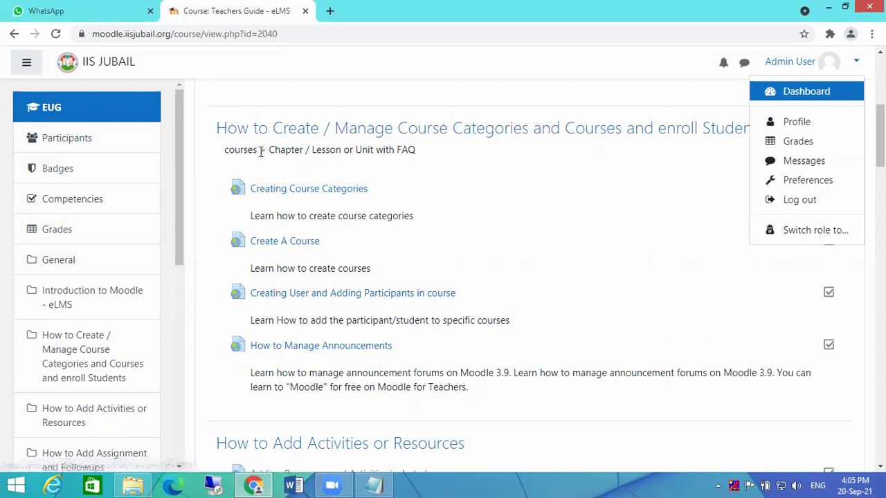
- Go from the Dashboard to Site home to list categories like Kindergarten and Class - I
scroll(277, 173, up, 4)
click(234, 90)
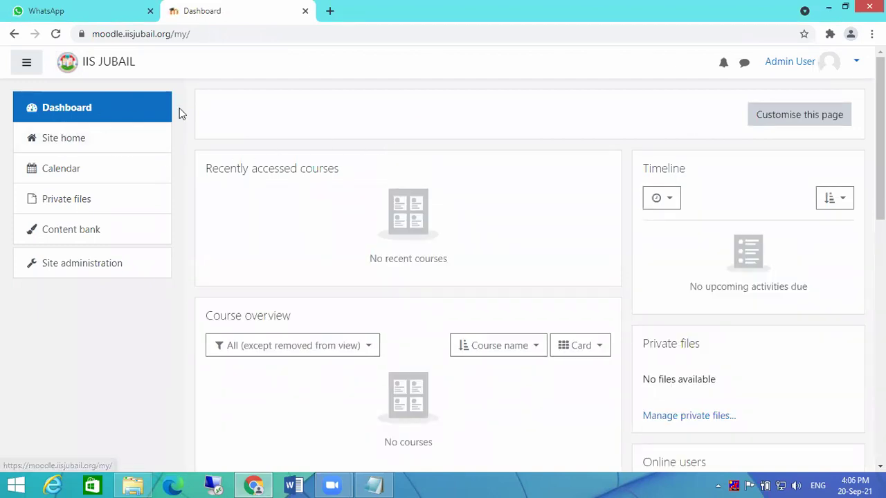
click(61, 146)
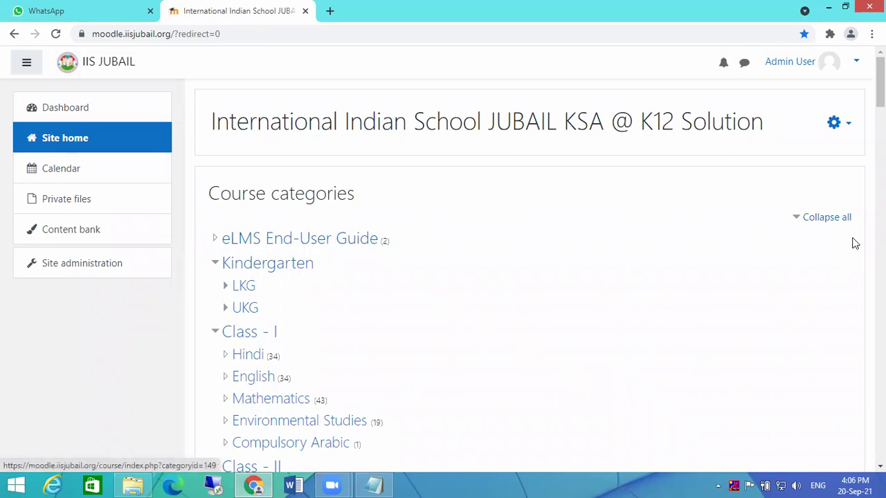
click(817, 218)
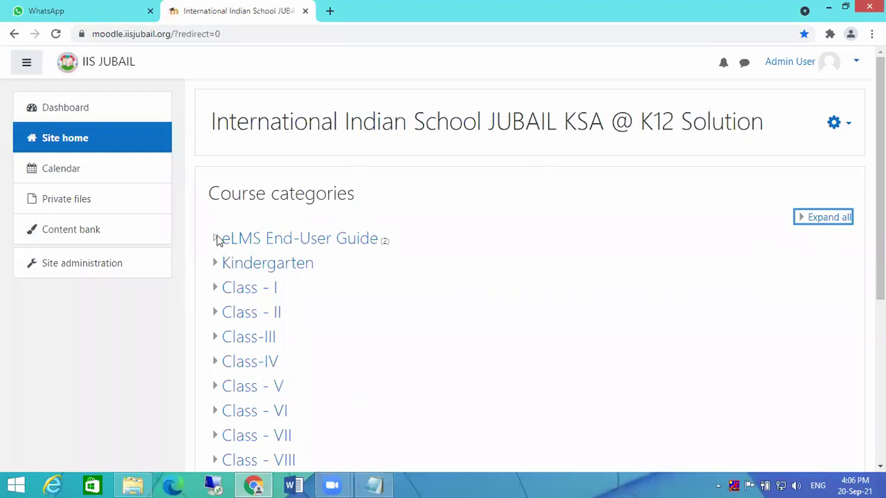
click(215, 239)
click(281, 242)
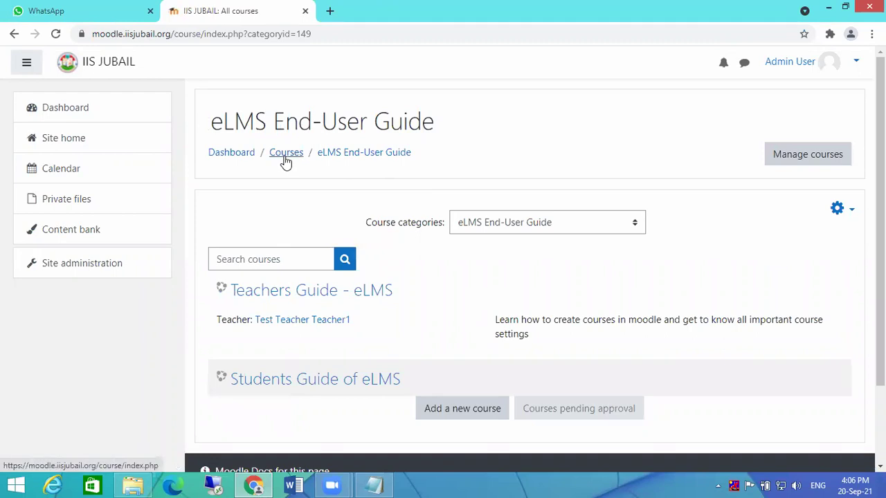
click(231, 153)
click(67, 143)
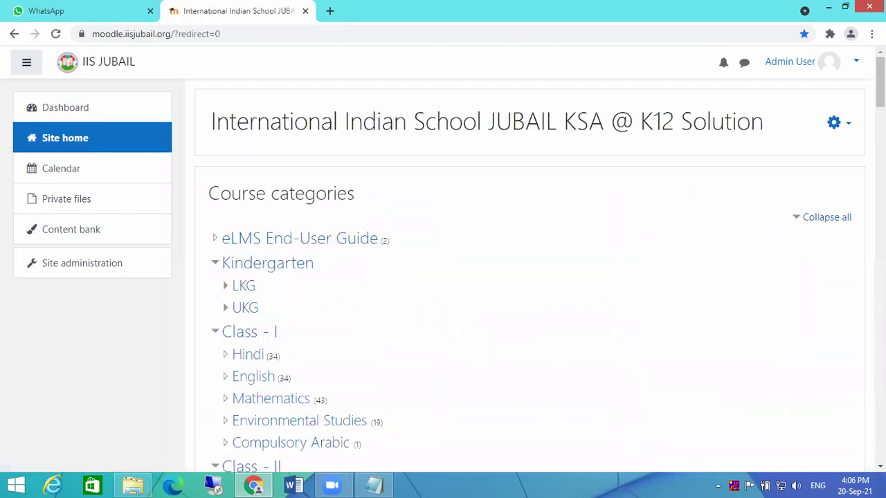
- Collapse all categories and expand Class-III to reveal Hindi, English and Mathematics
click(825, 218)
scroll(434, 249, down, 2)
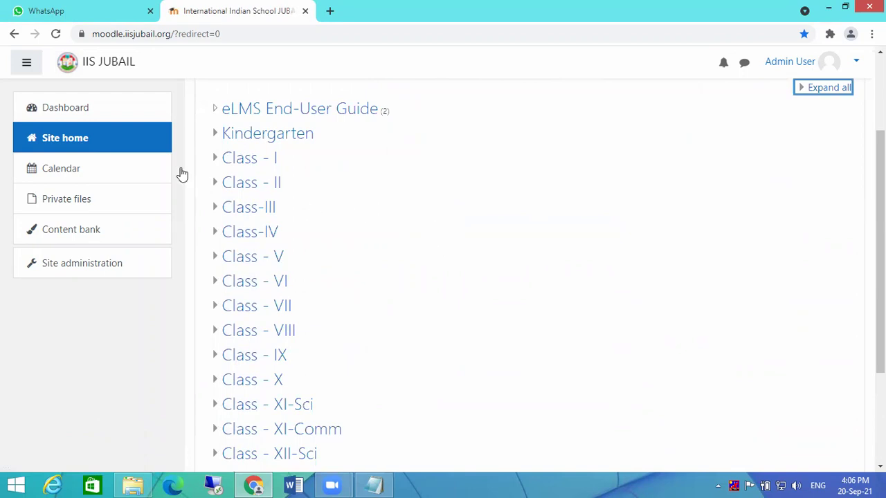
click(217, 211)
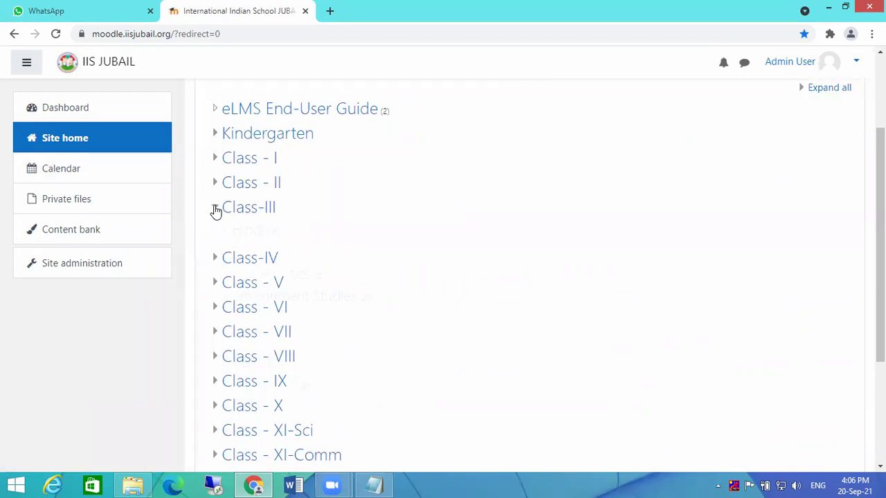
scroll(576, 224, down, 1)
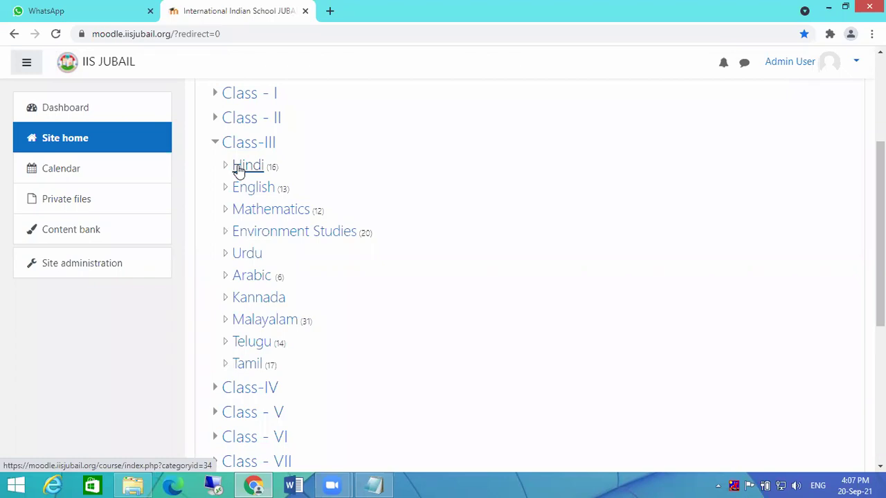
- Open the Class-III Hindi category and look through its courses
click(244, 169)
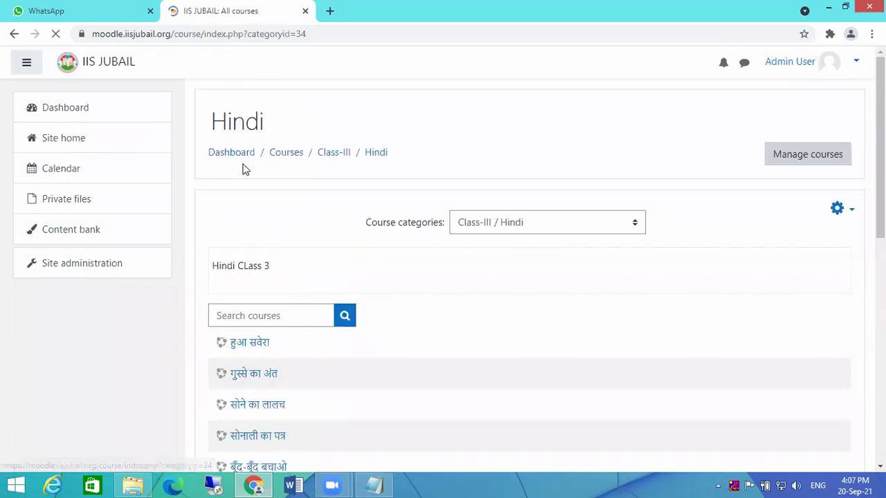
scroll(468, 269, down, 3)
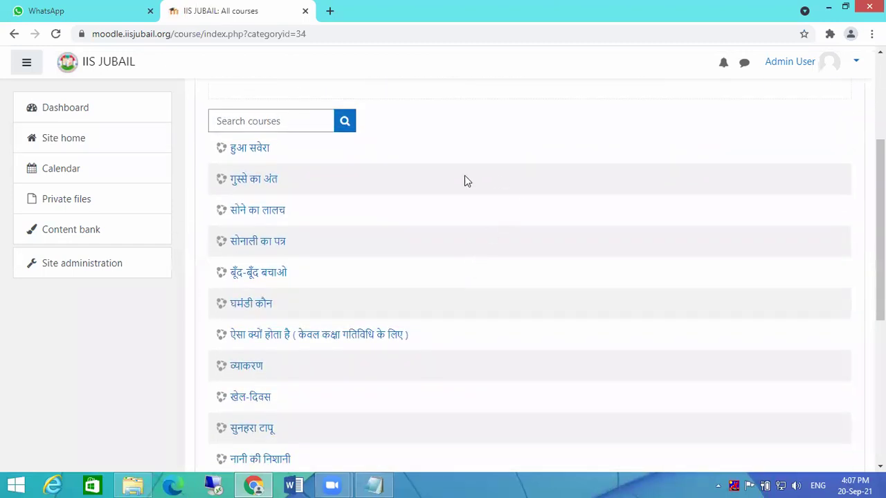
scroll(505, 223, up, 3)
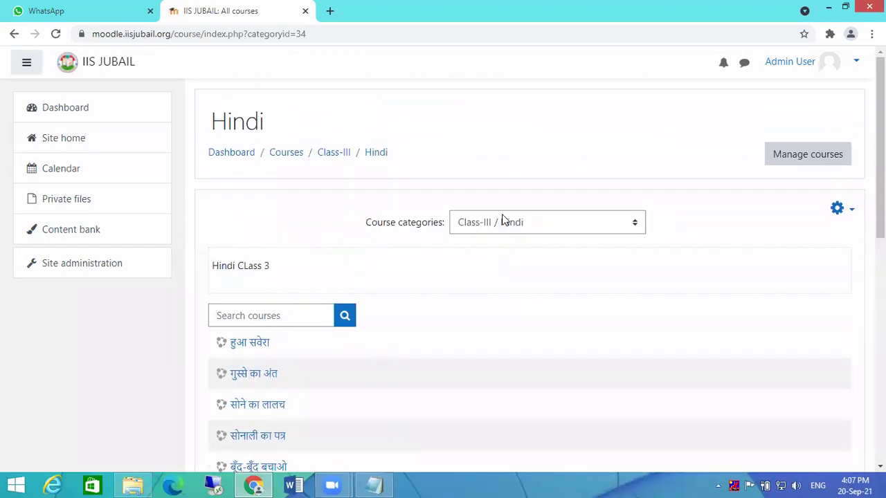
scroll(467, 232, down, 4)
scroll(467, 239, down, 2)
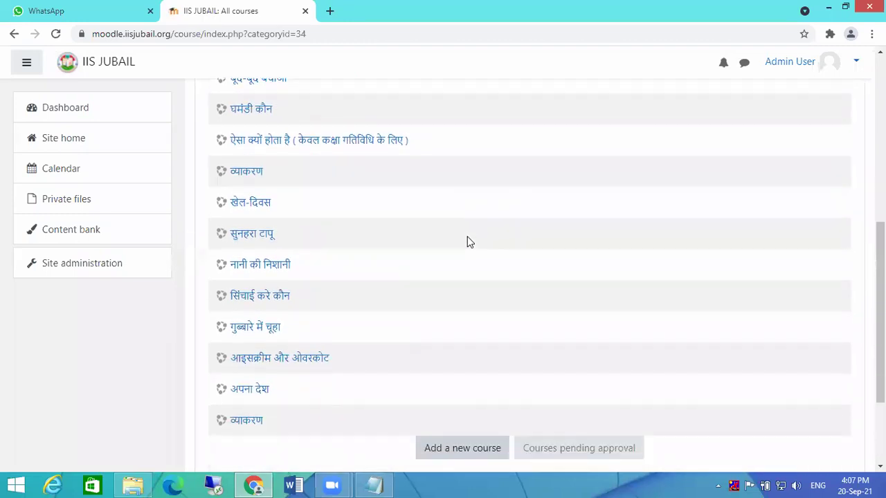
scroll(469, 240, up, 6)
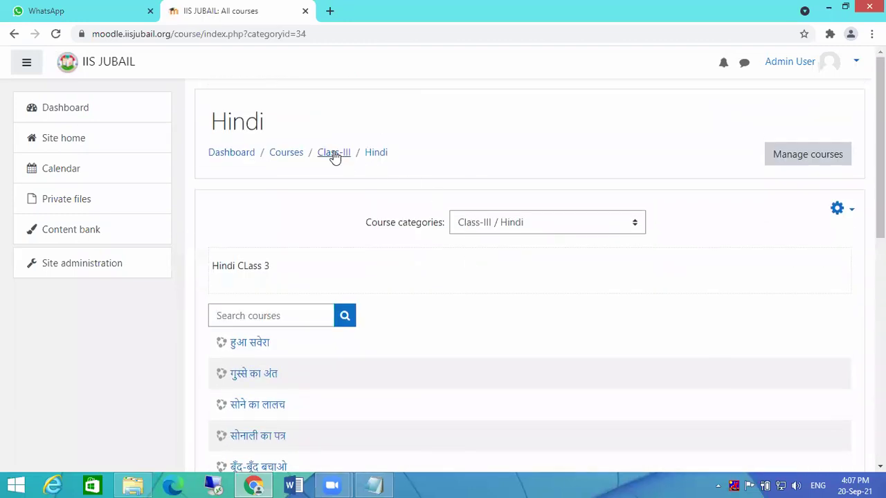
- Go up through the Class-III category page to the full Courses category list
click(334, 153)
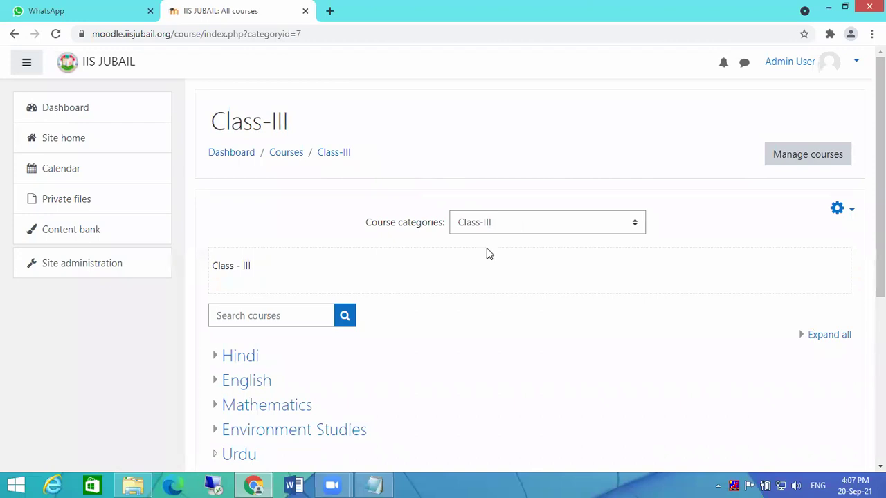
scroll(445, 219, down, 1)
scroll(471, 239, down, 1)
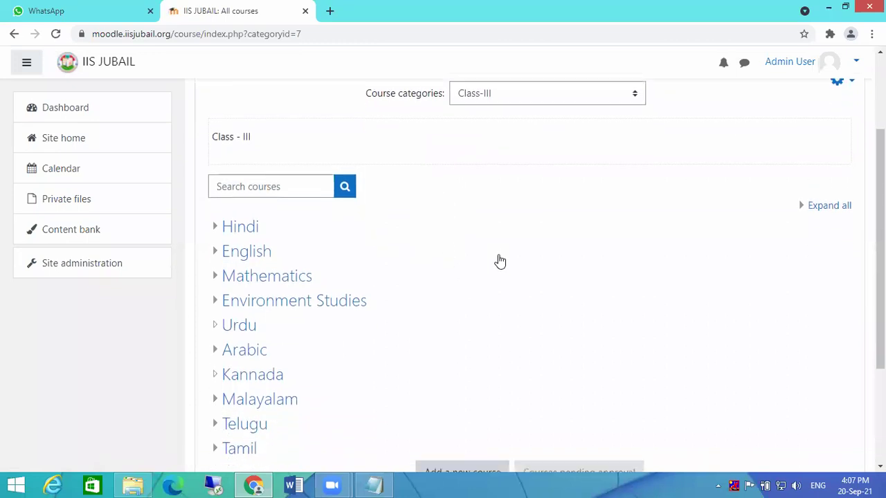
scroll(356, 201, down, 1)
scroll(346, 159, up, 3)
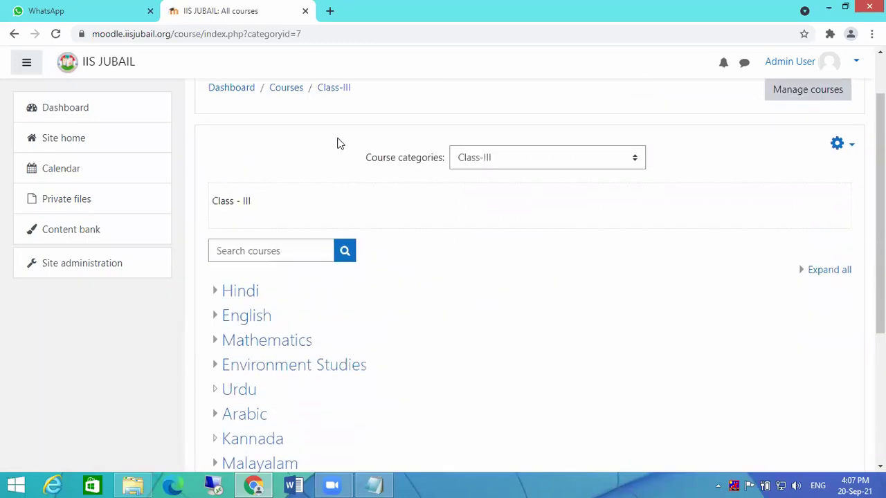
click(286, 154)
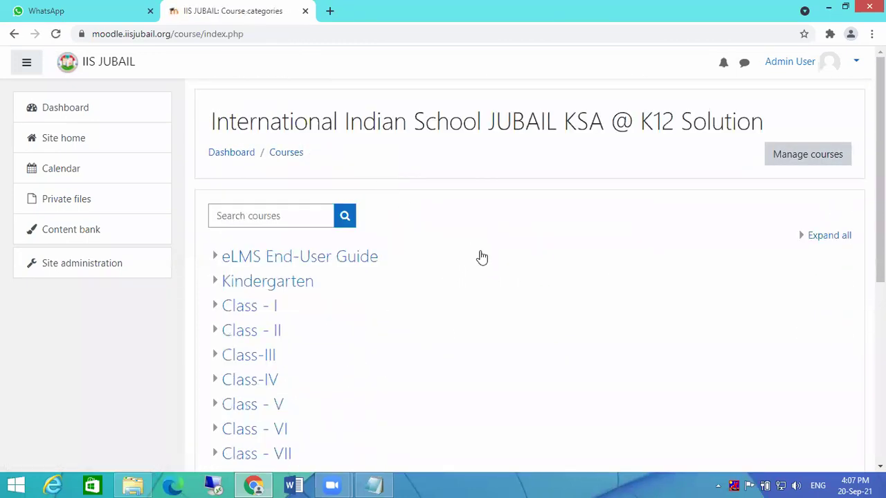
- Expand Class-III, open Hindi, and open course management for the Hindi category
scroll(480, 257, down, 2)
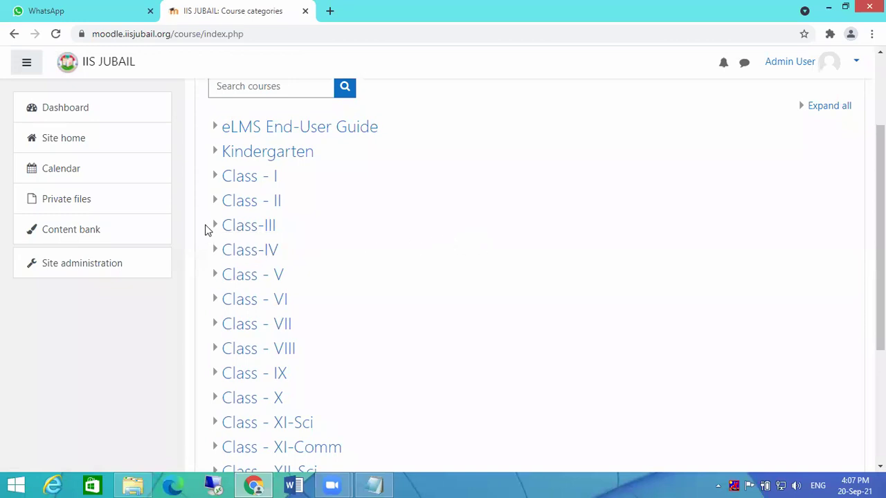
click(215, 227)
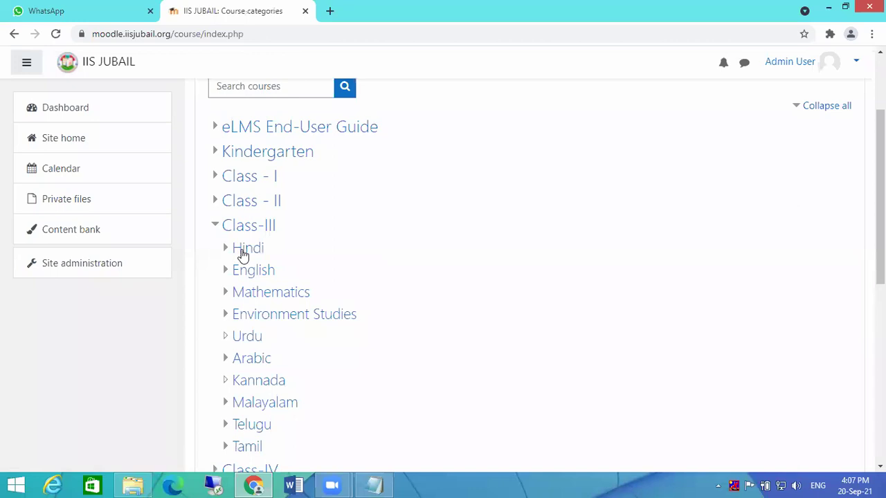
click(242, 250)
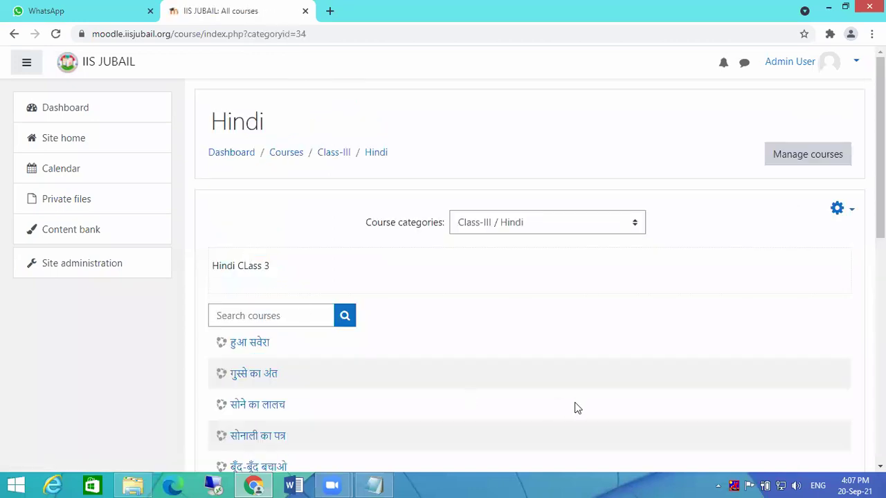
scroll(542, 291, down, 7)
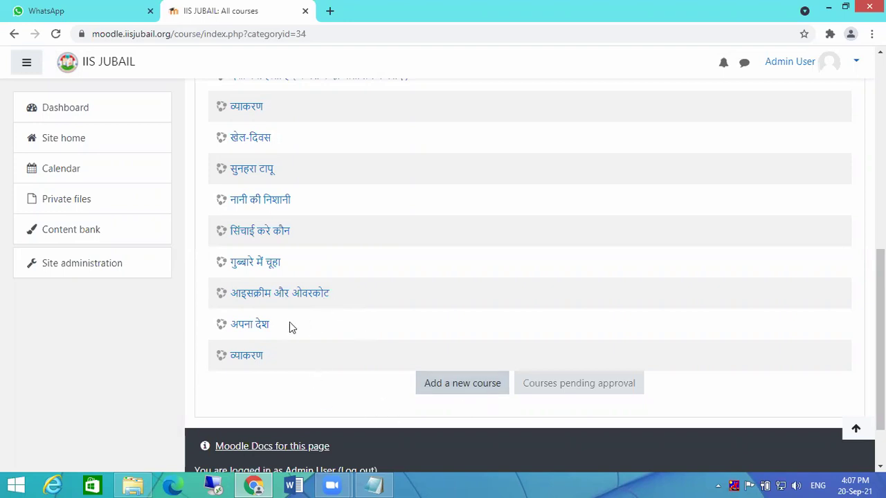
scroll(291, 323, up, 4)
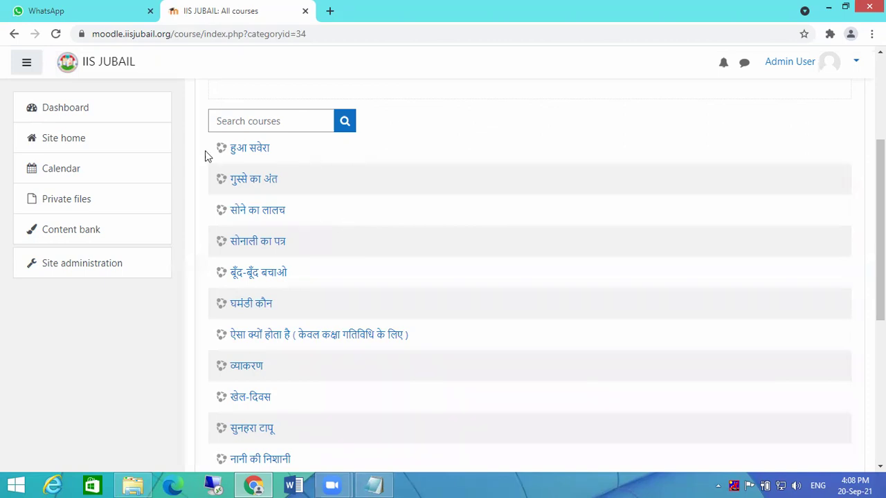
scroll(393, 274, up, 3)
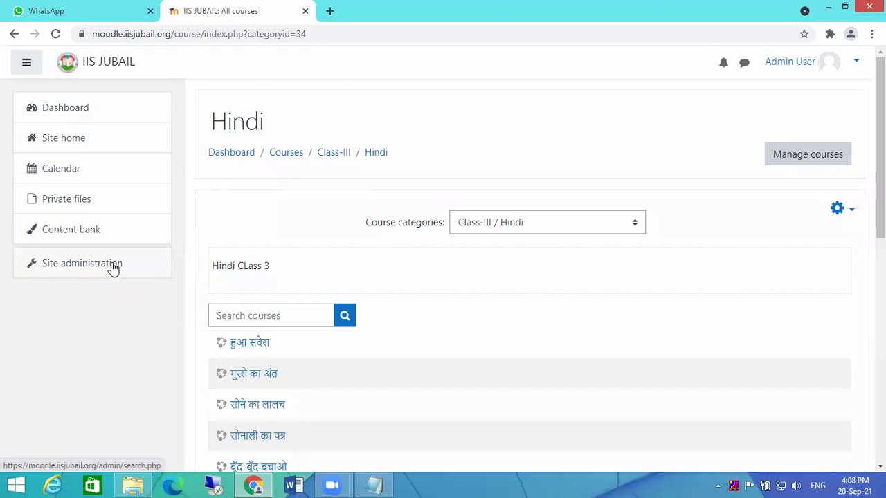
click(789, 162)
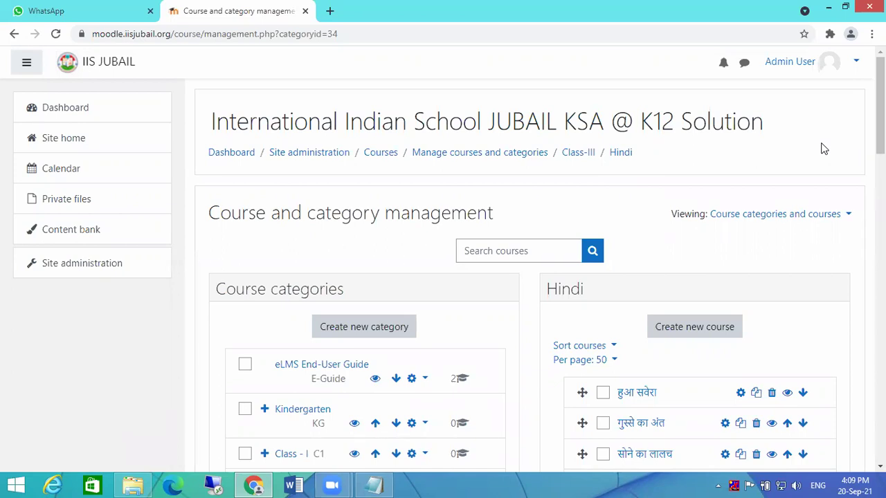
scroll(824, 149, down, 4)
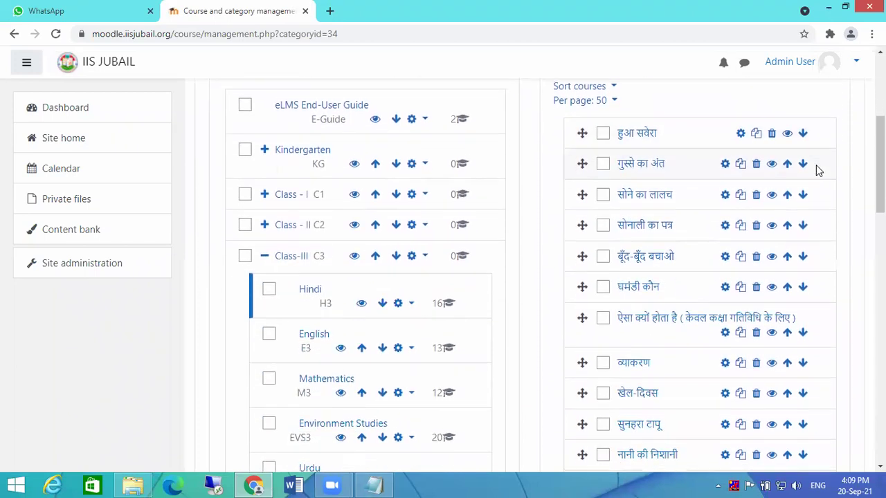
click(264, 256)
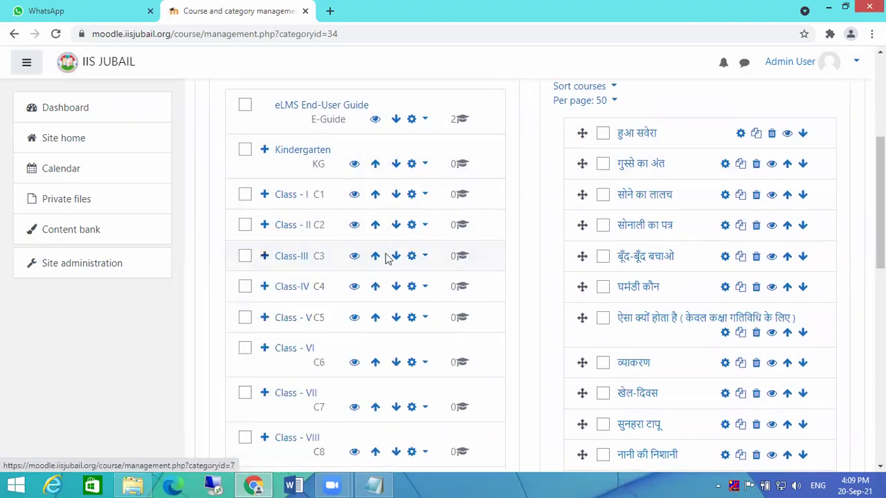
scroll(672, 215, up, 1)
scroll(672, 215, up, 2)
scroll(525, 200, down, 7)
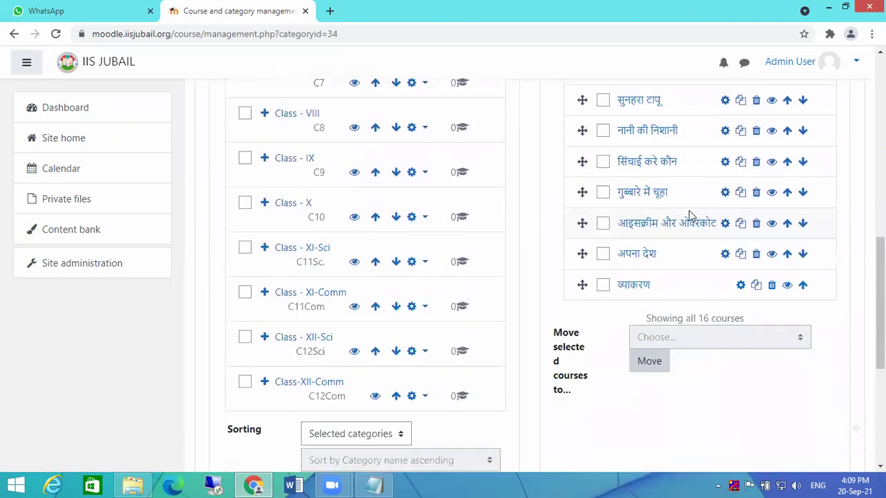
scroll(685, 228, down, 3)
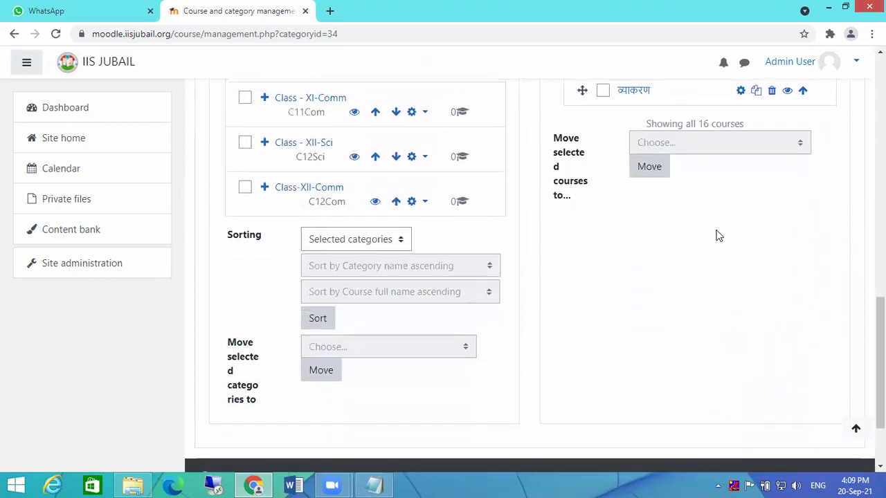
scroll(713, 235, up, 3)
scroll(717, 229, up, 6)
scroll(636, 196, down, 1)
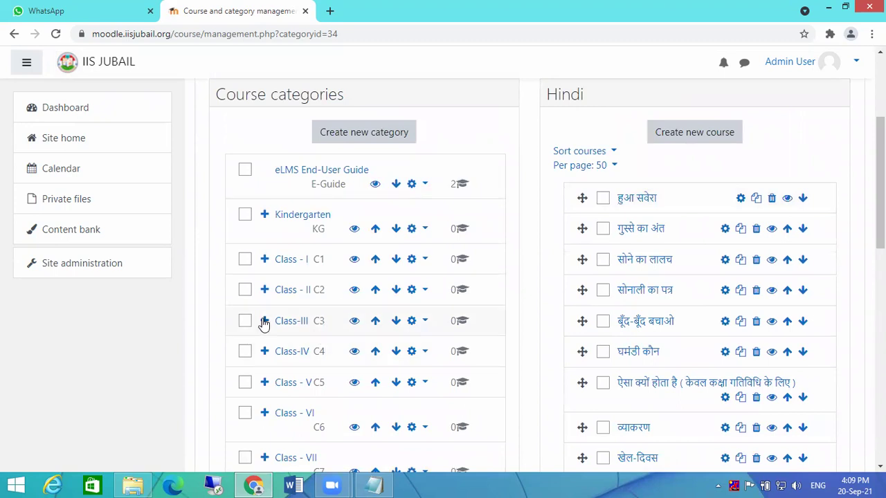
click(264, 320)
scroll(281, 318, down, 1)
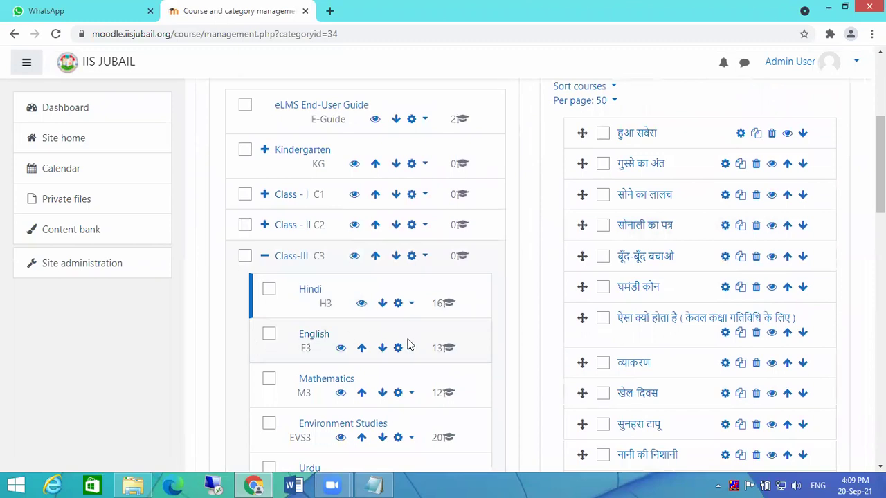
click(270, 335)
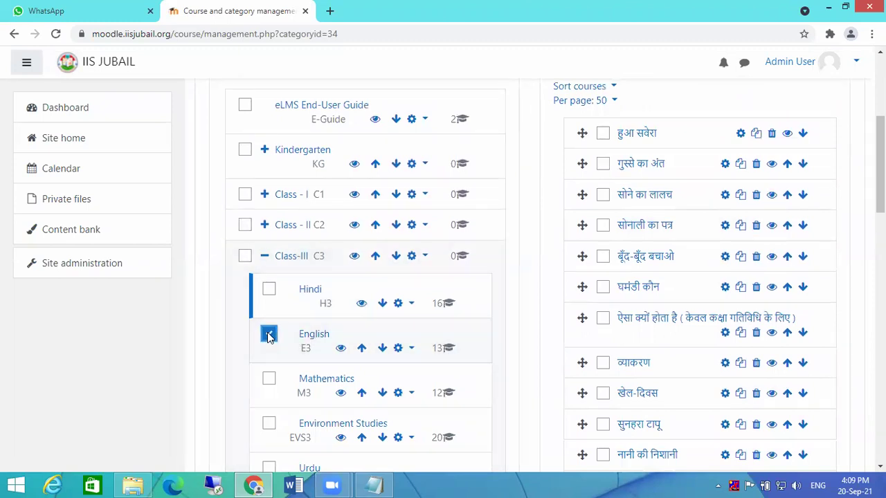
click(263, 256)
click(264, 256)
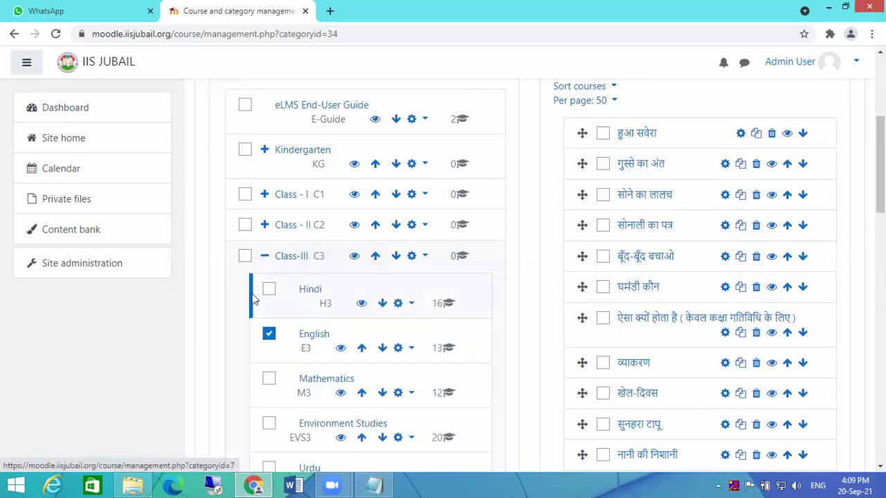
scroll(581, 259, up, 4)
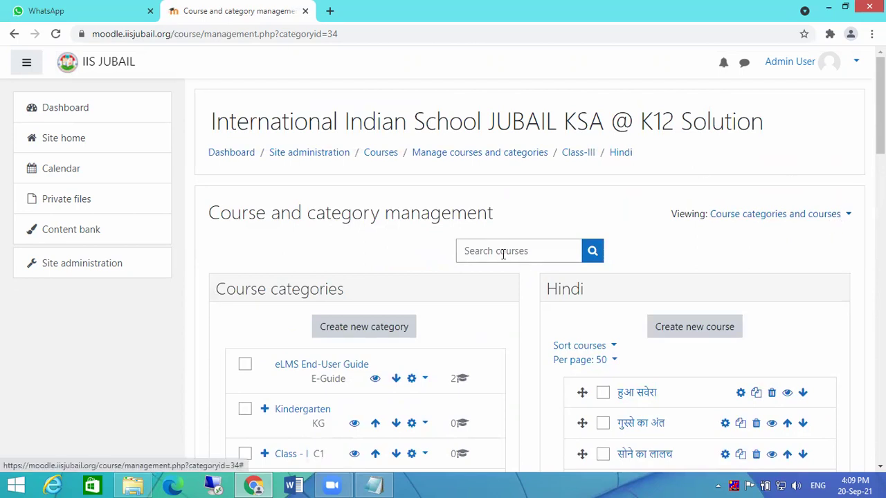
click(578, 153)
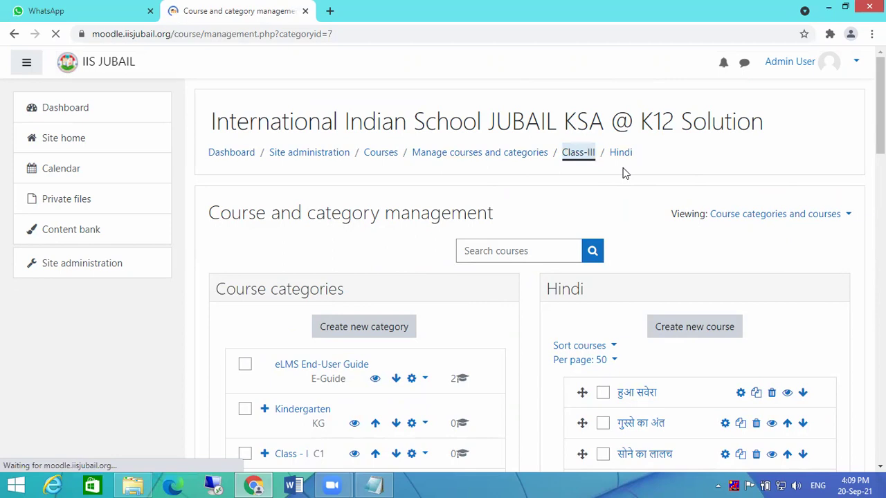
scroll(476, 180, down, 6)
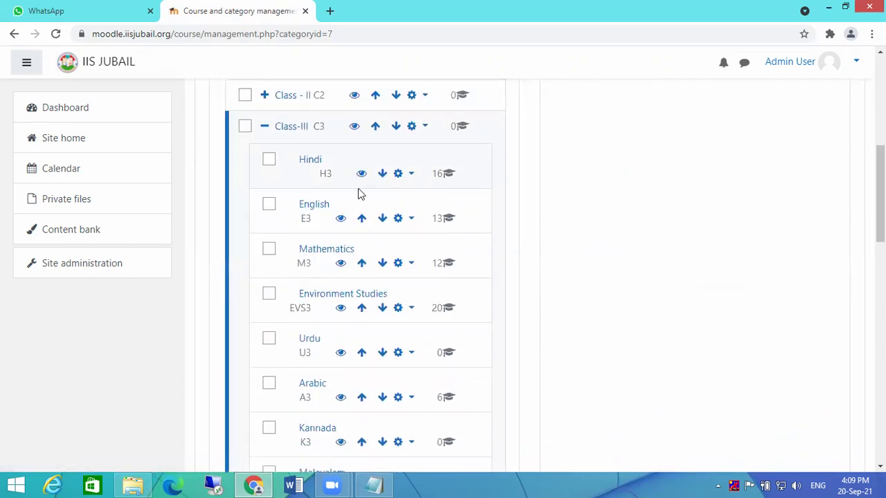
click(268, 205)
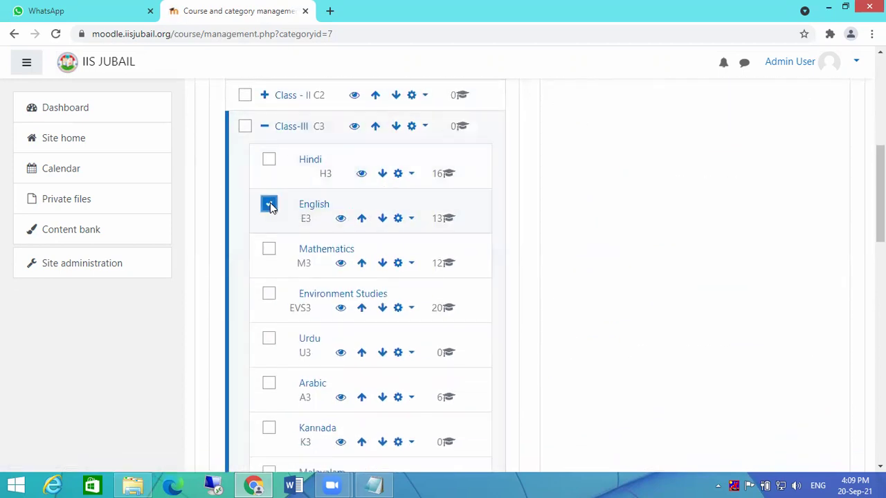
click(315, 205)
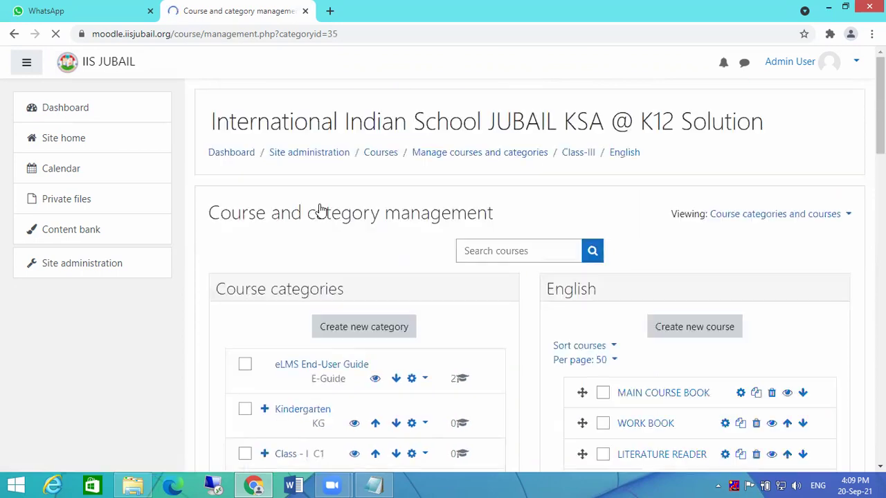
scroll(689, 271, down, 6)
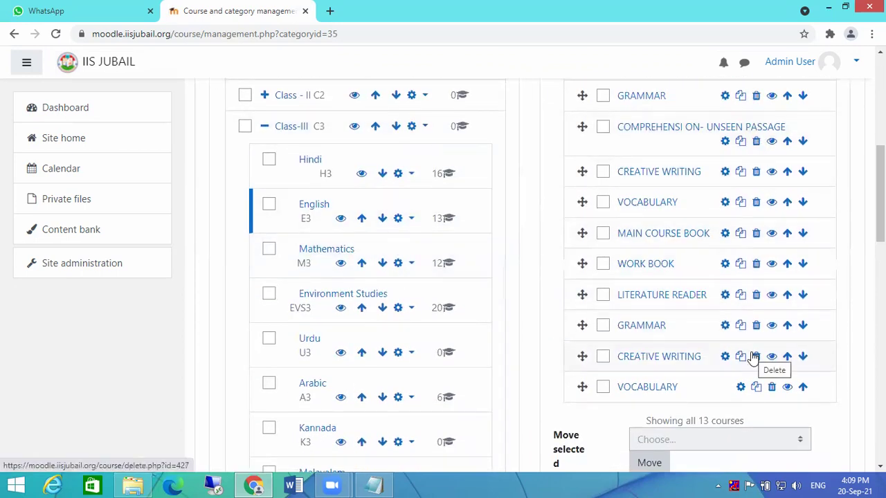
click(269, 250)
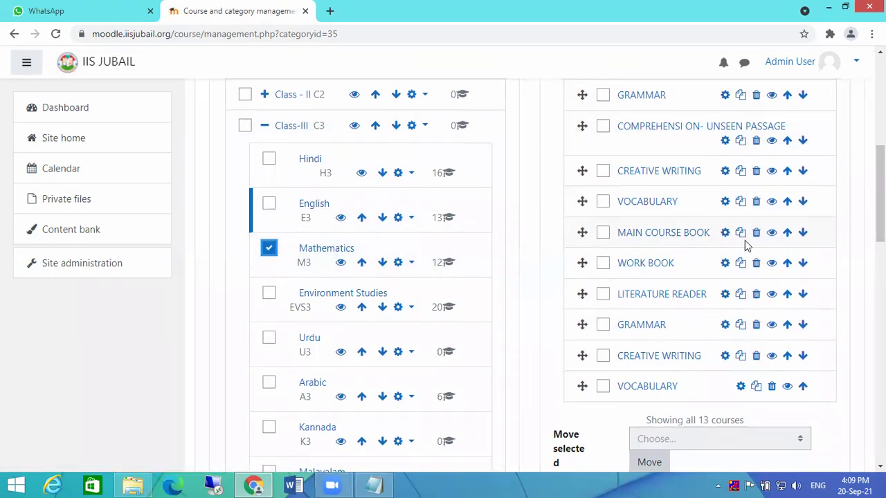
scroll(746, 244, up, 5)
click(578, 152)
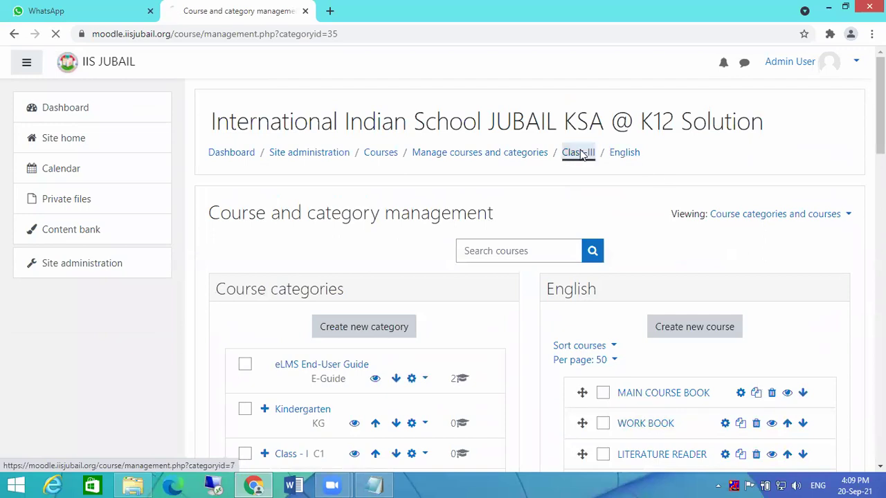
scroll(568, 155, down, 6)
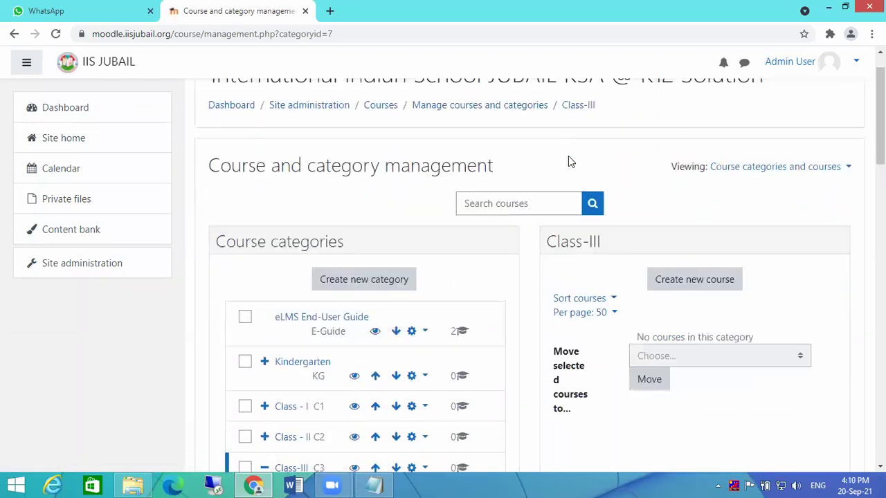
click(269, 250)
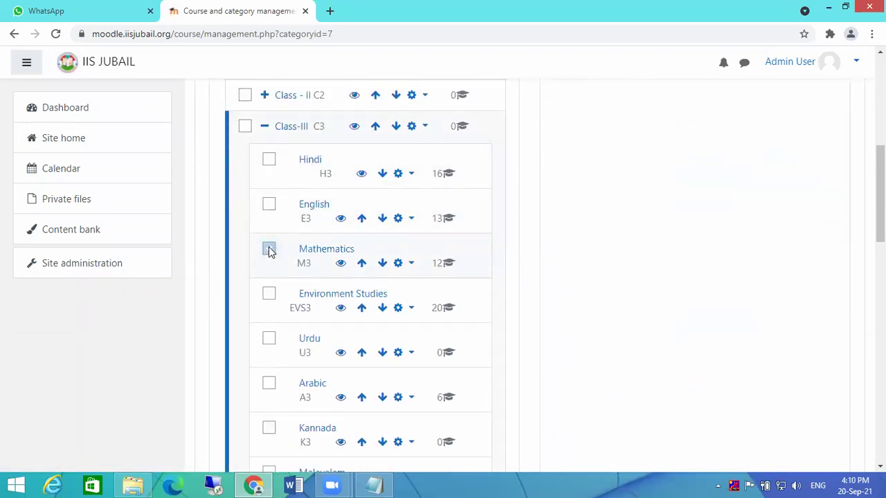
click(324, 250)
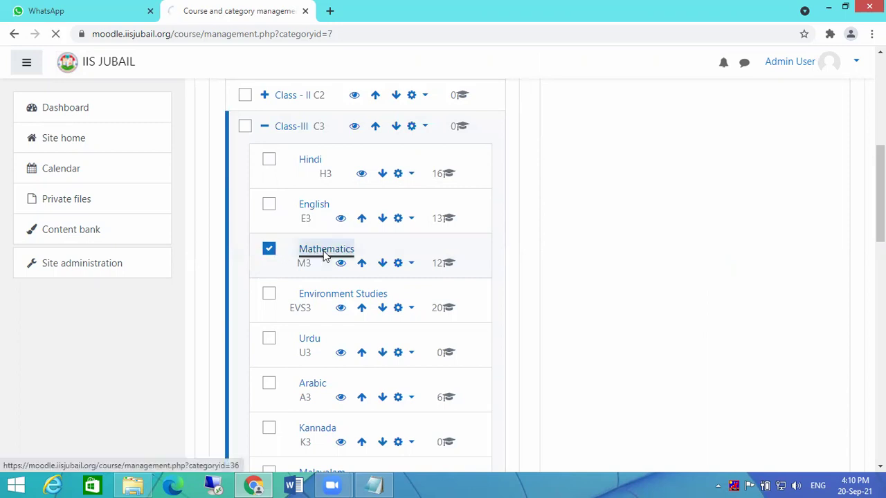
scroll(730, 243, down, 4)
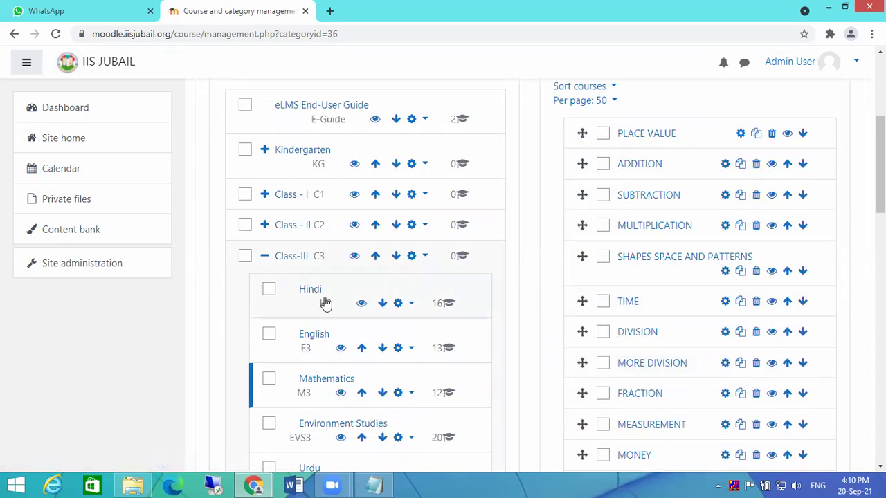
scroll(326, 302, up, 5)
click(568, 155)
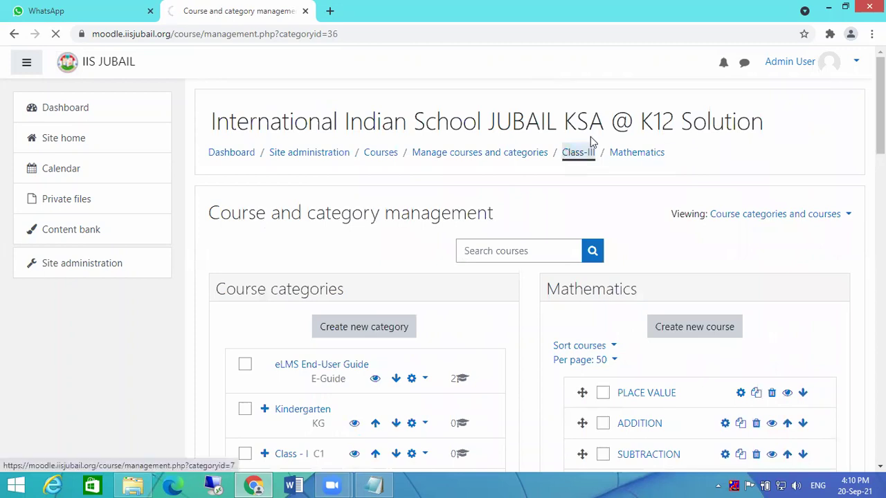
scroll(519, 182, down, 5)
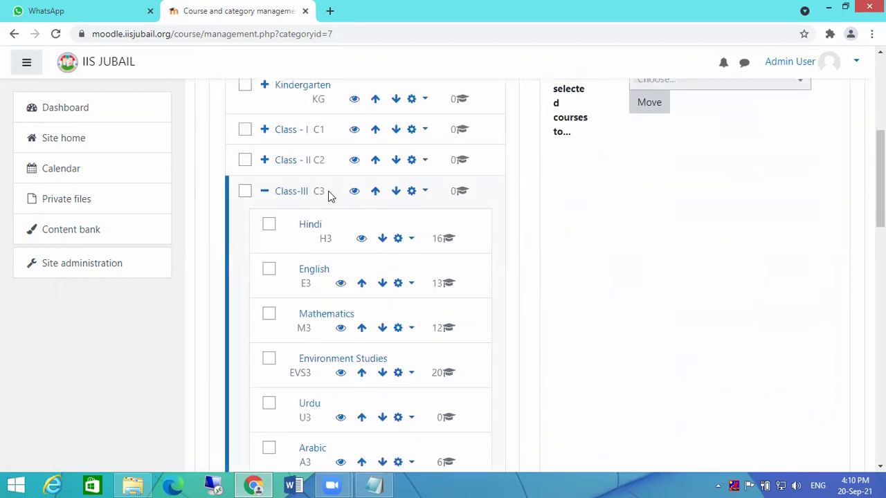
click(269, 226)
click(302, 227)
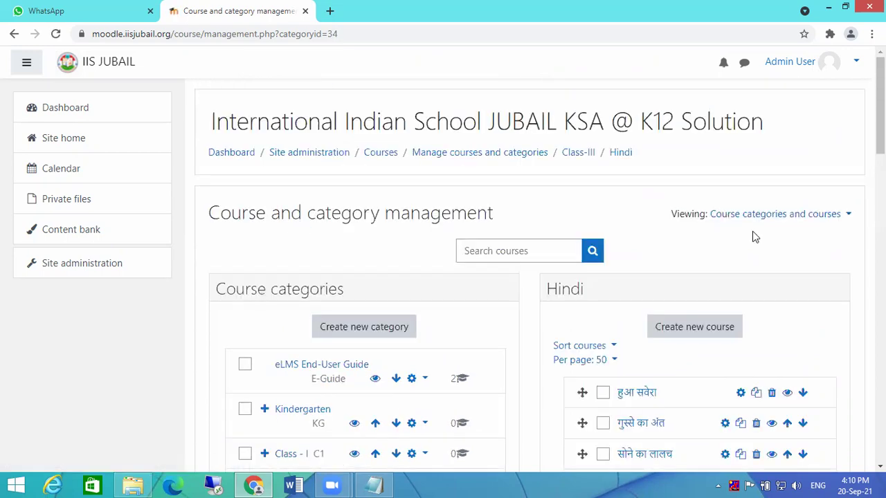
scroll(817, 270, down, 2)
scroll(846, 286, down, 2)
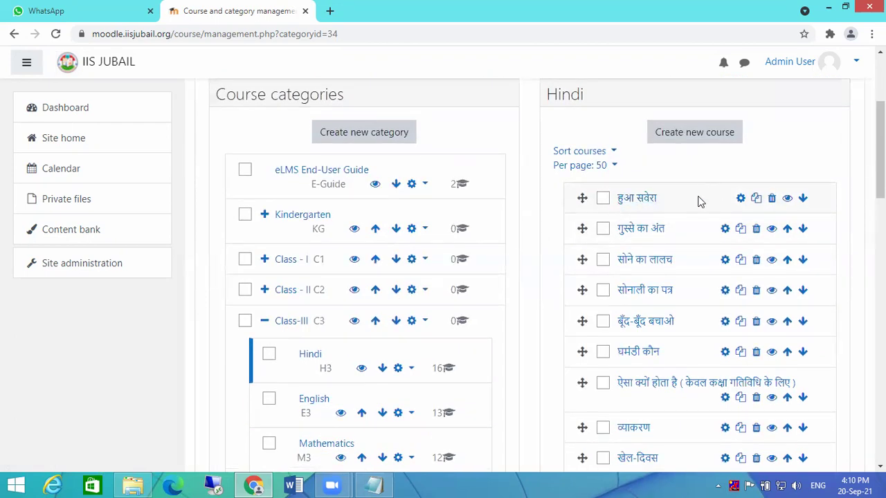
- In the हुआ सवेरा course settings, retype 'सवेरा' in the full name
click(741, 199)
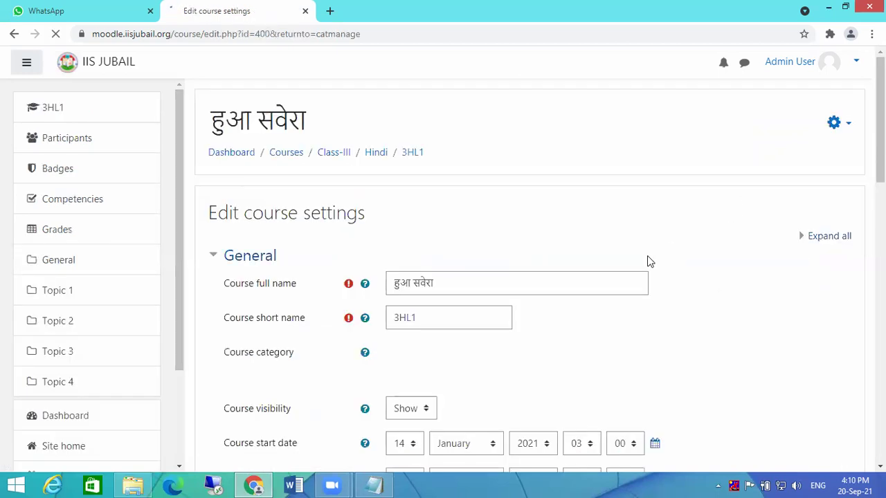
scroll(647, 258, down, 1)
click(493, 218)
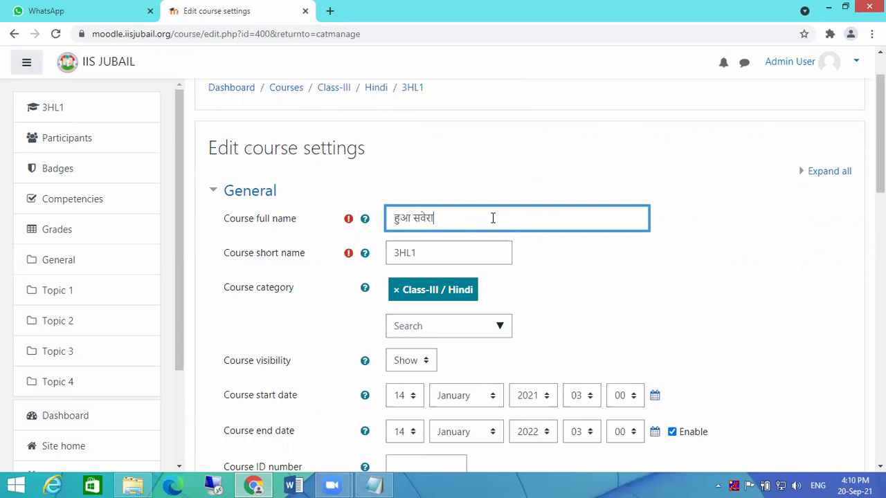
drag(444, 215, 416, 213)
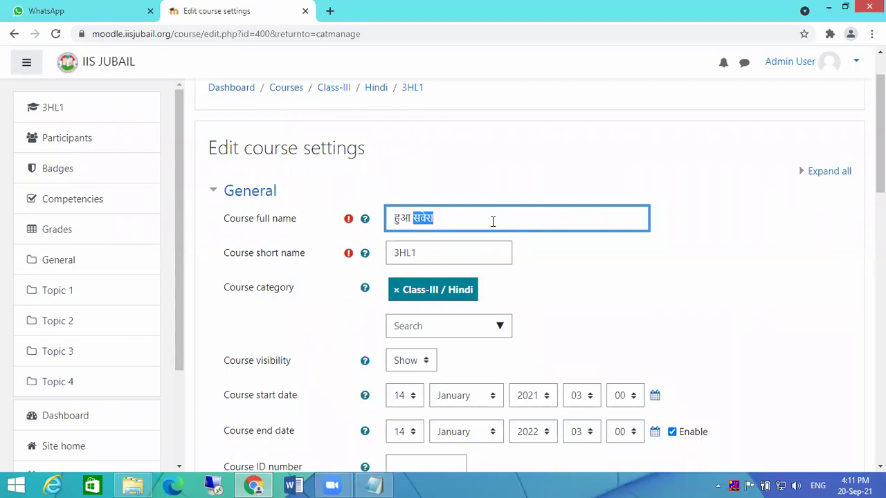
key(BackSpace)
text(सवेरा)
click(456, 254)
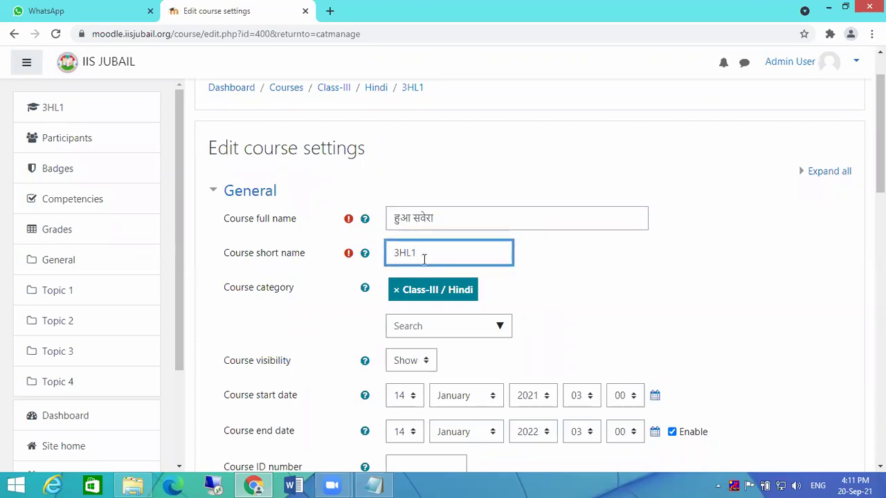
- Disable the course end date and save the settings
scroll(475, 276, down, 3)
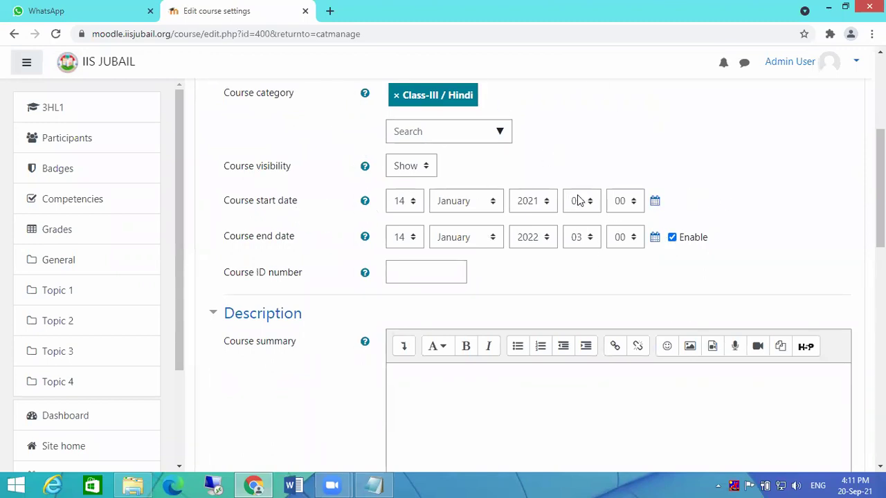
click(672, 238)
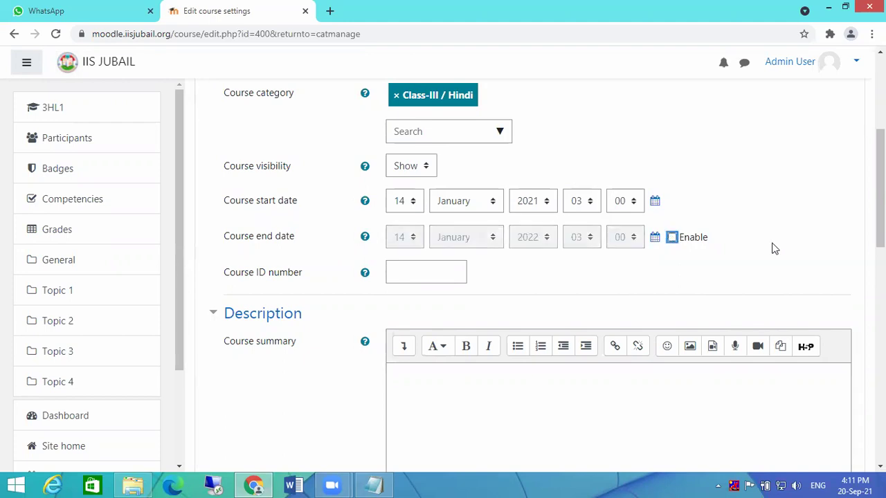
scroll(771, 247, down, 15)
click(435, 294)
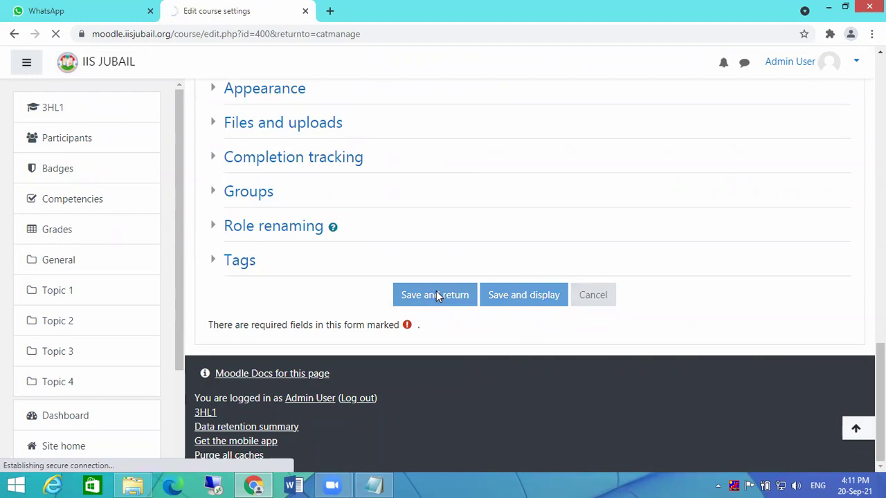
- Copy the course name हुआ सवेरा from its link
scroll(782, 326, down, 1)
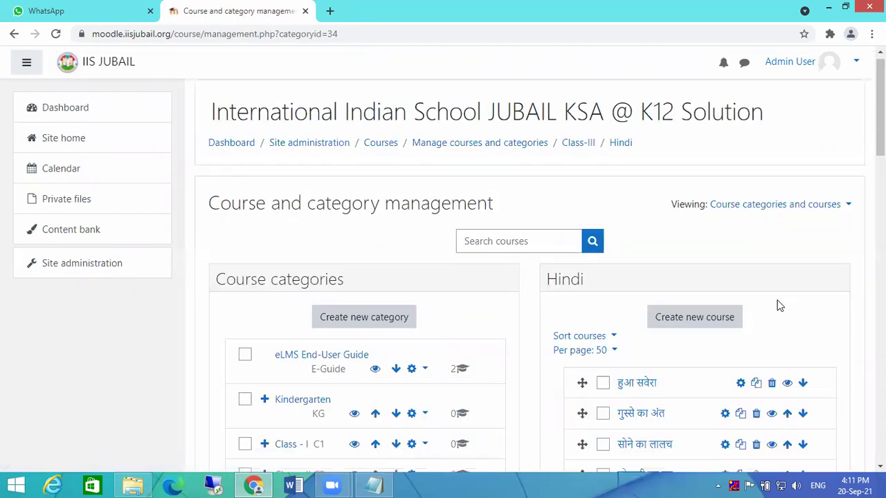
scroll(780, 305, down, 3)
drag(657, 200, 618, 202)
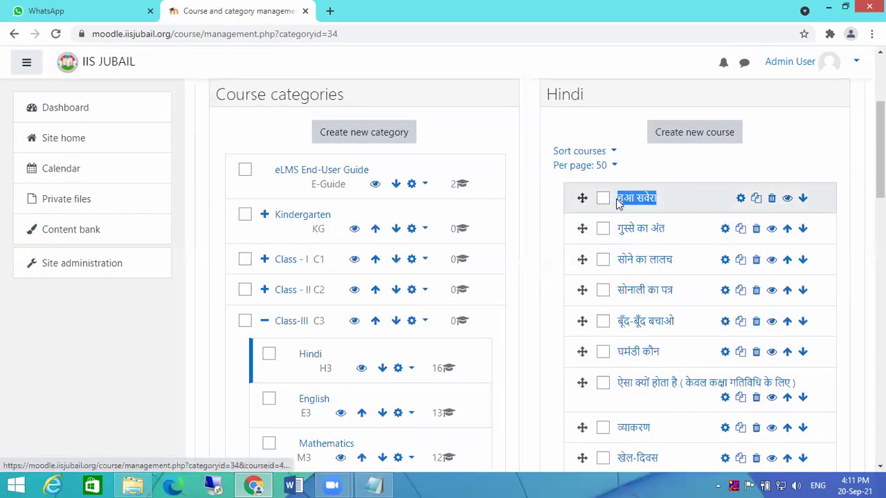
right_click(627, 203)
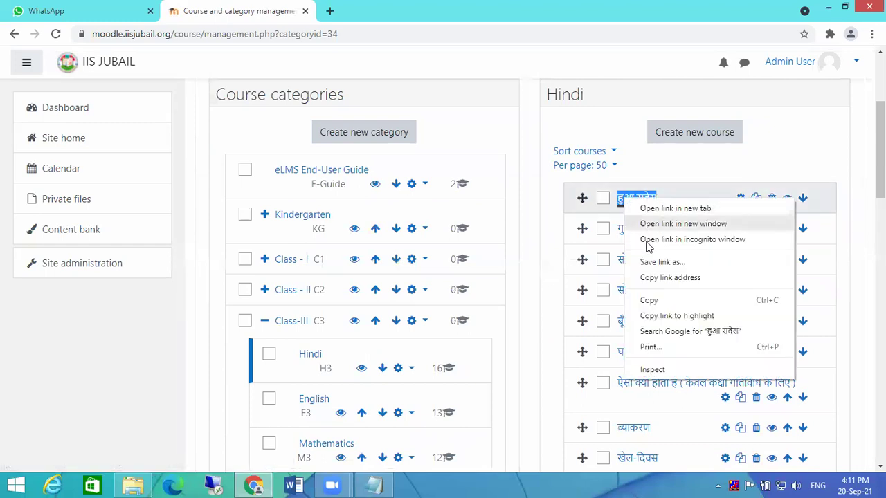
click(660, 303)
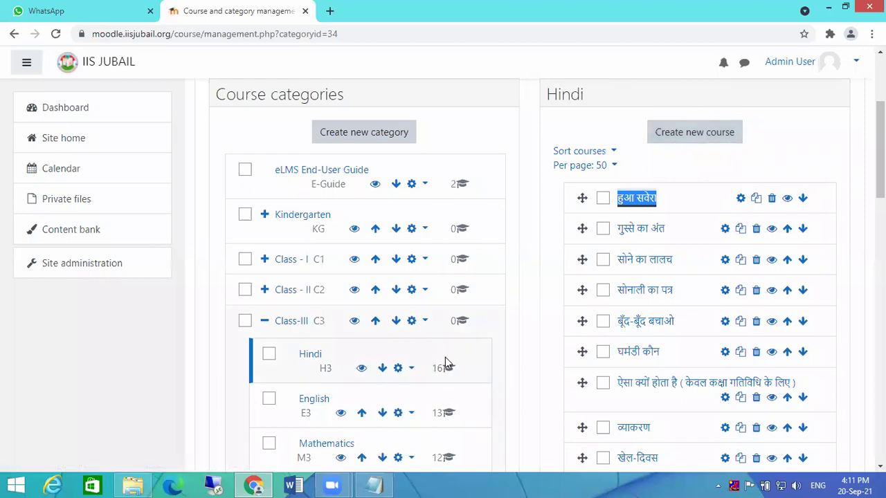
- Open Assign roles for the Hindi category
click(412, 369)
scroll(452, 310, down, 2)
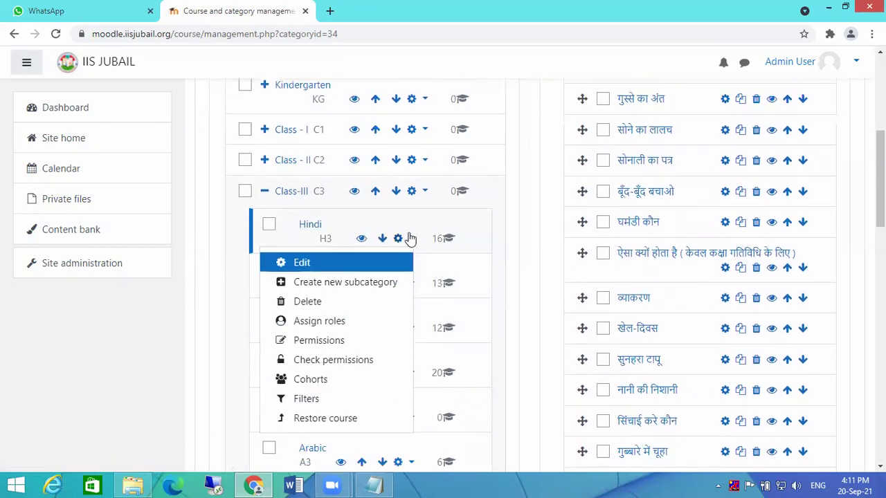
click(322, 324)
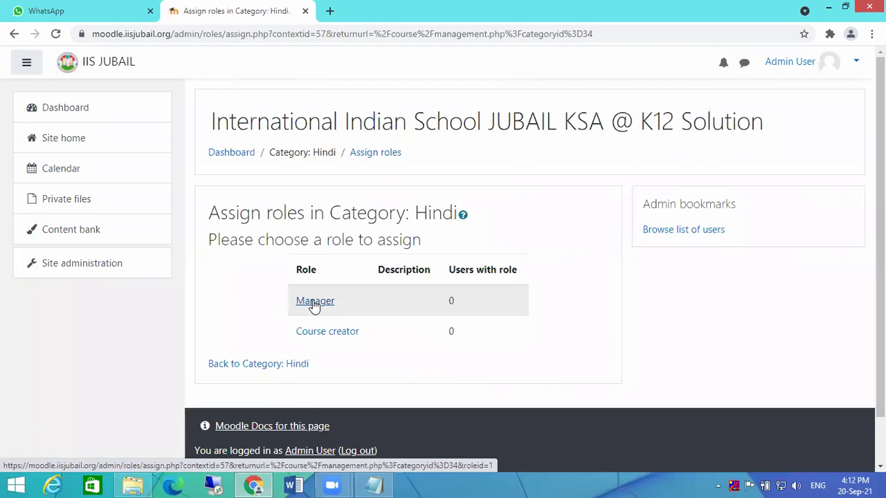
- Open the Manager role assignment for the Hindi category
click(315, 302)
scroll(545, 320, down, 1)
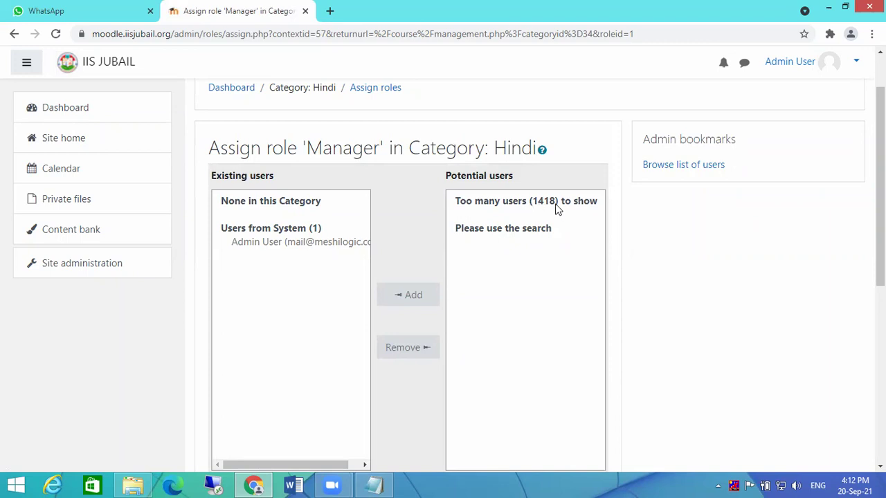
scroll(579, 207, down, 2)
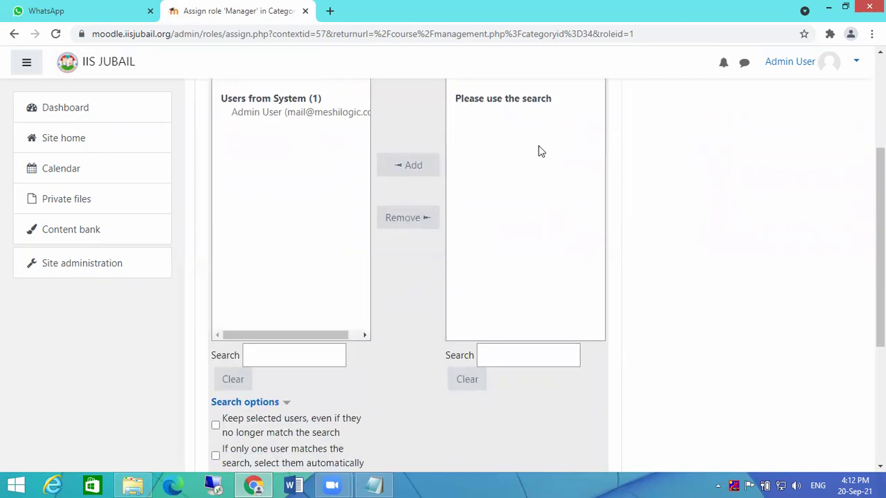
scroll(542, 212, up, 3)
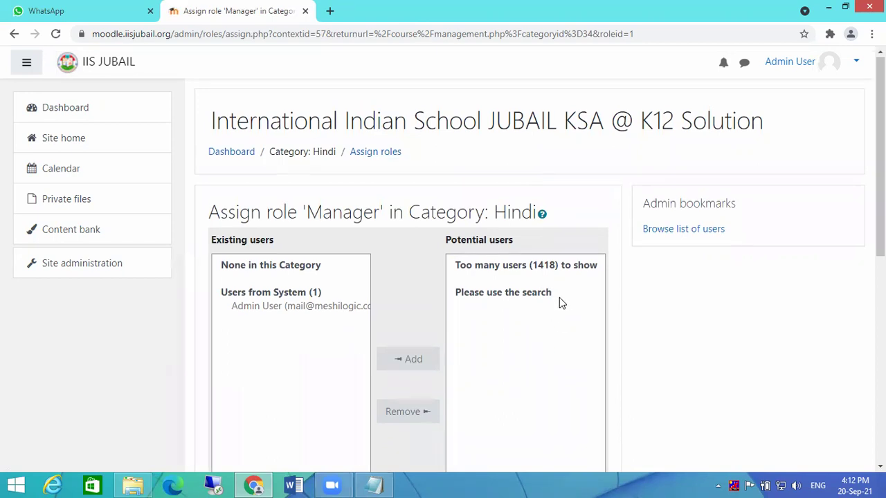
scroll(558, 287, down, 4)
scroll(542, 160, up, 3)
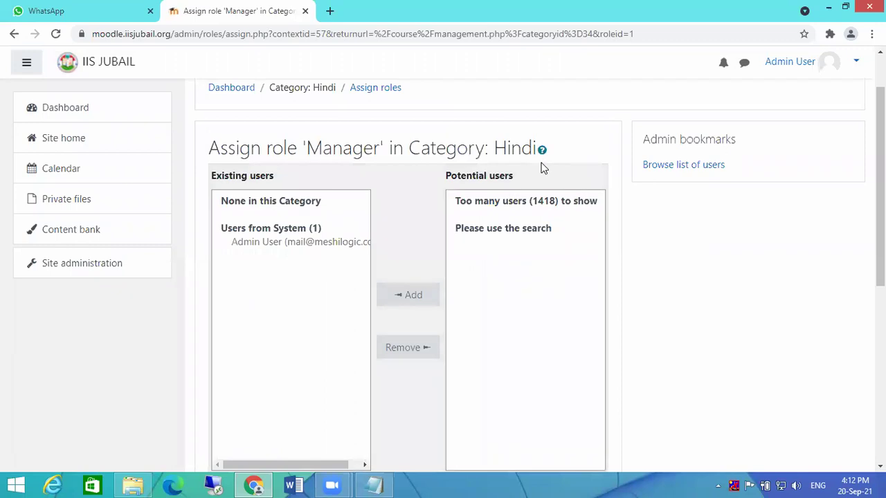
scroll(538, 325, down, 2)
- Find the Hindi teacher in Potential users, add her as Manager, and return to roles
click(526, 356)
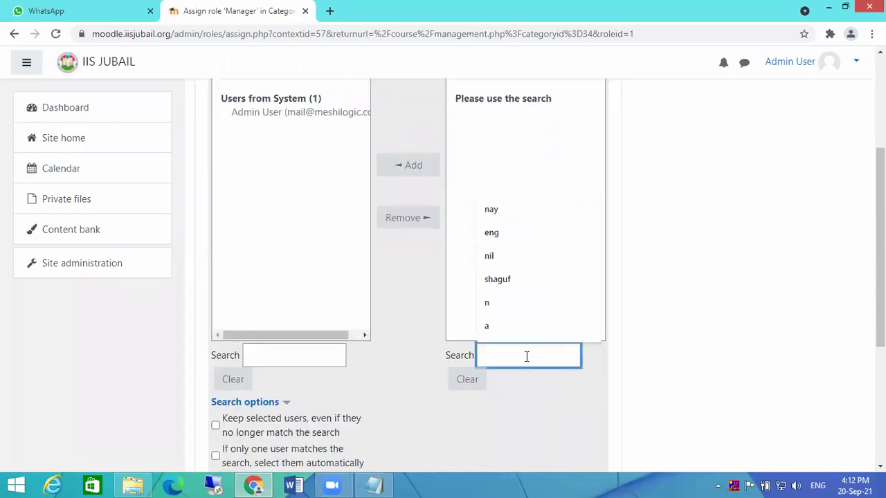
click(513, 280)
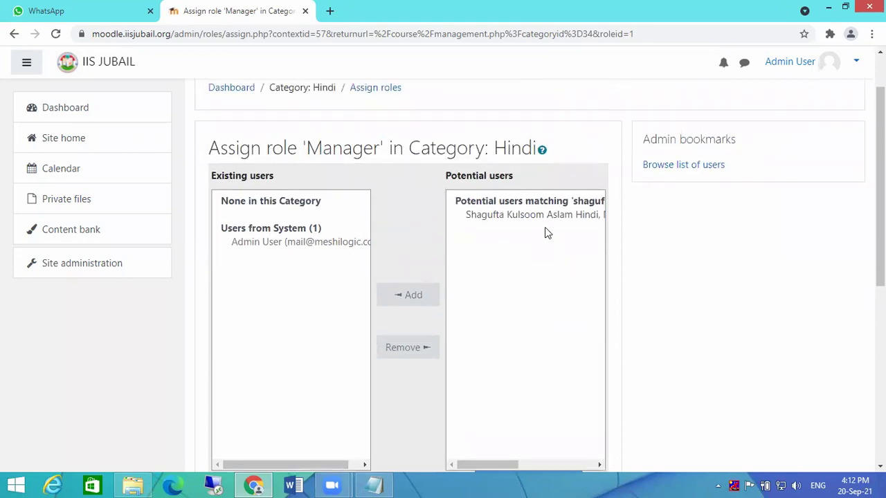
scroll(557, 273, down, 2)
scroll(538, 232, up, 1)
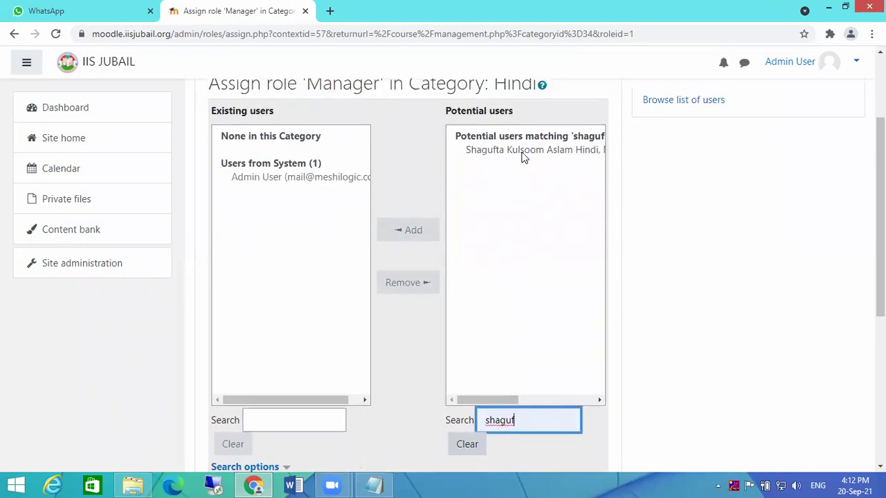
click(523, 152)
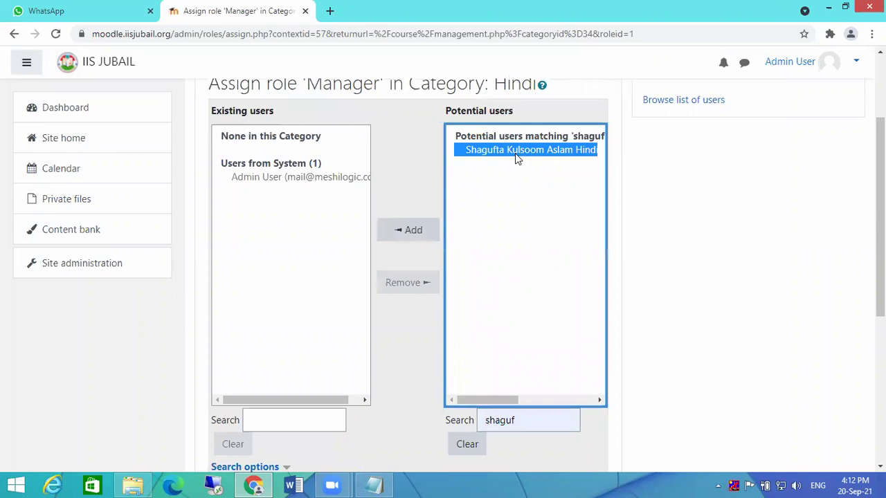
click(405, 238)
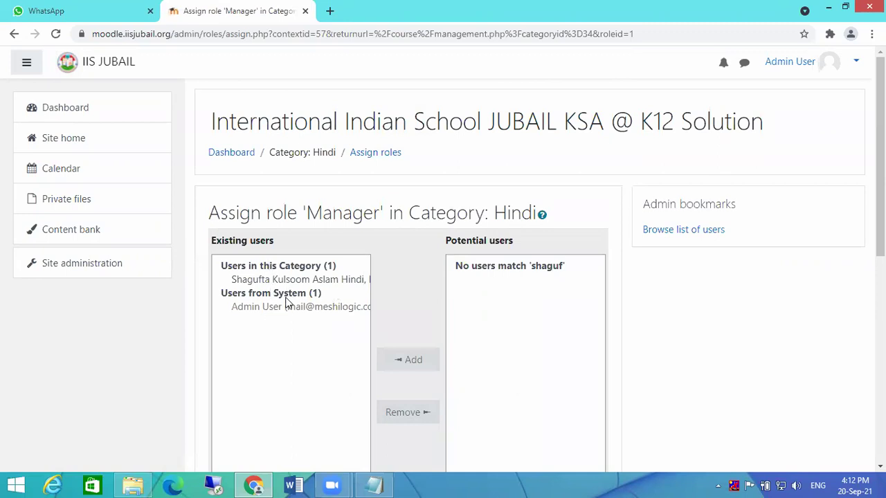
scroll(287, 303, down, 6)
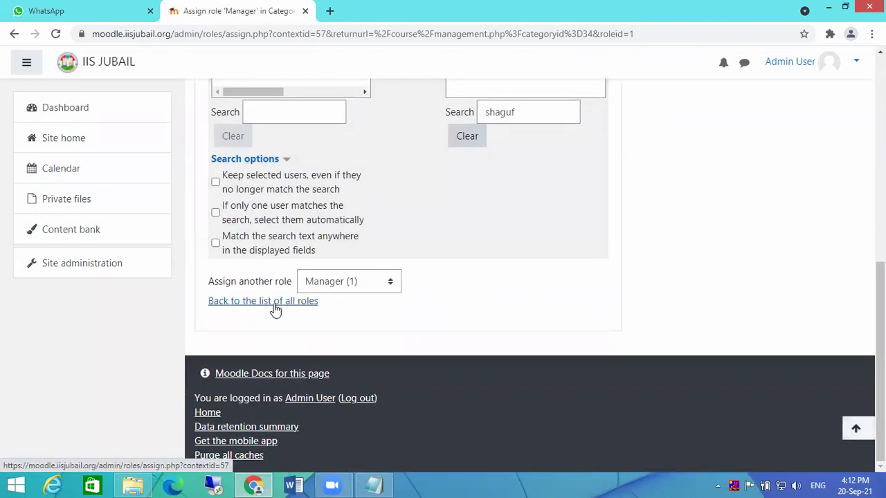
click(275, 309)
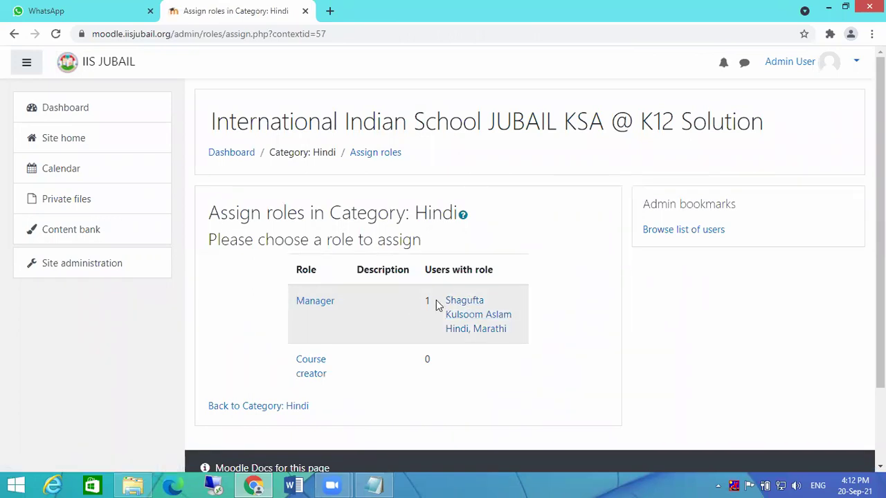
- Search Potential users for a second Hindi teacher and add her as a Manager
click(304, 308)
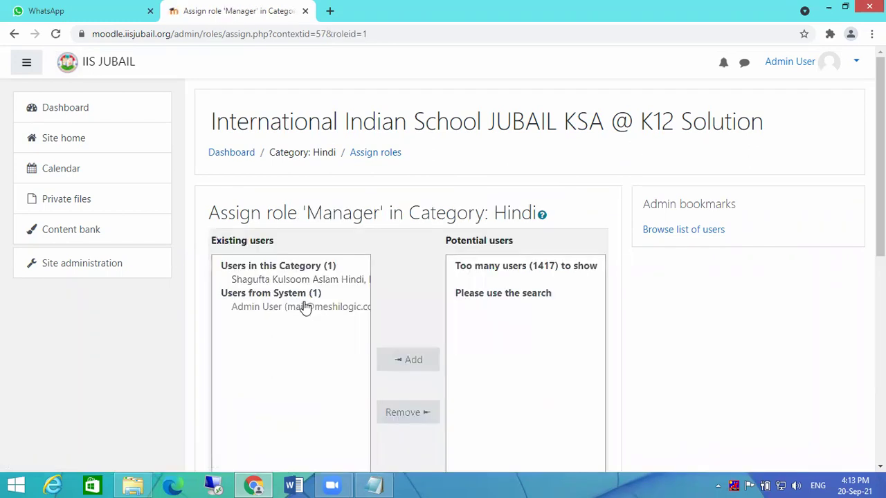
scroll(492, 253, down, 3)
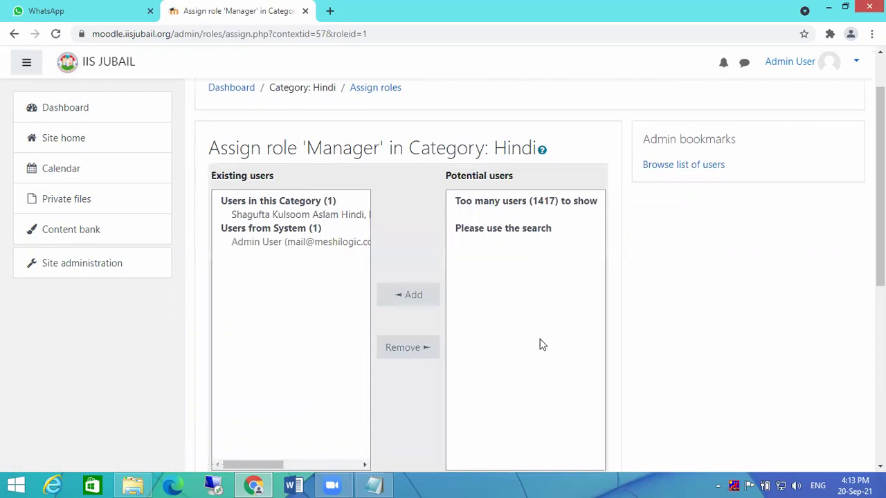
click(536, 355)
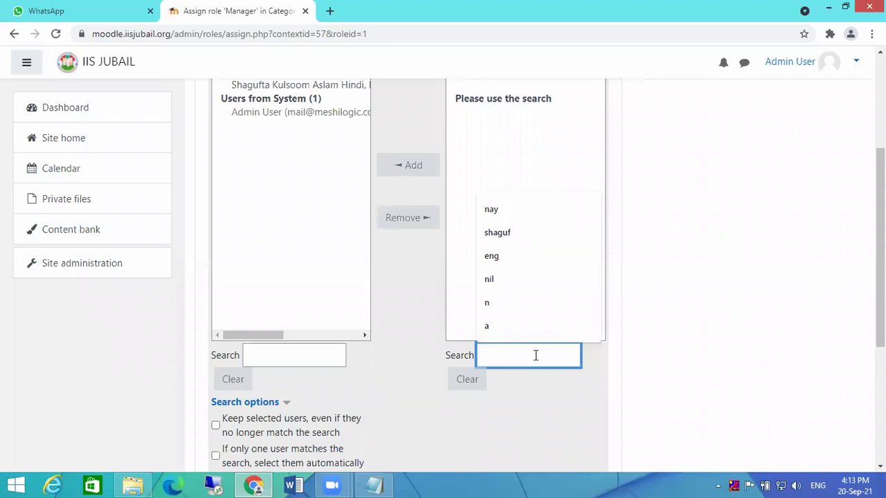
text(nag)
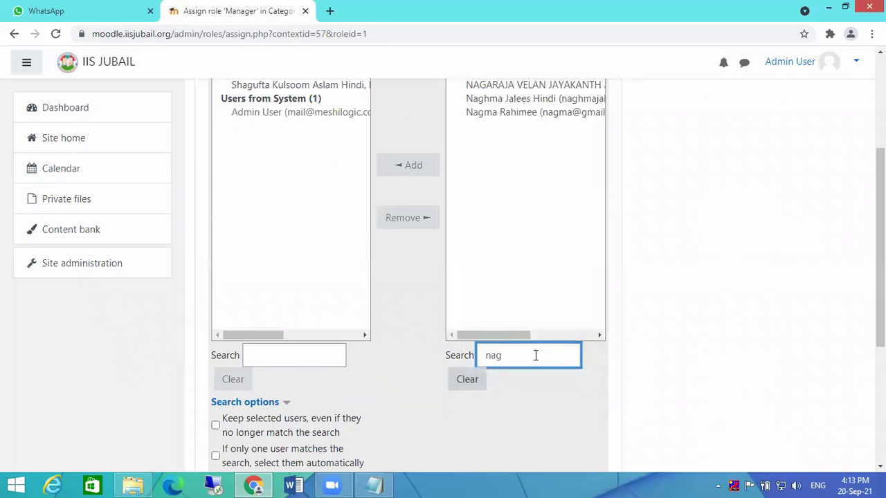
scroll(559, 259, up, 2)
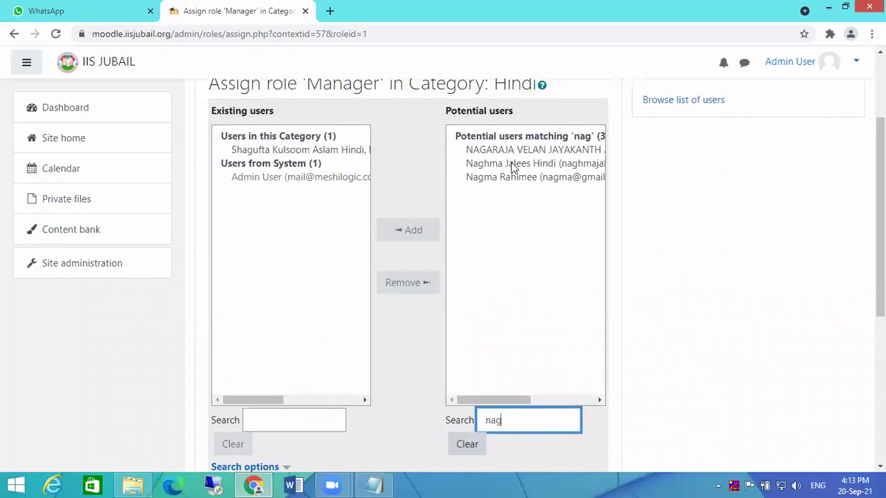
click(513, 164)
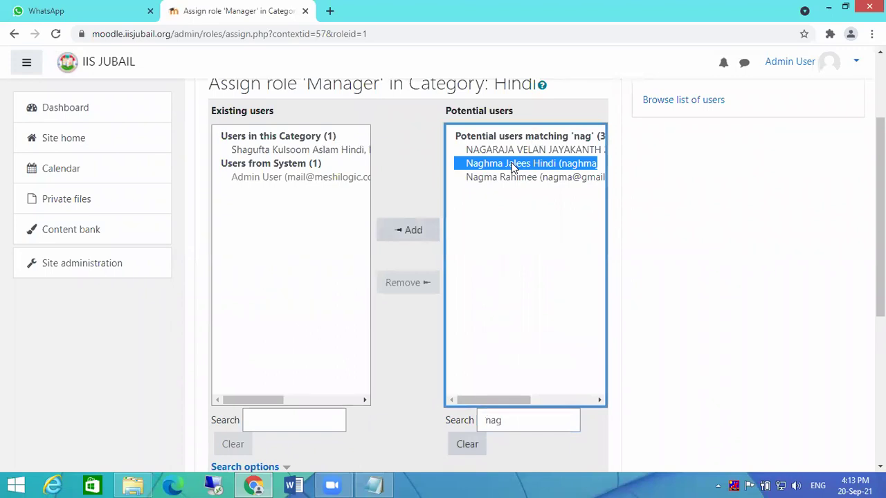
click(412, 231)
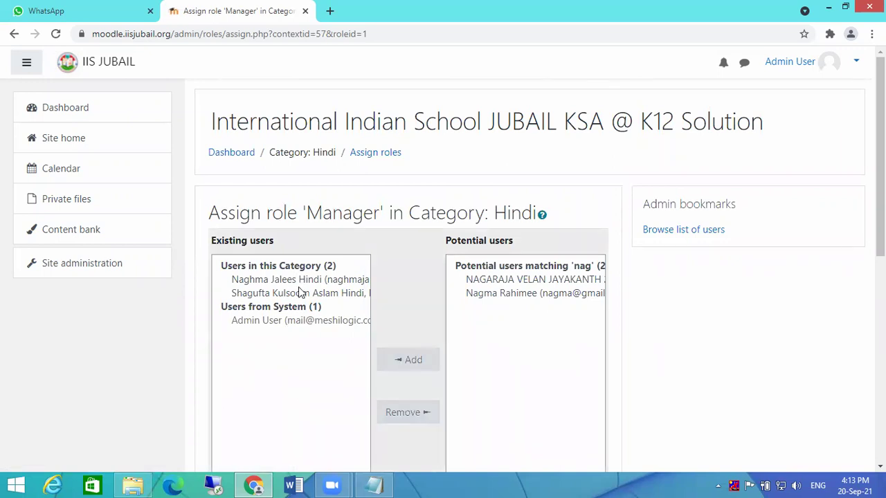
scroll(380, 325, down, 8)
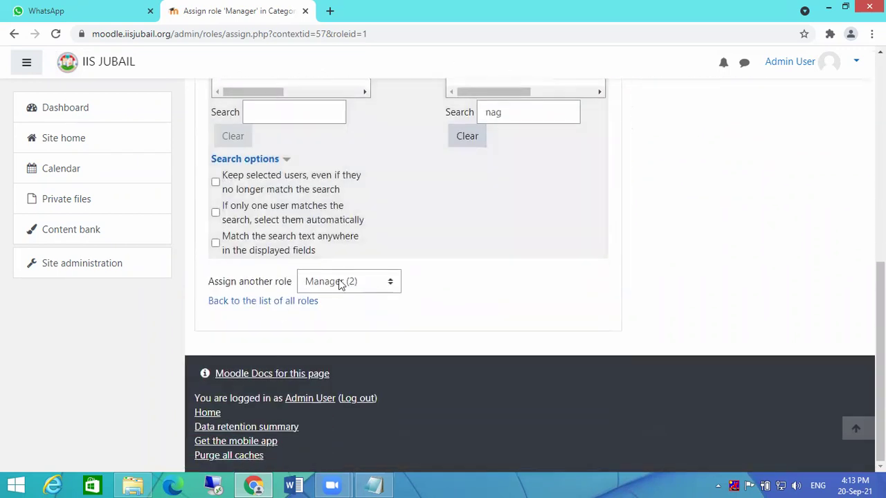
click(259, 302)
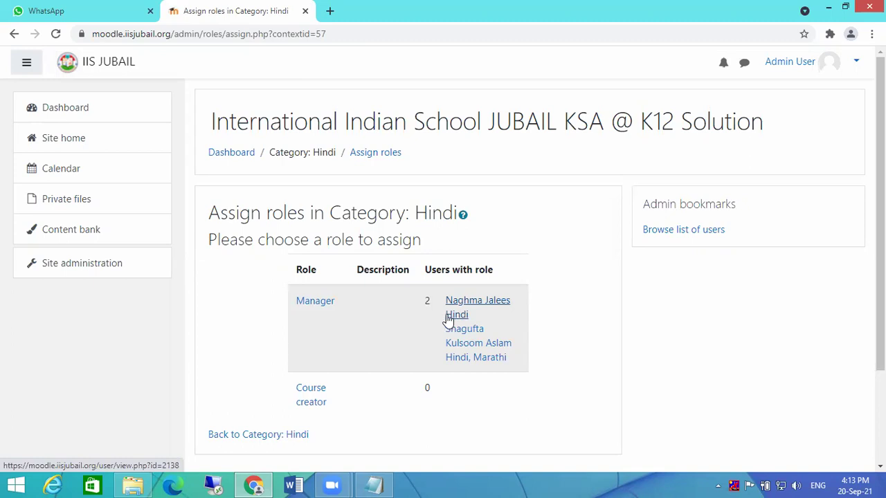
scroll(449, 318, down, 2)
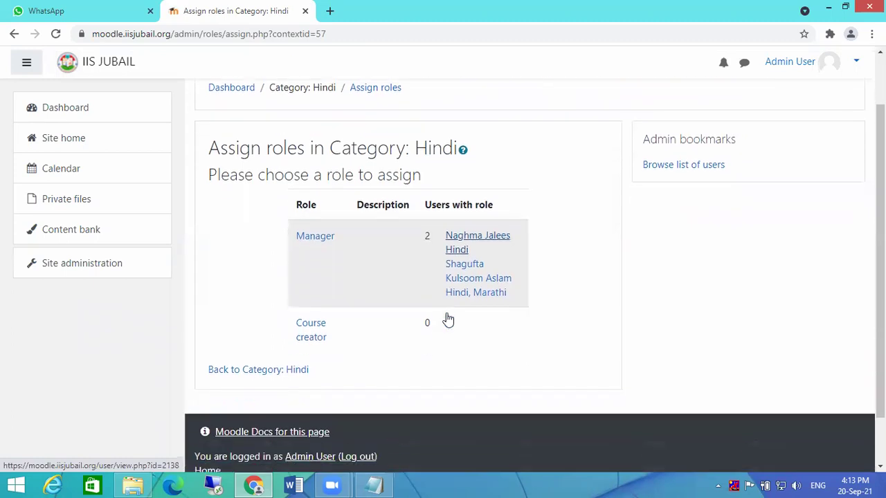
- Open a new Edge window and load the Moodle site's login page
click(173, 484)
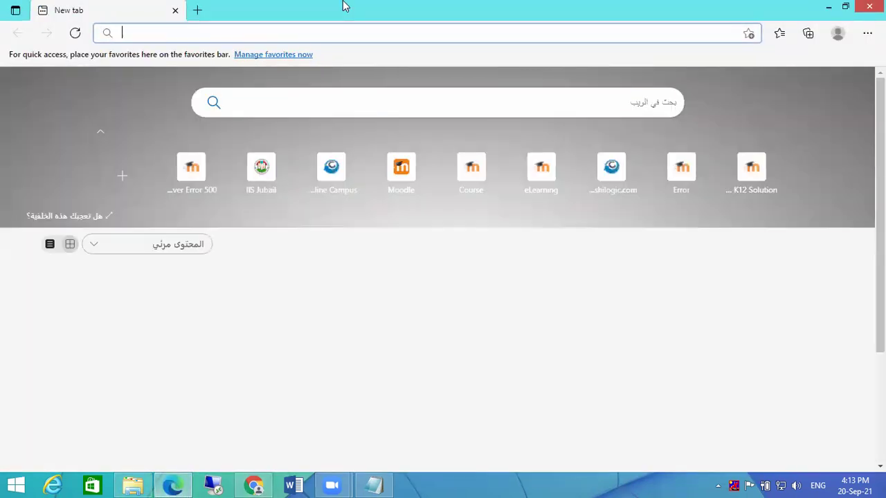
click(277, 30)
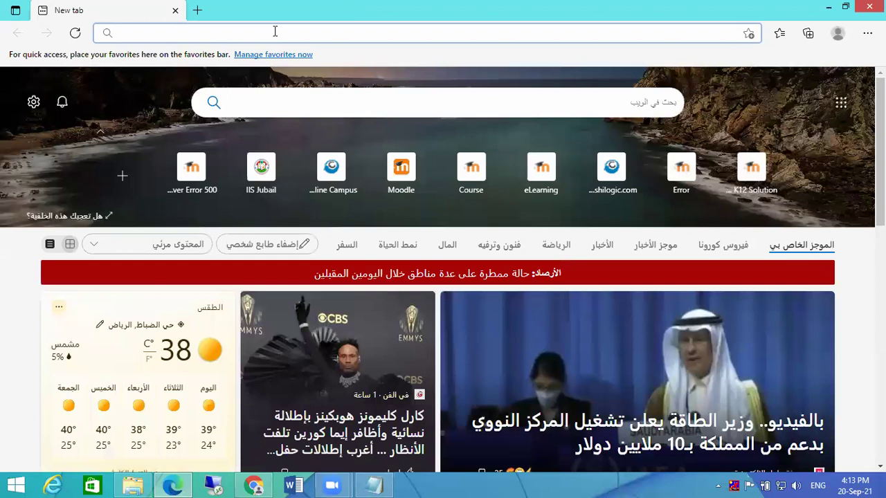
text(moodle)
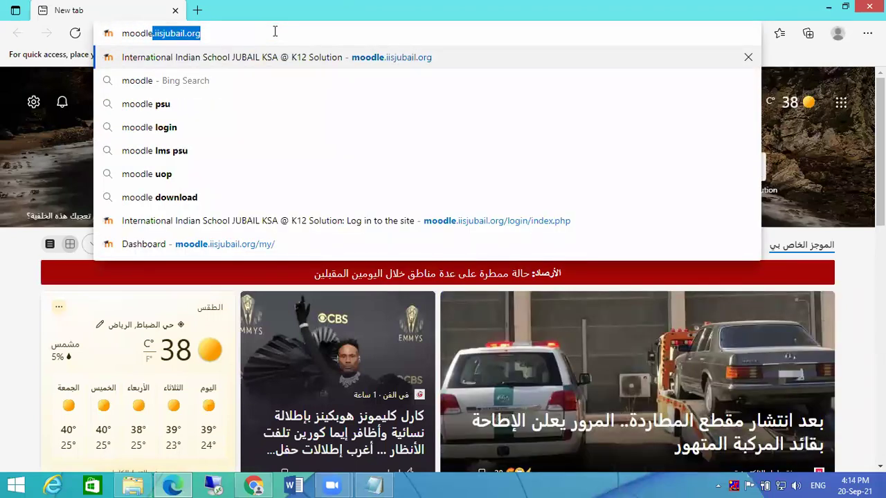
key(Return)
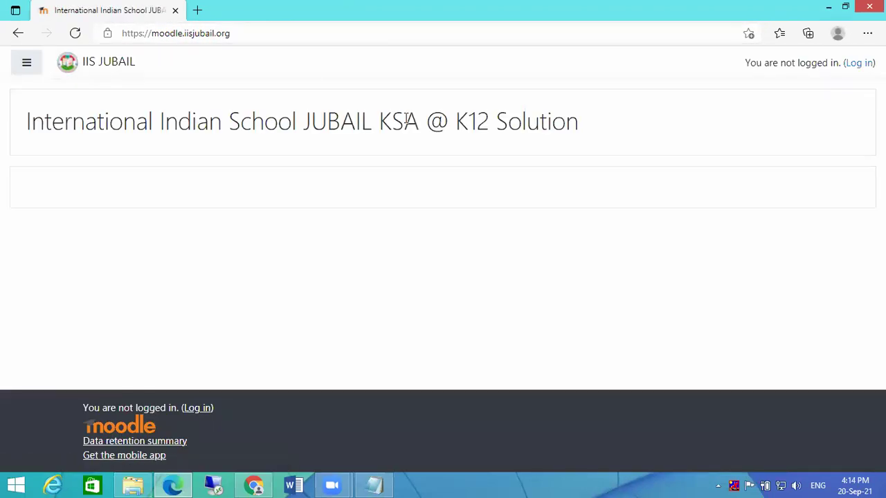
click(860, 63)
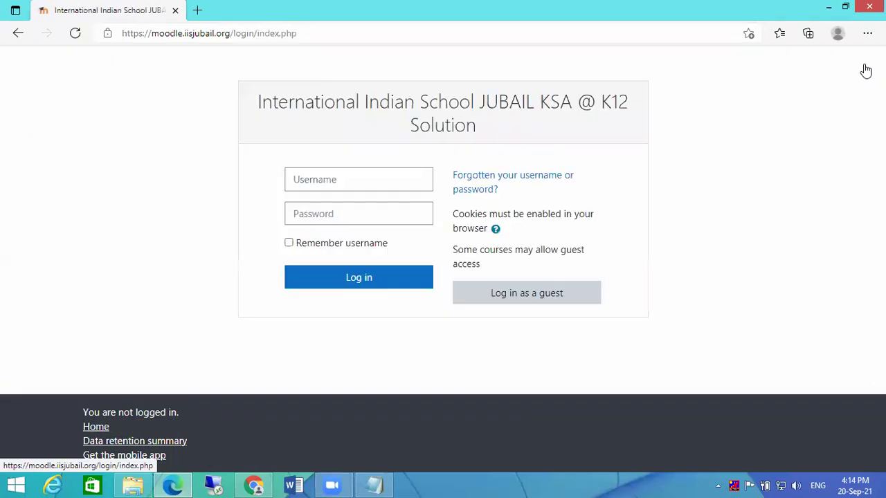
- Enter the teacher's username and password and submit the login
click(359, 178)
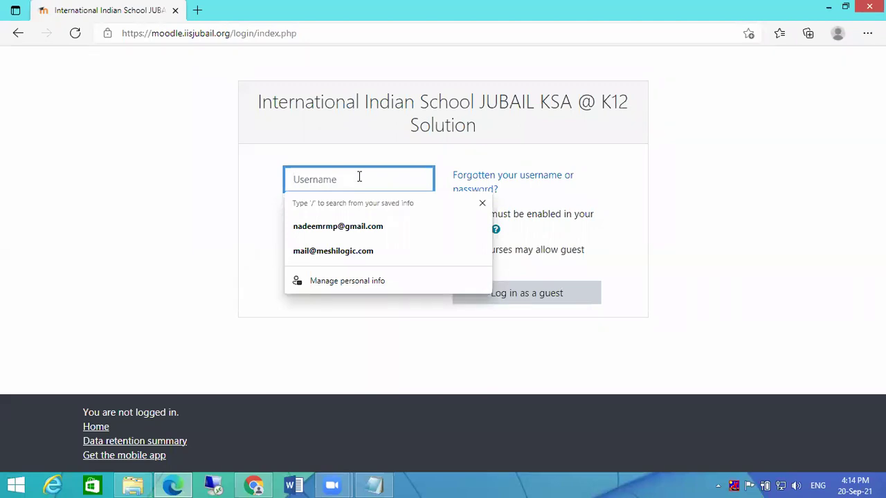
text(8)
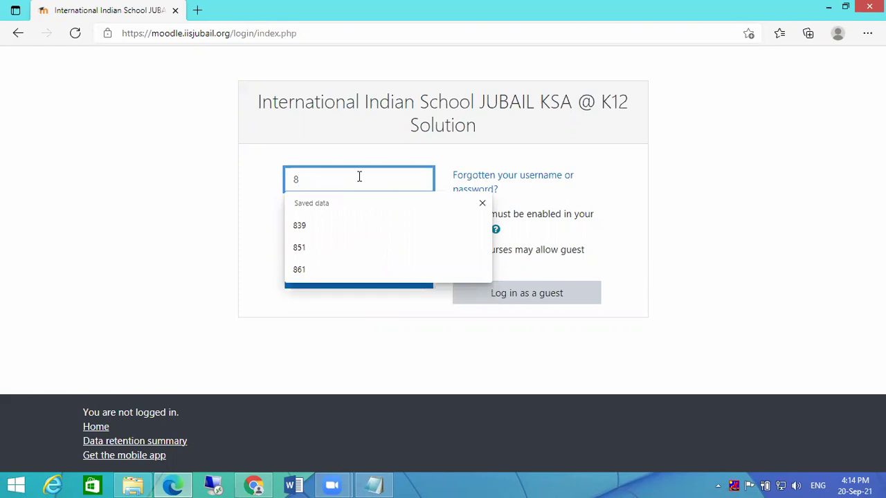
text(39)
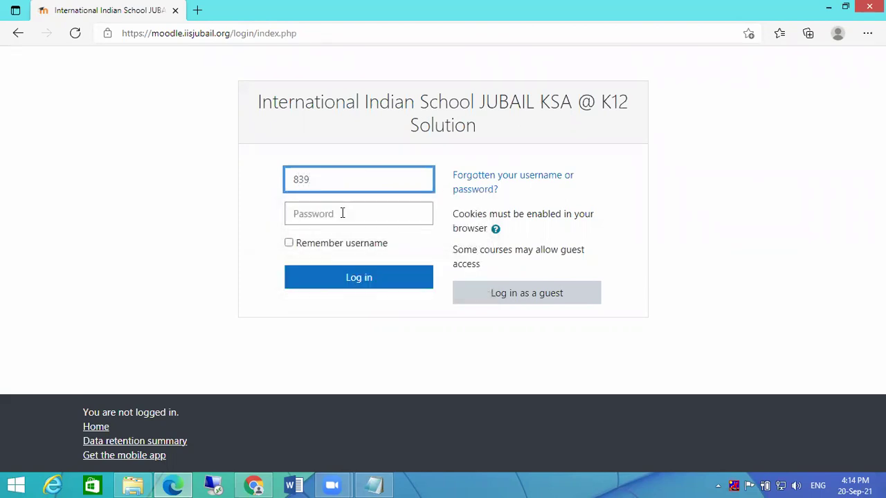
click(343, 214)
text(•••)
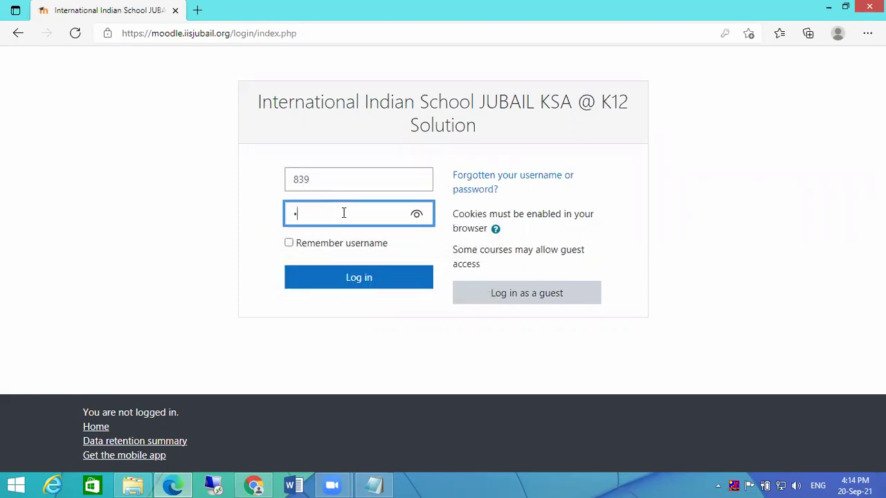
text(••••••)
key(Return)
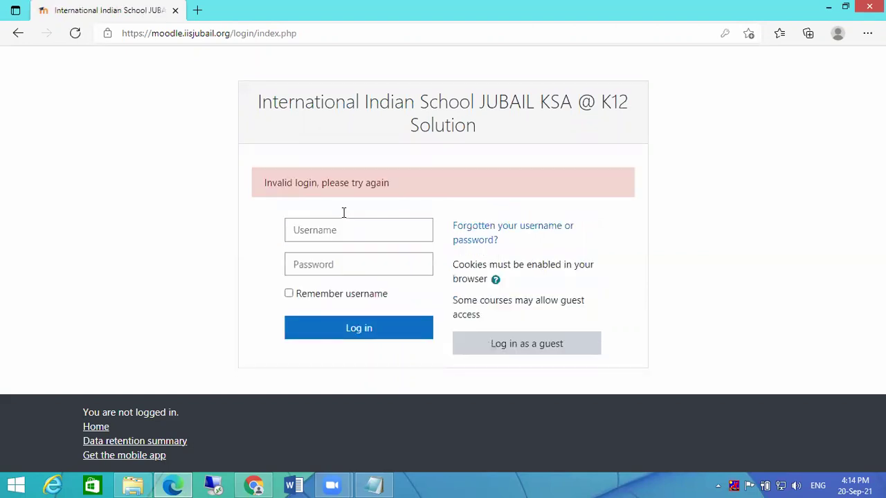
- Re-enter the username and password after the invalid login message
click(351, 232)
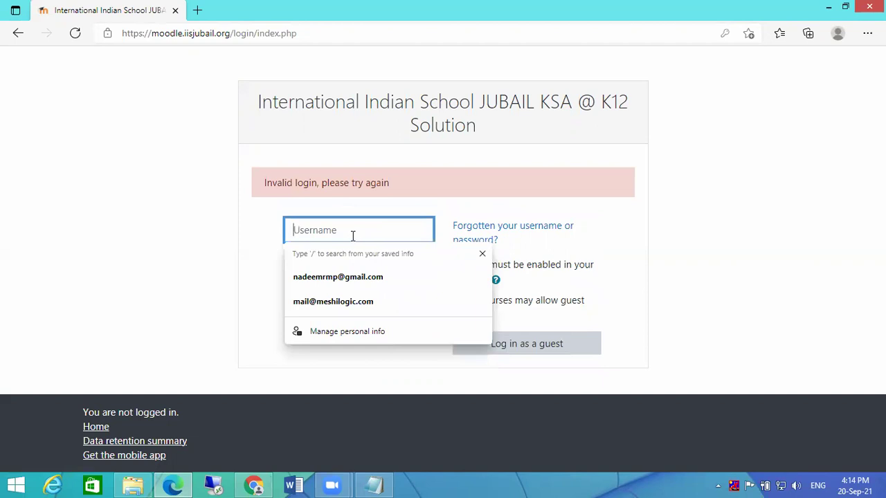
text(839)
key(Tab)
text(•••••••)
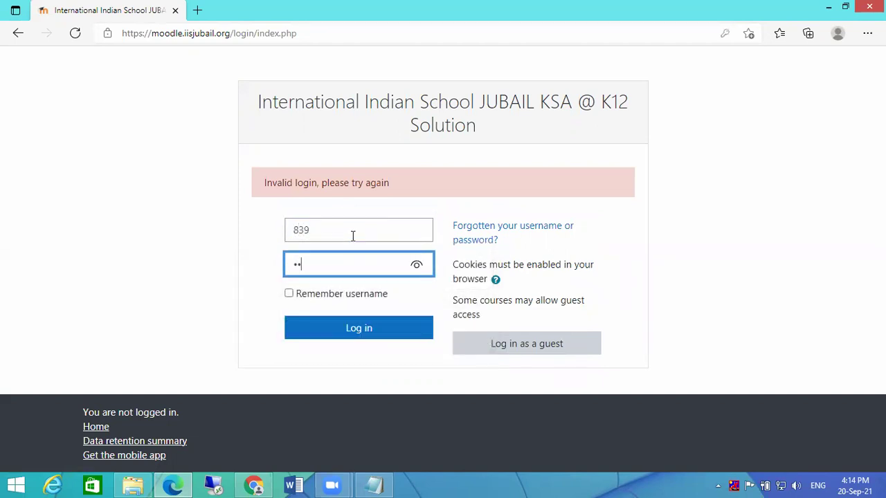
text(••)
key(Return)
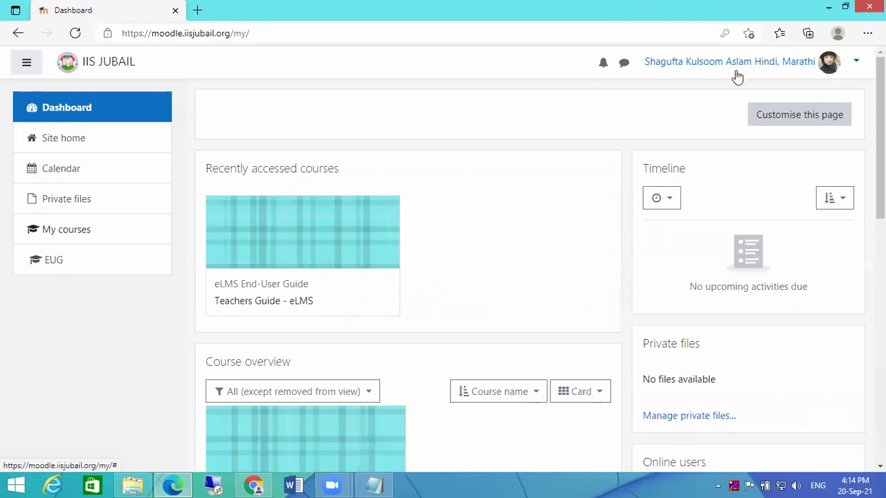
- Browse the teacher's Dashboard, then go to Site home
scroll(508, 196, down, 4)
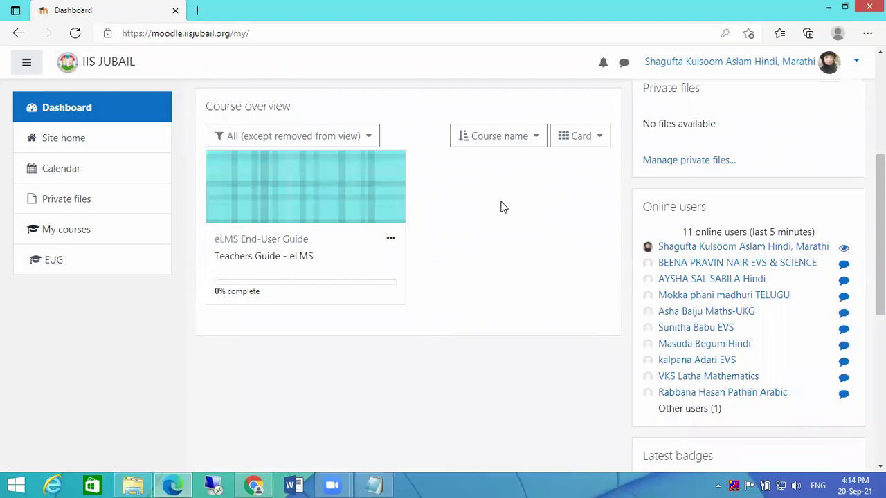
scroll(505, 202, up, 4)
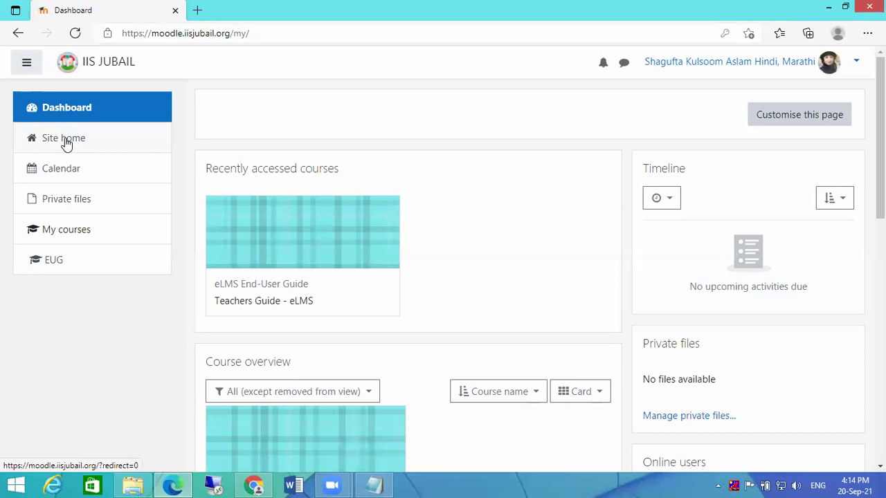
middle_click(471, 240)
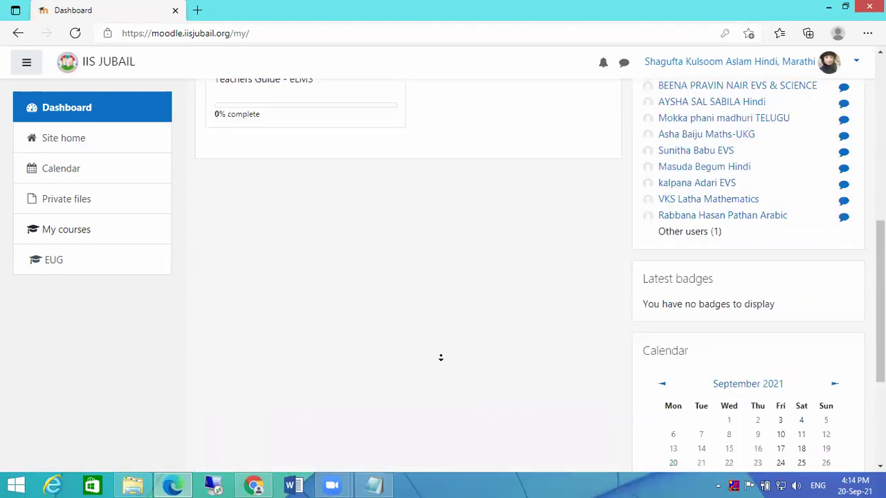
middle_click(470, 261)
scroll(470, 261, up, 15)
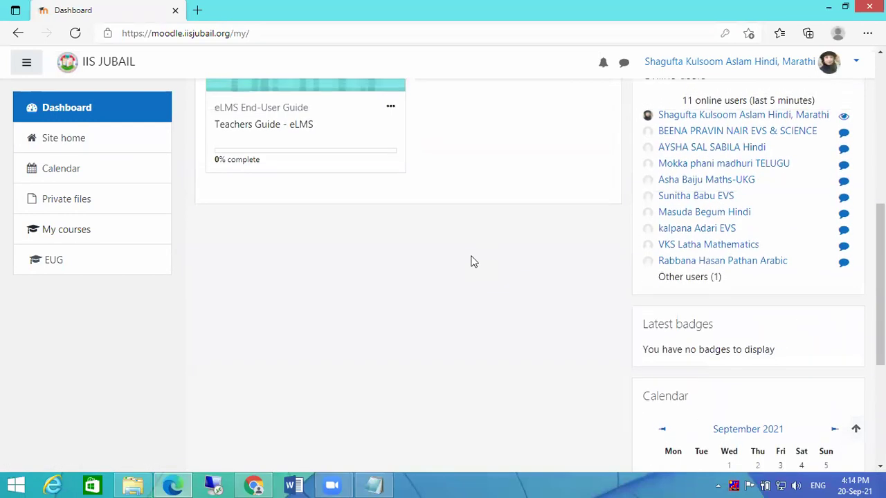
click(58, 144)
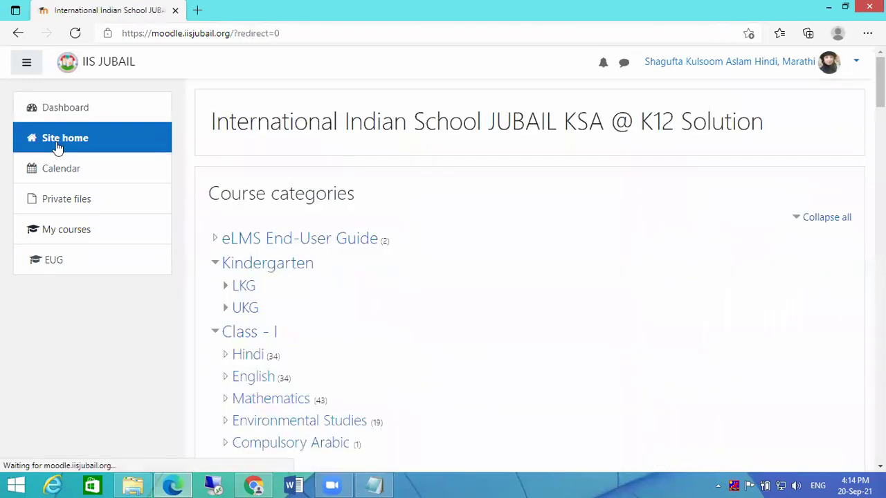
- Collapse all categories, expand Class-III, and open its Hindi subcategory
click(840, 222)
click(216, 337)
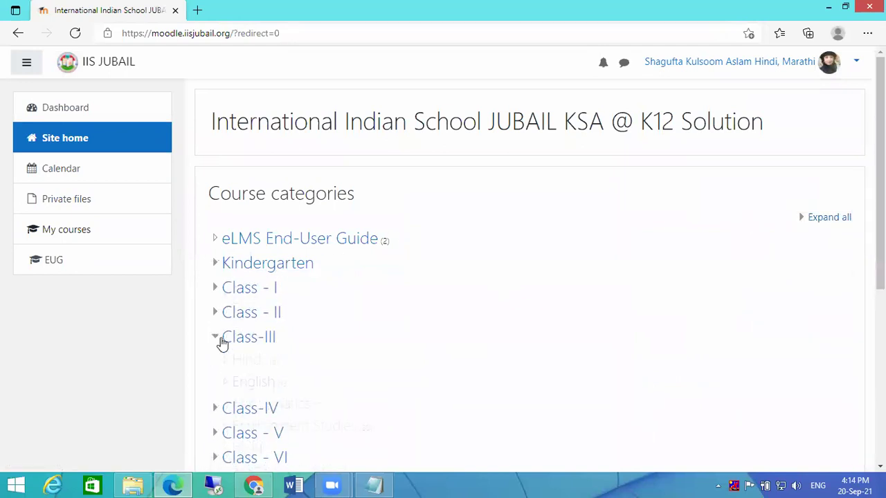
click(243, 361)
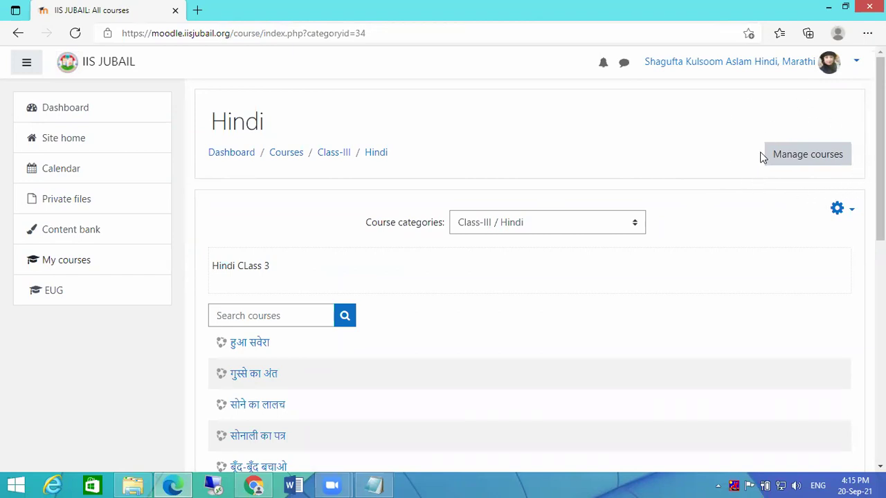
- Open course management for the Hindi category, review its courses, and start a new course
click(787, 159)
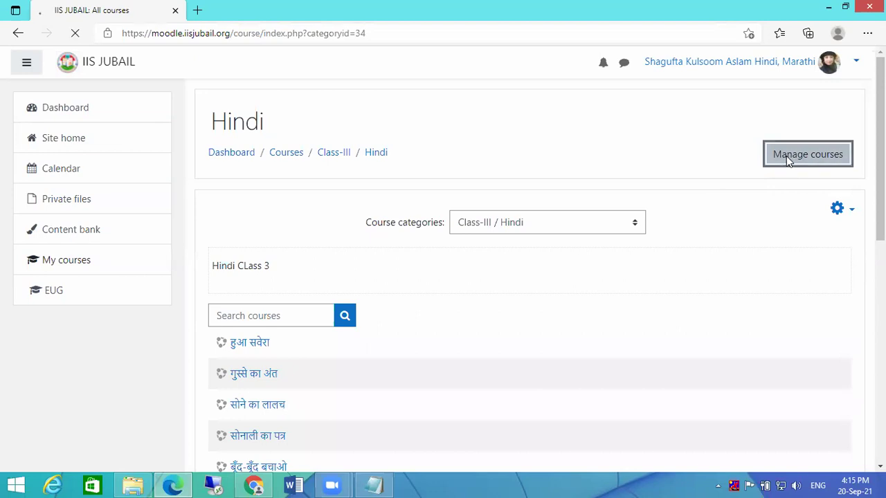
scroll(677, 186, down, 3)
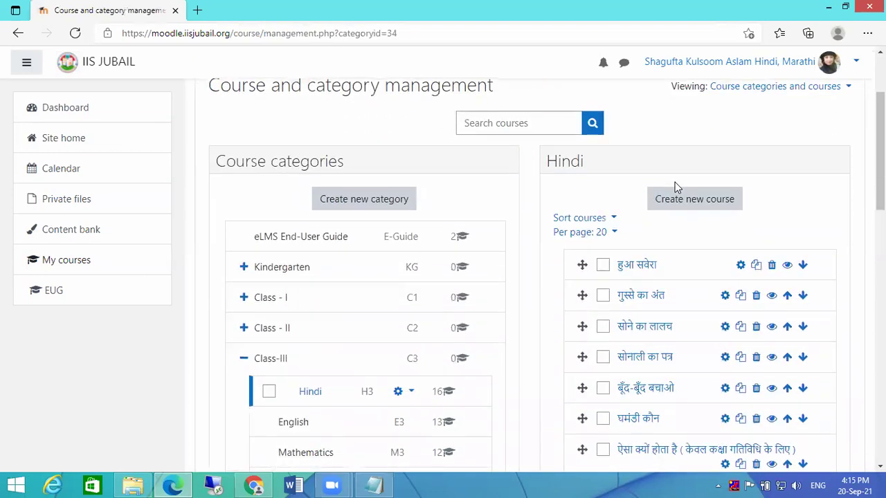
scroll(676, 194, down, 1)
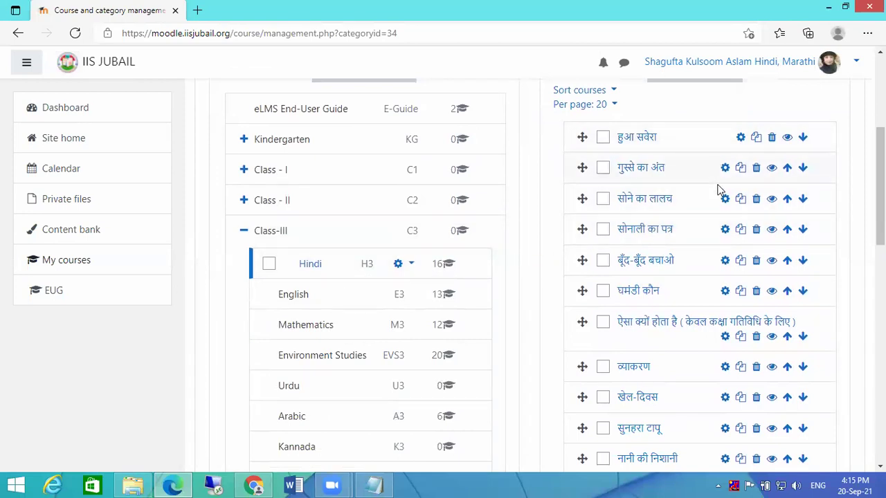
scroll(718, 188, down, 3)
scroll(340, 200, up, 2)
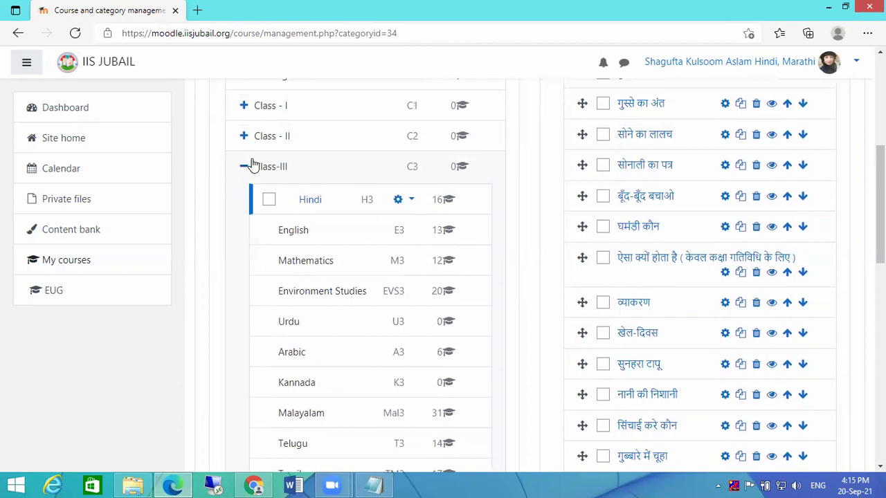
scroll(720, 179, down, 1)
scroll(720, 178, down, 3)
scroll(727, 198, up, 5)
scroll(732, 160, up, 2)
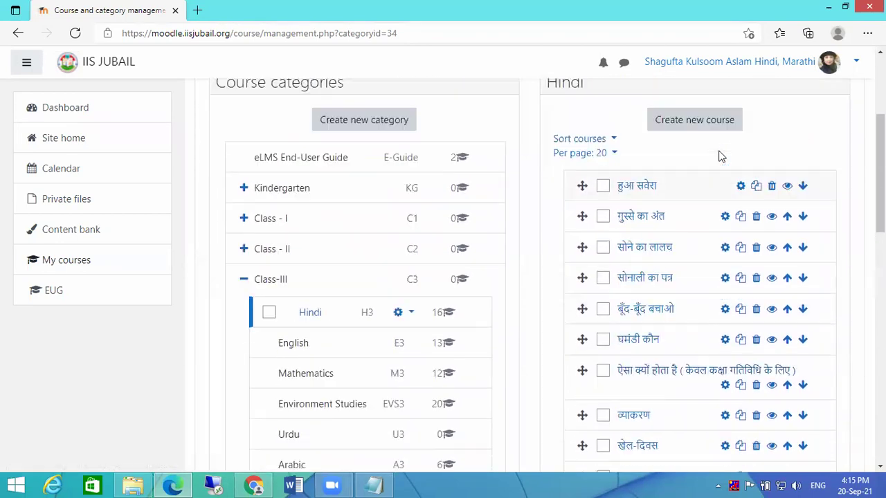
scroll(718, 155, down, 4)
scroll(720, 179, up, 3)
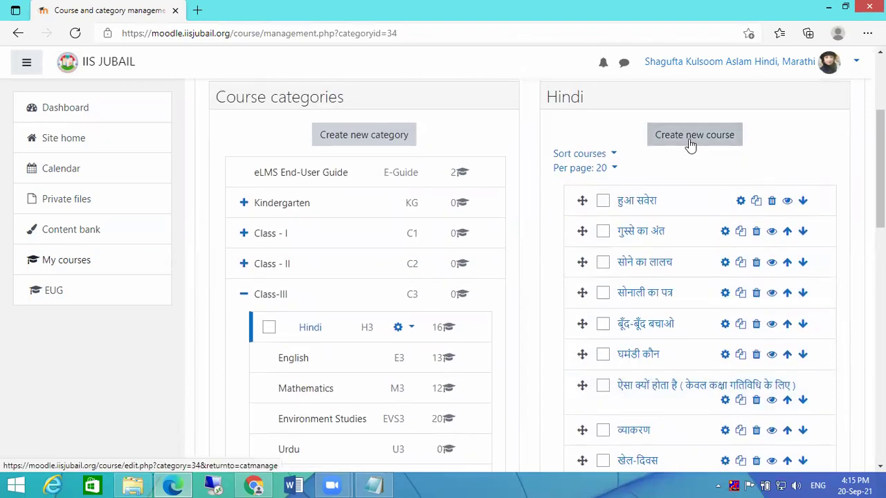
click(690, 138)
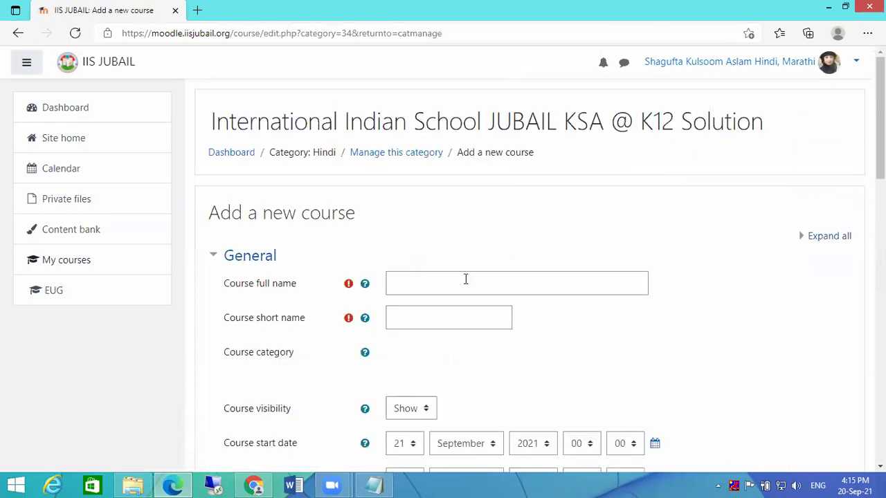
- Paste the full name हुआ सवेरा and enter the short name 3HL20
click(466, 279)
text(हुआ सवेरा)
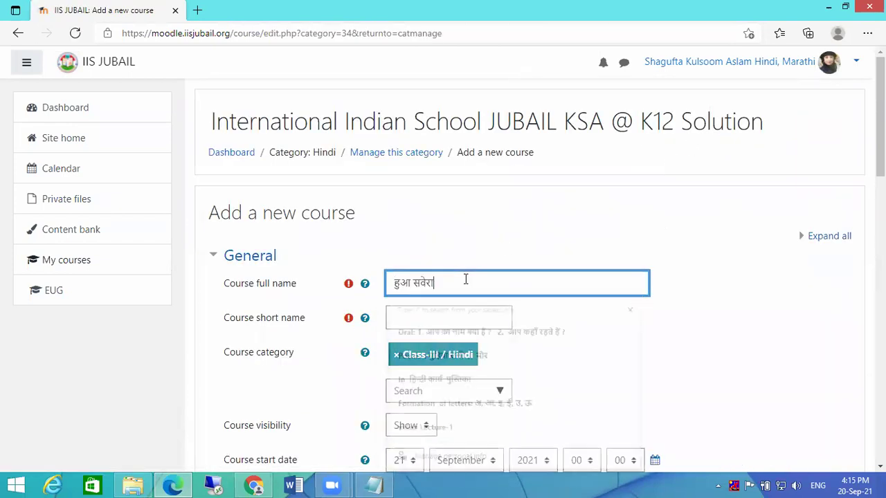
click(452, 322)
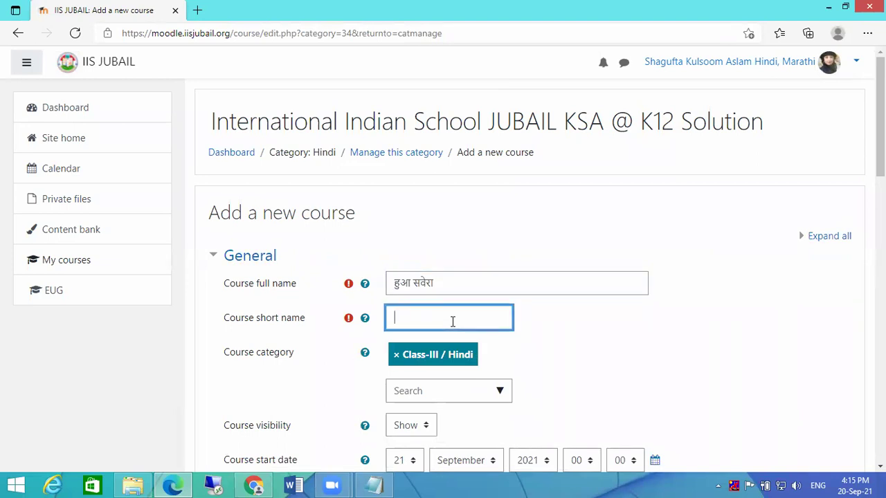
text(h)
key(BackSpace)
key(BackSpace)
text(3HI20)
key(Left)
key(Left)
key(BackSpace)
text(L)
- Disable the course end date and save the new course
scroll(613, 360, down, 3)
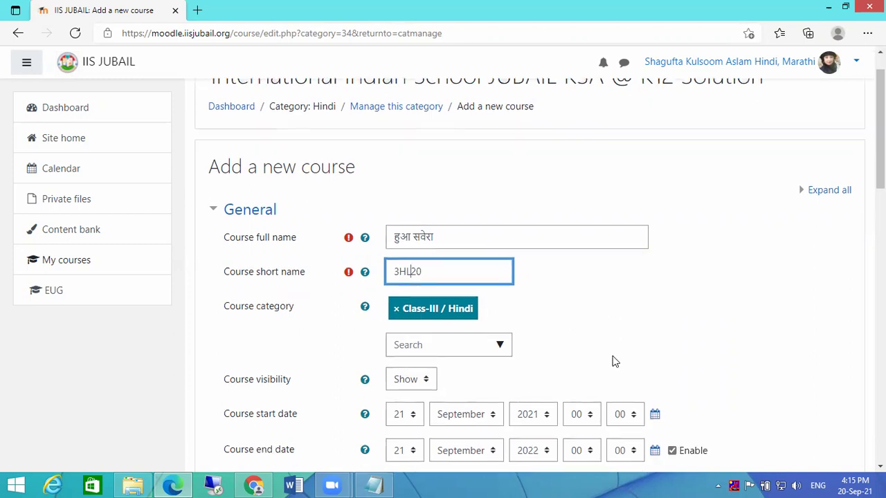
click(672, 309)
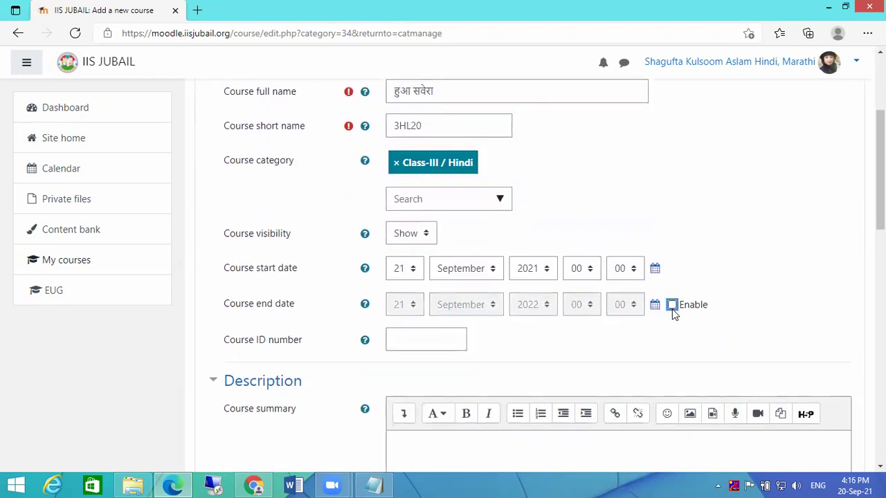
scroll(660, 330, down, 1)
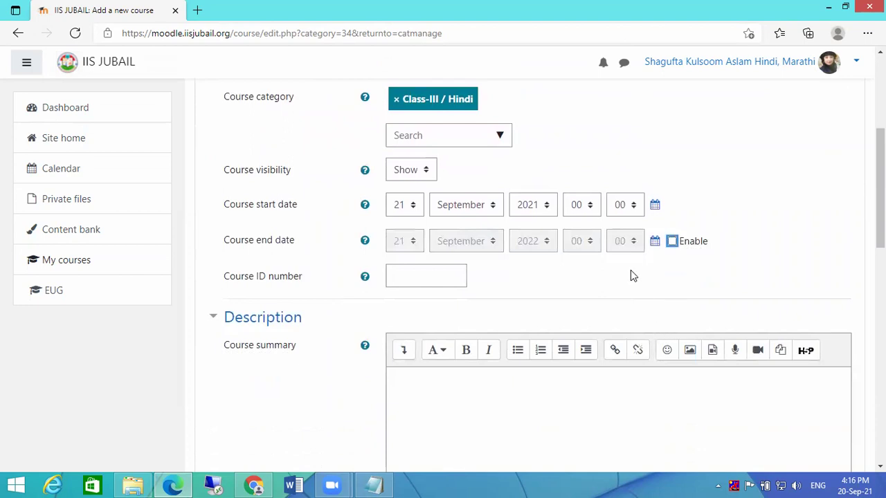
scroll(630, 275, down, 15)
click(433, 309)
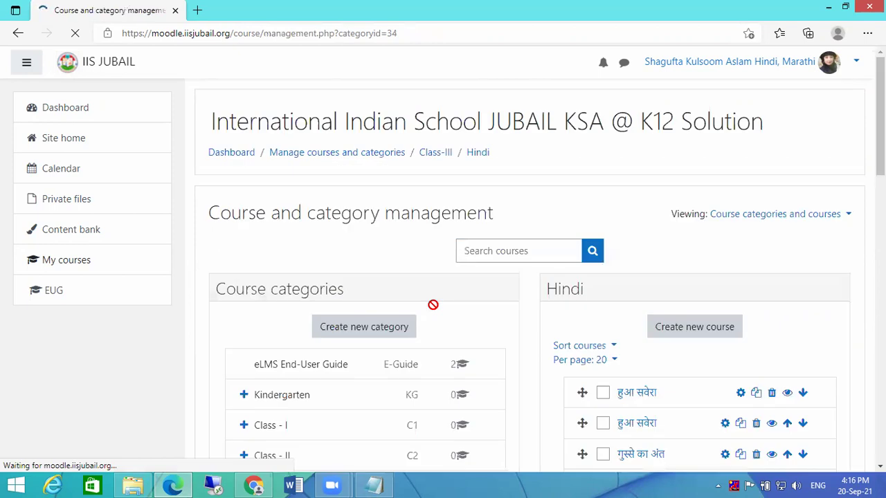
- Open the Sort courses options for the Hindi course list
scroll(465, 299, down, 2)
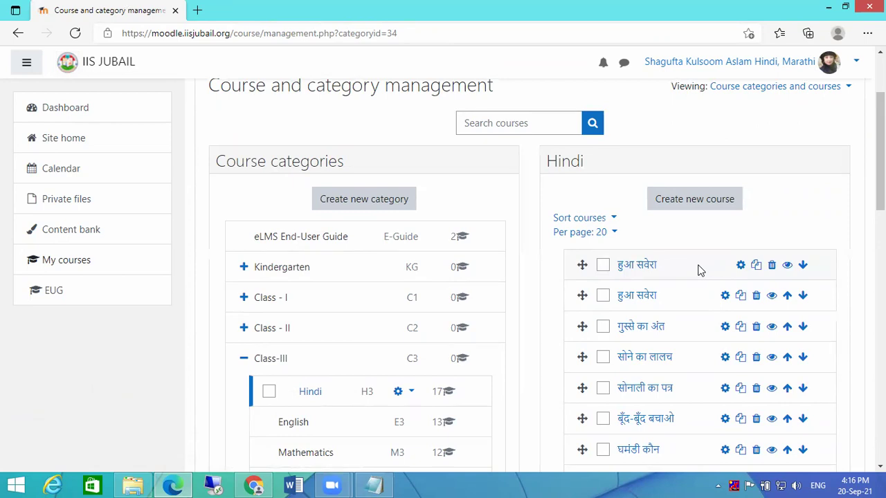
click(615, 219)
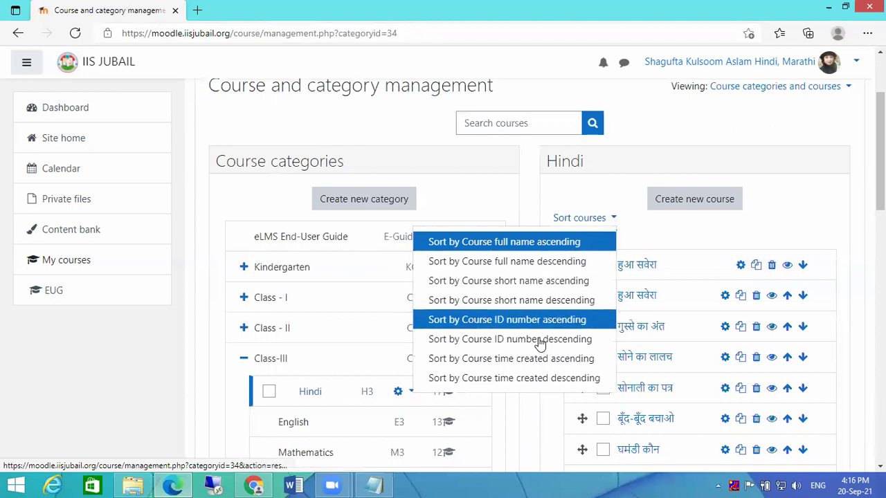
- Sort the Hindi courses by time created, oldest first
click(538, 359)
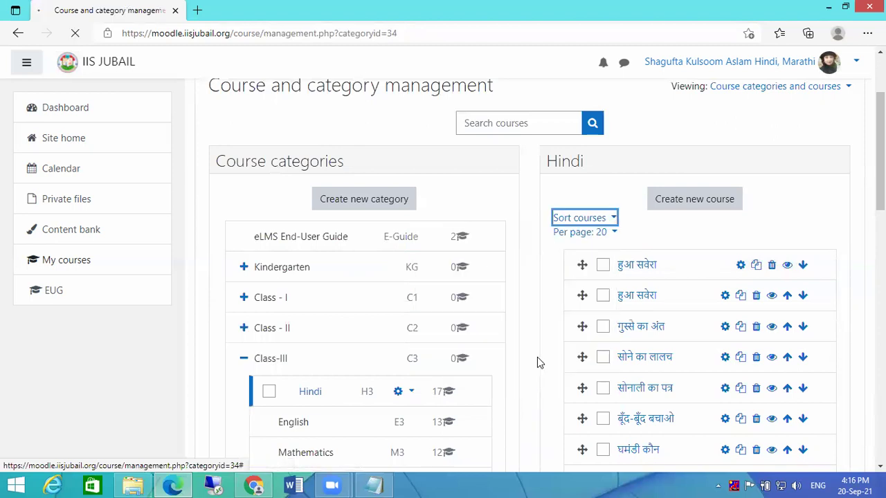
scroll(675, 290, down, 6)
scroll(684, 332, down, 6)
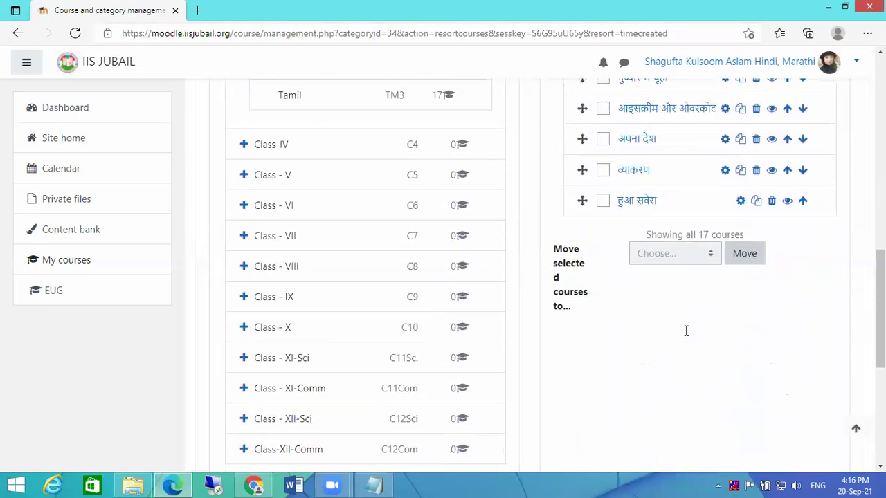
scroll(751, 270, up, 3)
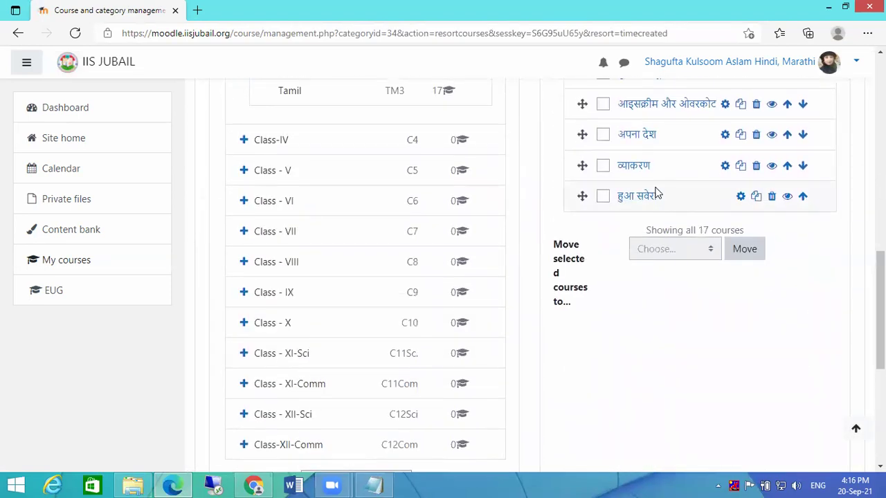
- Reorder हुआ सवेरा and अपना देश so हुआ सवेरा comes just before अपना देश
click(803, 198)
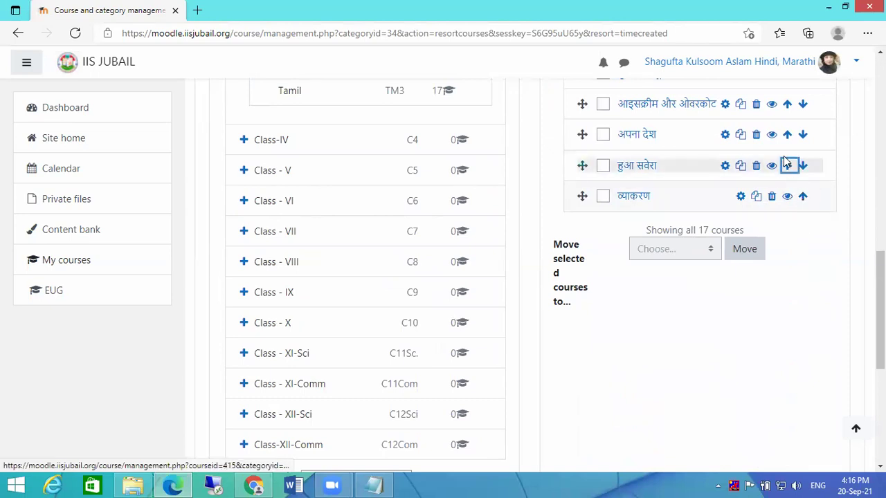
click(787, 166)
click(802, 137)
click(802, 137)
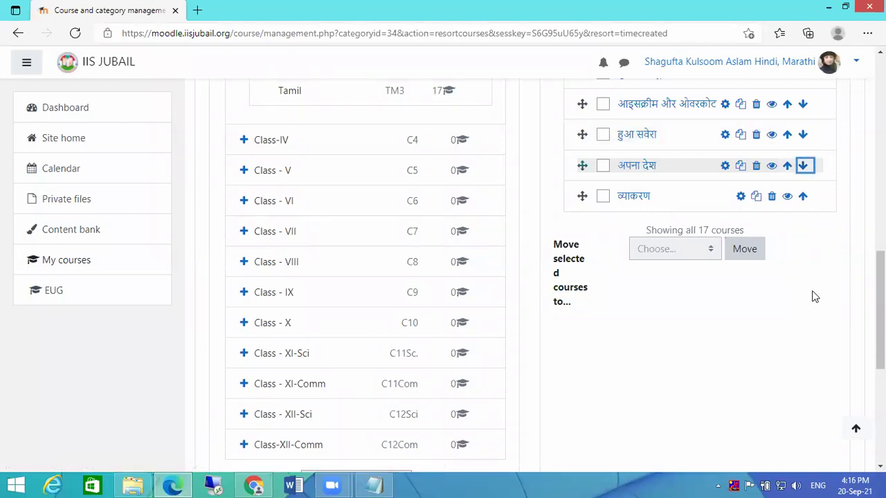
- Drag the last व्याकरण course above ऐसा क्यों होता है
scroll(761, 291, up, 1)
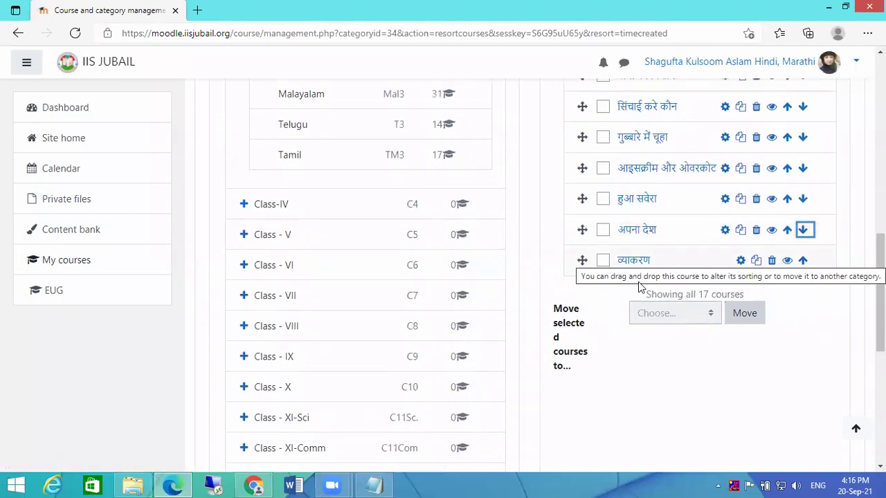
scroll(737, 366, up, 2)
drag(585, 393, 584, 97)
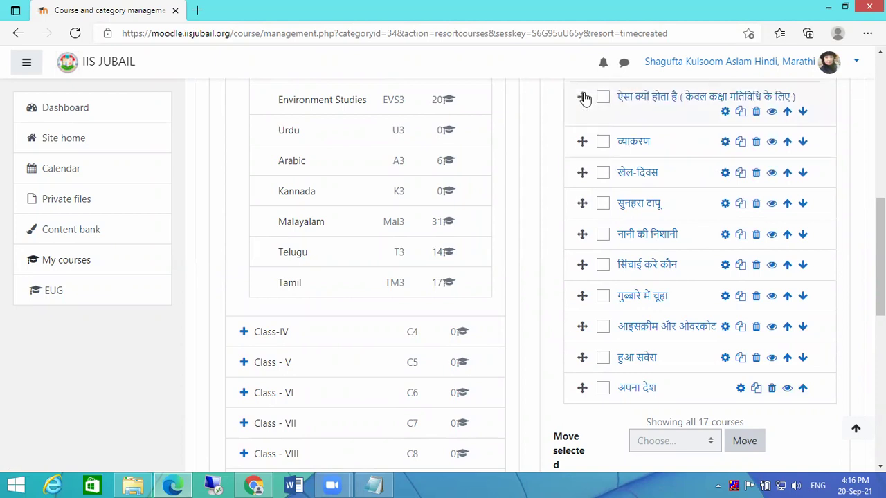
scroll(706, 198, up, 2)
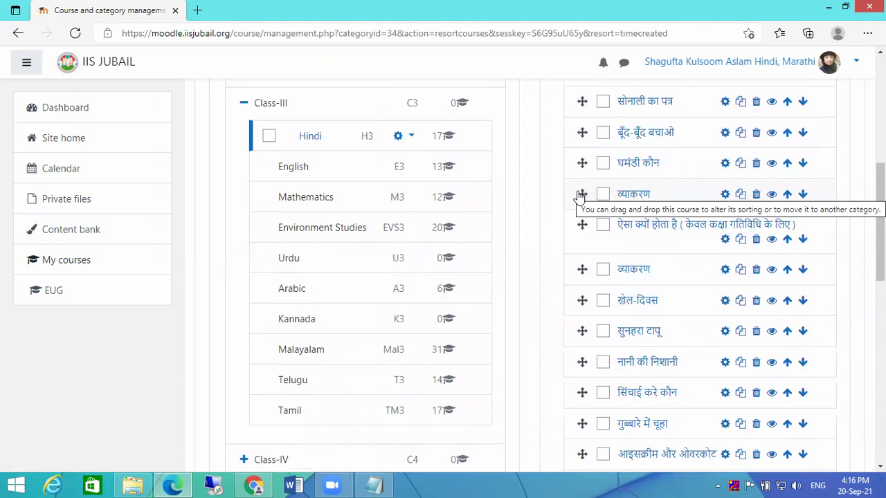
scroll(664, 305, up, 3)
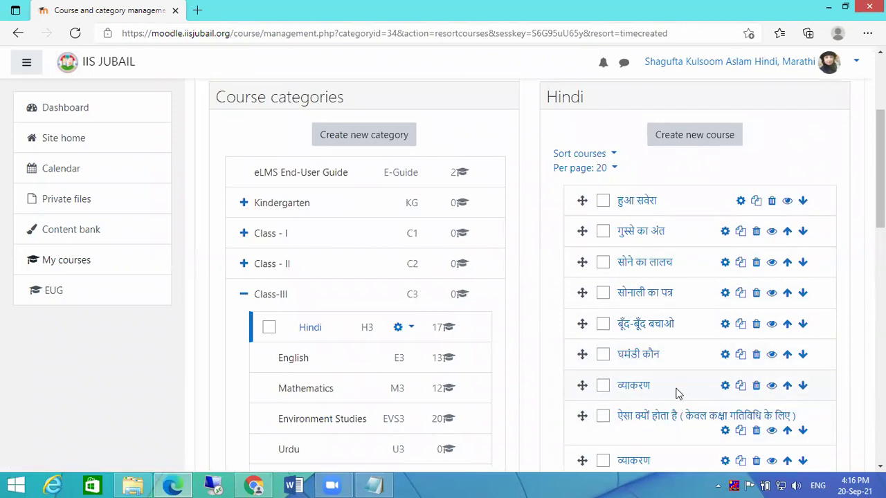
scroll(680, 399, down, 1)
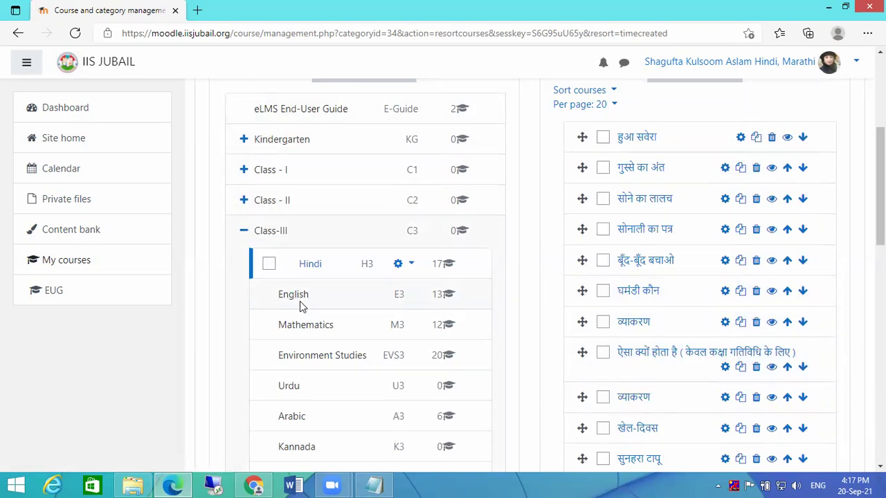
- Browse the Class-III English courses: comprehension unseen passage, CREATIVE WRITING, LITERATURE READER
click(297, 296)
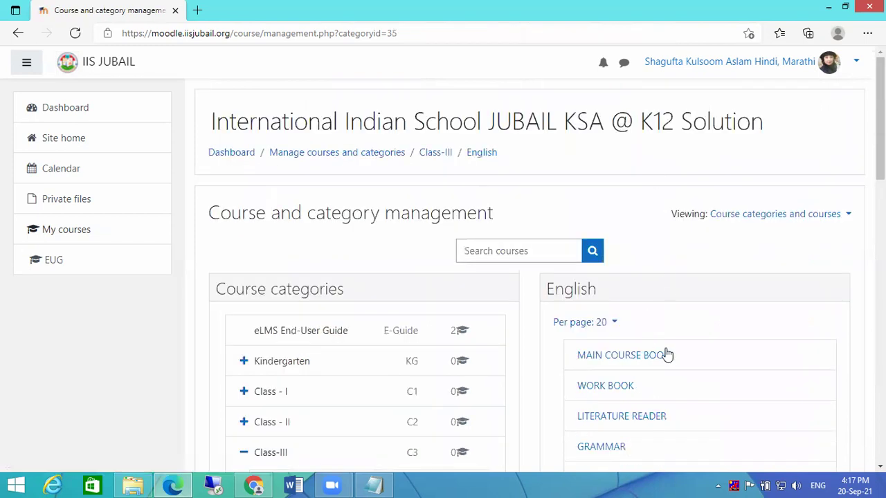
scroll(741, 361, down, 5)
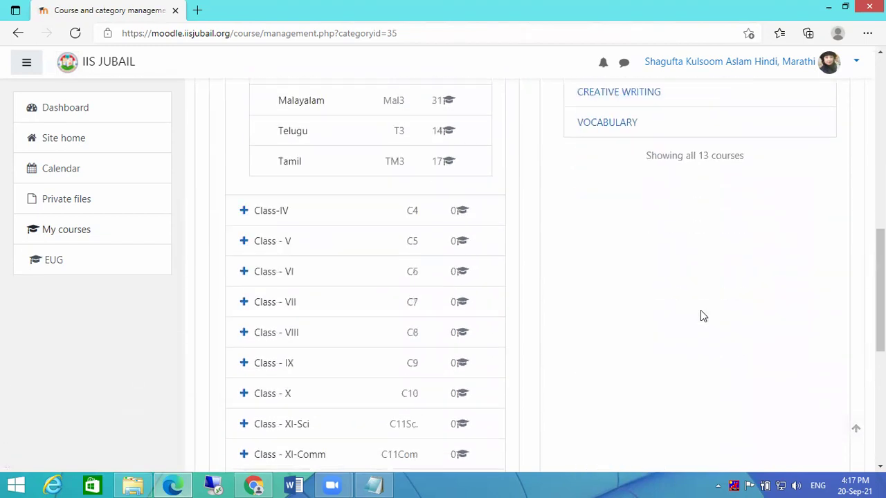
scroll(700, 311, up, 1)
scroll(699, 317, up, 3)
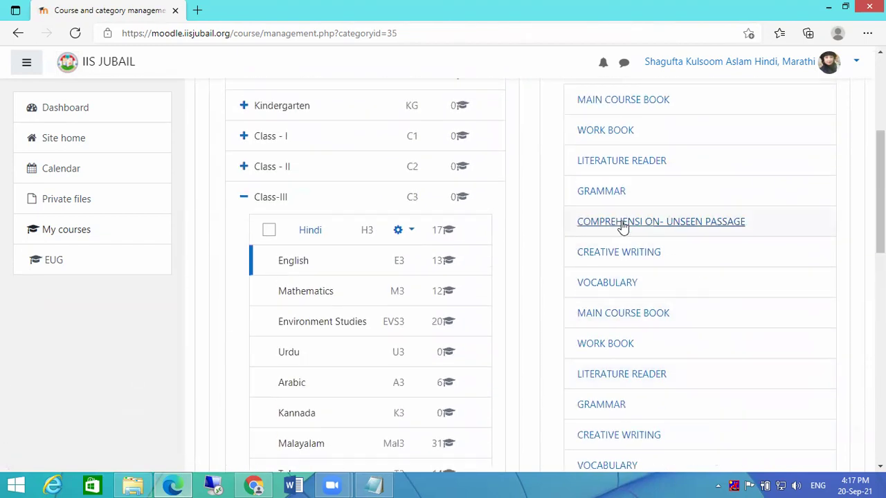
click(623, 223)
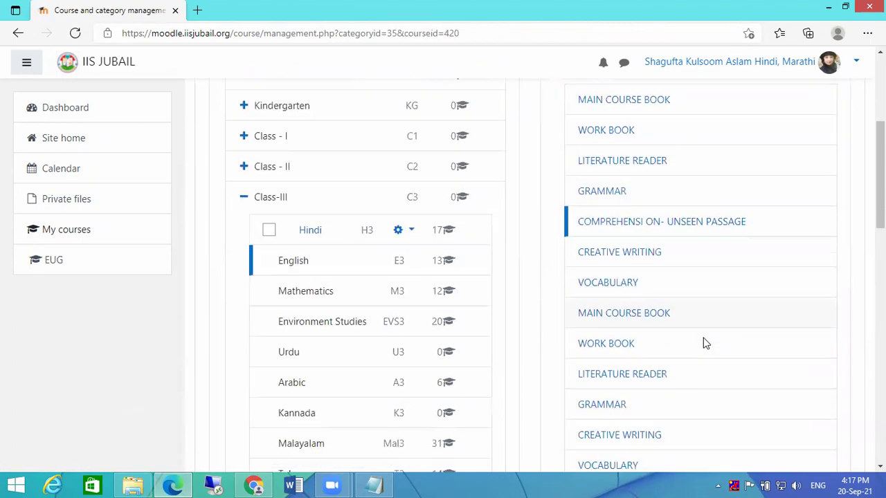
click(616, 253)
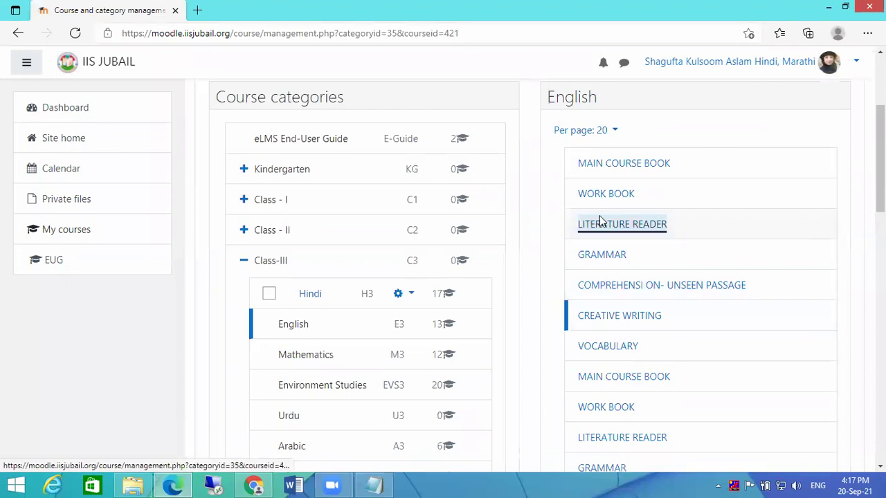
click(699, 219)
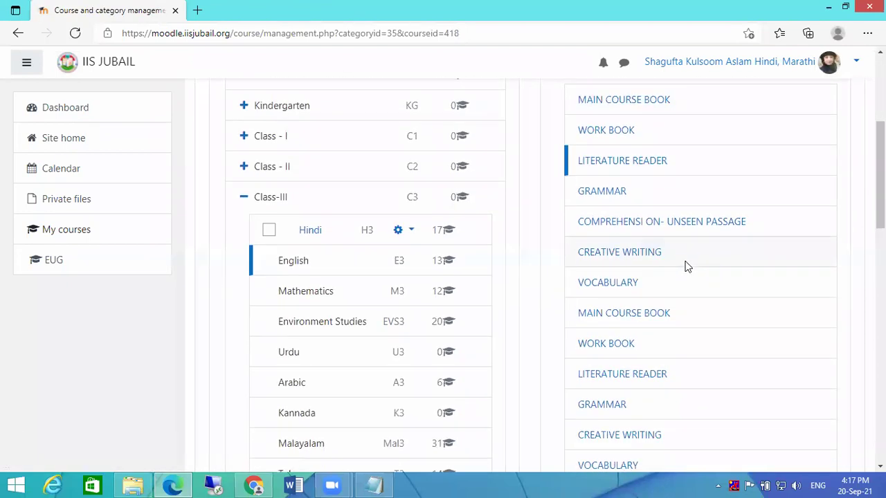
- Open Class - II English, view The Hidden Sun, and expand Class-III
click(244, 168)
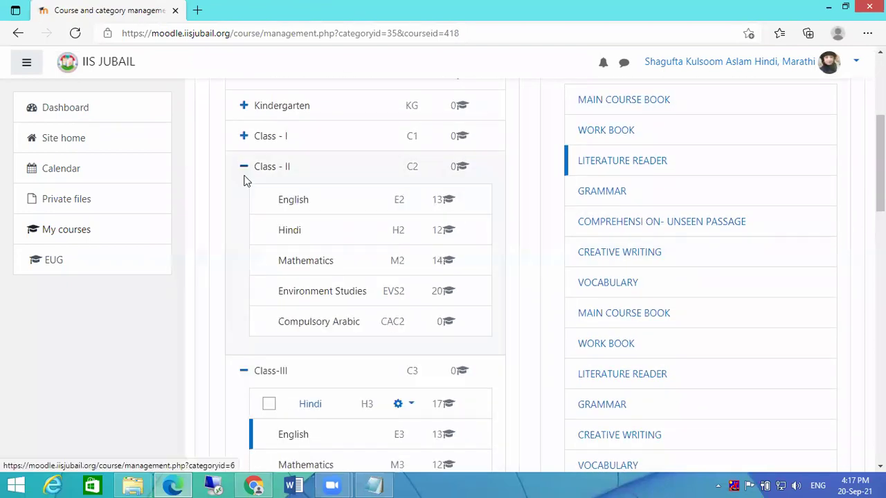
click(287, 201)
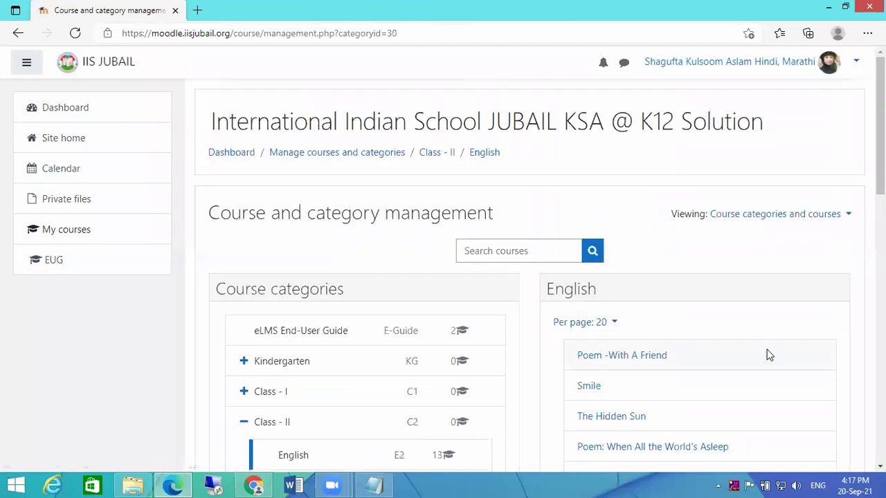
click(611, 226)
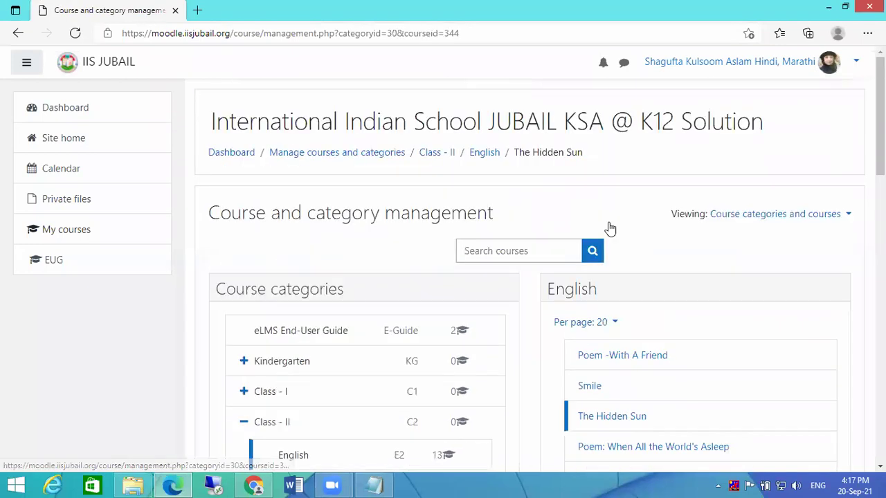
scroll(602, 228, down, 5)
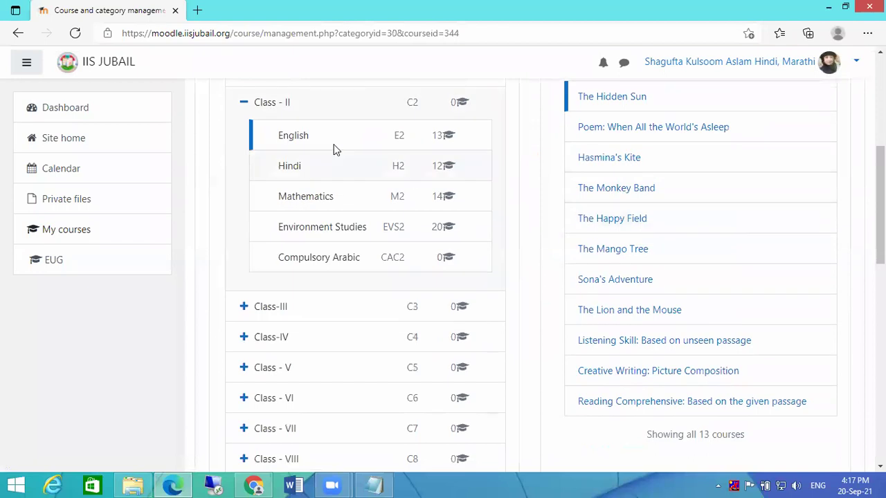
click(244, 307)
scroll(550, 293, down, 2)
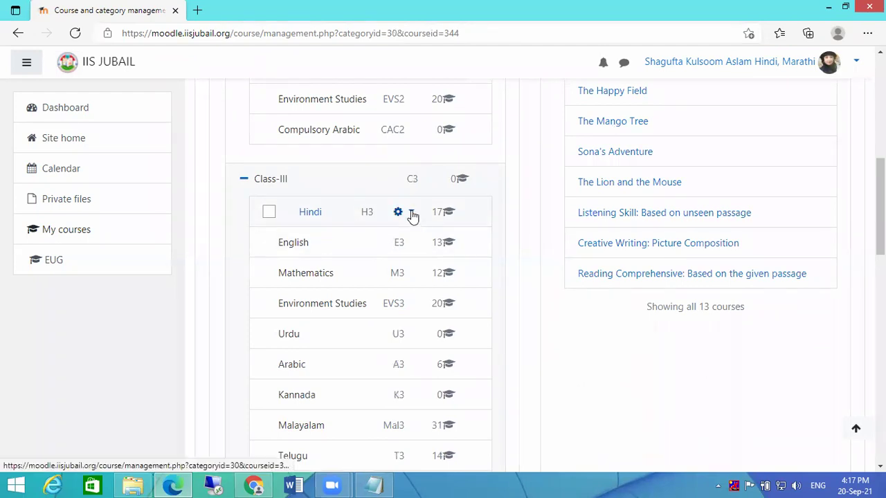
- Return to the Class-III Hindi course list, review it, and collapse Class - II
click(301, 218)
scroll(705, 295, down, 3)
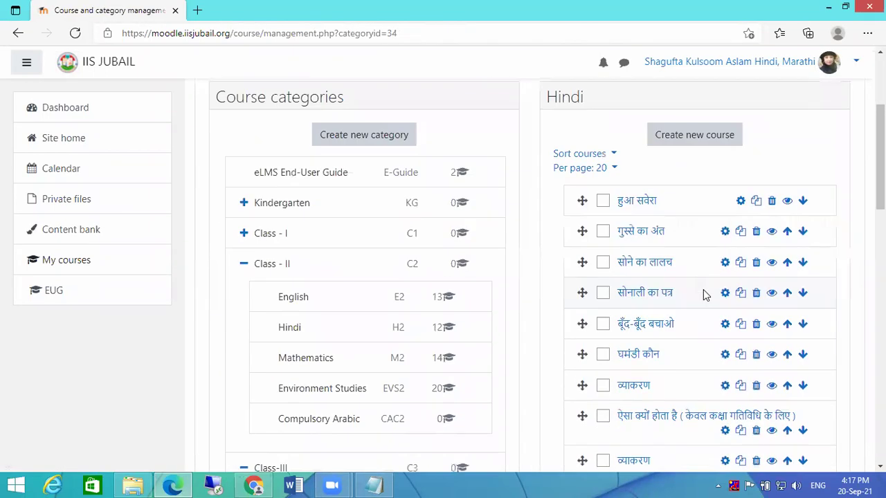
scroll(703, 290, down, 3)
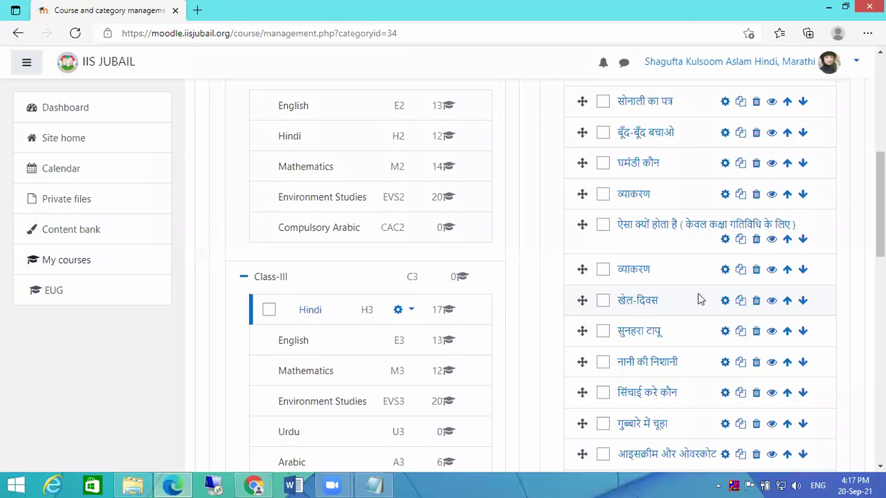
scroll(699, 298, up, 2)
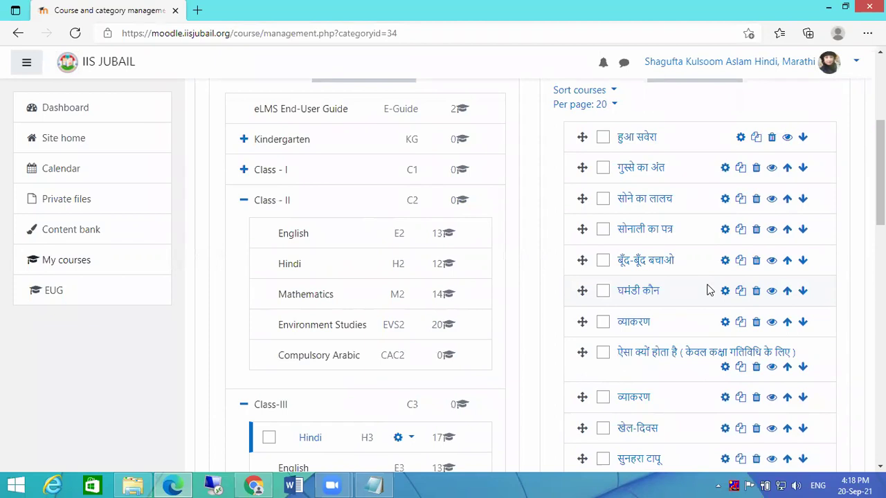
scroll(707, 291, down, 1)
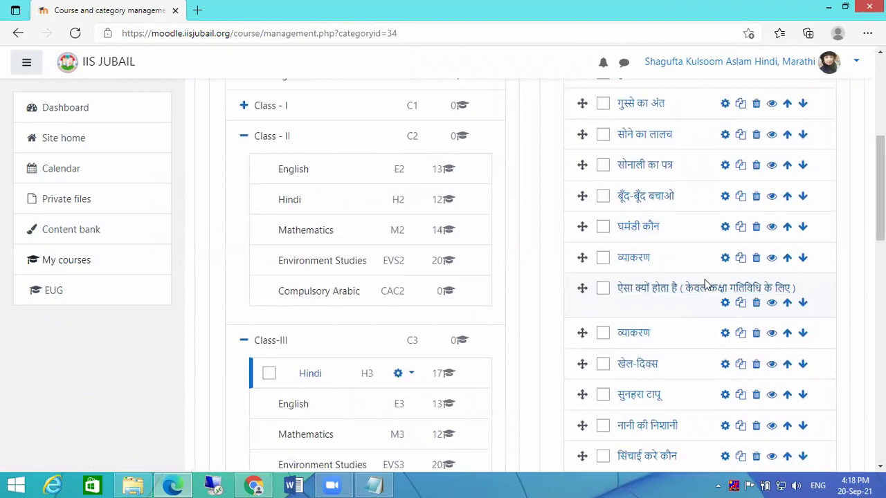
scroll(787, 246, up, 2)
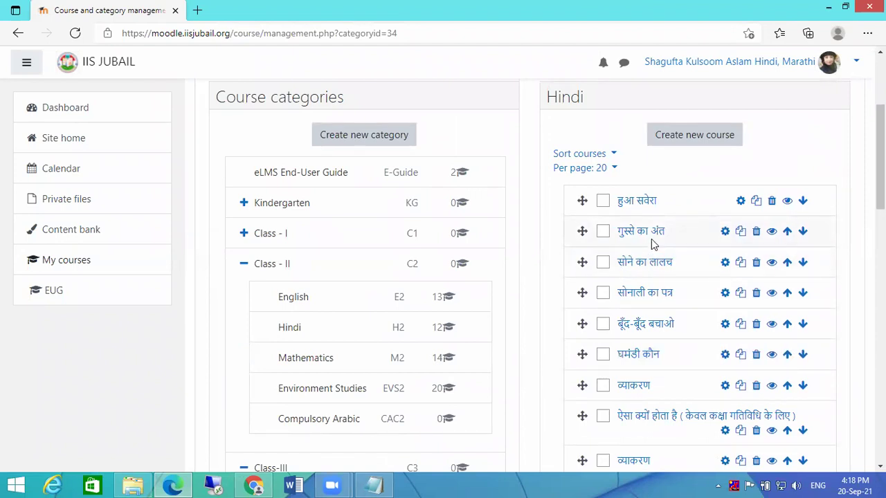
click(243, 263)
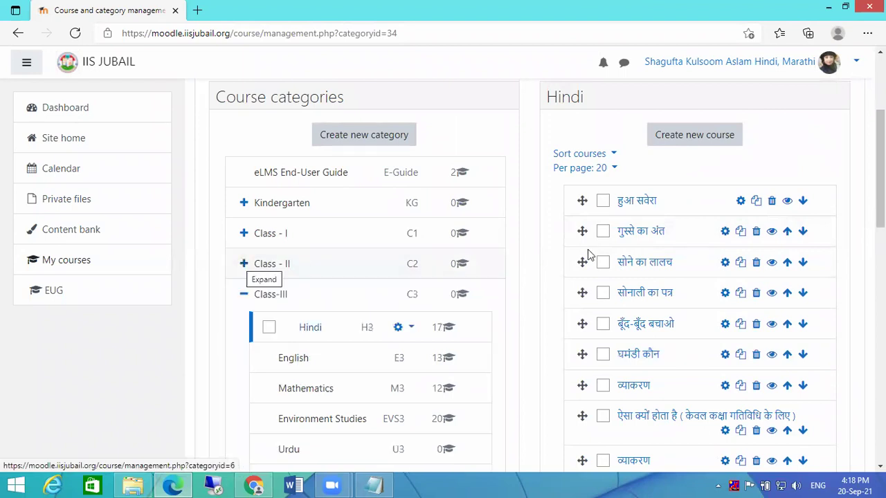
- From Site home, collapse all categories, open Class-III Hindi, and start adding a course
scroll(713, 242, up, 3)
click(63, 141)
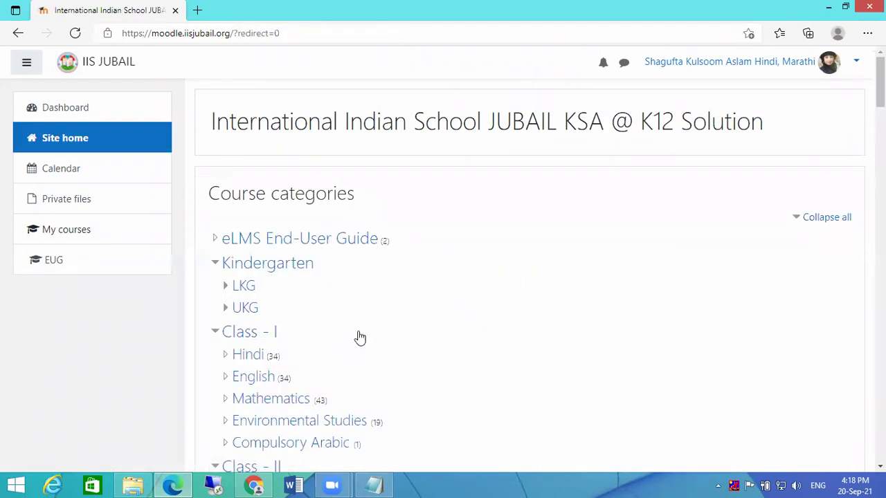
scroll(360, 337, down, 3)
scroll(783, 199, up, 3)
click(827, 221)
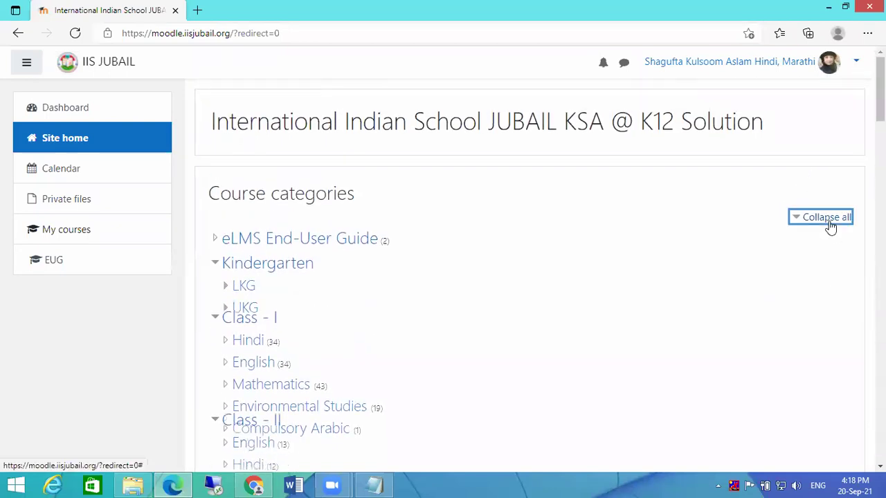
click(213, 335)
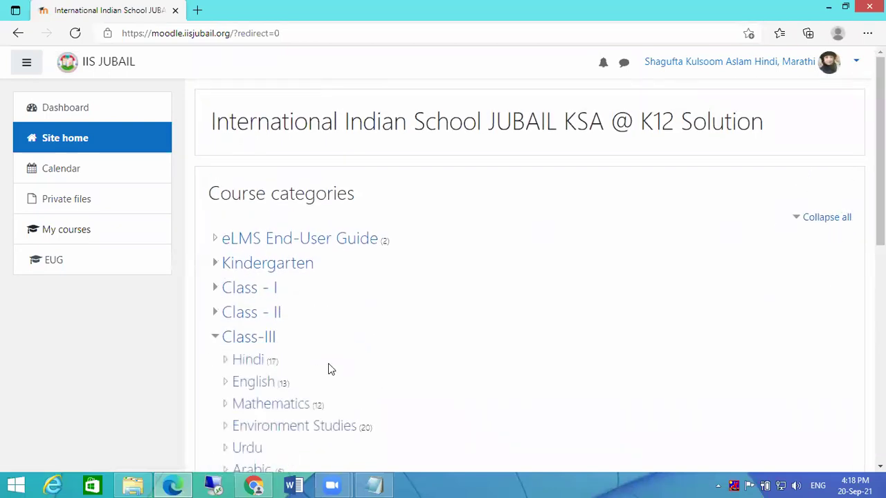
click(242, 361)
scroll(630, 309, down, 10)
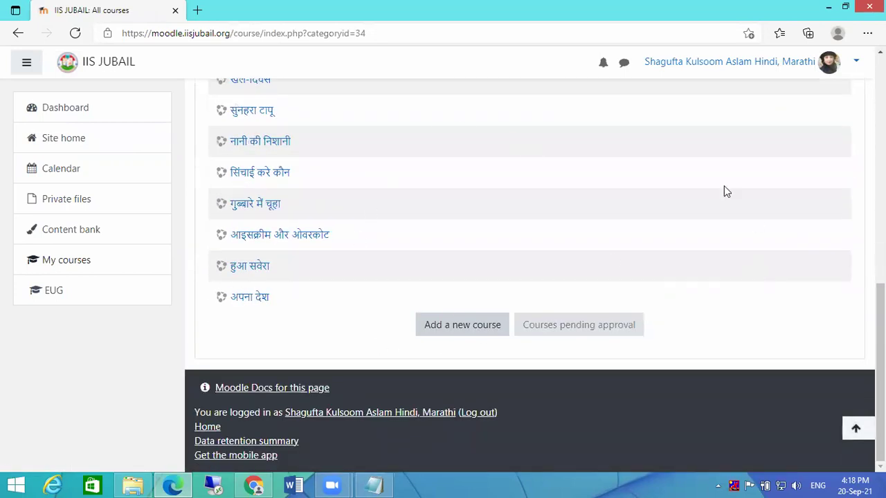
click(454, 329)
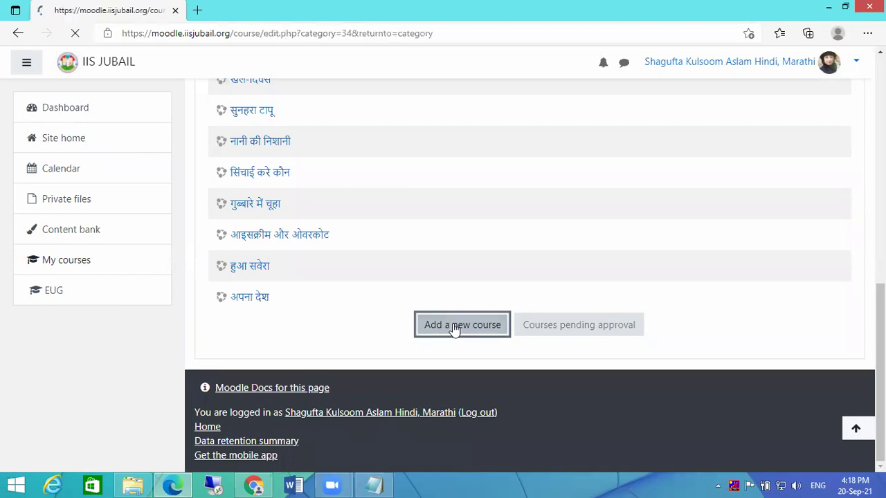
- Enter the full name हुआ सवेरा-1 and the short name h3I21
scroll(674, 311, down, 10)
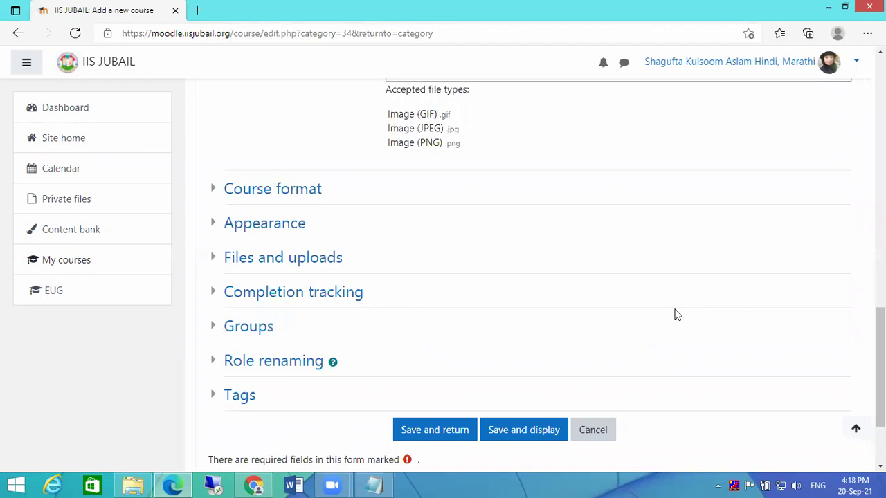
scroll(678, 315, up, 9)
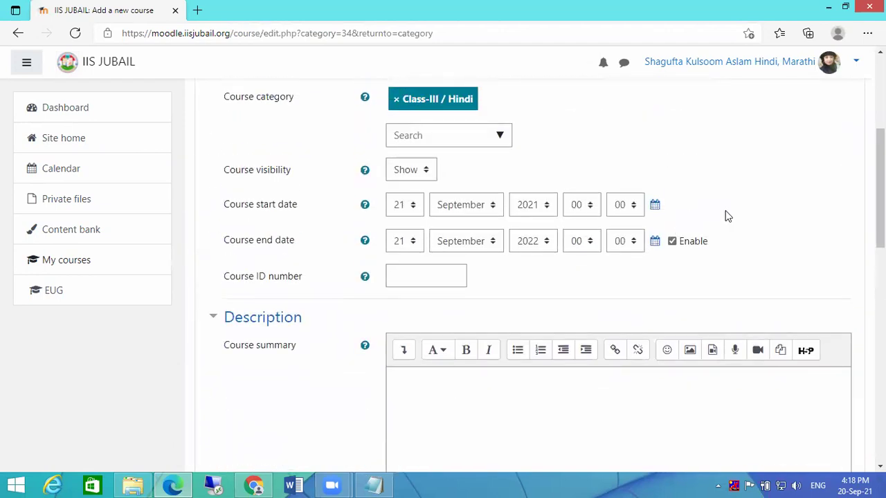
scroll(761, 249, up, 5)
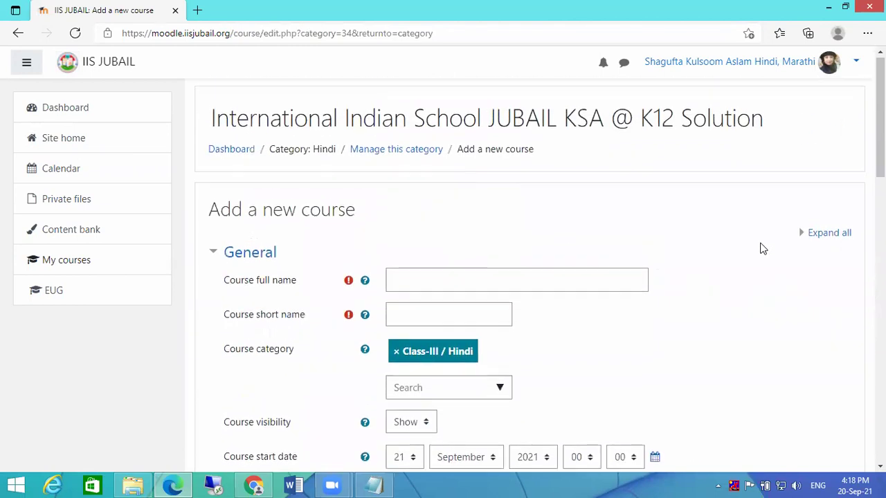
click(433, 281)
text(हुआ सवेरा)
text(-1)
click(437, 319)
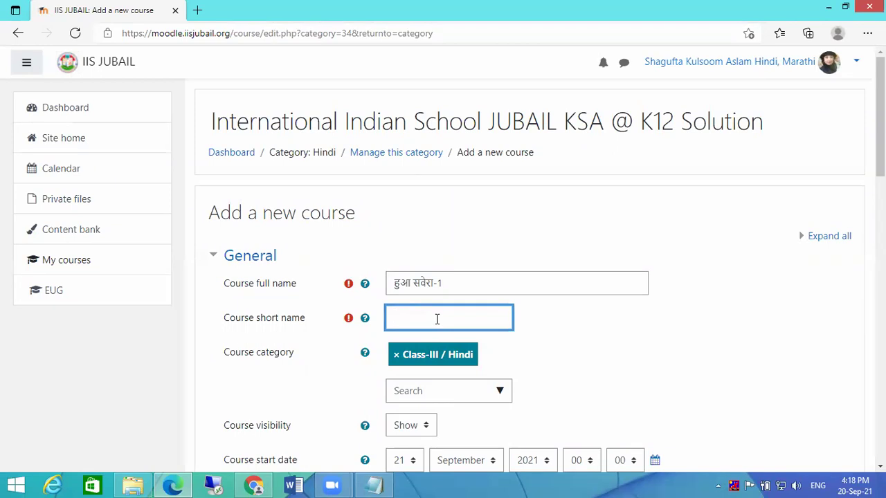
text(3l21)
- Disable the course end date and save the course
scroll(547, 293, down, 5)
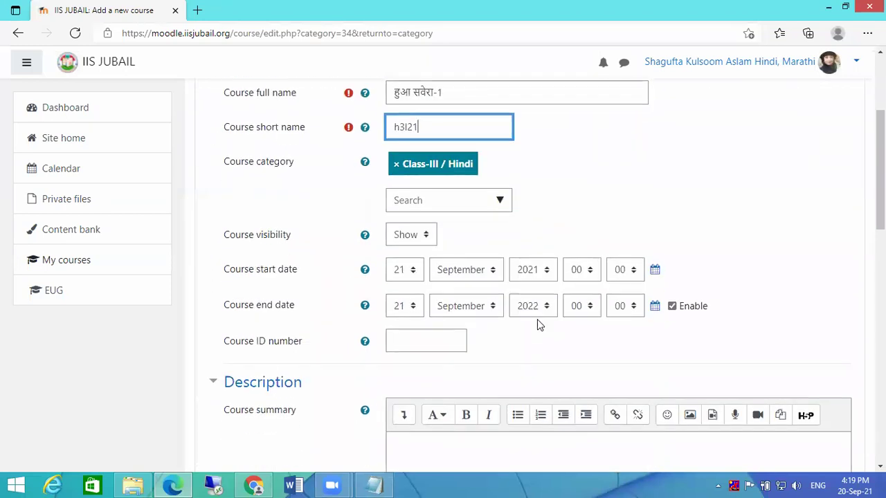
click(671, 114)
scroll(625, 204, down, 10)
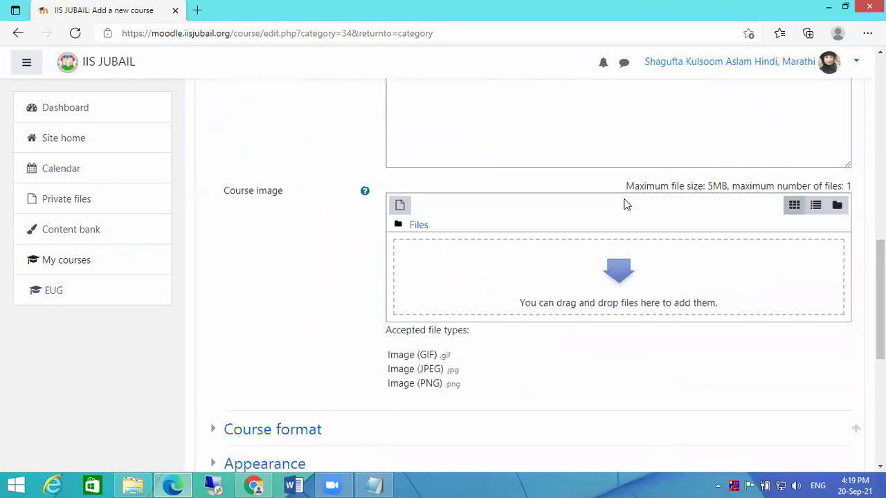
click(414, 307)
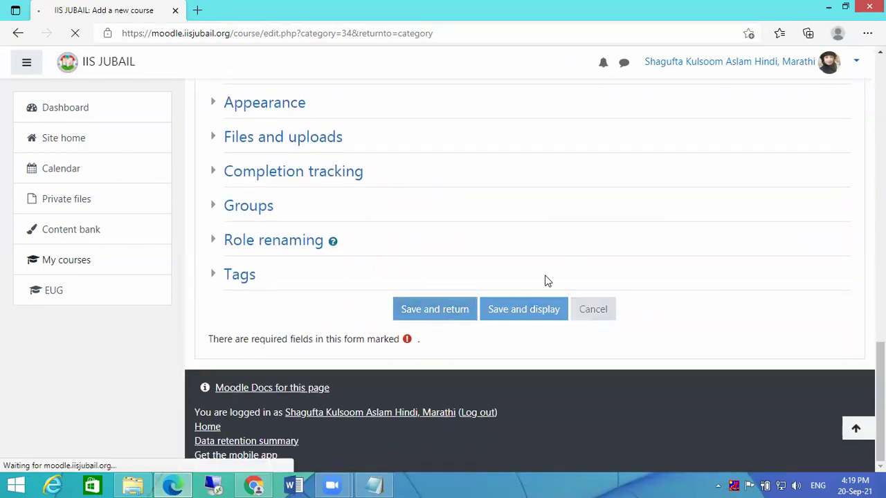
scroll(494, 256, down, 3)
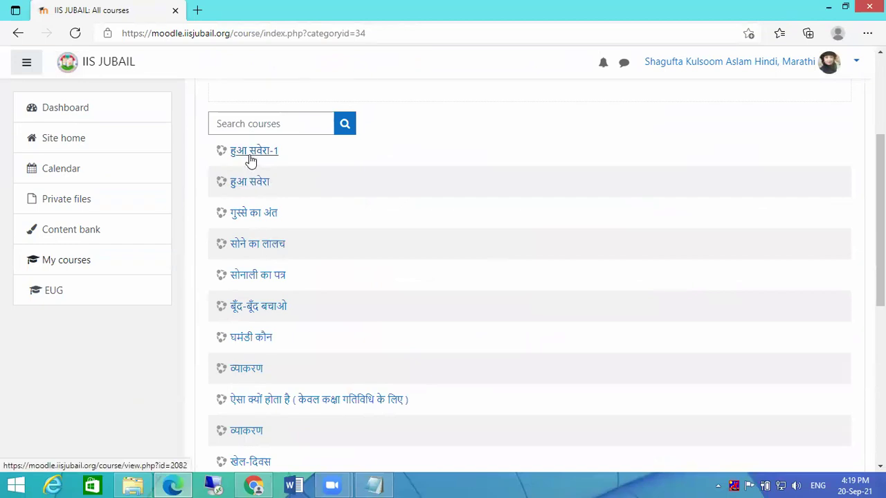
scroll(665, 250, down, 5)
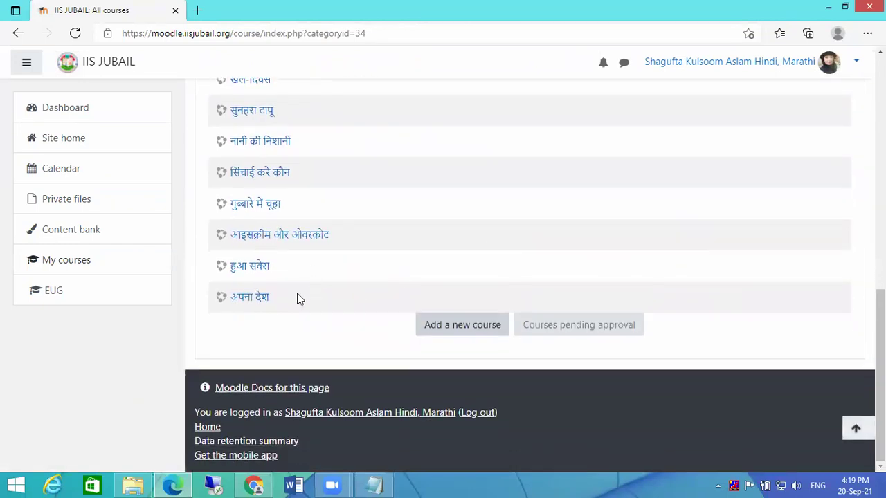
scroll(371, 289, up, 5)
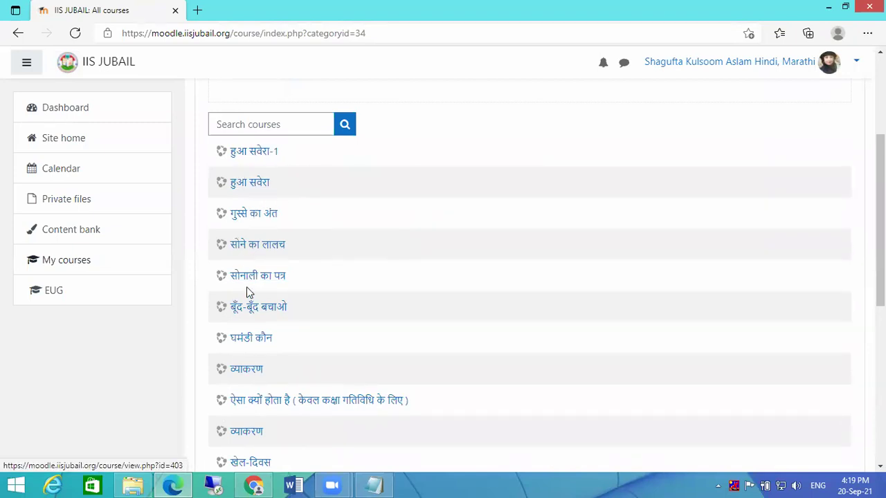
scroll(419, 337, up, 2)
scroll(554, 291, up, 1)
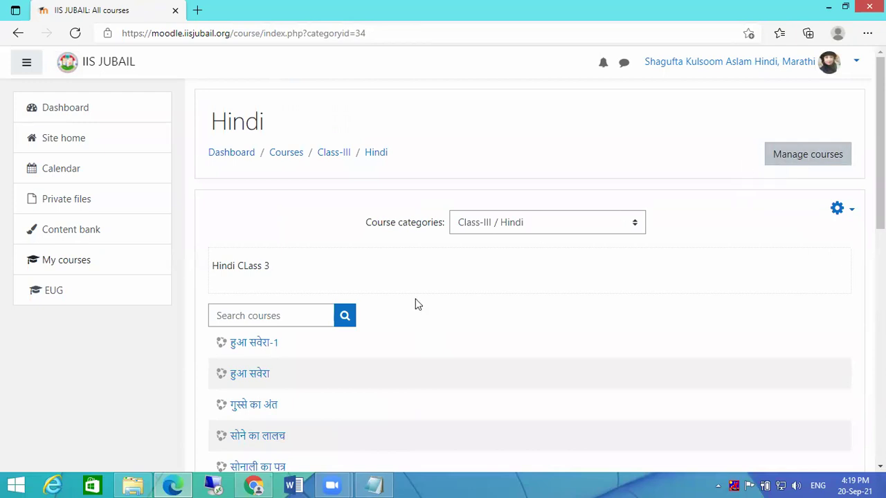
click(243, 346)
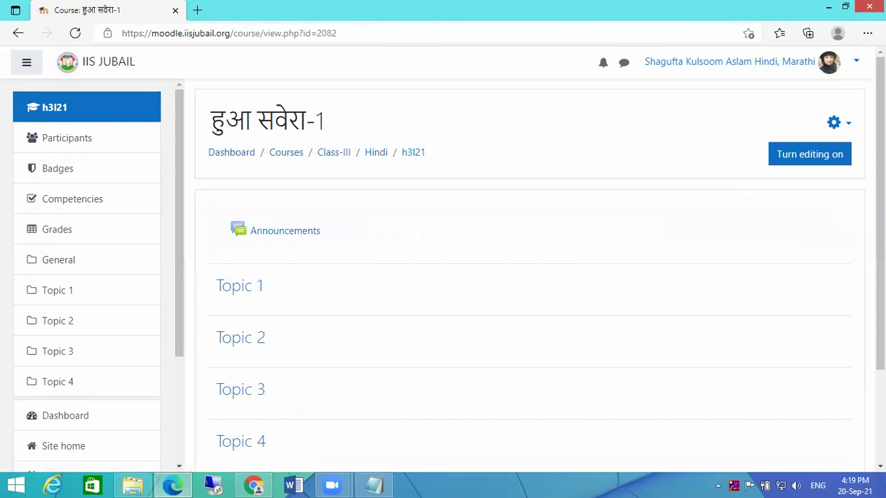
click(850, 127)
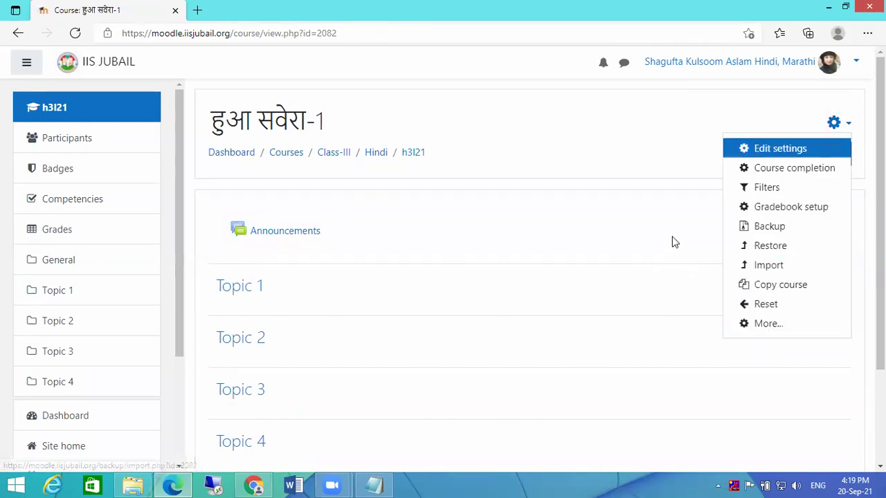
key(Escape)
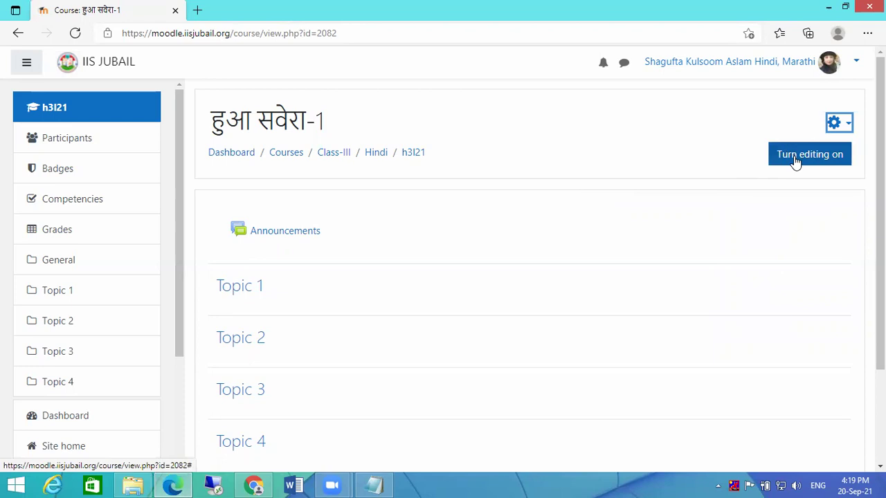
click(380, 158)
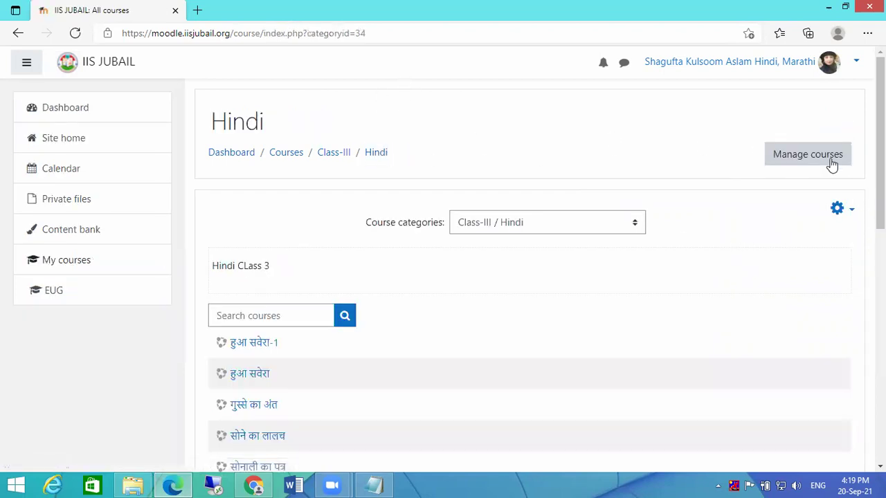
- Delete the course हुआ सवेरा-1 (h3I21) from course management and confirm
click(826, 160)
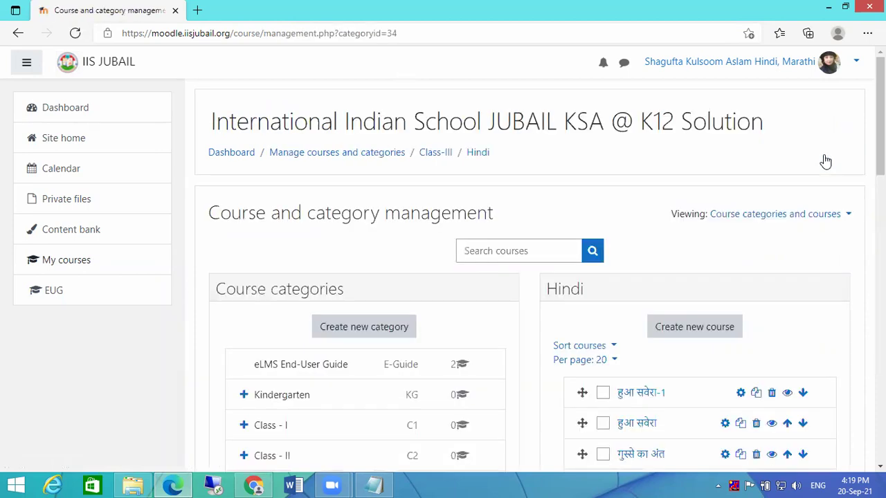
scroll(775, 208, down, 2)
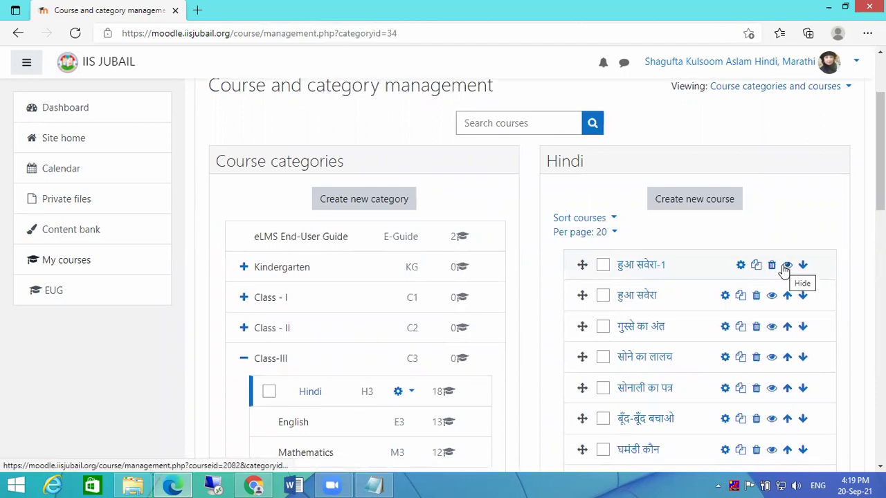
click(767, 267)
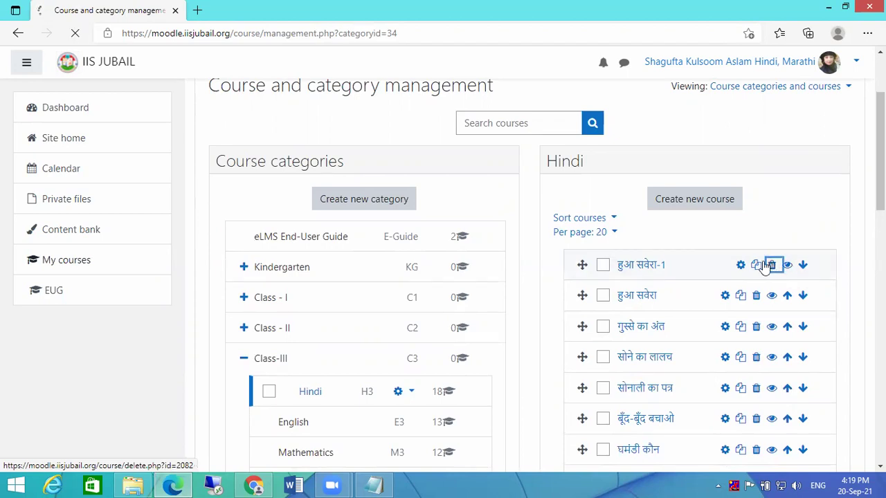
click(608, 398)
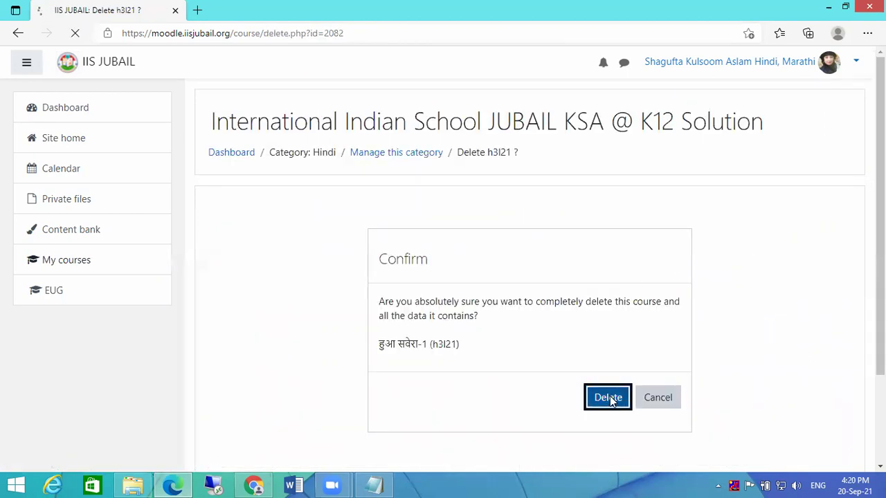
scroll(663, 345, down, 4)
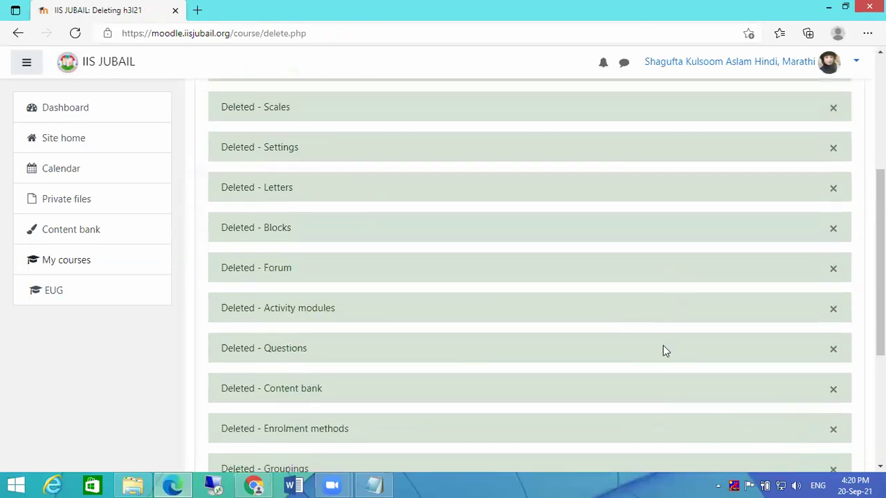
scroll(663, 351, down, 5)
click(552, 337)
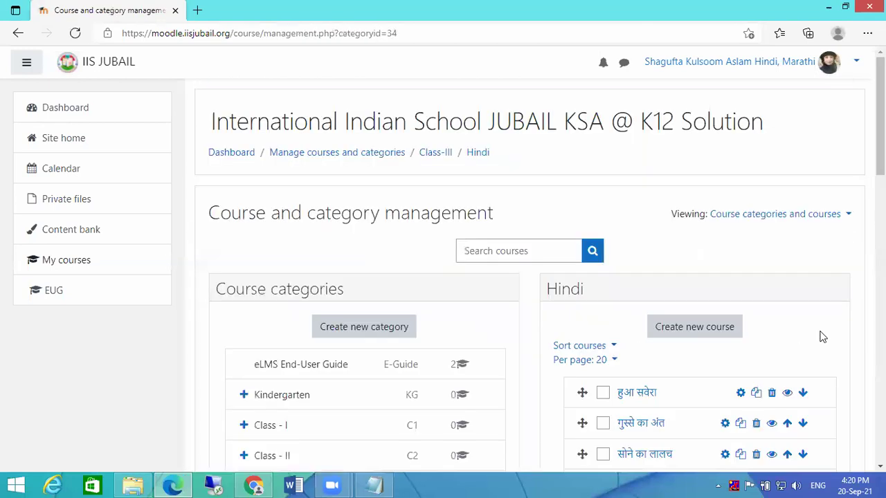
- View Class-III in management, then go to Site home via the dashboard
scroll(817, 337, down, 2)
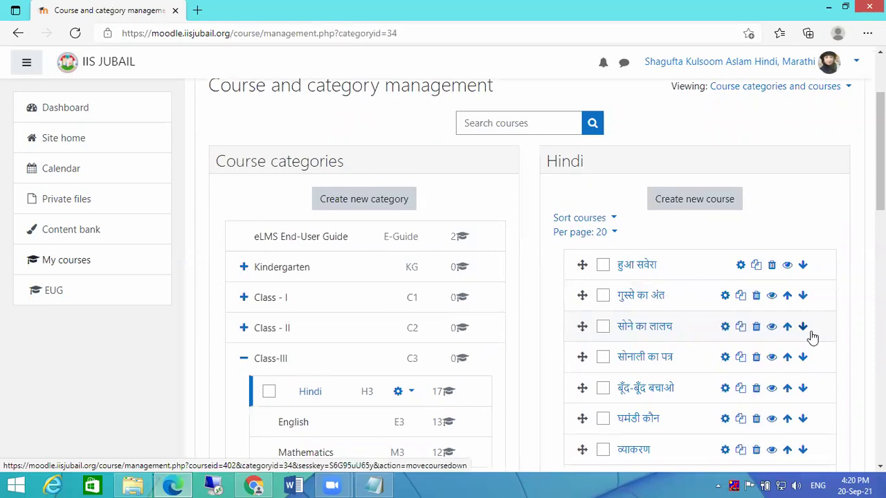
scroll(796, 319, up, 2)
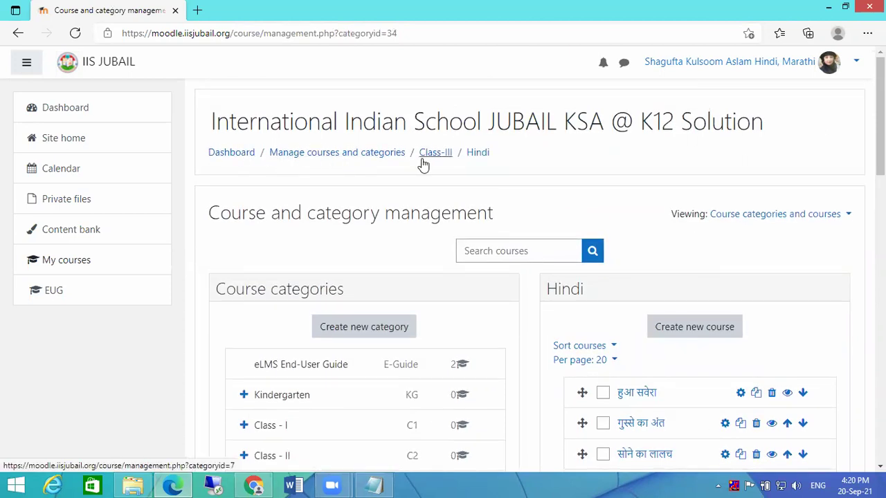
click(422, 157)
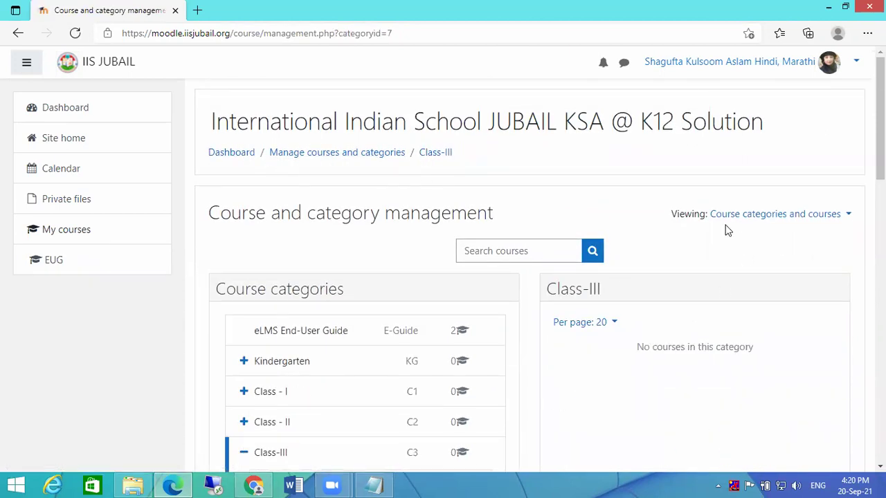
click(246, 158)
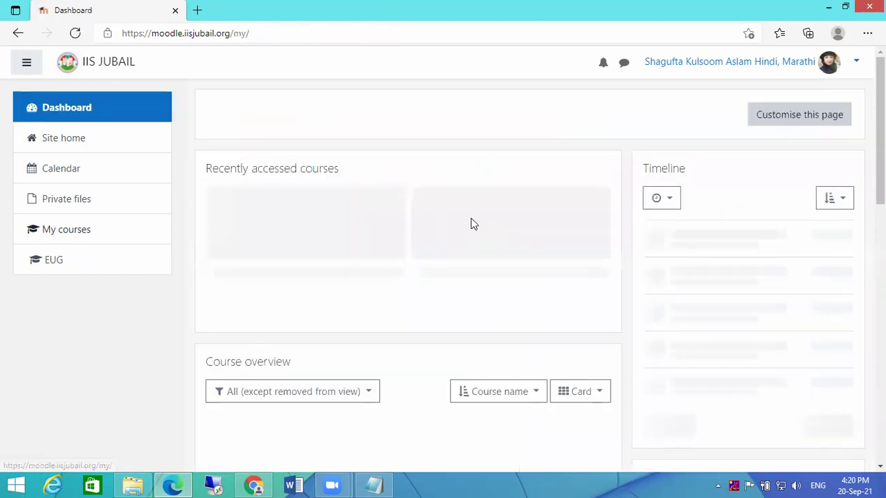
click(29, 138)
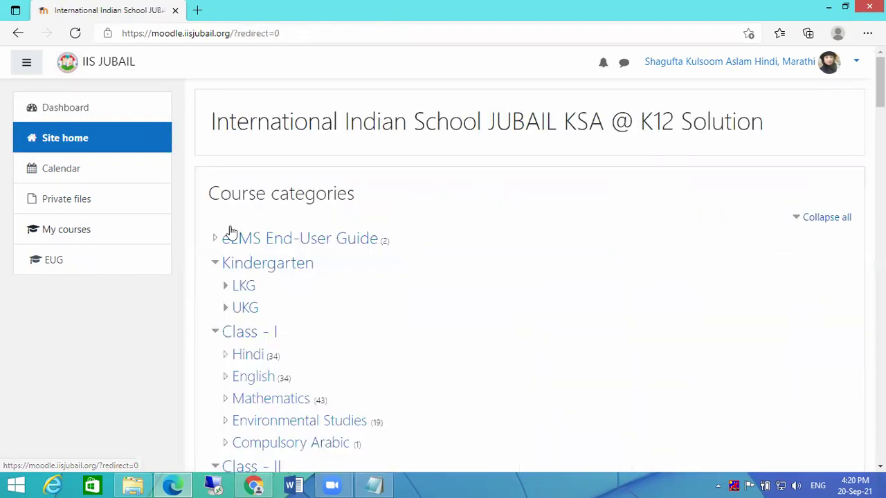
- Collapse all categories, open Class-III Hindi, and open its course management page
click(827, 217)
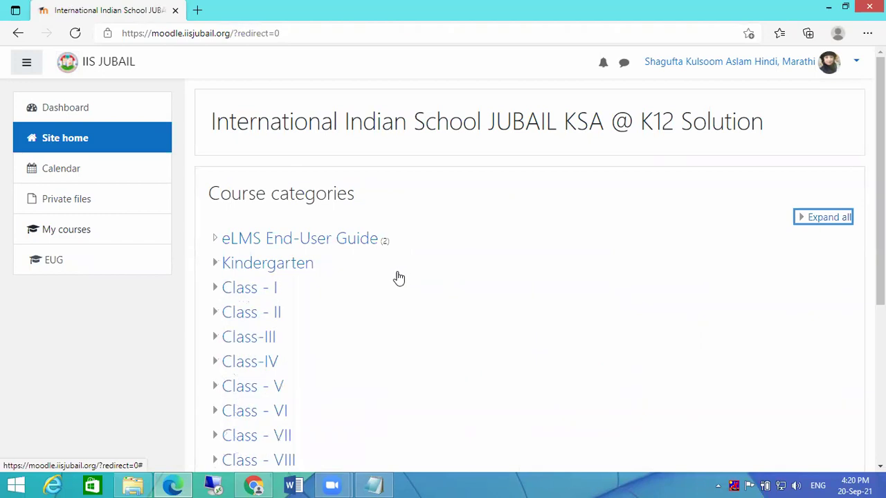
scroll(277, 284, down, 1)
click(215, 274)
scroll(301, 277, down, 3)
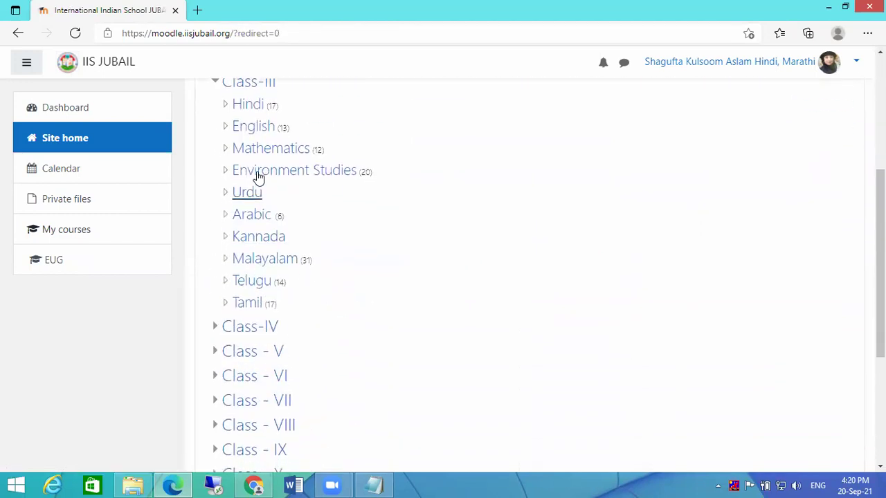
click(251, 105)
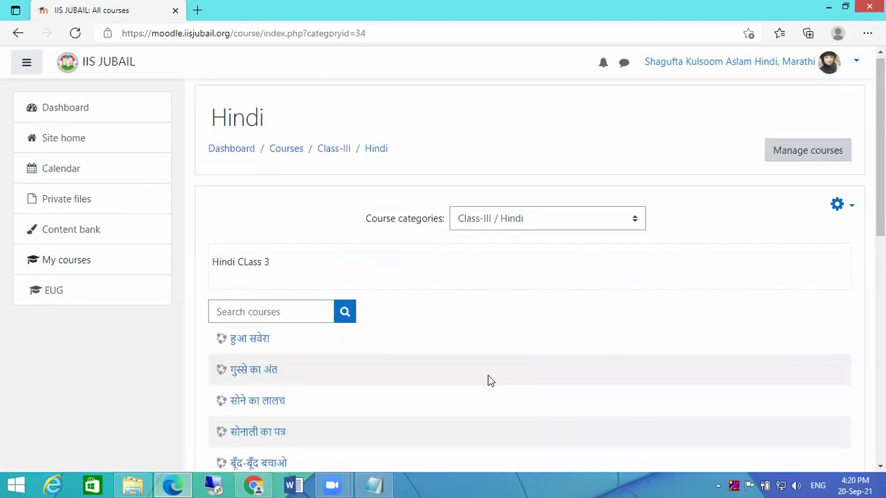
scroll(492, 346, down, 10)
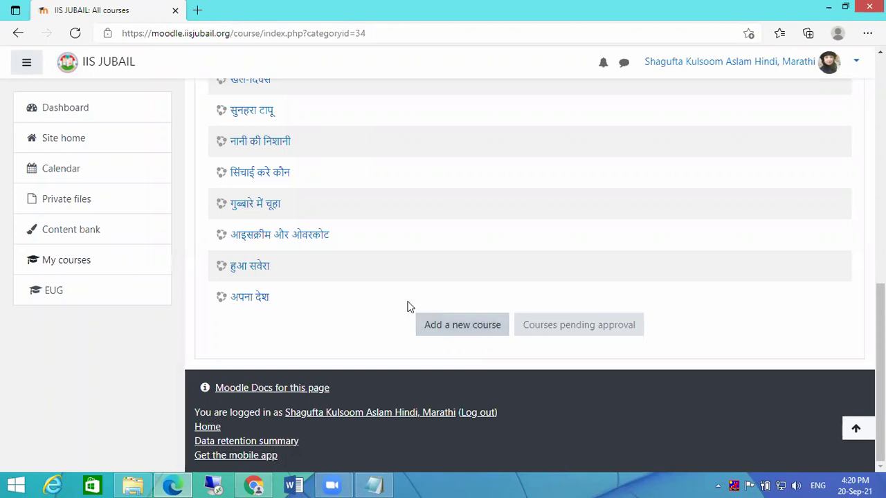
scroll(338, 272, up, 3)
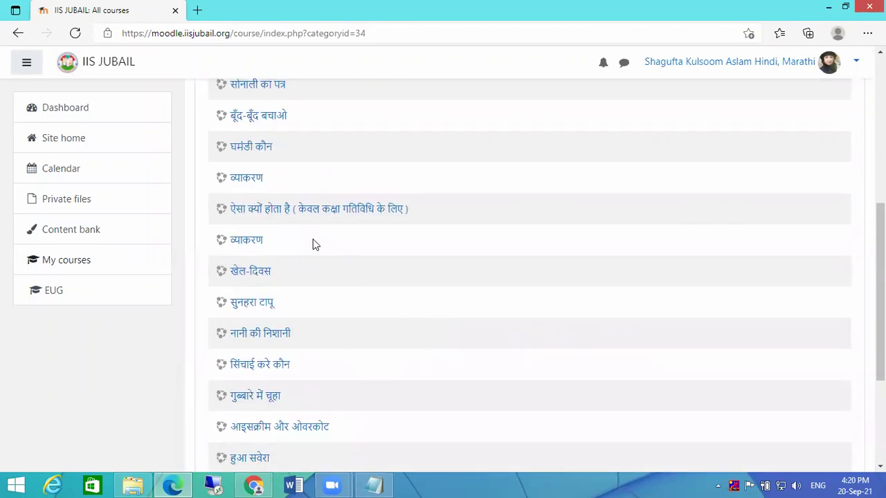
scroll(390, 312, up, 2)
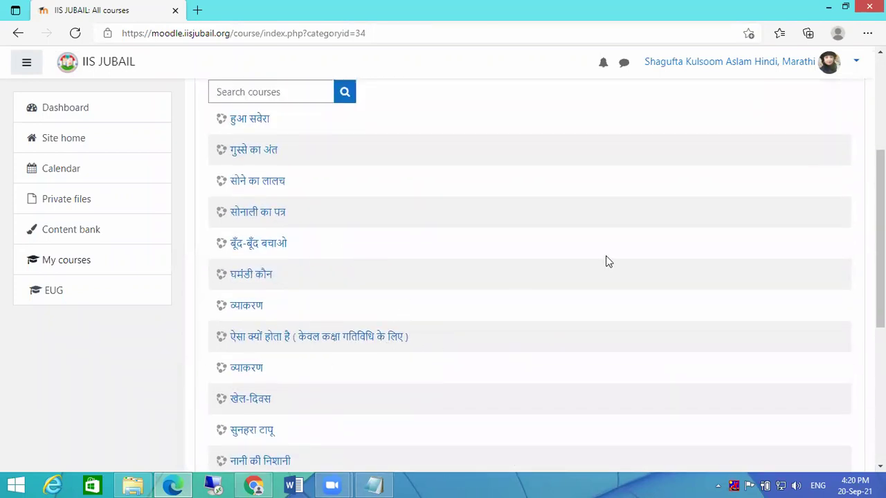
scroll(607, 261, up, 3)
click(811, 129)
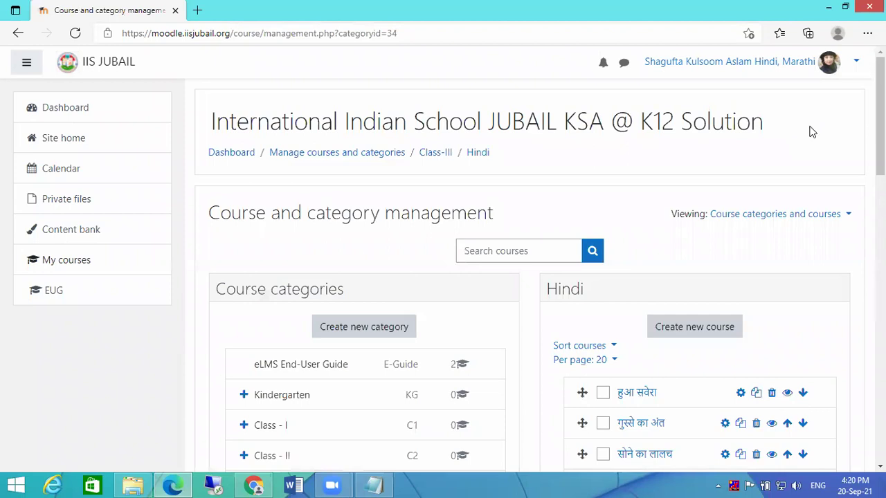
scroll(787, 245, down, 4)
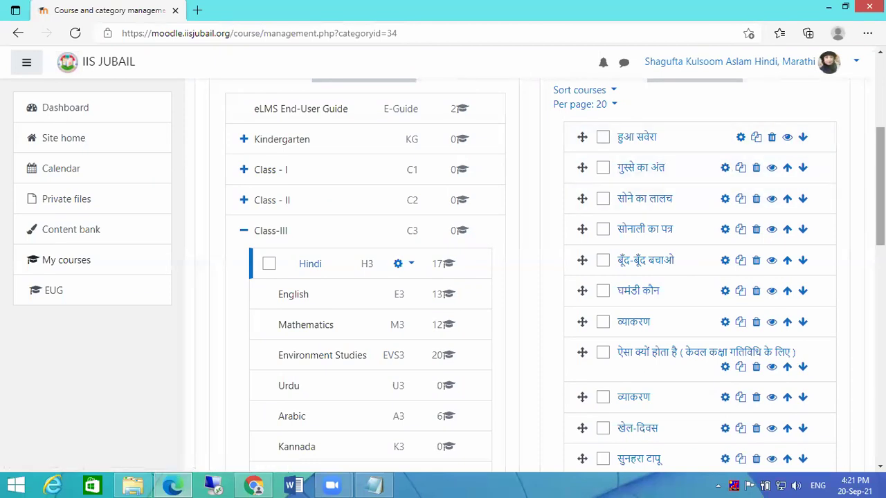
- Browse from Site home into the Class - I Hindi category and back to the category list
click(61, 146)
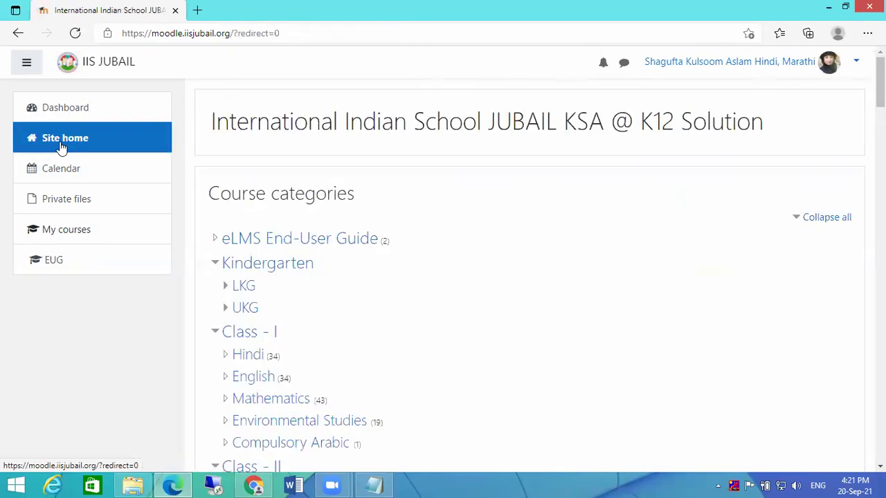
click(246, 358)
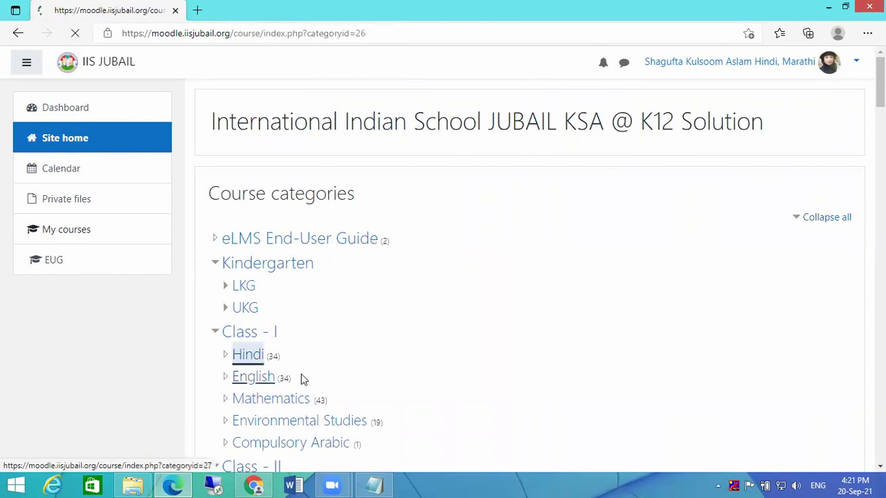
scroll(360, 168, up, 2)
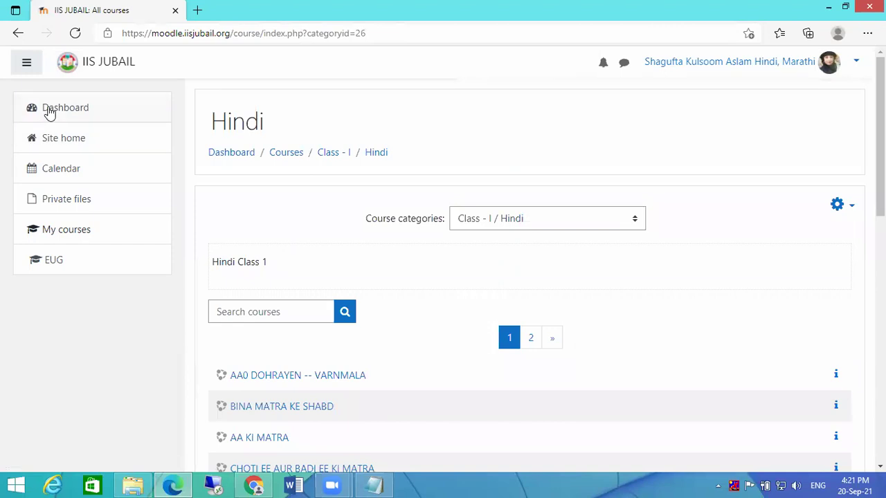
click(253, 154)
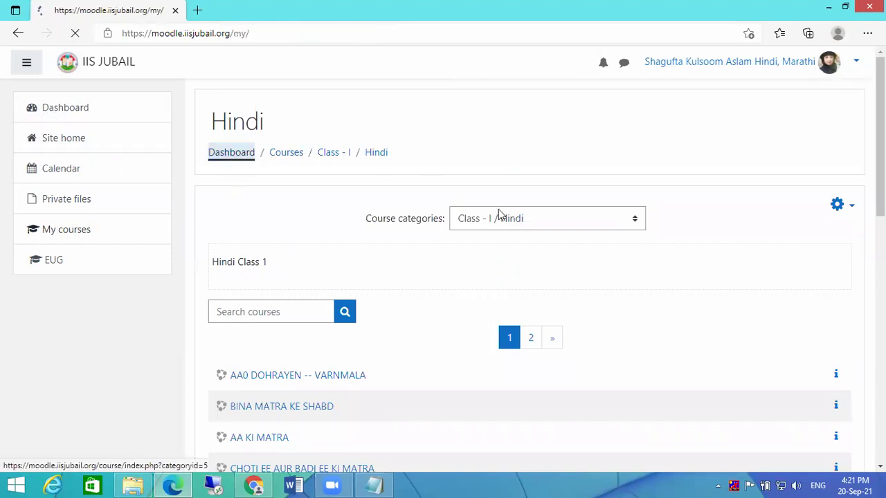
scroll(346, 272, down, 2)
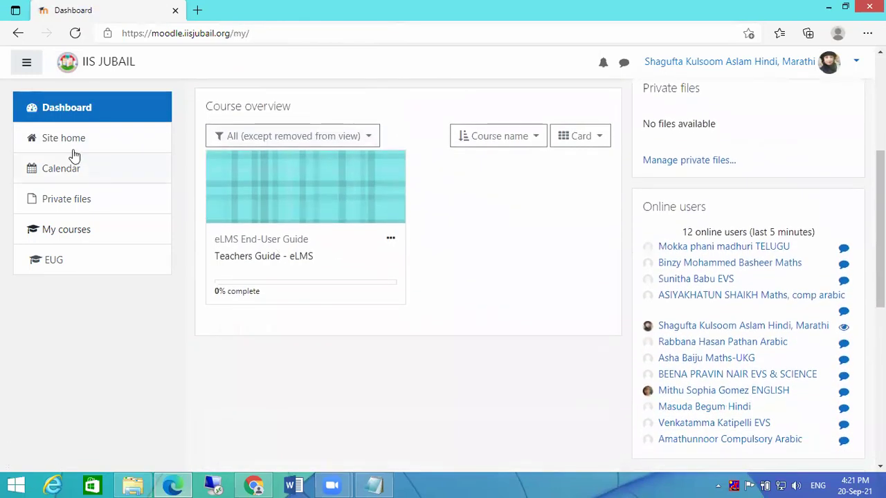
click(67, 142)
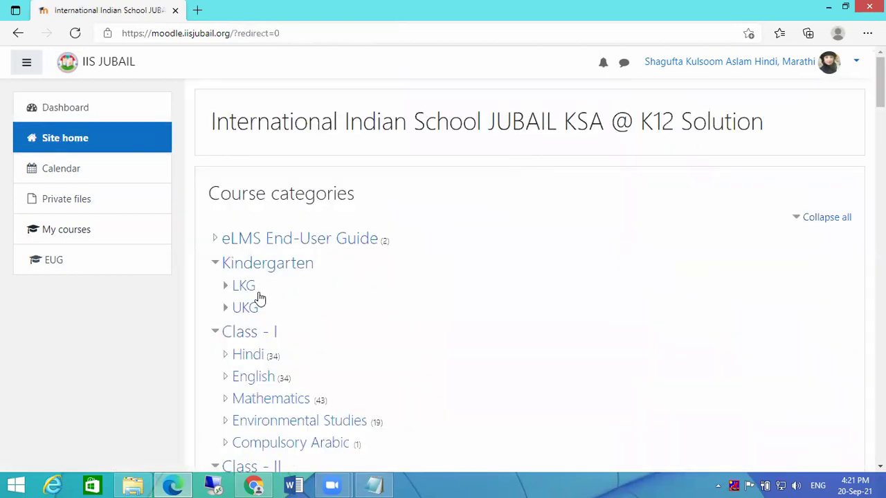
- Collapse all categories, expand Class-III, open its Hindi category and enter the हुआ सवेरा course
click(844, 219)
scroll(601, 266, down, 3)
click(220, 145)
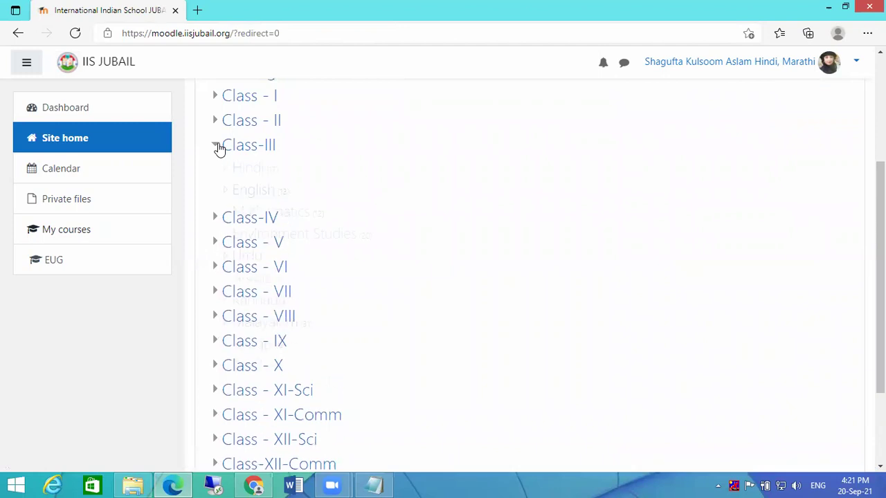
click(244, 169)
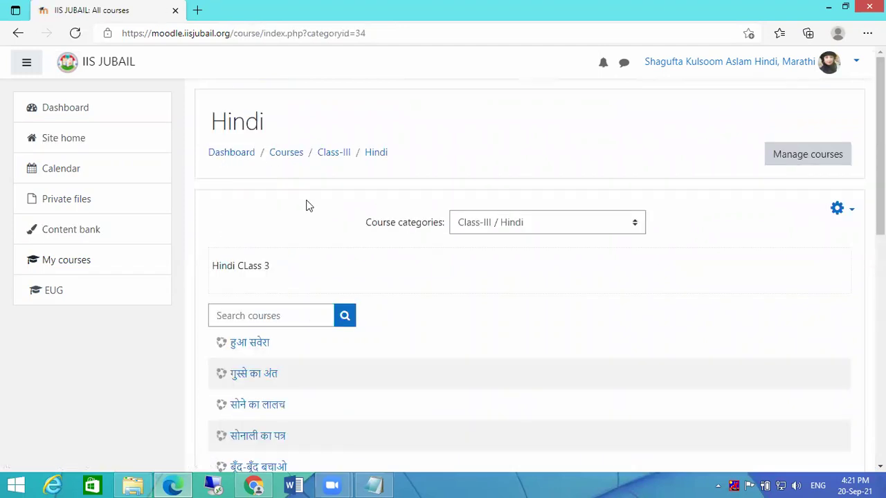
scroll(485, 318, down, 1)
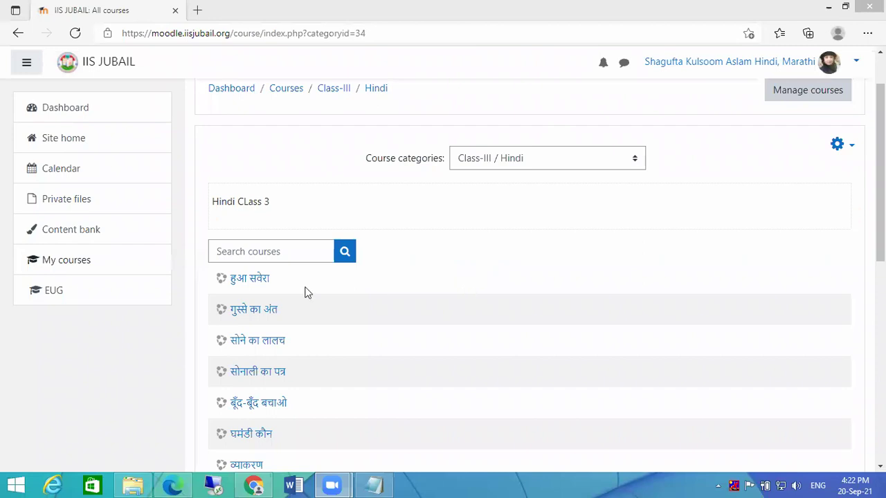
scroll(258, 311, down, 4)
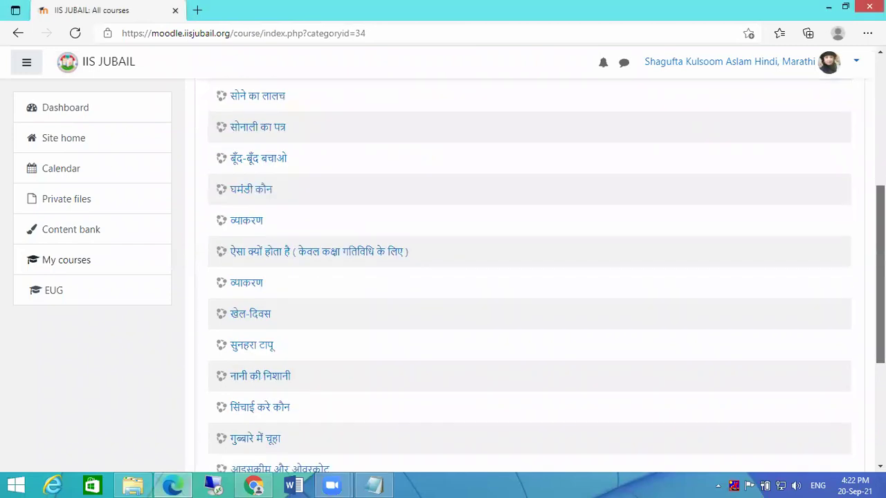
scroll(530, 277, up, 4)
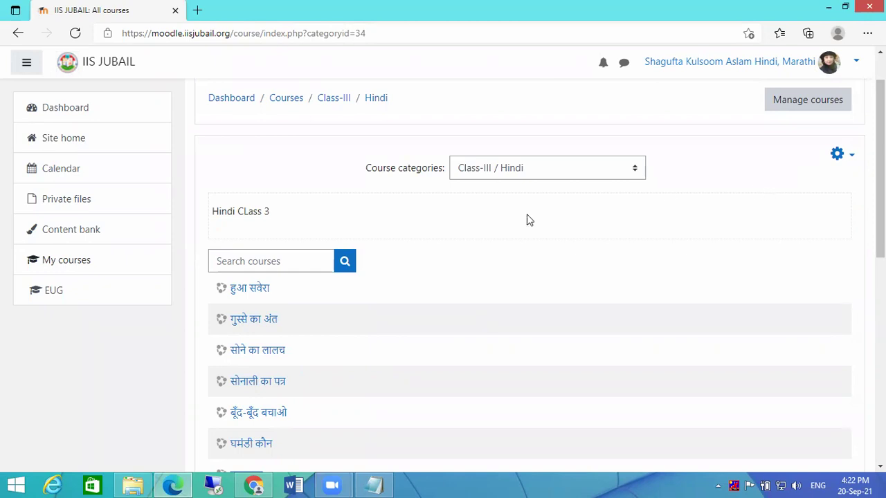
click(242, 292)
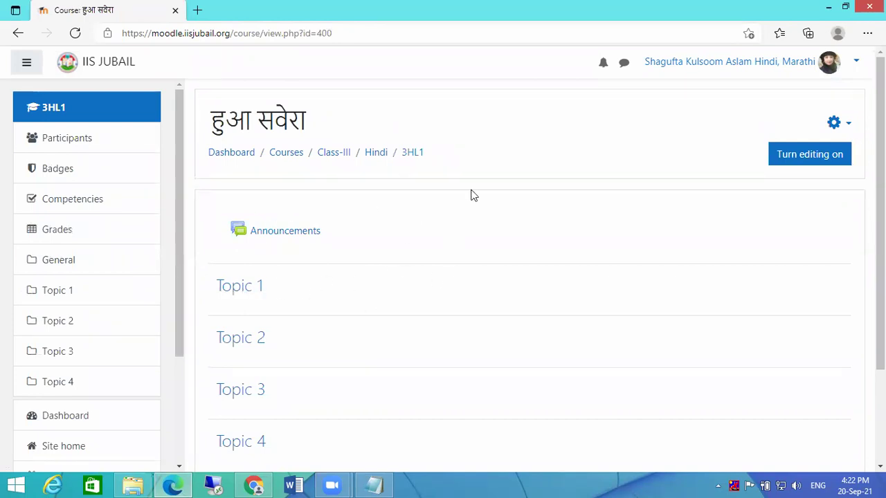
click(18, 32)
click(253, 321)
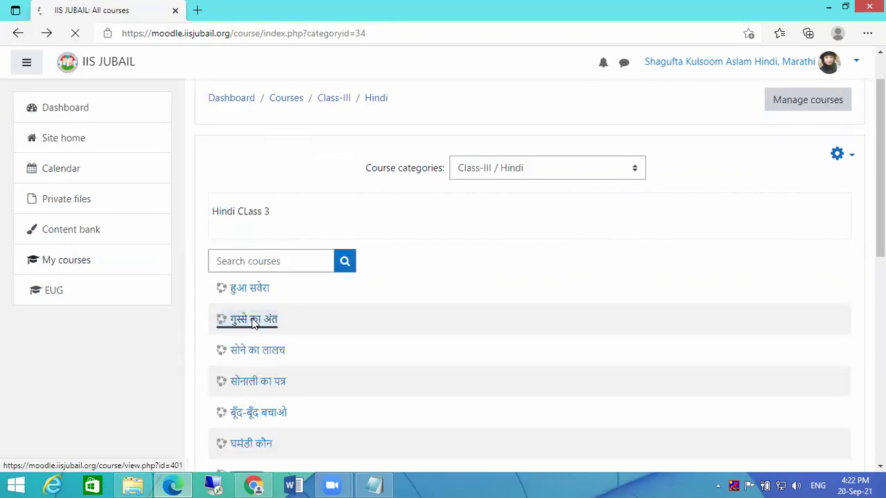
scroll(436, 322, down, 2)
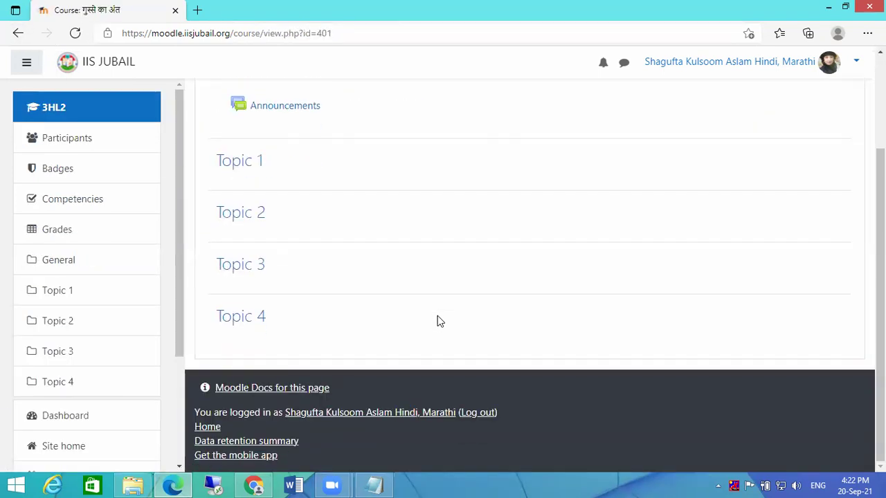
click(18, 33)
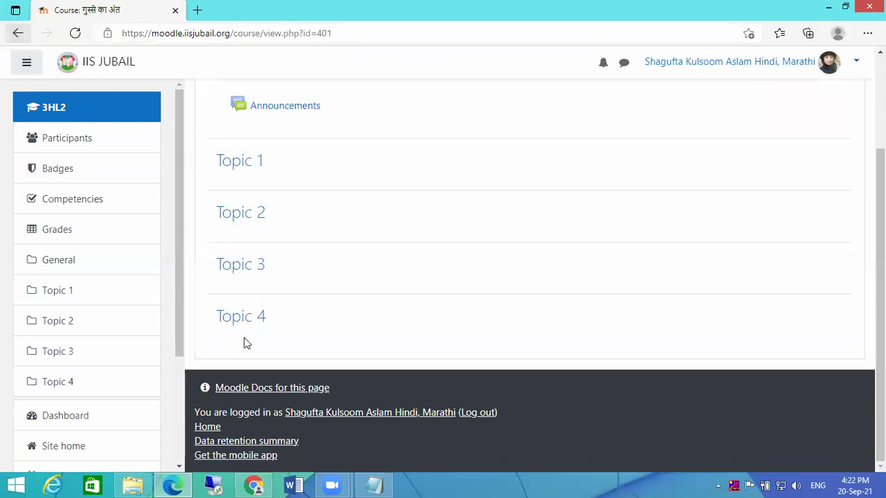
click(17, 33)
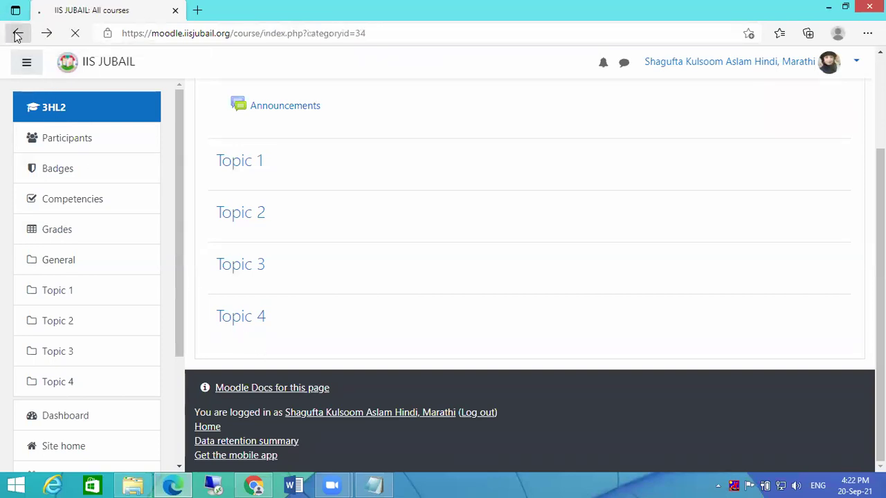
click(255, 342)
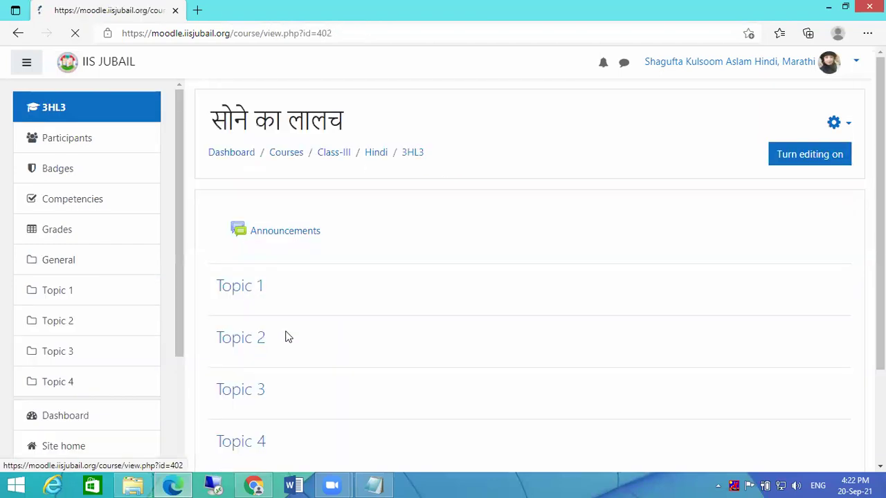
scroll(346, 333, down, 3)
click(16, 33)
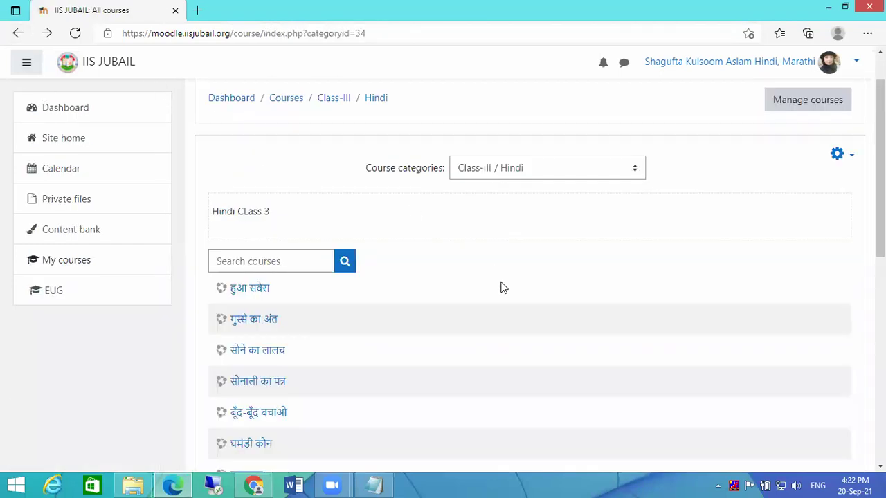
click(267, 292)
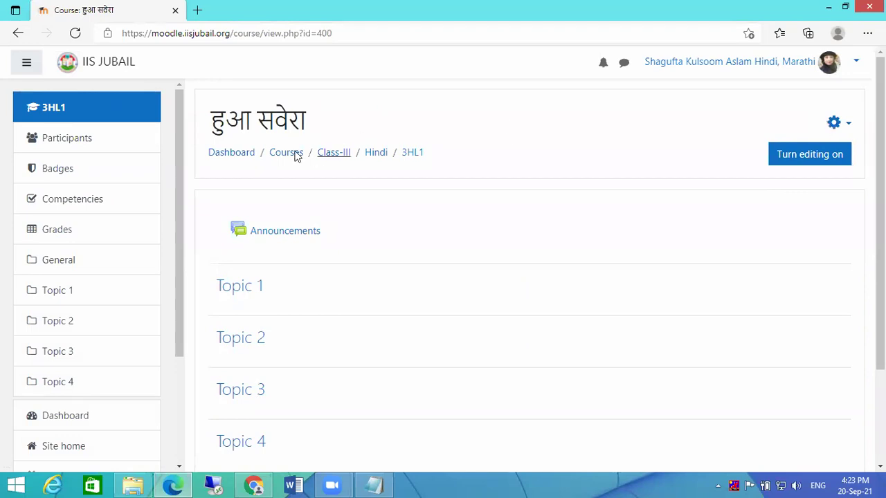
- Move between the dashboard, Site home and the Class - I Hindi category
click(233, 154)
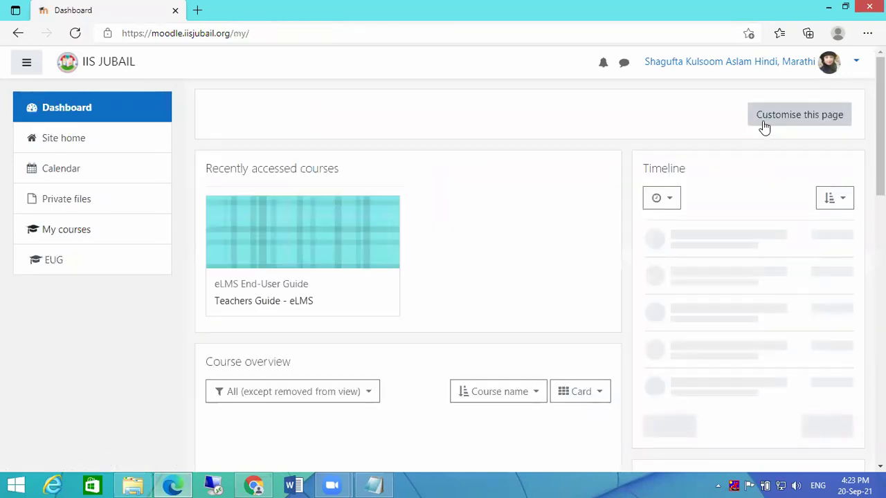
click(57, 142)
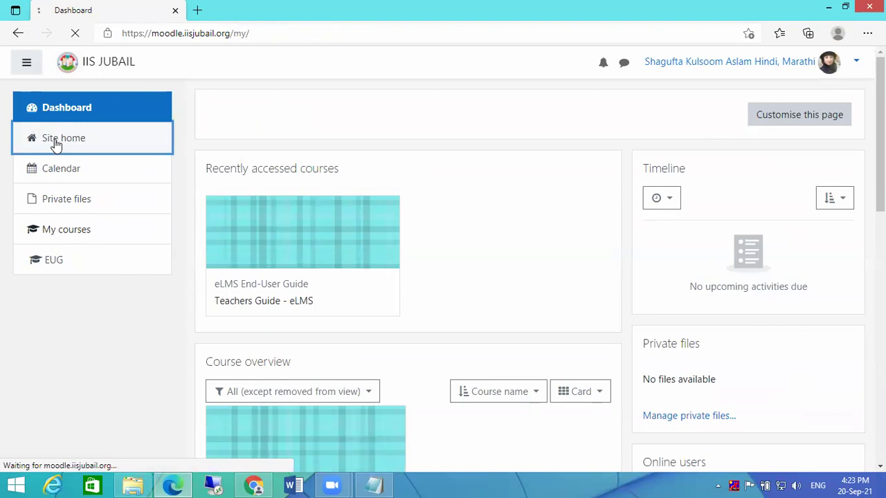
click(239, 359)
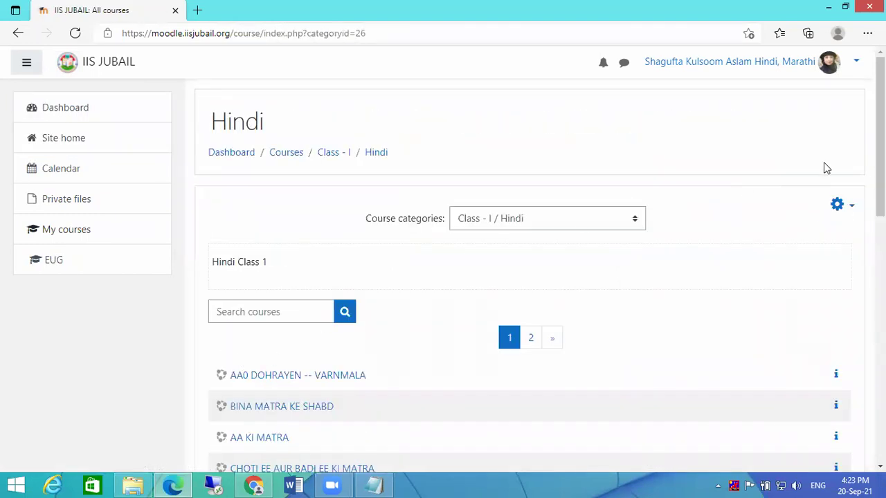
click(56, 141)
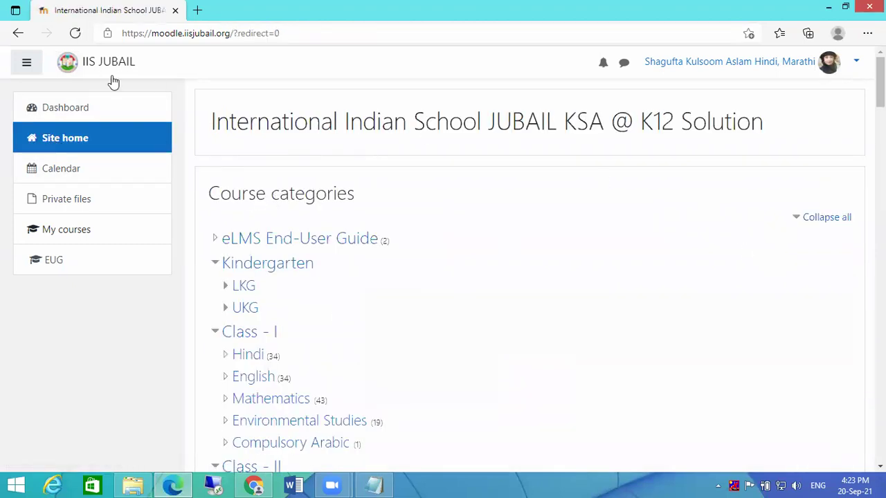
click(55, 110)
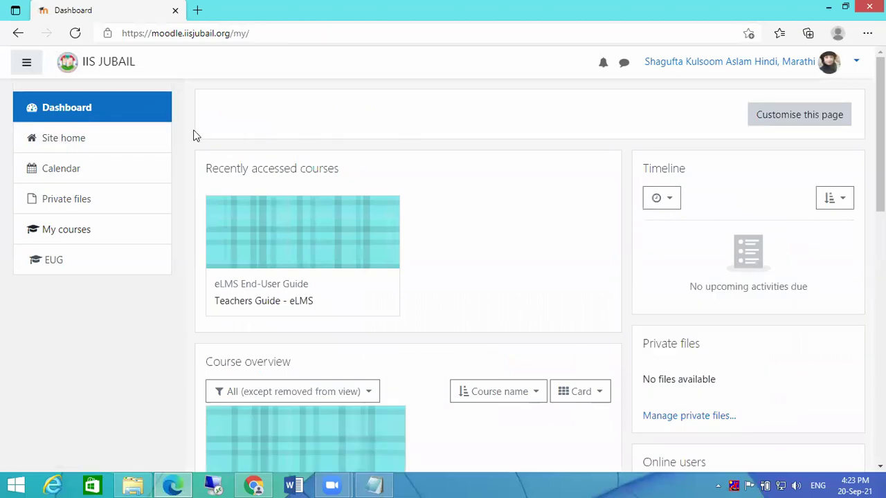
click(69, 138)
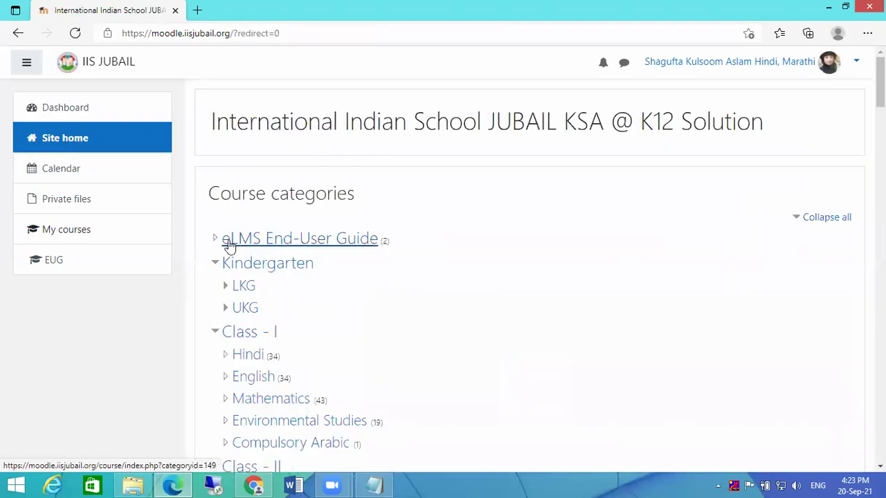
- Collapse all categories, then open the Class-III category and its Hindi subcategory
click(816, 216)
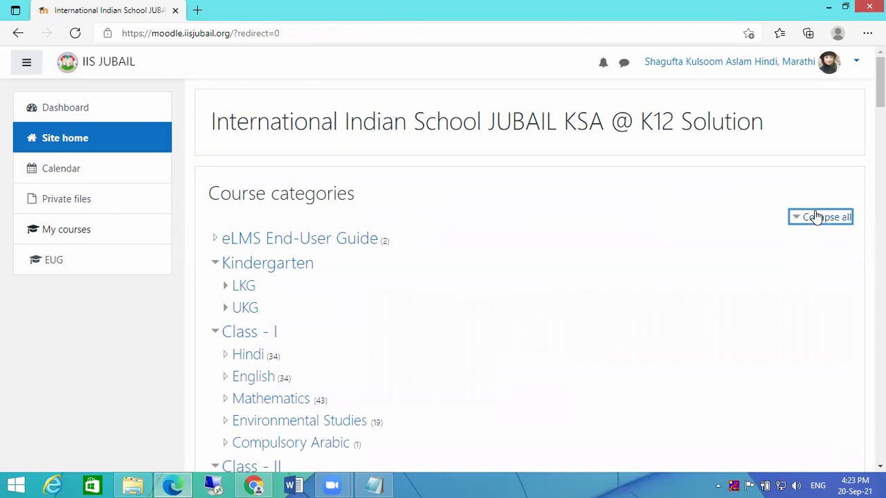
click(236, 339)
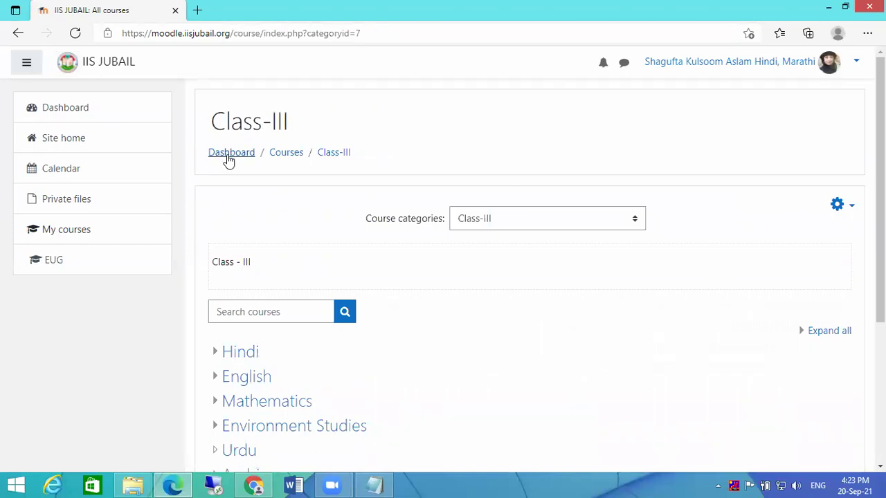
scroll(242, 254, down, 2)
click(238, 223)
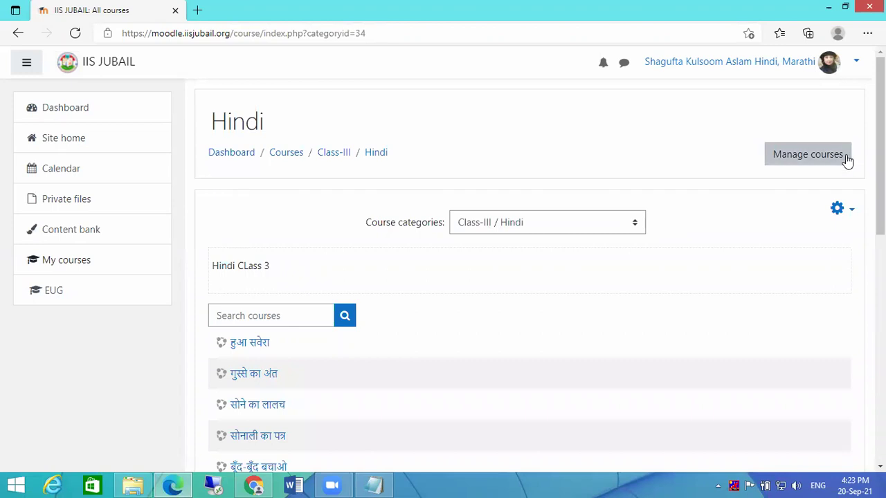
- Open the हुआ सवेरा (3HL1) course from the Class-III Hindi list
click(242, 344)
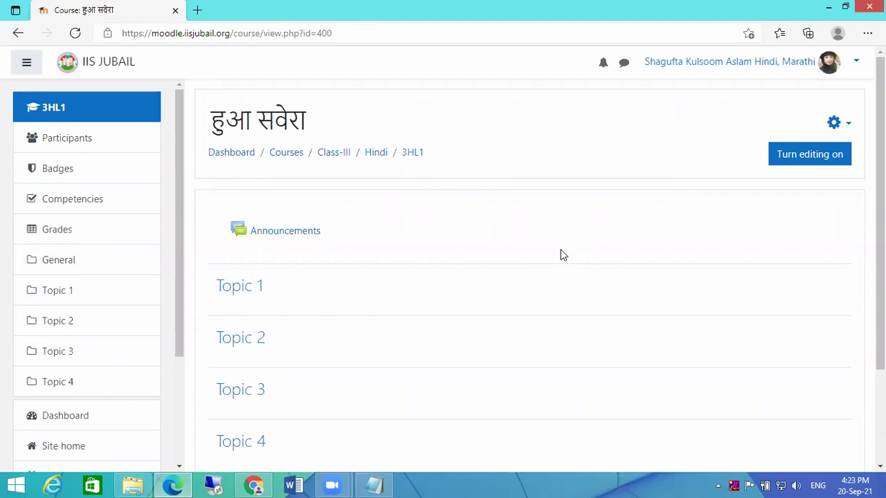
scroll(561, 254, down, 1)
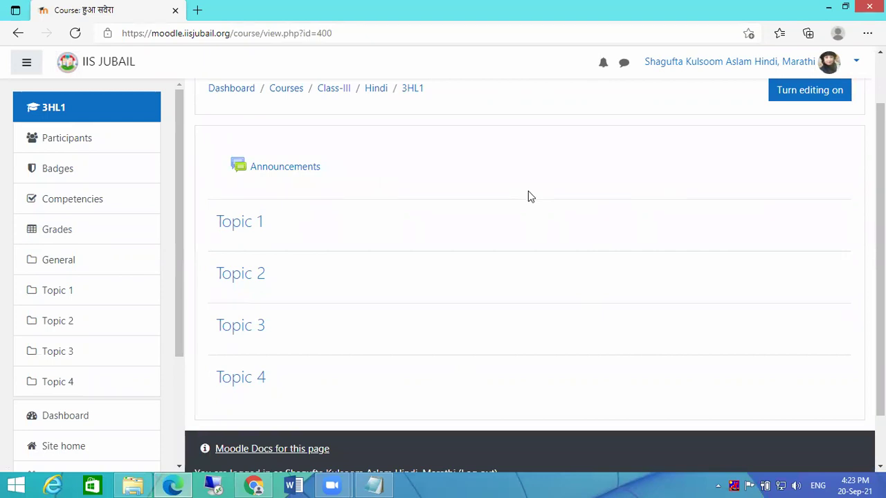
- Turn editing on for the हुआ सवेरा course, cancelling an accidental Topic 1 rename
click(815, 91)
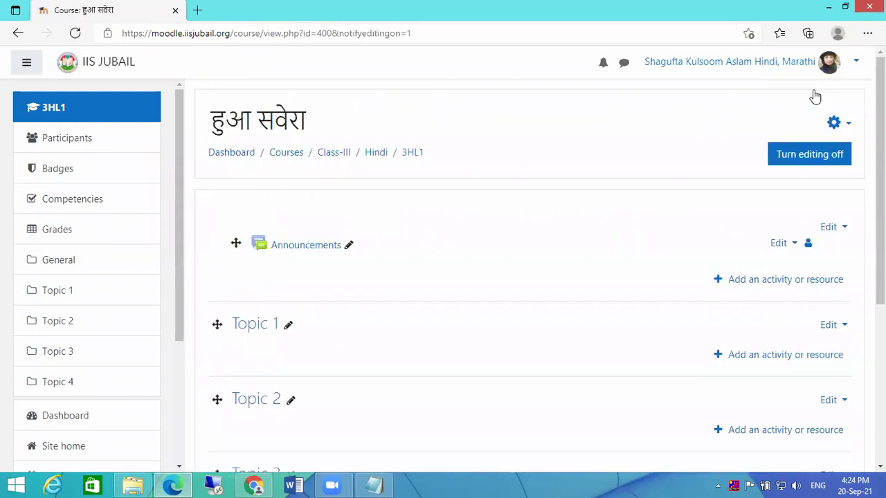
click(817, 152)
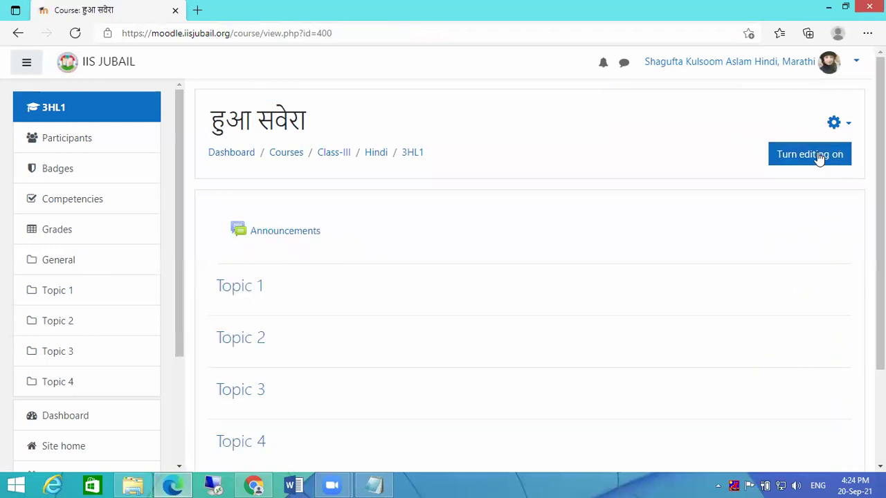
click(818, 156)
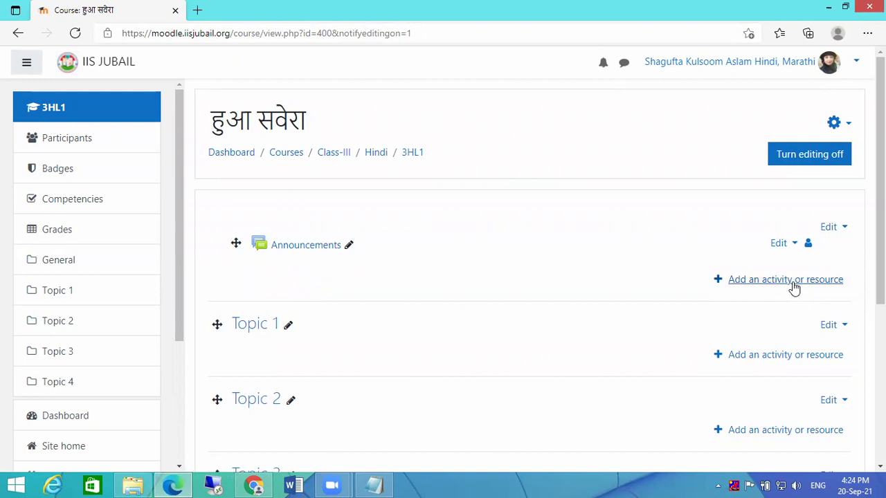
scroll(807, 339, down, 1)
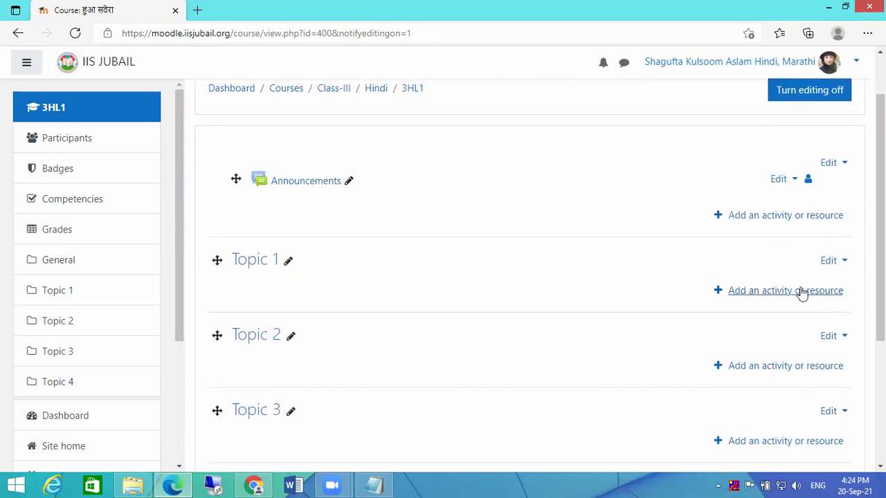
click(289, 263)
key(Escape)
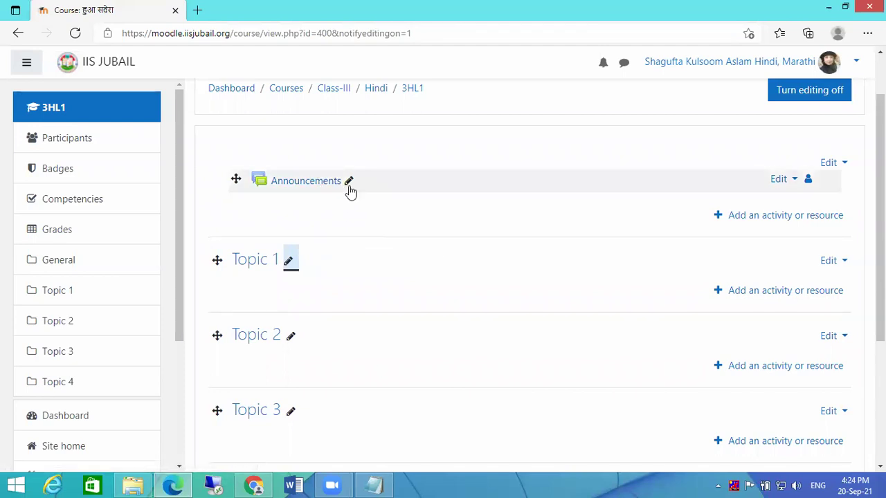
- Rename the Topic 1 section to 'e-Text'
click(288, 261)
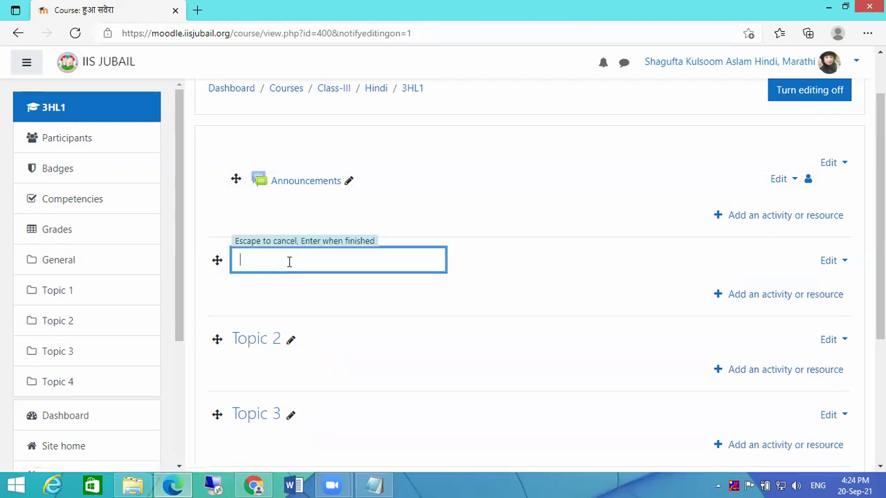
text(e-text)
key(BackSpace)
key(BackSpace)
key(BackSpace)
key(BackSpace)
text(text)
key(Left)
key(Left)
key(Left)
key(BackSpace)
text(T)
key(Return)
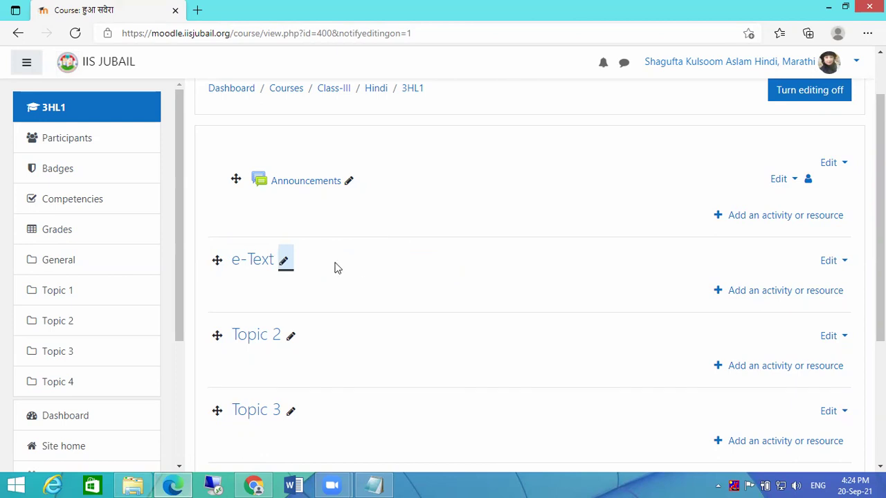
- Extend the first section's name to 'e-TextBook', discarding stray typing
click(285, 272)
click(291, 260)
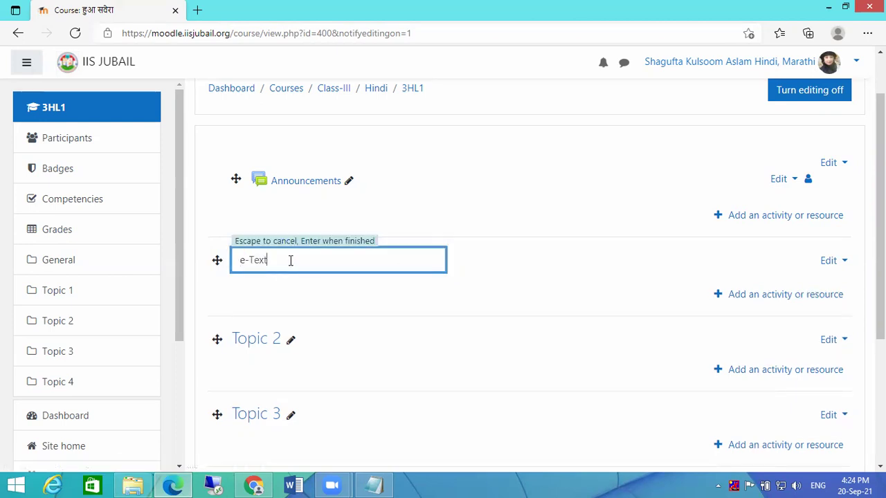
text(oh jfdjkhjk)
key(Escape)
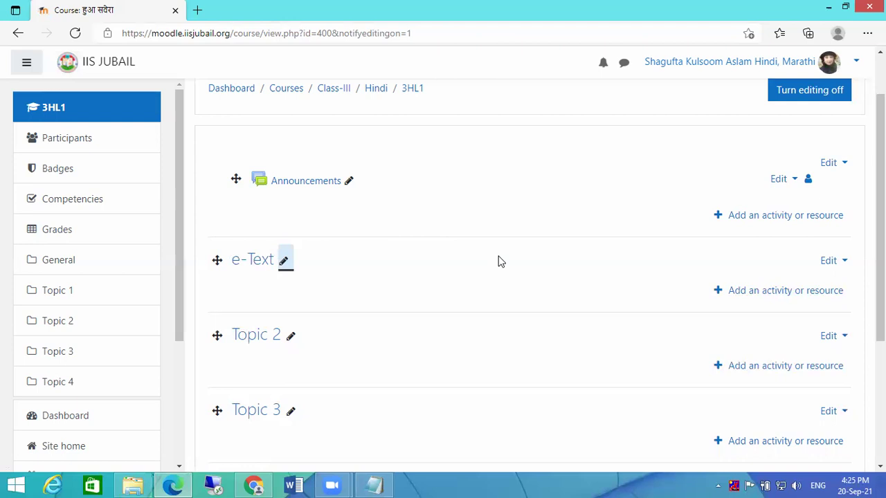
click(283, 261)
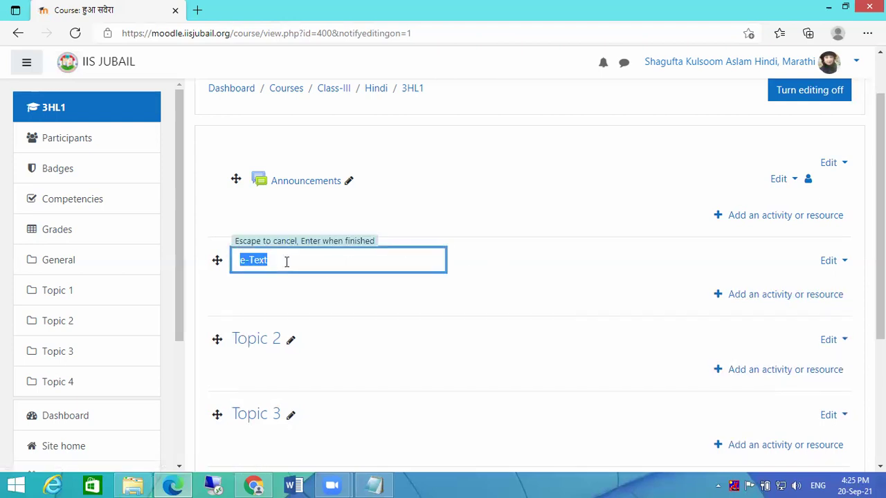
click(287, 261)
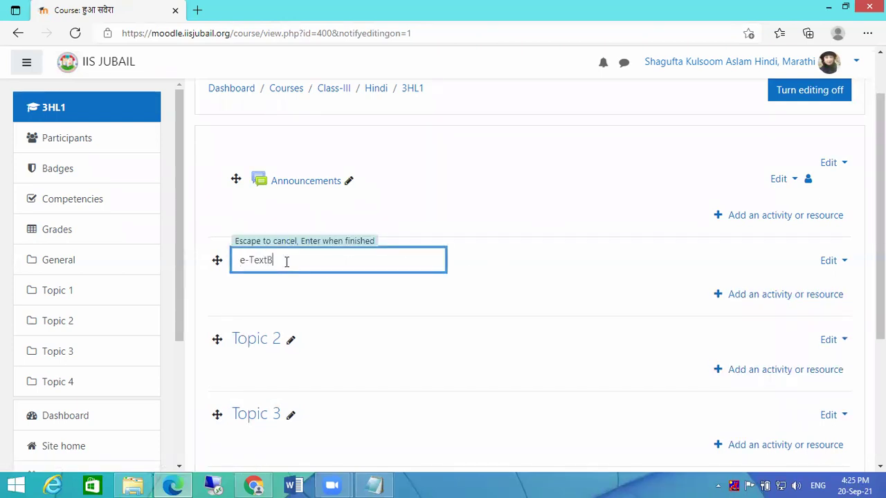
text(Book)
key(Return)
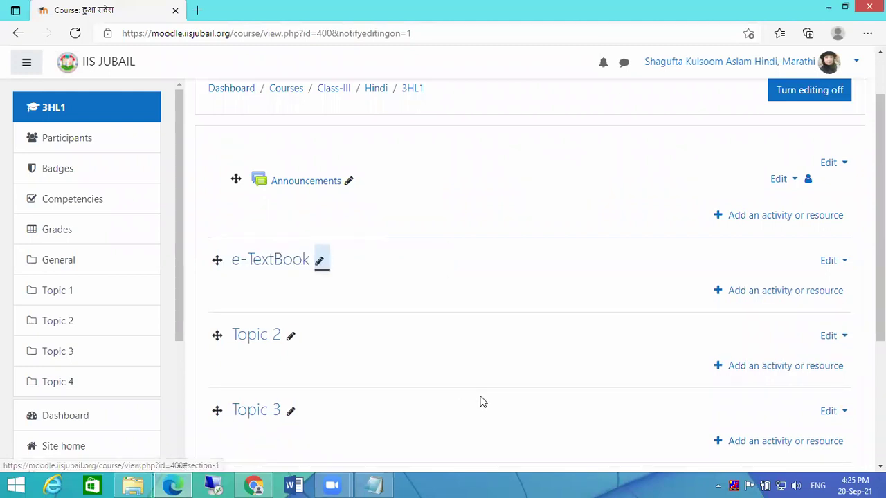
- Rename Topics 2, 3 and 4 to Video Lecturers, Assignments and Practice Quiz
click(291, 338)
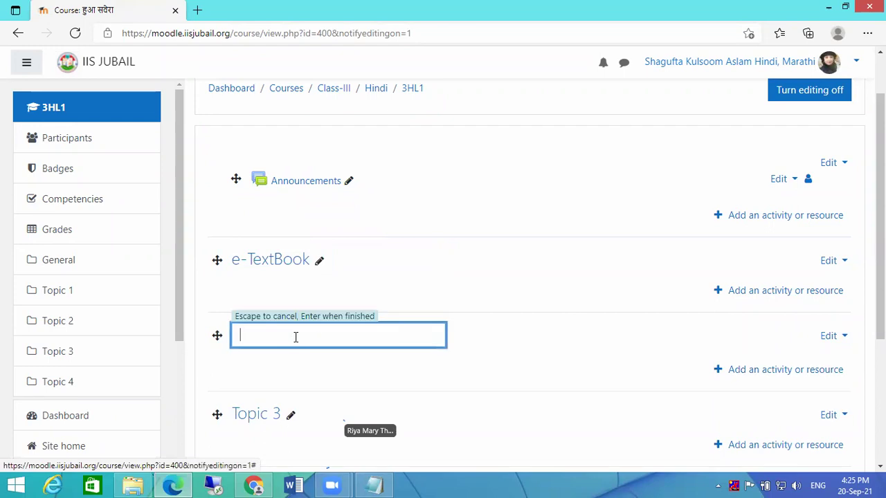
text(Video L)
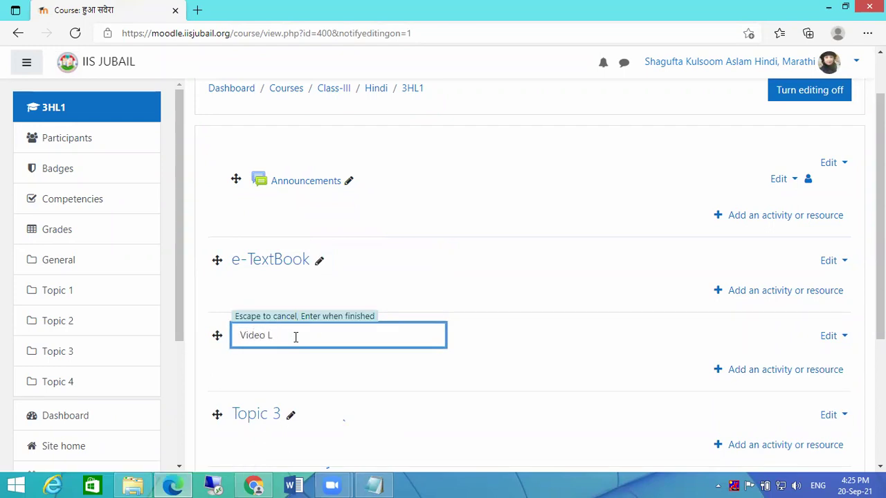
text(ecture)
key(Return)
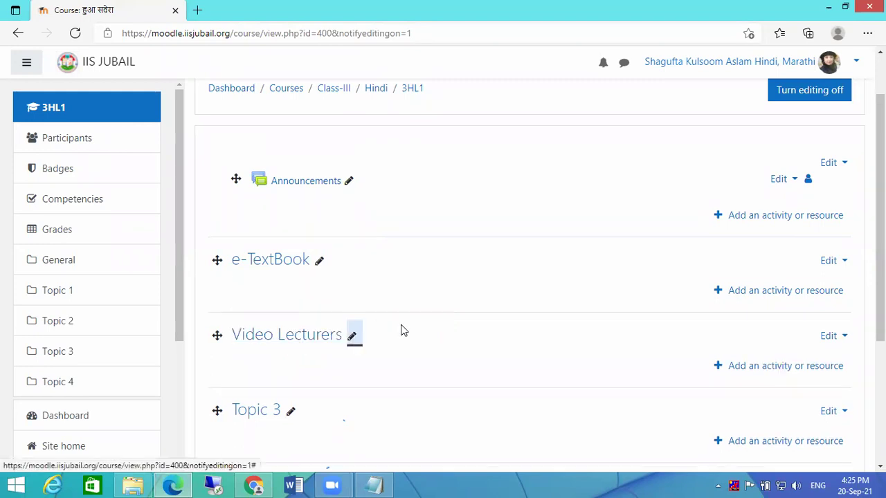
scroll(267, 358, down, 1)
click(291, 351)
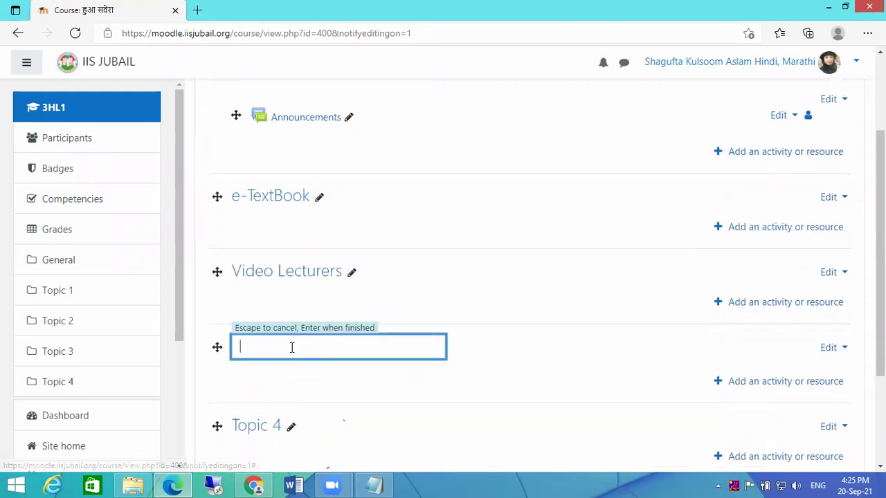
text(Assignment)
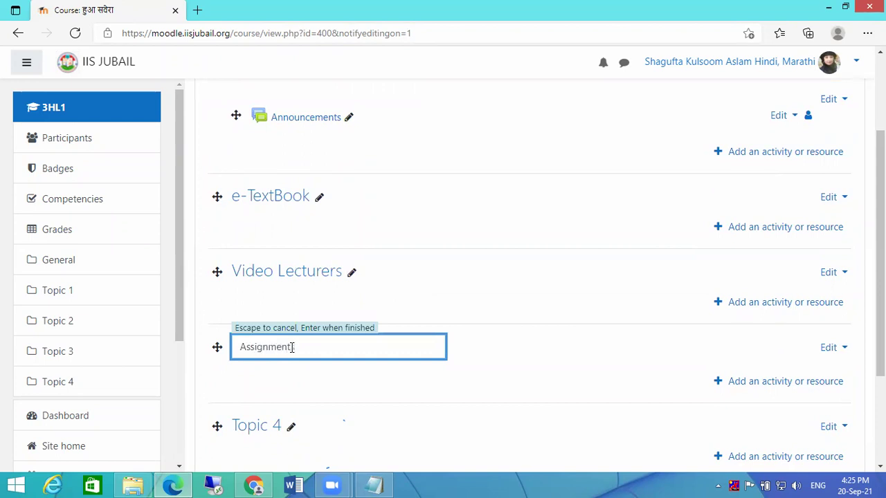
text(s)
key(Return)
scroll(456, 360, down, 2)
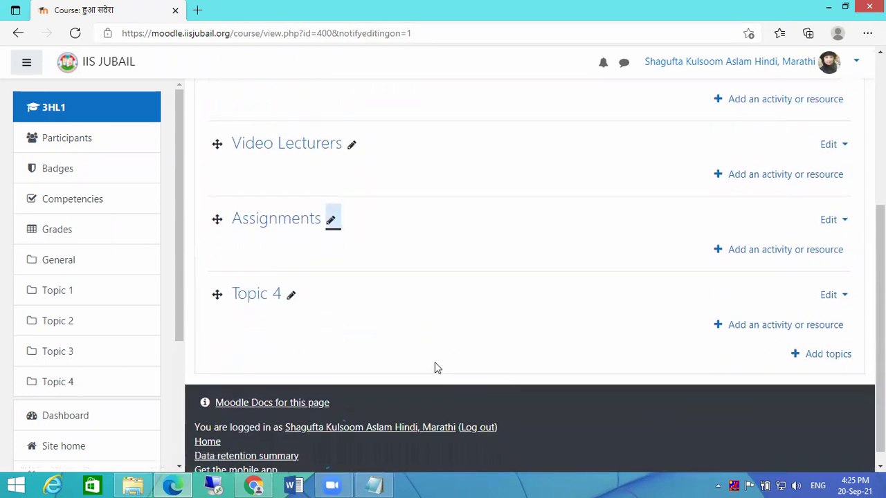
click(291, 296)
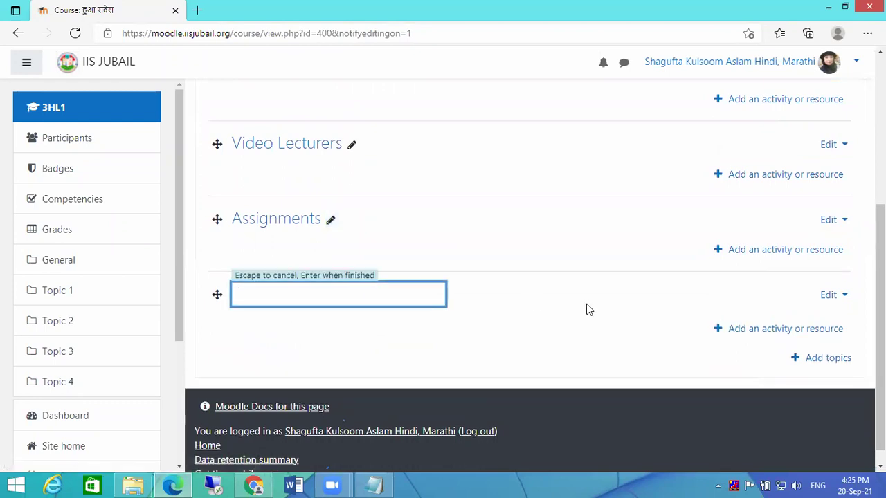
text(Practice Quiz)
key(Return)
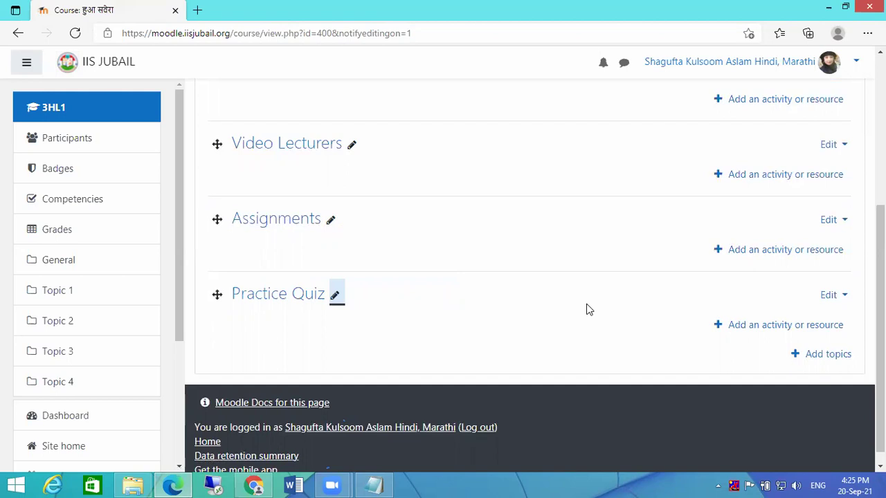
- Add one new topic section with Number of sections set to 1
click(834, 355)
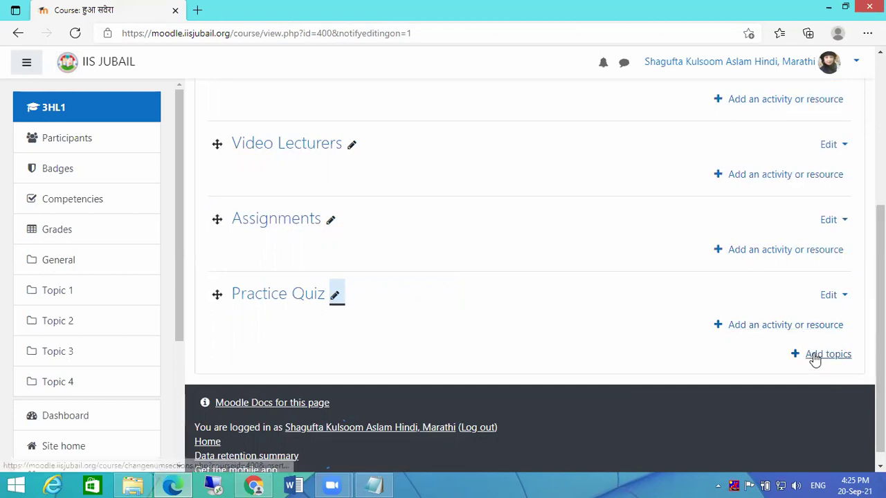
click(824, 354)
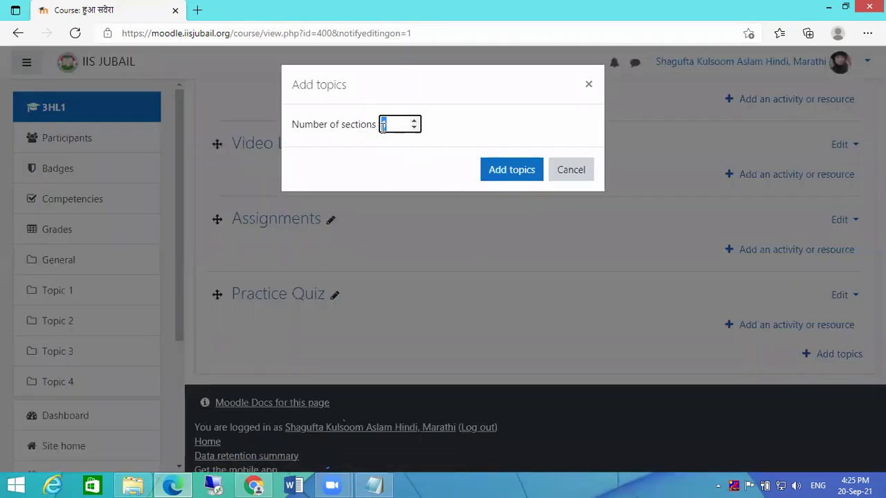
click(414, 123)
click(414, 127)
click(505, 173)
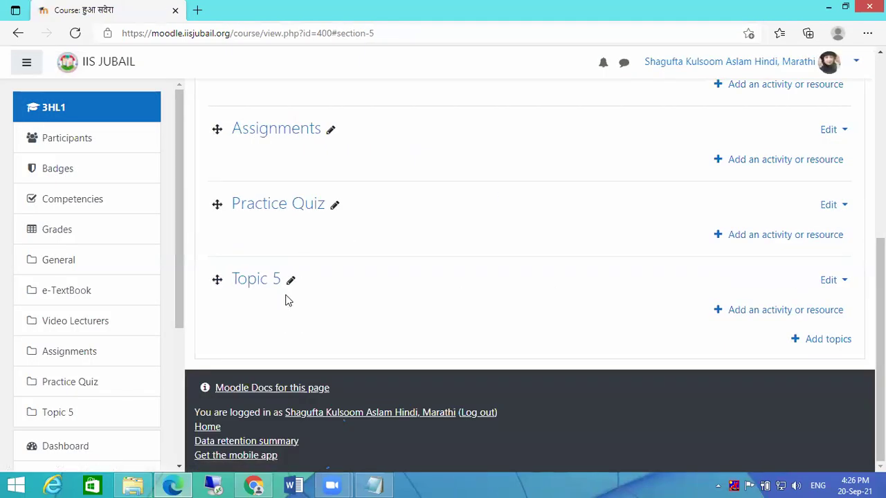
- Rename Topic 5 to 'Unit Test' and review all five sections
click(291, 279)
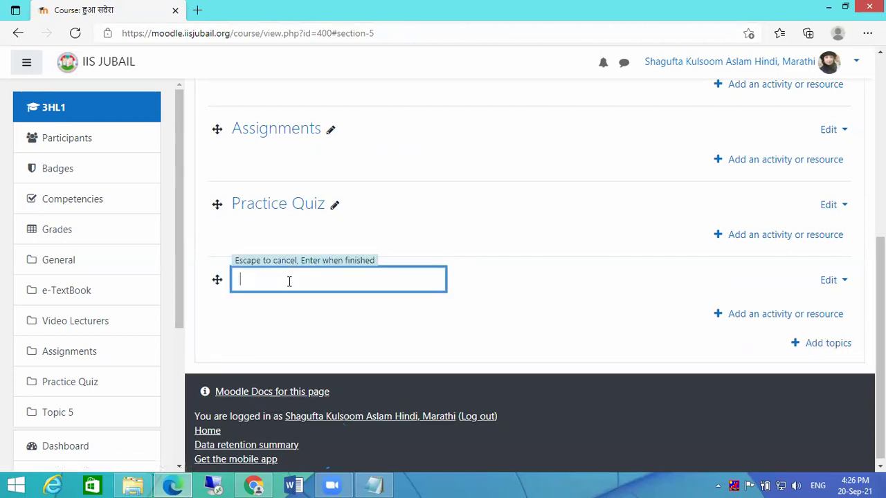
text(Unit)
text( p)
key(BackSpace)
text(test)
key(Left)
key(Left)
key(Left)
key(BackSpace)
text(T)
key(Return)
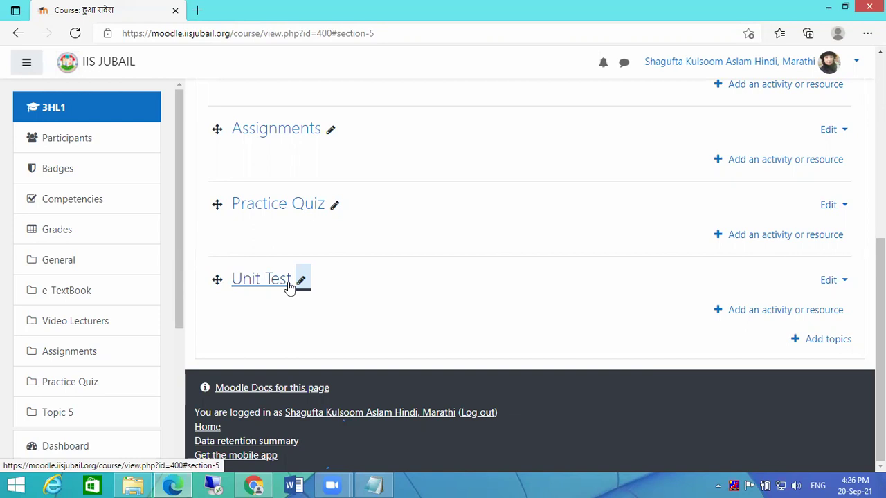
scroll(445, 289, up, 2)
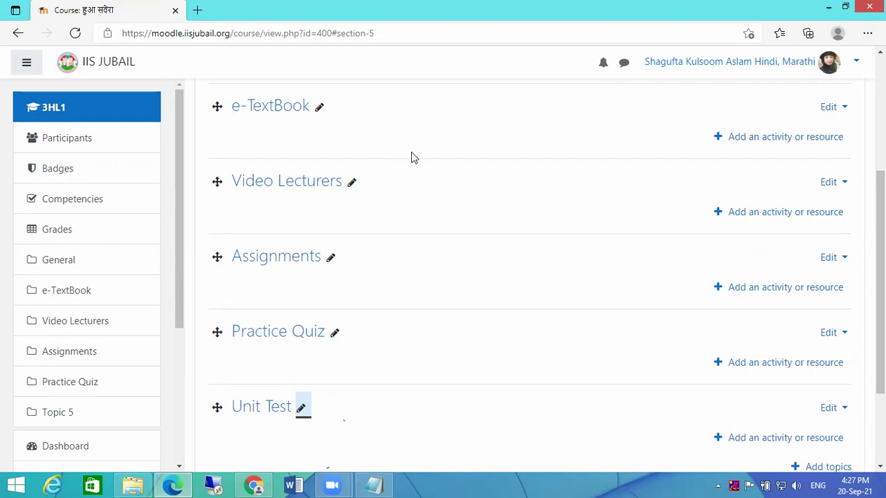
- Open the activity or resource chooser under e-TextBook and browse its Activities and Resources lists
scroll(413, 156, up, 1)
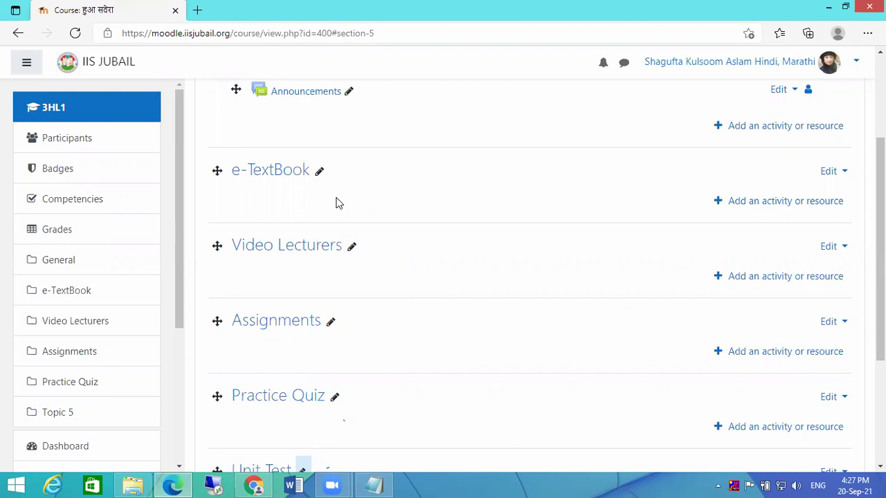
scroll(317, 202, down, 3)
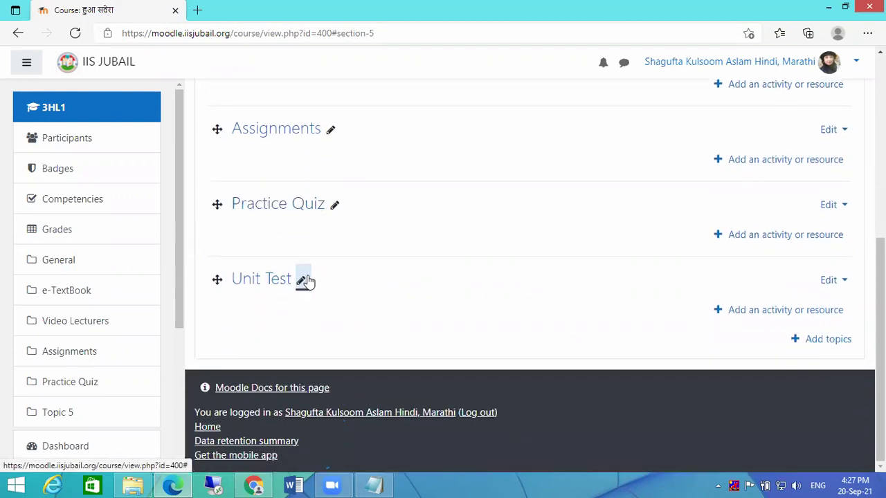
scroll(455, 263, up, 5)
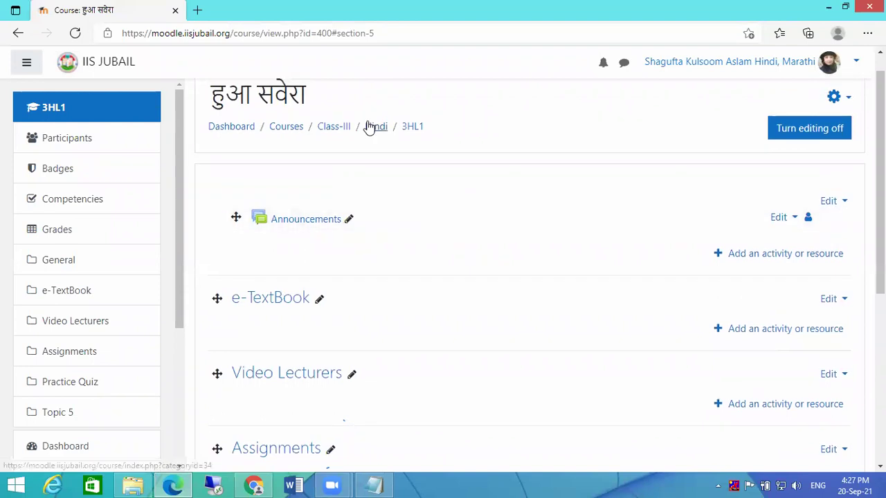
scroll(330, 297, down, 2)
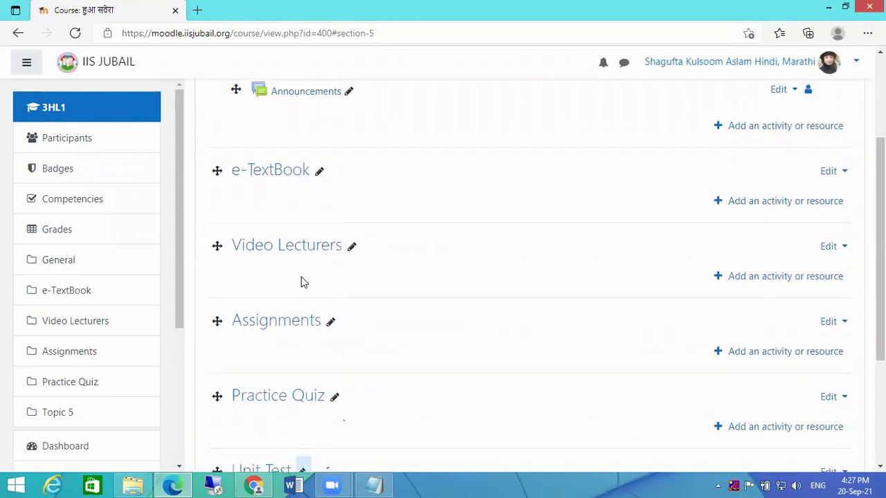
scroll(317, 376, down, 1)
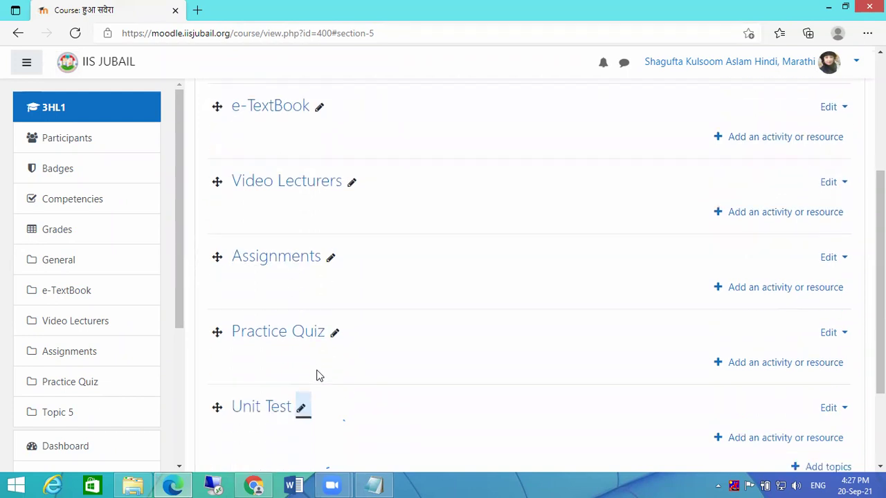
scroll(317, 376, down, 1)
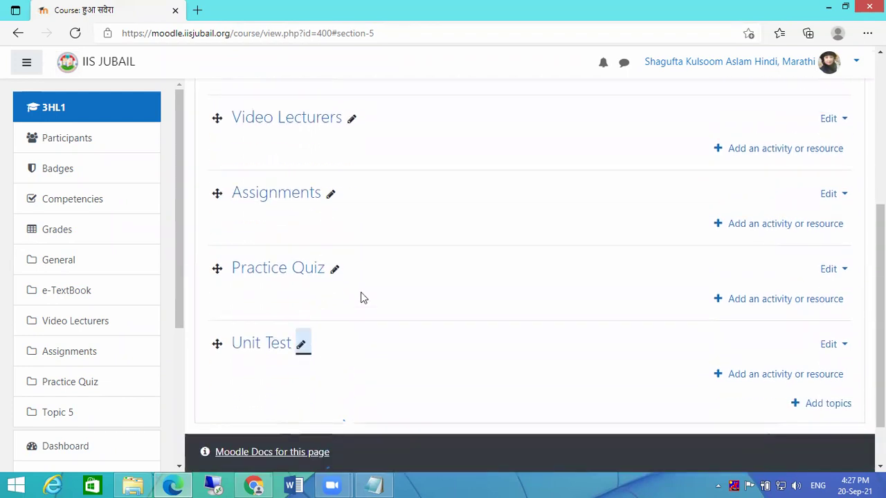
scroll(360, 297, up, 2)
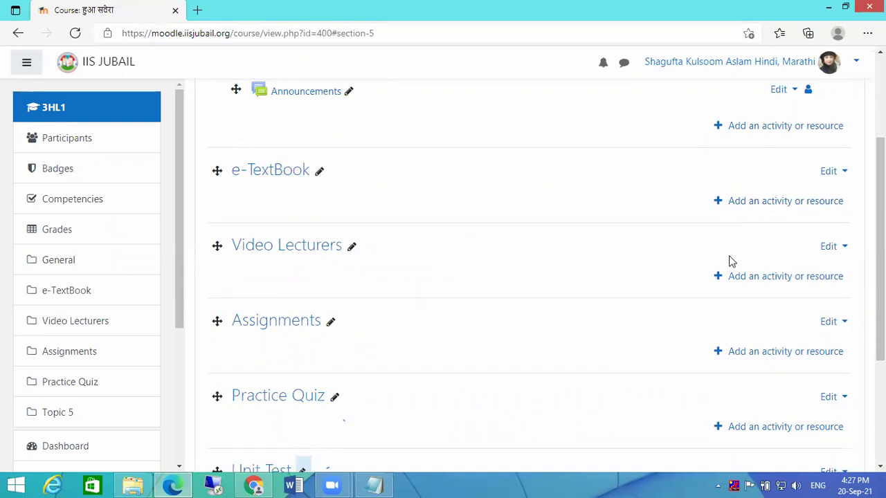
click(749, 202)
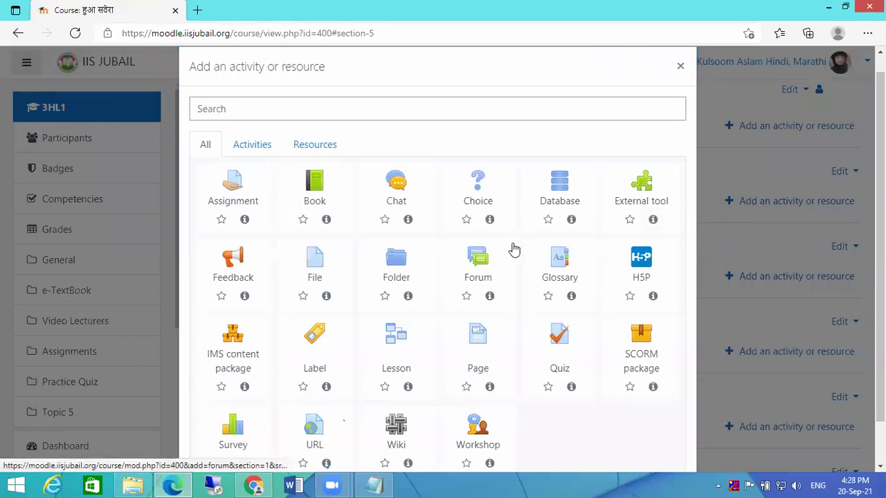
click(252, 149)
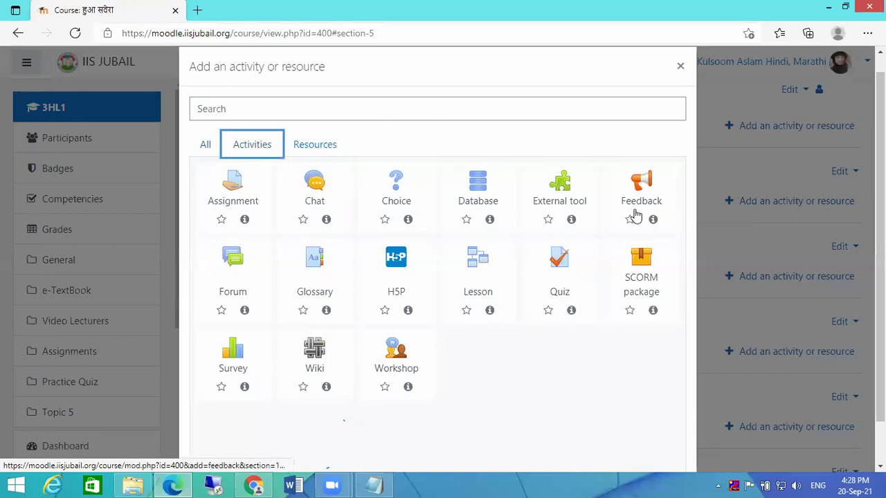
click(317, 149)
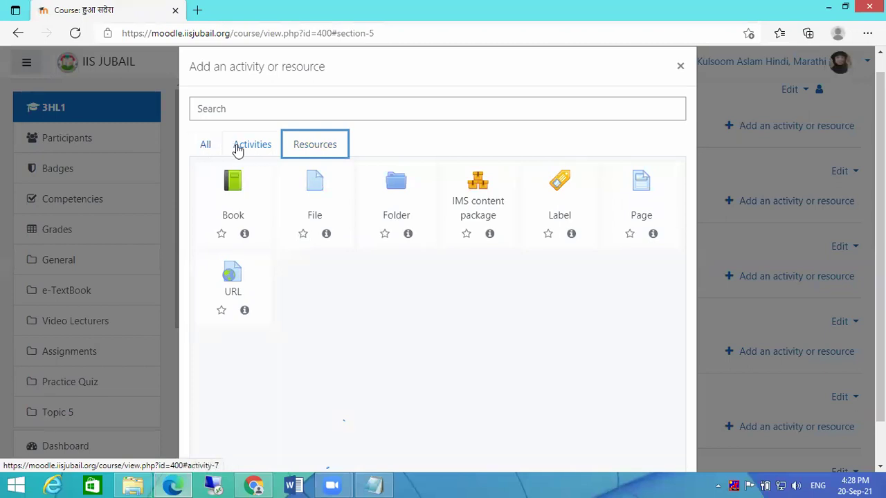
click(237, 151)
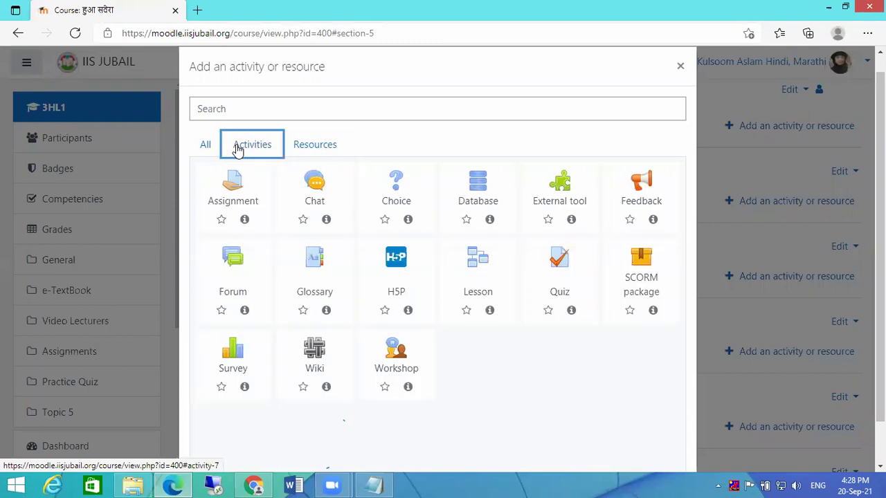
- Star Assignment, Quiz and URL as favourites, check the Starred list, and close the chooser
click(221, 220)
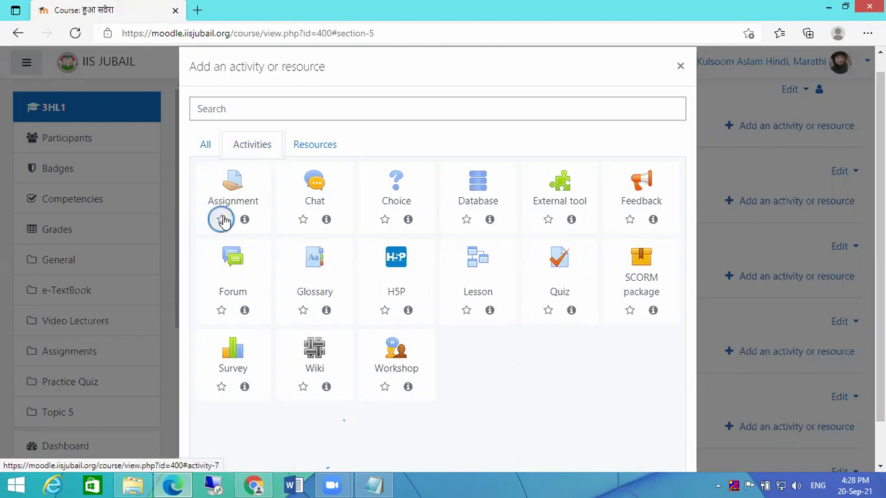
click(547, 311)
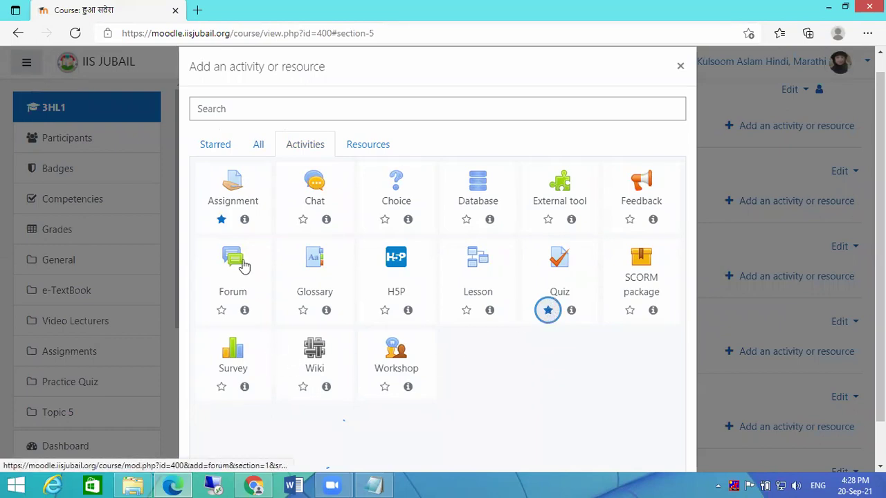
click(358, 151)
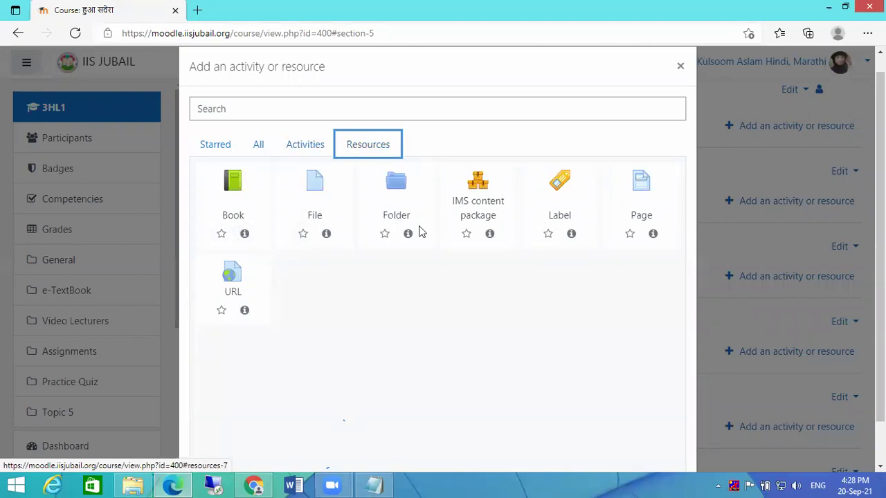
click(220, 311)
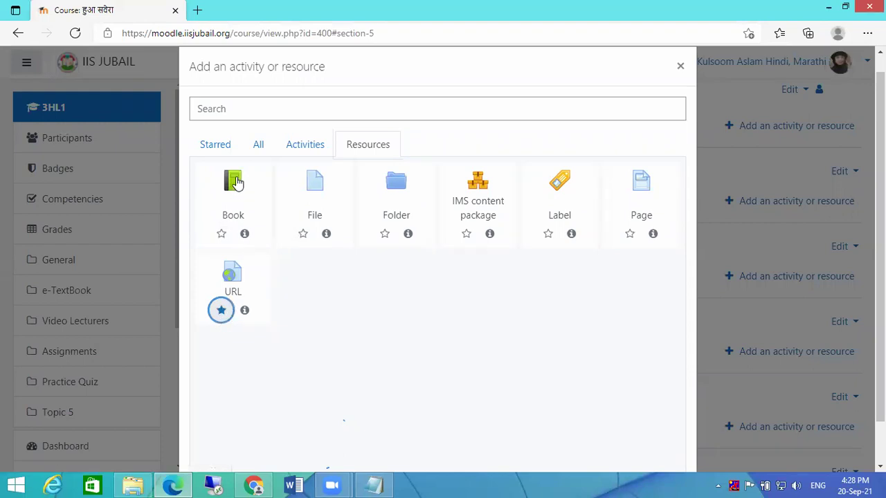
click(206, 151)
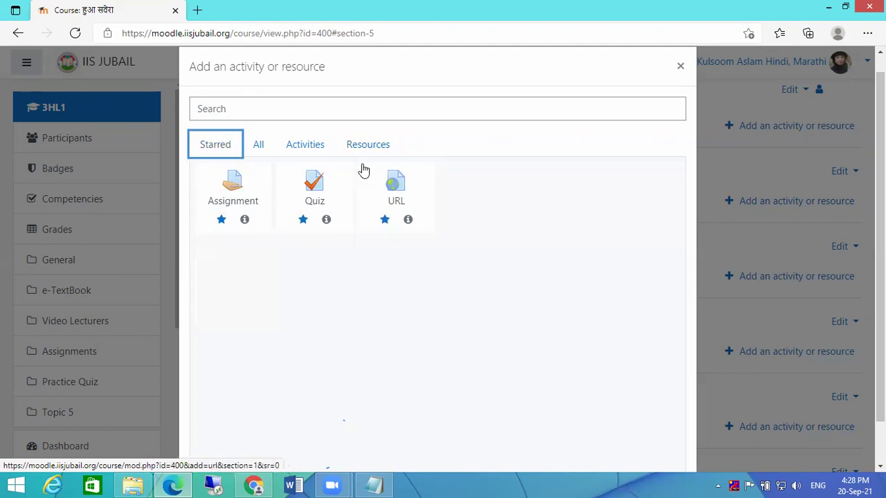
click(681, 66)
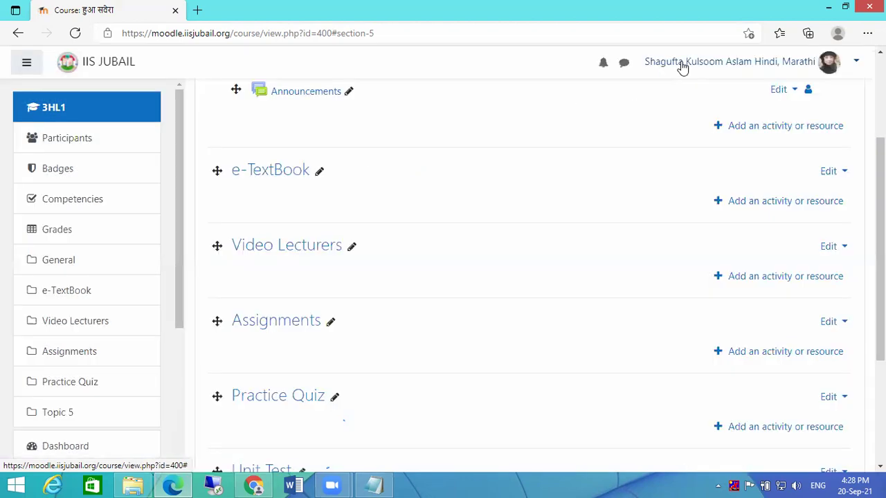
click(764, 201)
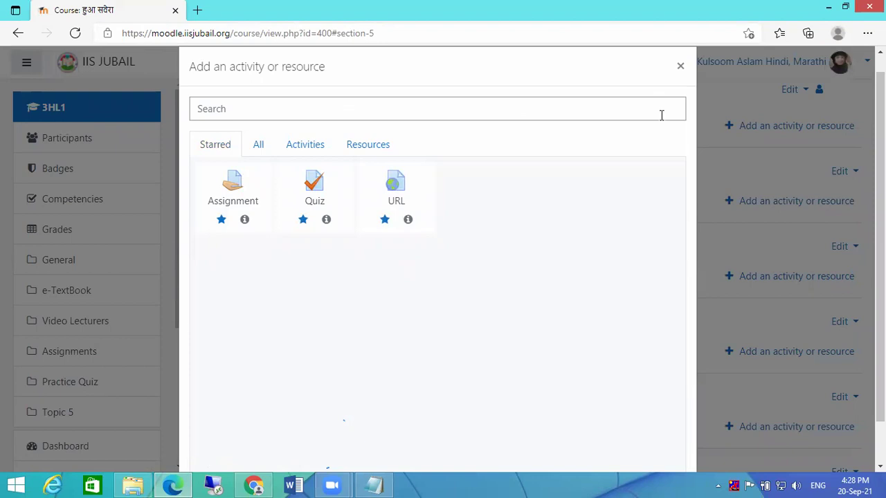
click(680, 67)
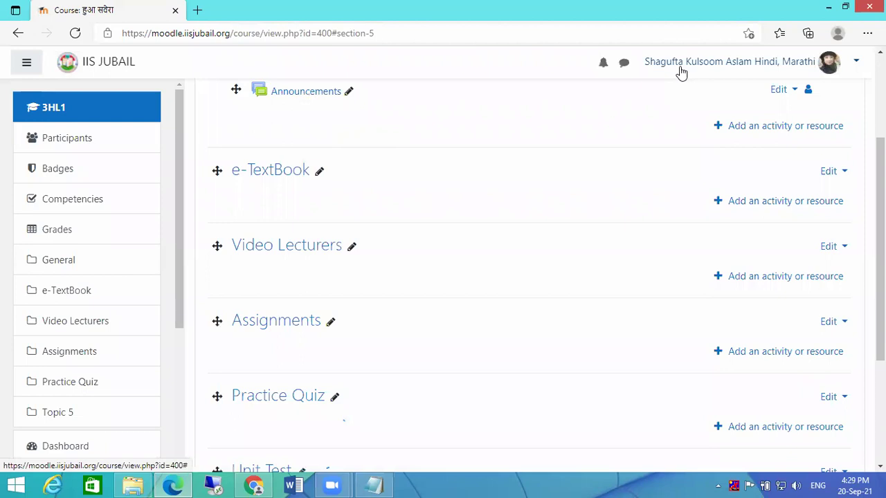
- Reopen CBSE Maths 10 › Chapter-1 in Explorer, select a few of its files, and shrink the window
click(133, 485)
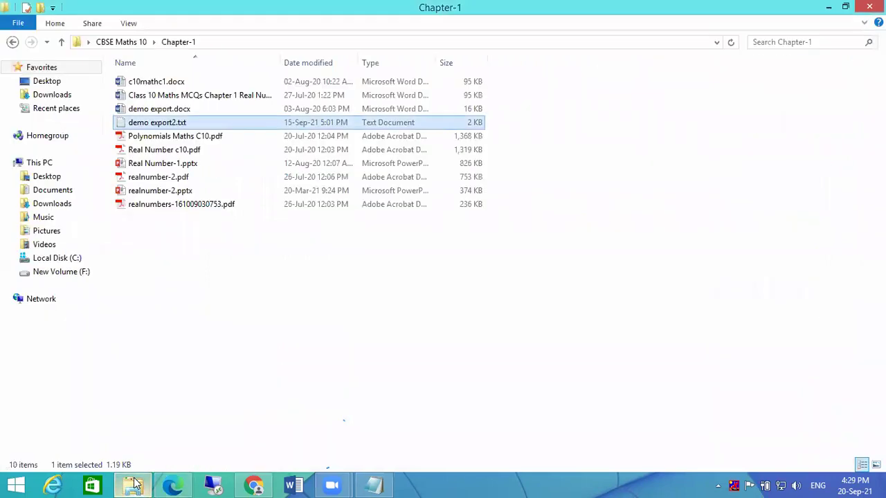
click(60, 43)
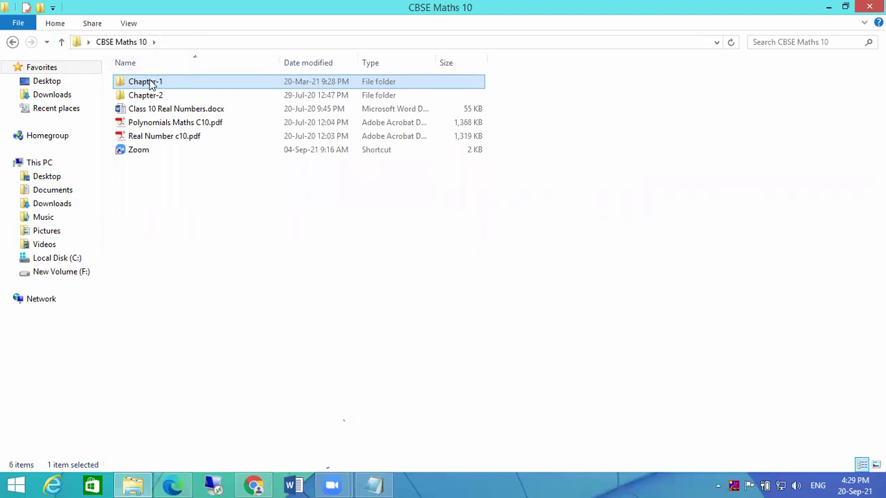
double_click(131, 84)
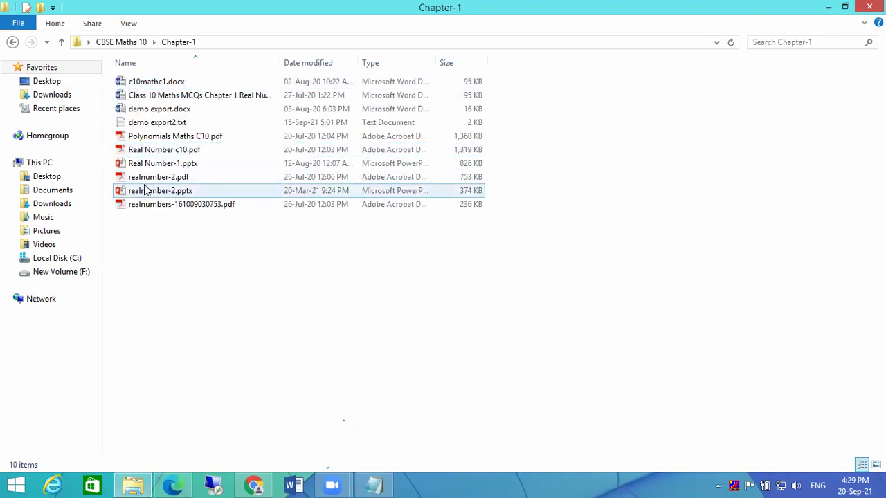
click(138, 155)
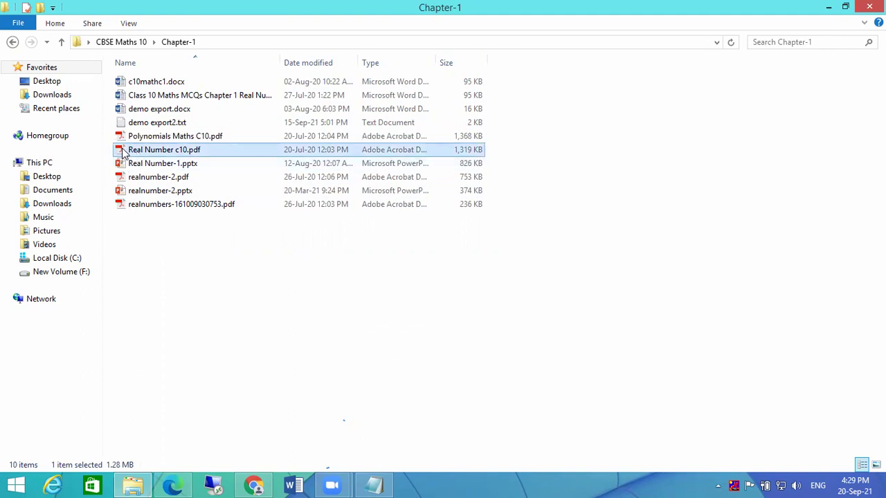
click(142, 166)
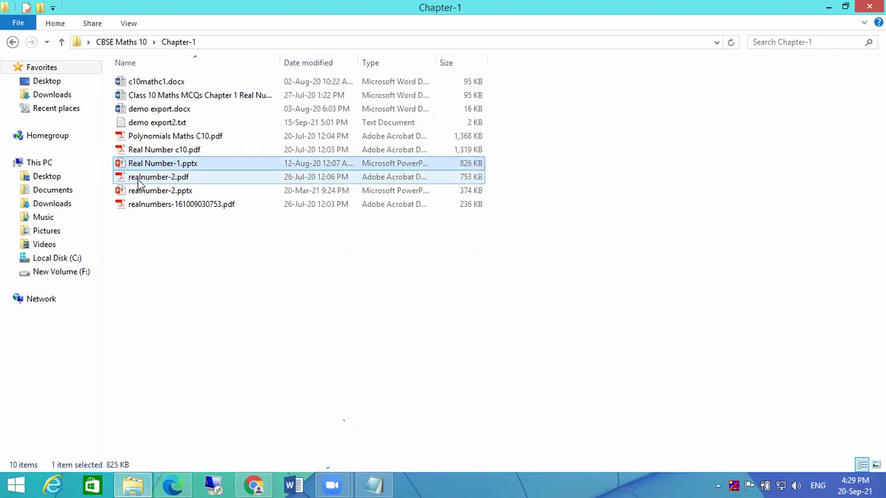
click(139, 181)
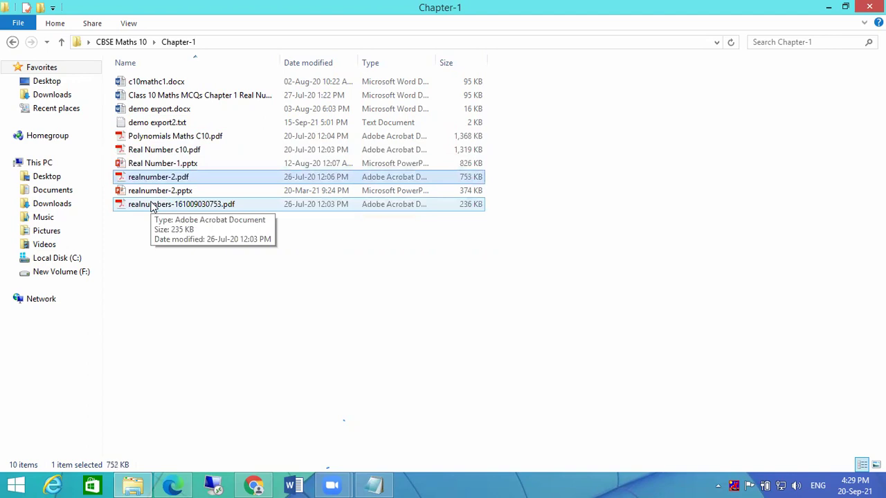
click(845, 7)
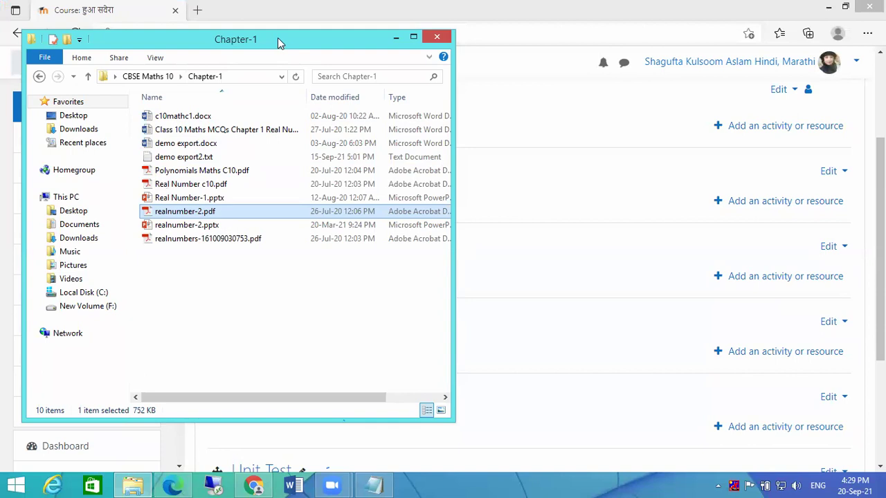
- Drag Real Number c10.pdf, then the other selected Chapter-1 files, from Explorer into e-TextBook
drag(278, 37, 741, 40)
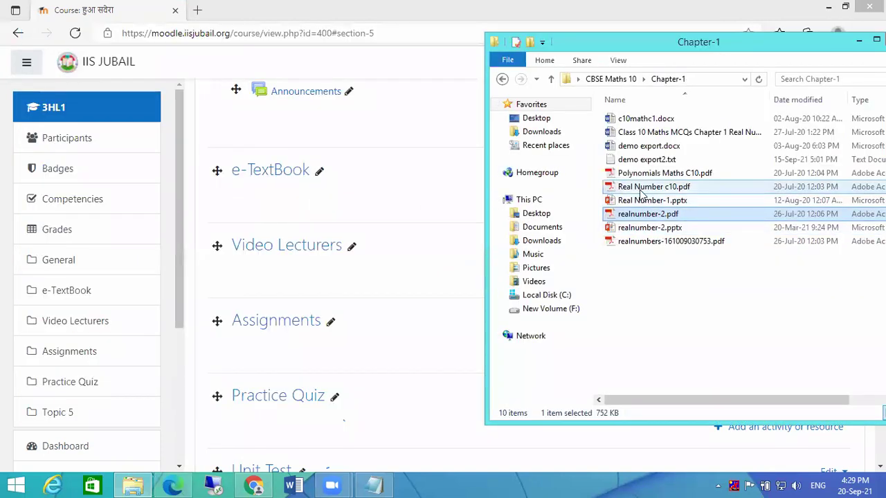
drag(641, 193, 328, 200)
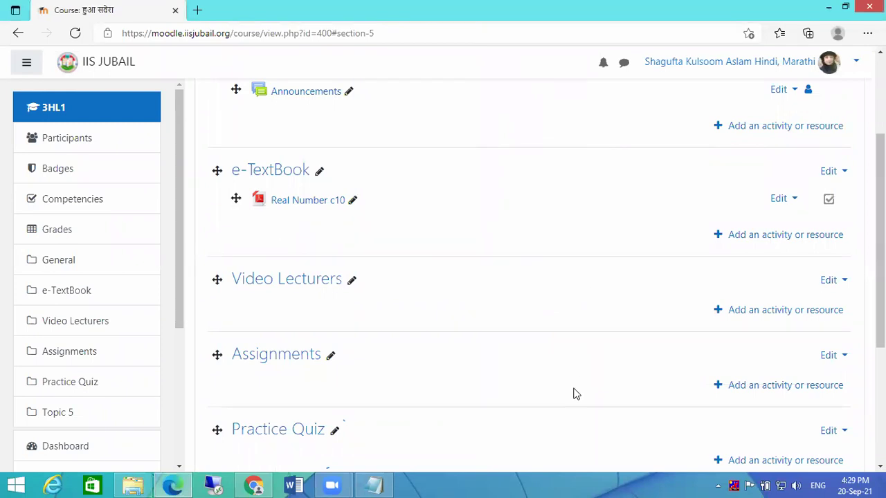
click(133, 484)
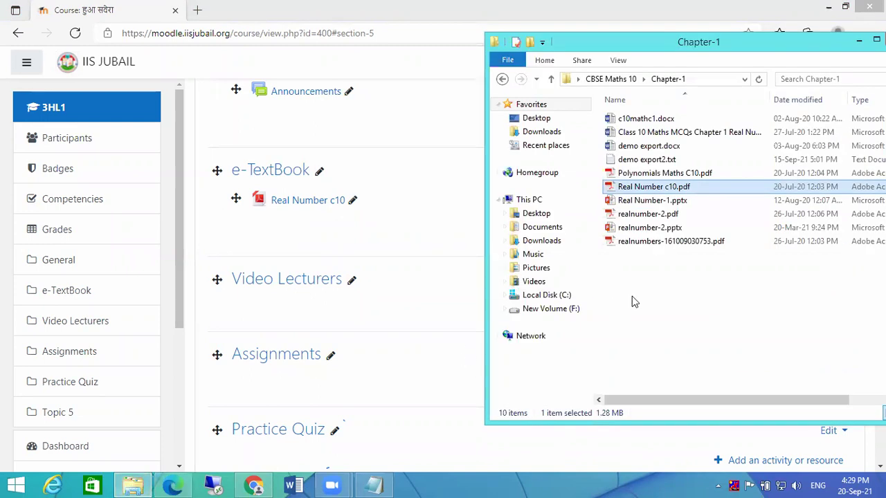
drag(621, 268, 301, 263)
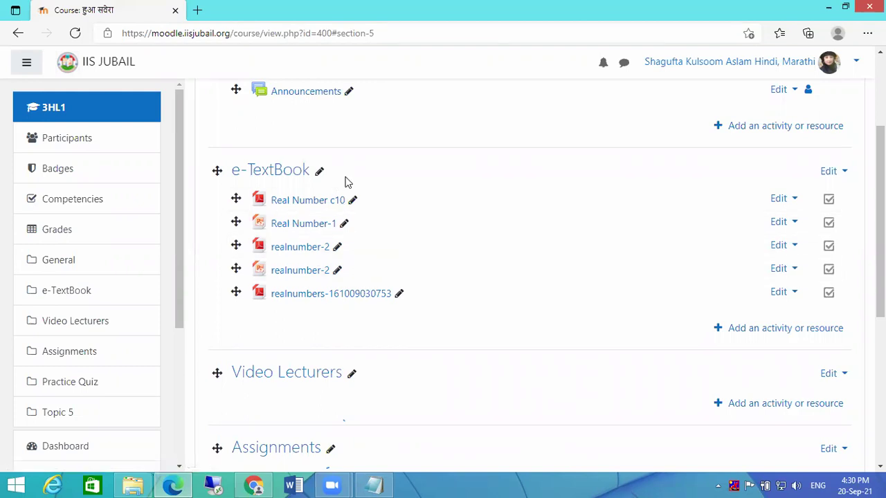
- Set the Real Number c10 file's Appearance display to Embed and save
click(796, 200)
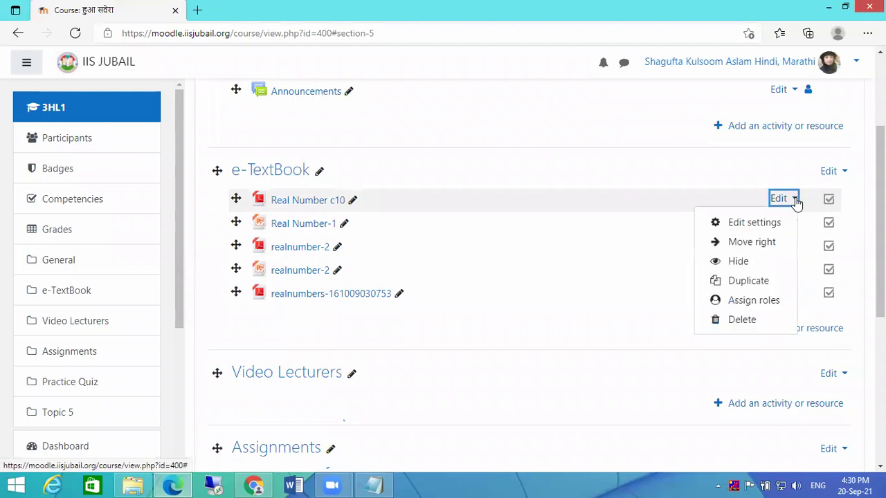
click(767, 223)
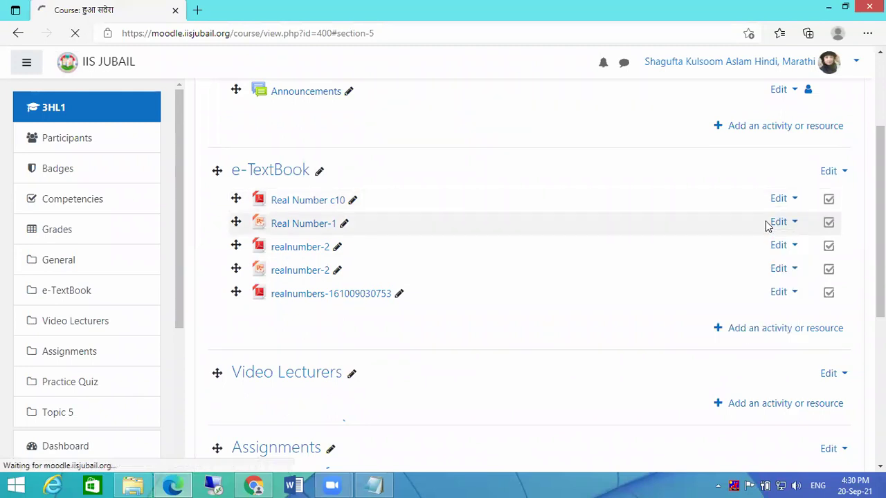
scroll(619, 271, down, 3)
scroll(535, 258, down, 2)
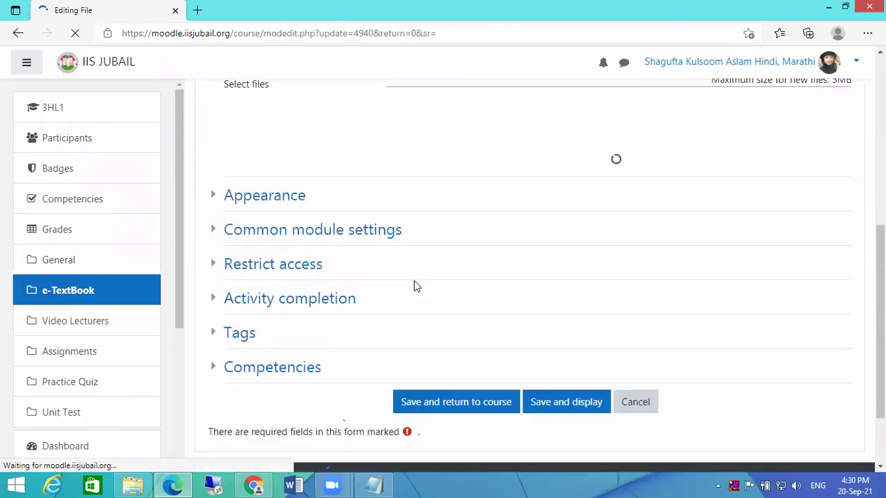
click(252, 188)
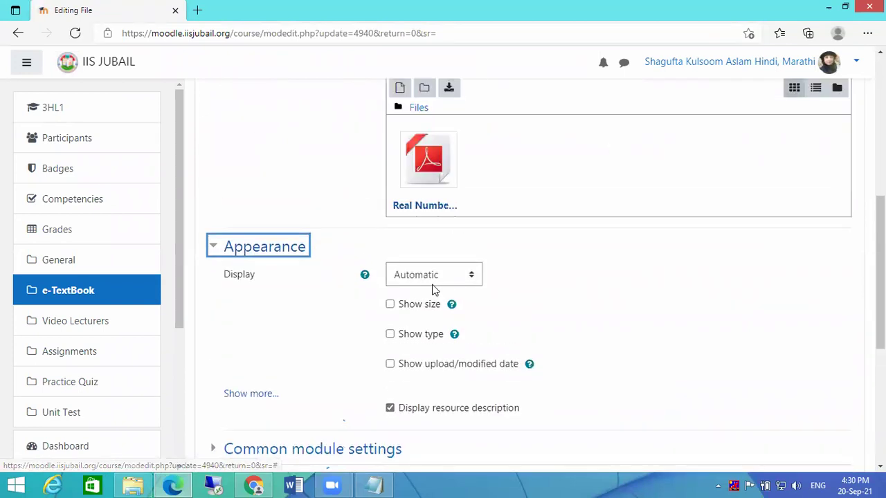
click(428, 276)
click(429, 311)
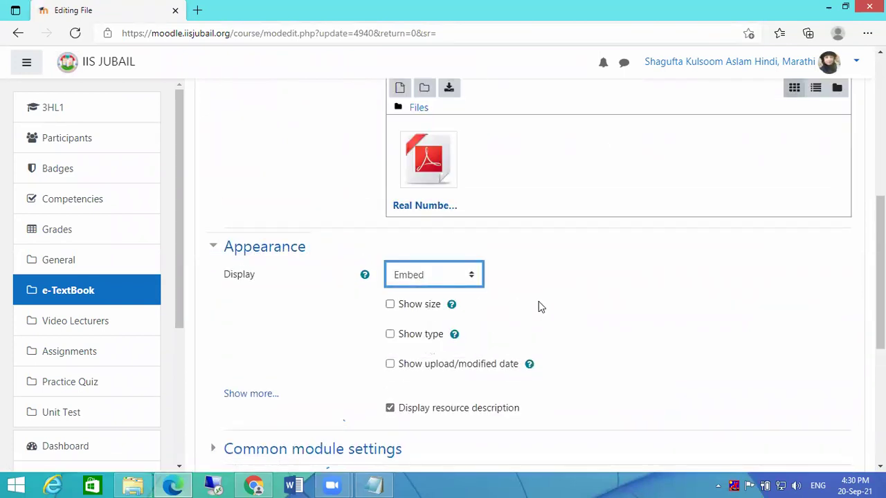
scroll(538, 307, down, 1)
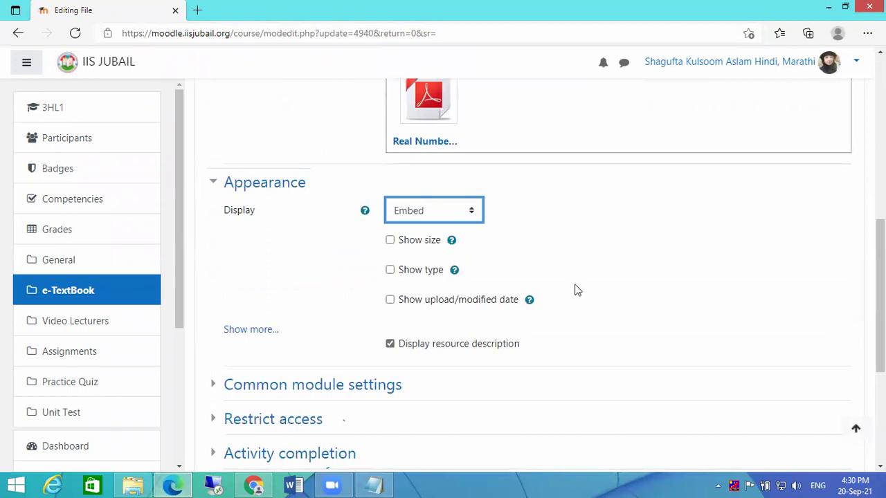
scroll(585, 285, down, 1)
scroll(604, 267, down, 3)
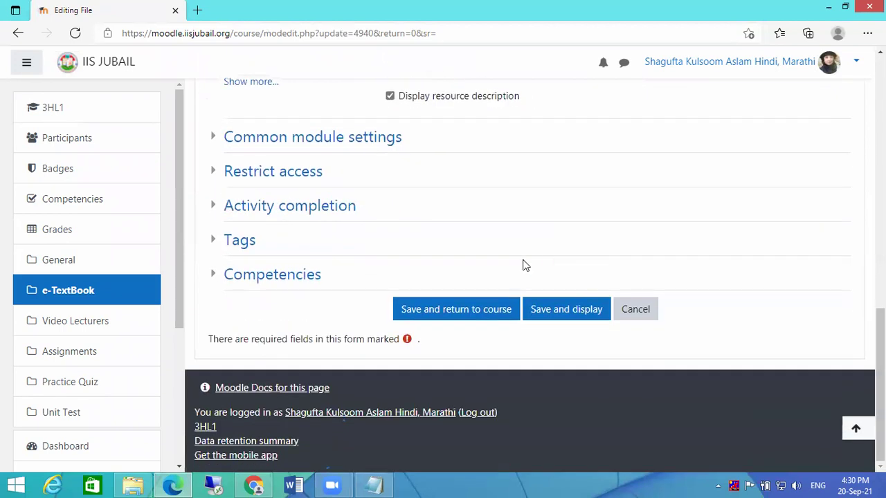
click(451, 309)
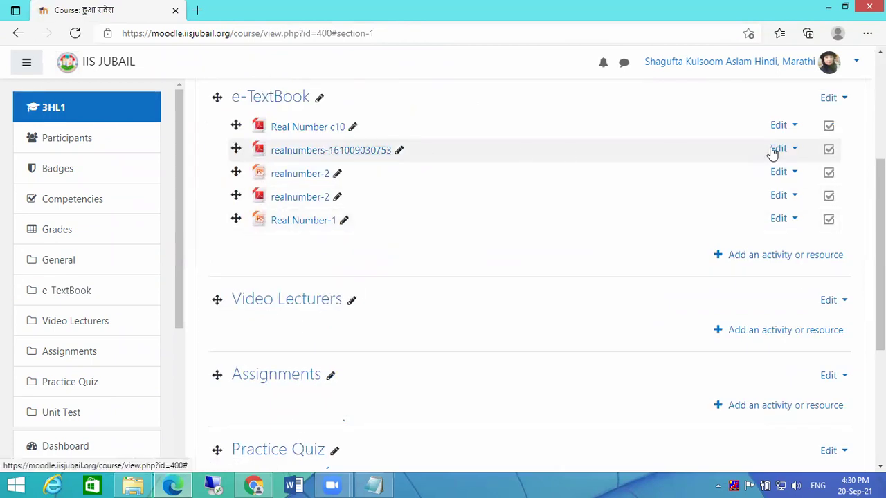
click(793, 149)
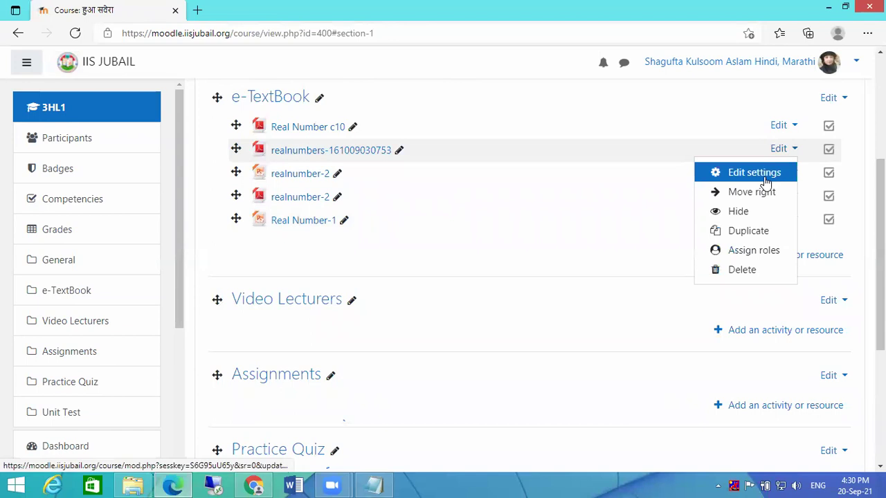
click(766, 178)
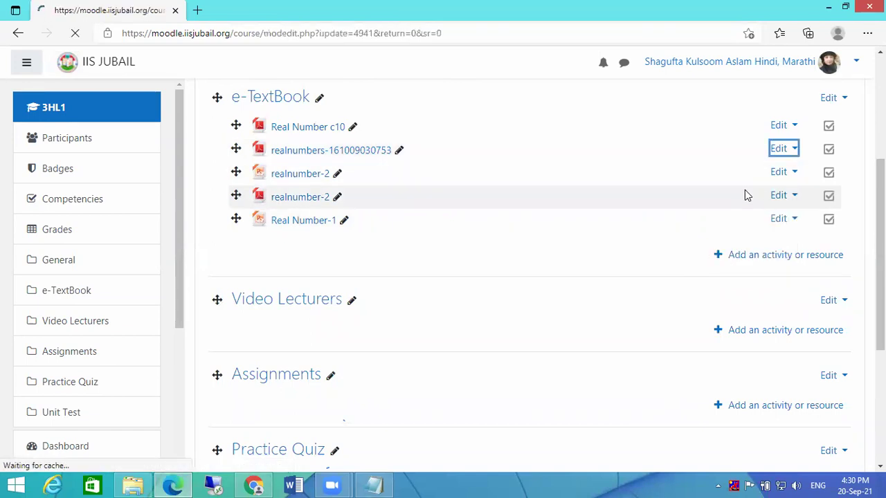
scroll(443, 317, down, 4)
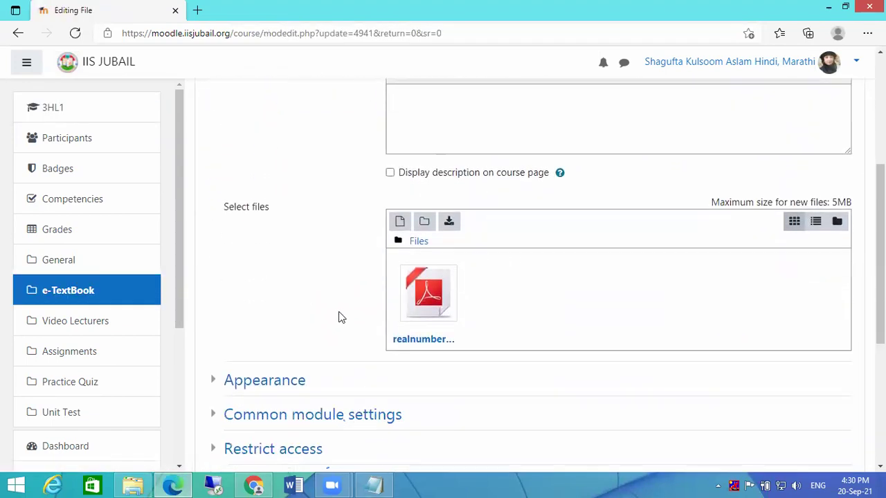
scroll(339, 317, down, 3)
click(240, 189)
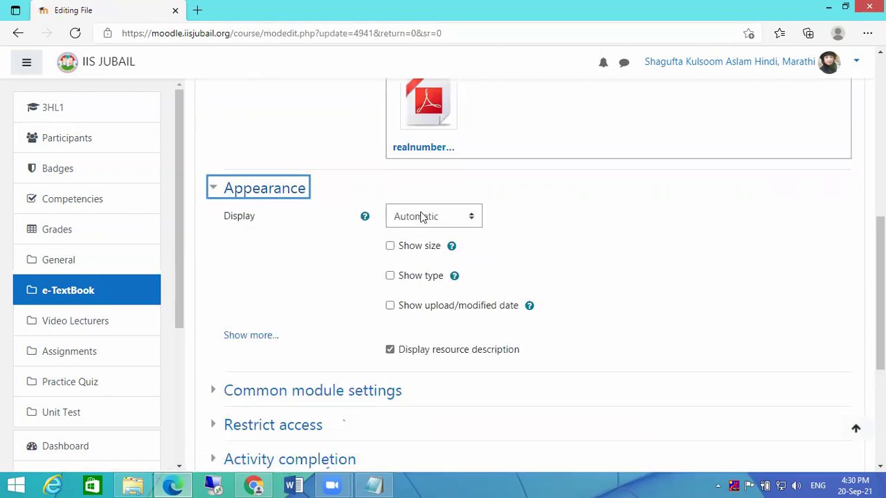
click(422, 218)
click(416, 252)
scroll(627, 269, down, 2)
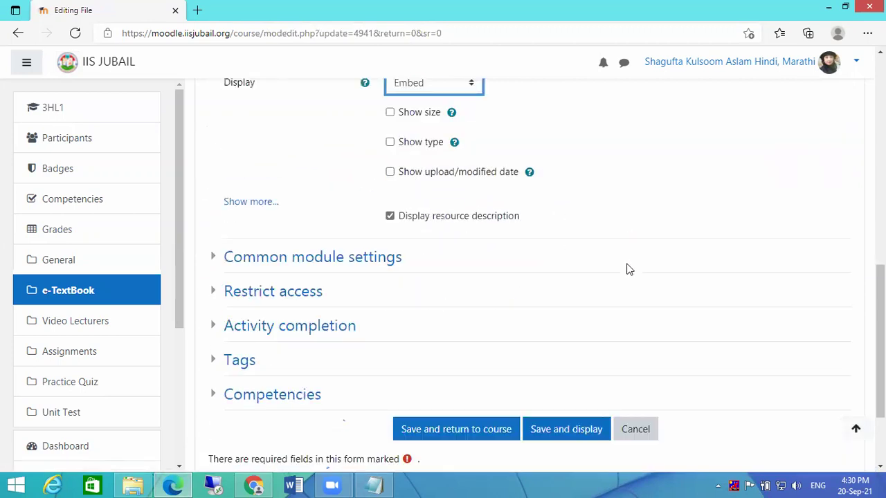
scroll(627, 269, down, 1)
click(439, 372)
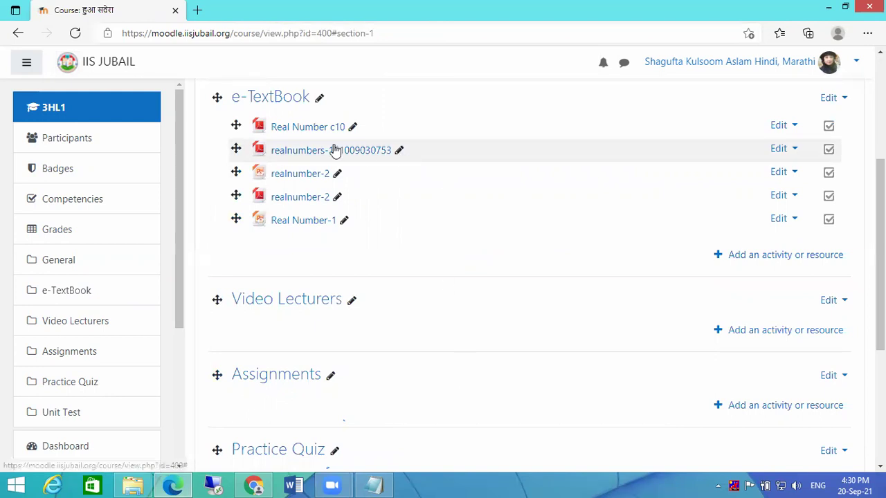
click(353, 129)
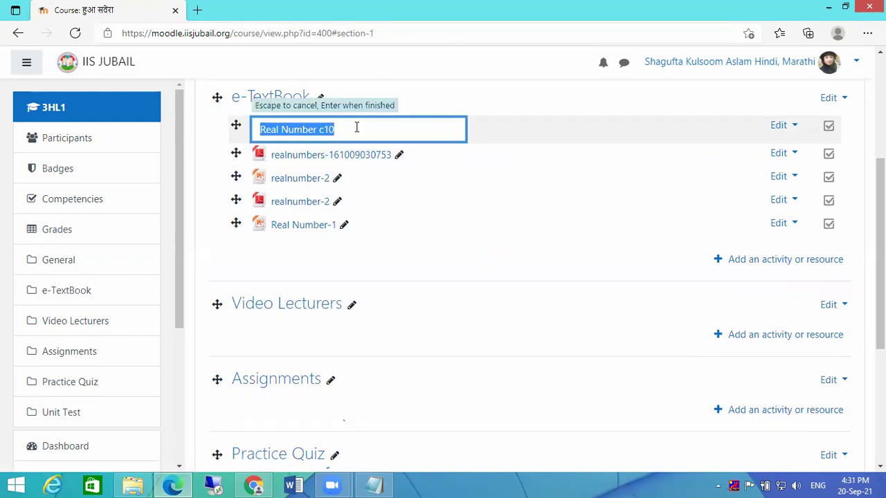
text(Text Book)
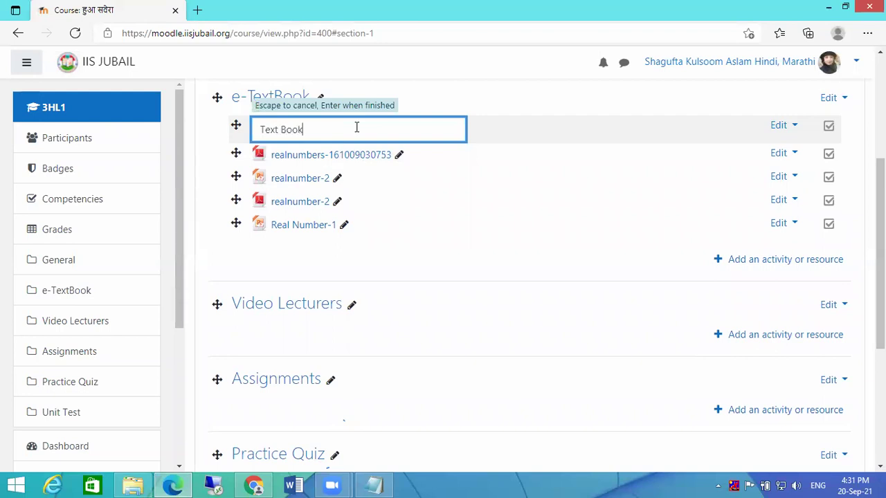
key(Return)
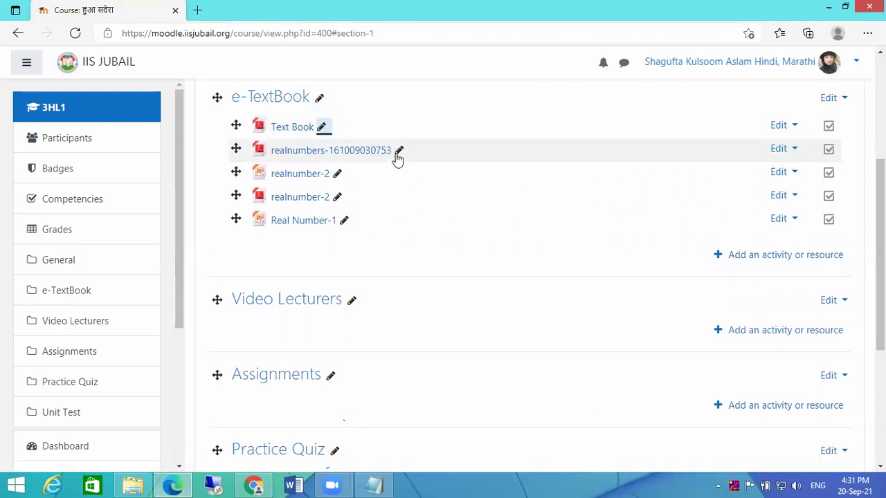
click(398, 150)
click(399, 153)
key(BackSpace)
key(BackSpace)
key(BackSpace)
key(BackSpace)
key(BackSpace)
key(BackSpace)
key(BackSpace)
key(BackSpace)
key(BackSpace)
key(BackSpace)
key(BackSpace)
key(BackSpace)
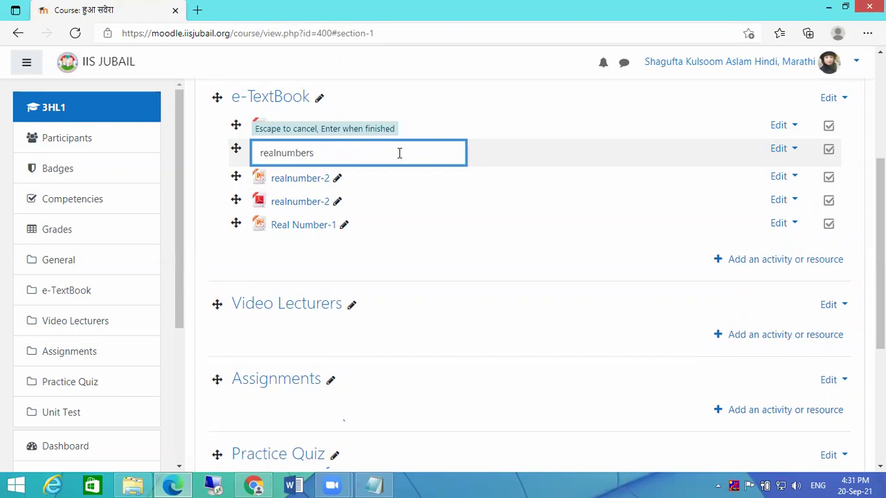
key(Home)
key(Delete)
text(R)
key(Right)
key(Right)
key(Right)
key(Delete)
text(N)
key(Return)
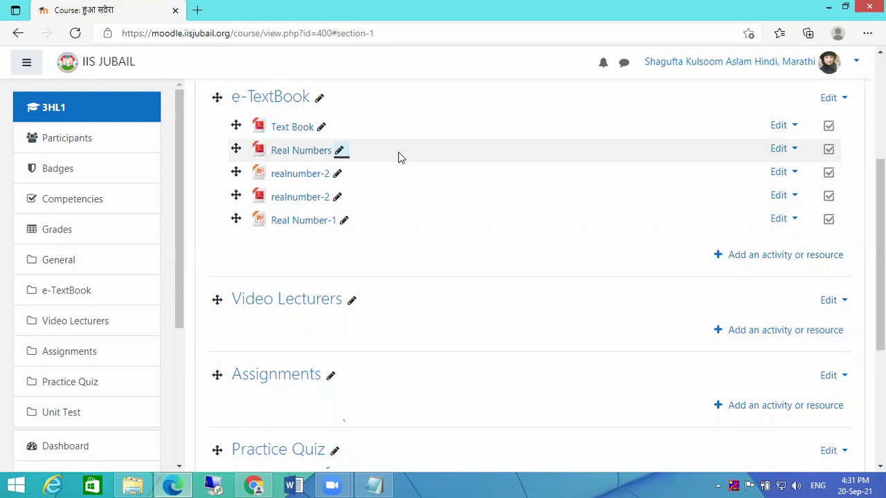
- Rename the first realnumber-2 file to 'Real number Introduction'
click(338, 174)
click(339, 174)
key(BackSpace)
key(BackSpace)
key(Home)
key(Delete)
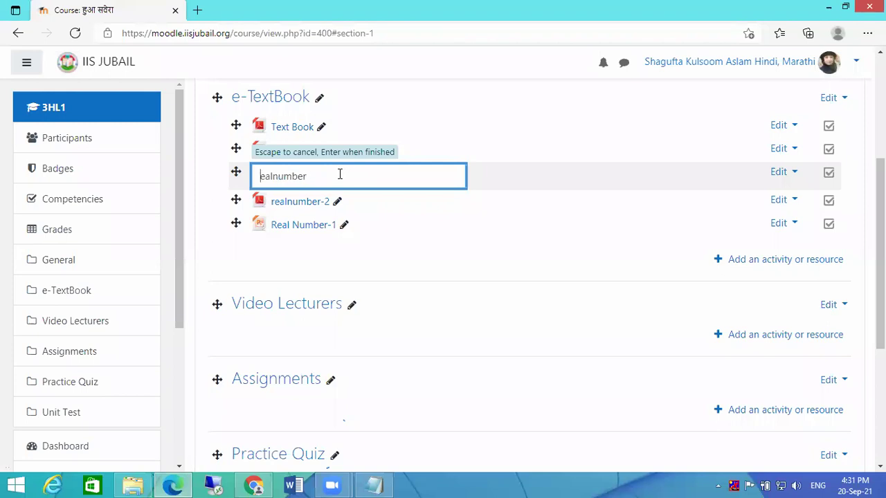
text(R)
key(BackSpace)
key(Right)
key(Right)
key(Right)
key(End)
text(Introduction)
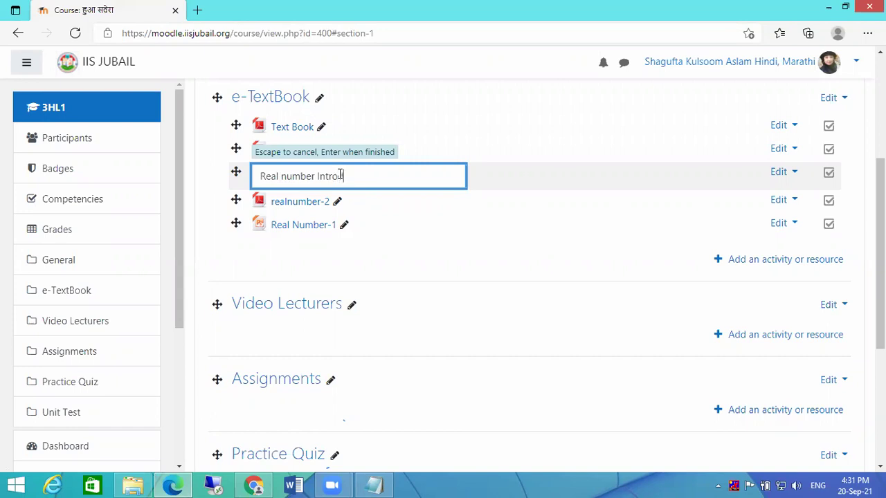
key(Return)
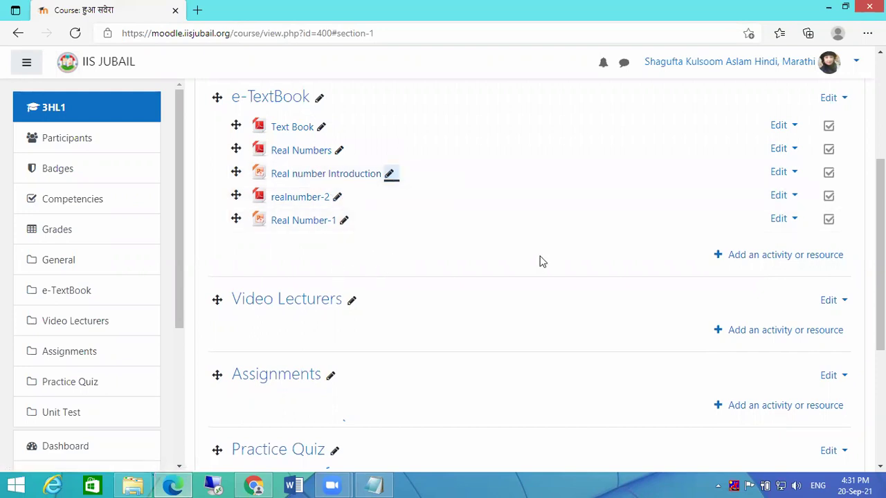
scroll(546, 262, up, 4)
- Turn editing off, open the Text Book PDF, and draw then erase an ink curve on it
click(803, 161)
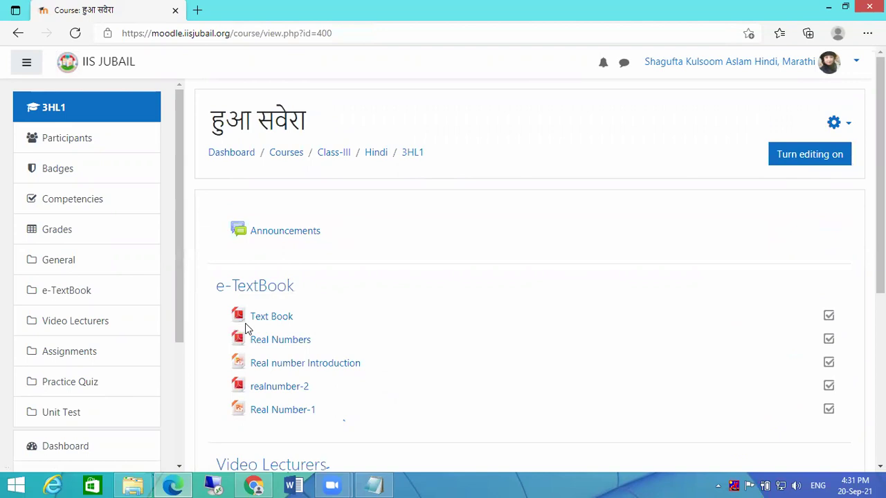
click(271, 320)
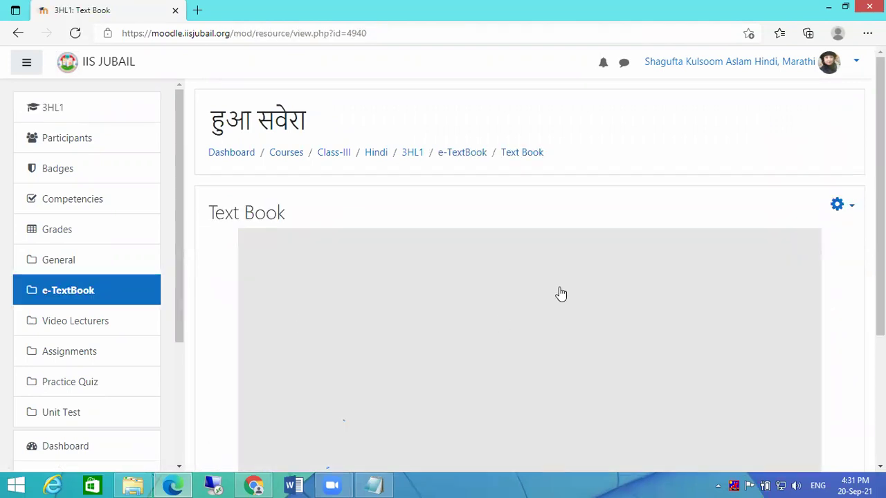
scroll(603, 276, down, 2)
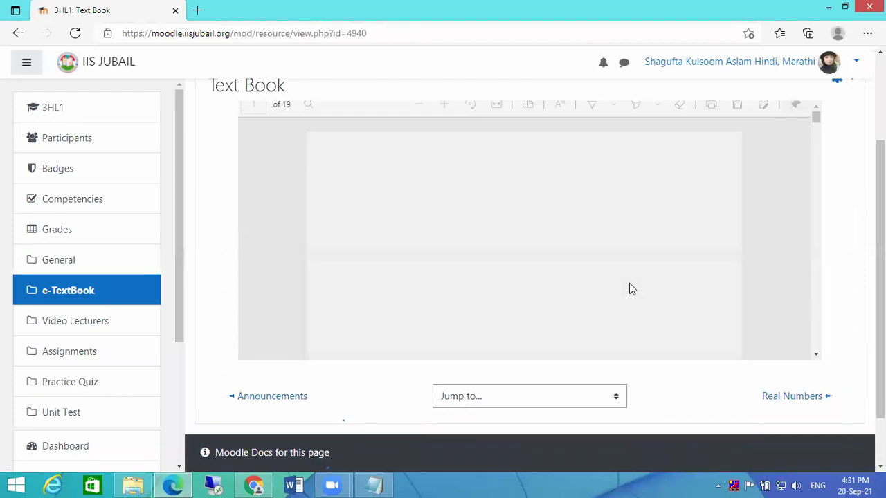
scroll(699, 239, down, 10)
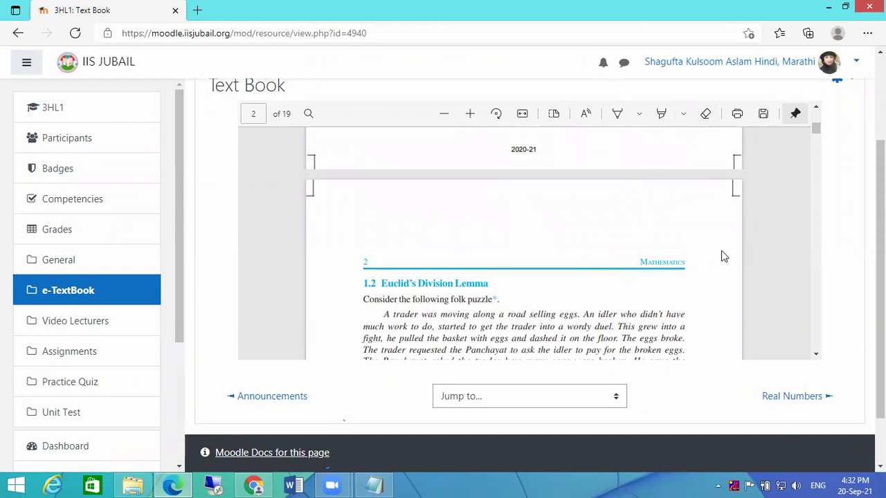
click(620, 118)
mouse_move(492, 299)
mouse_down()
mouse_move(557, 323)
mouse_move(639, 299)
mouse_up()
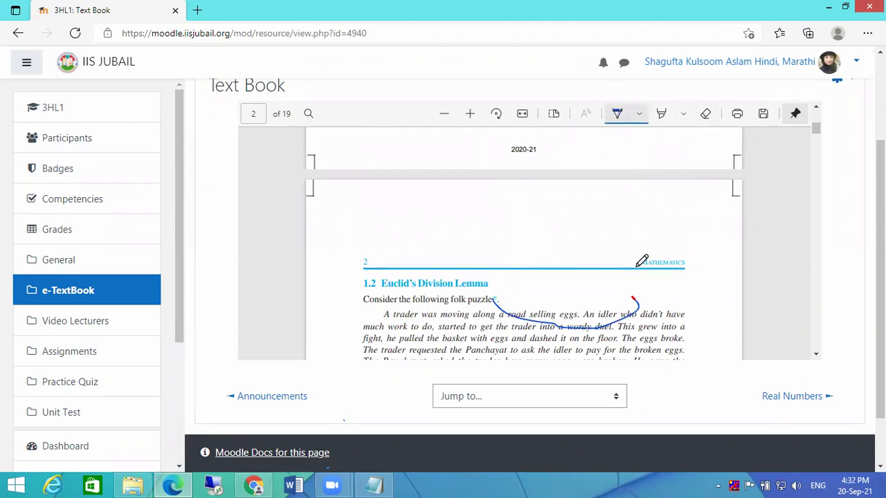
click(705, 113)
click(629, 312)
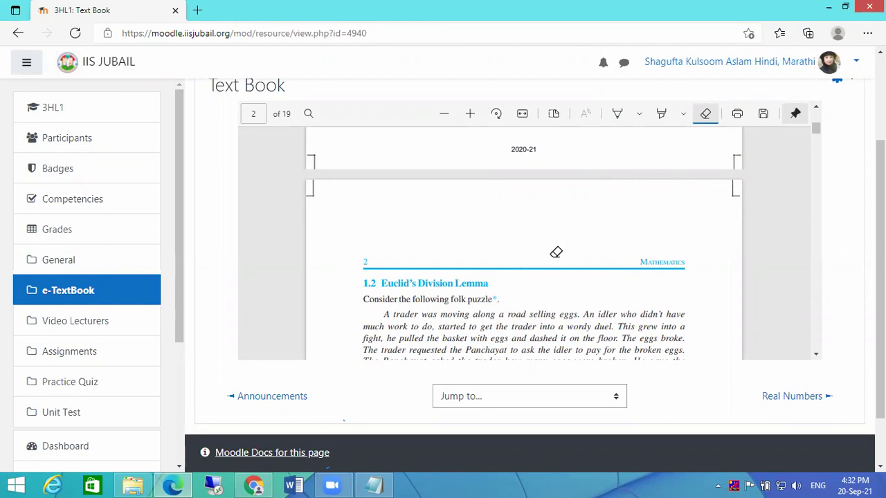
- Highlight words in the paragraph's second line yellow, then head back to the e-TextBook section
click(661, 114)
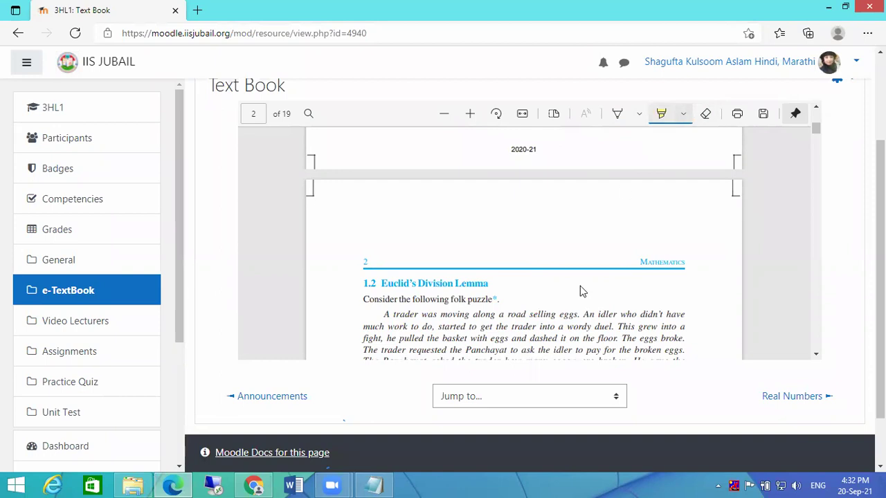
drag(524, 328, 588, 328)
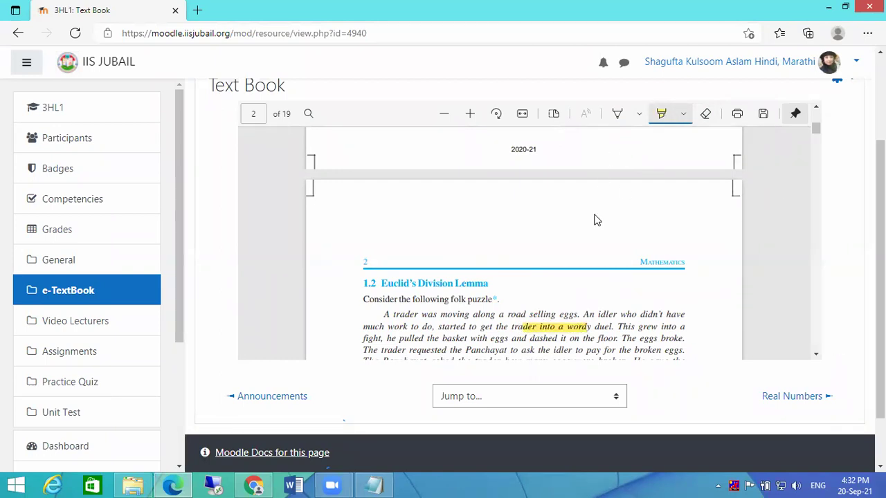
scroll(720, 222, up, 5)
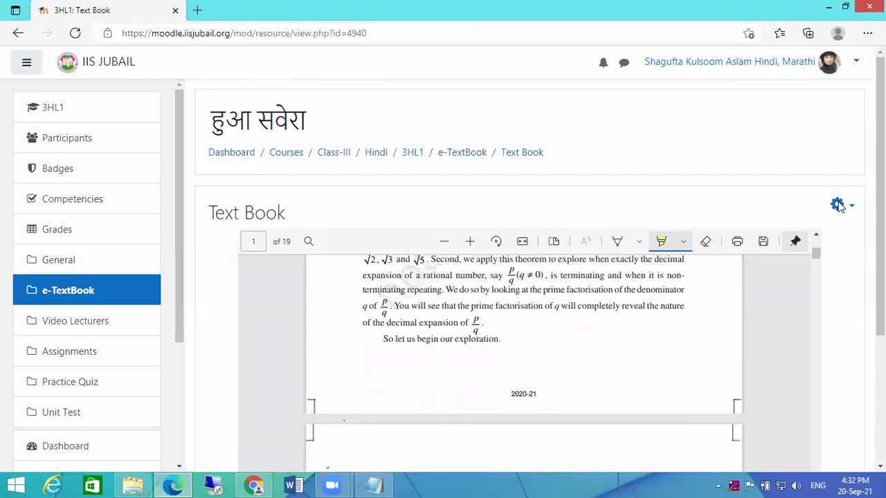
scroll(823, 222, down, 5)
scroll(817, 212, up, 2)
scroll(817, 212, down, 3)
scroll(554, 207, up, 3)
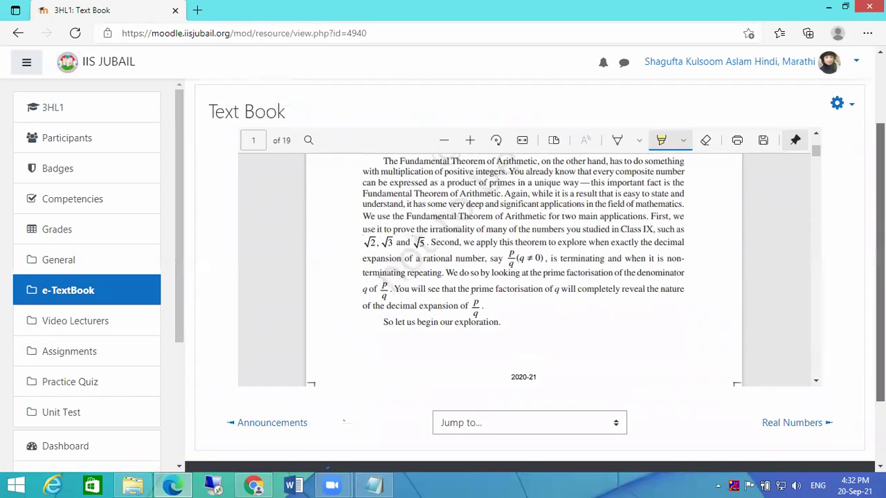
click(455, 153)
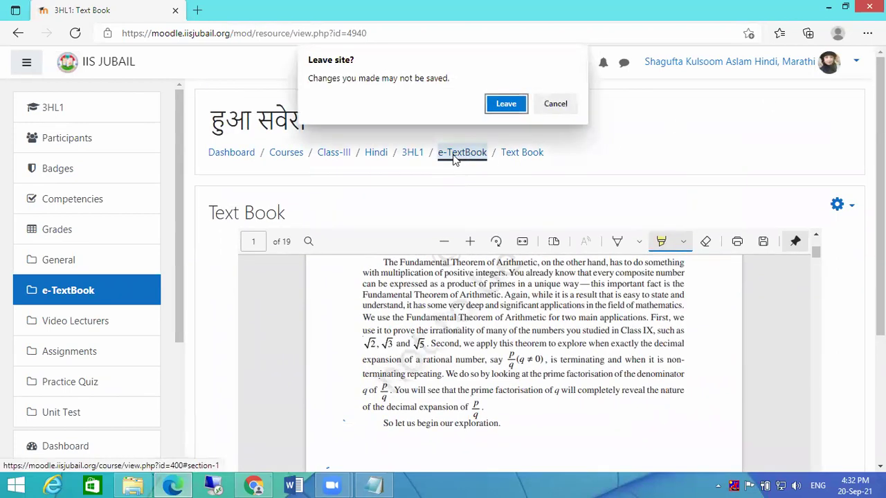
- Leave the Text Book page, scroll through the 9-page Real Numbers PDF, and return to e-TextBook
click(497, 102)
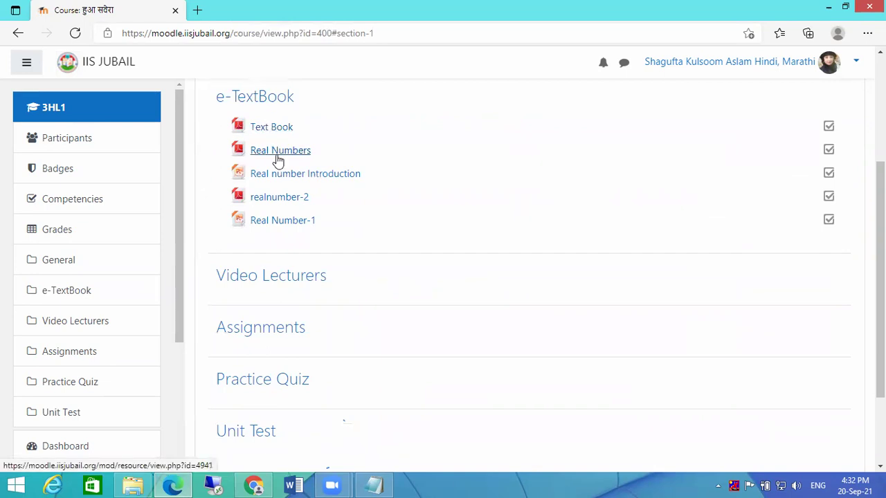
click(277, 152)
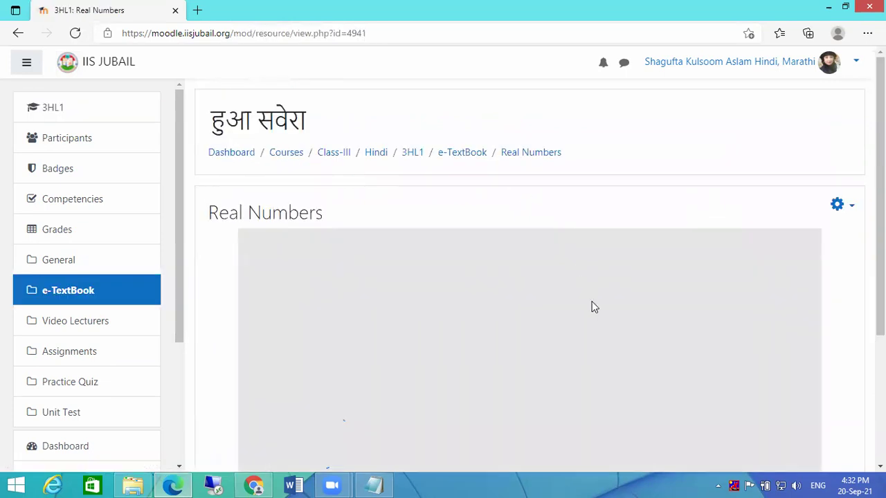
scroll(653, 308, down, 15)
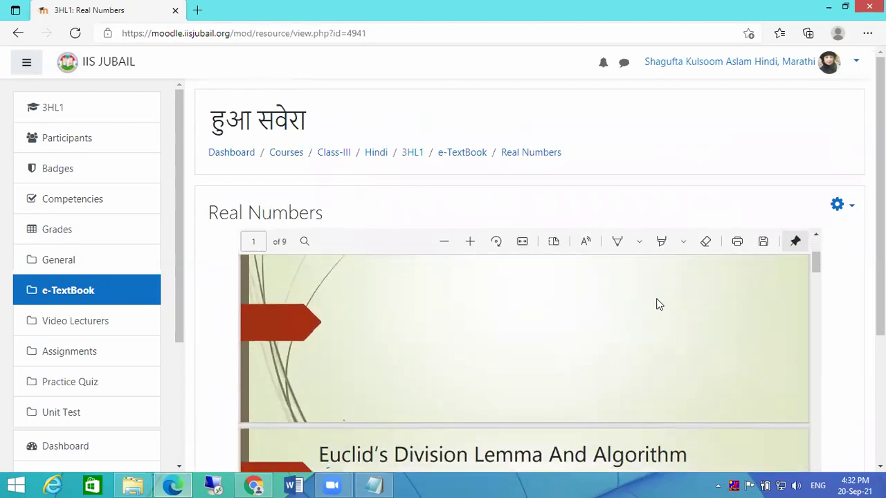
scroll(650, 308, down, 5)
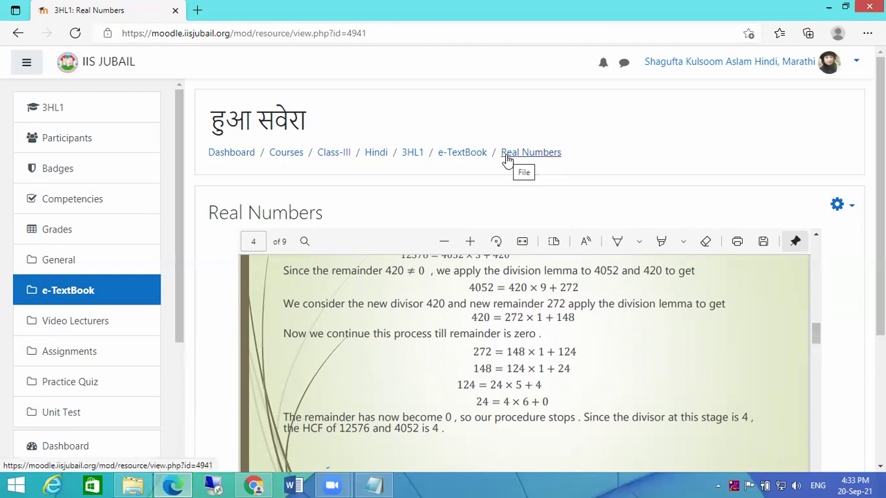
click(463, 158)
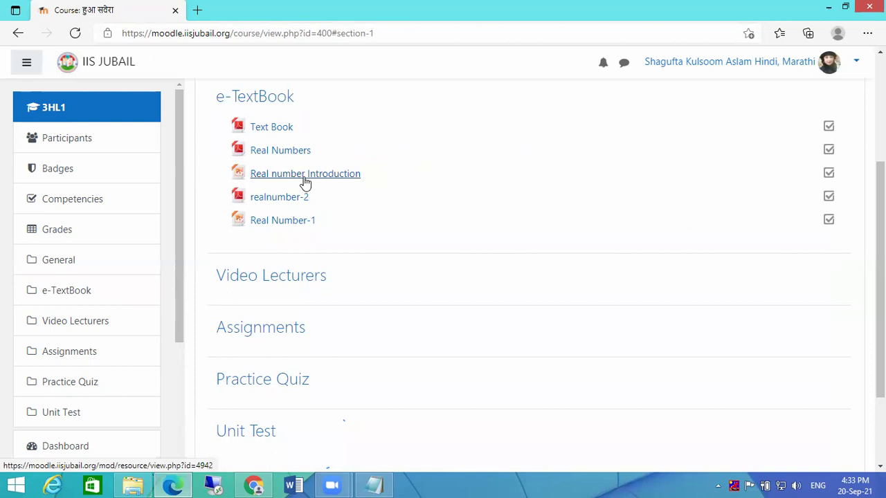
click(303, 174)
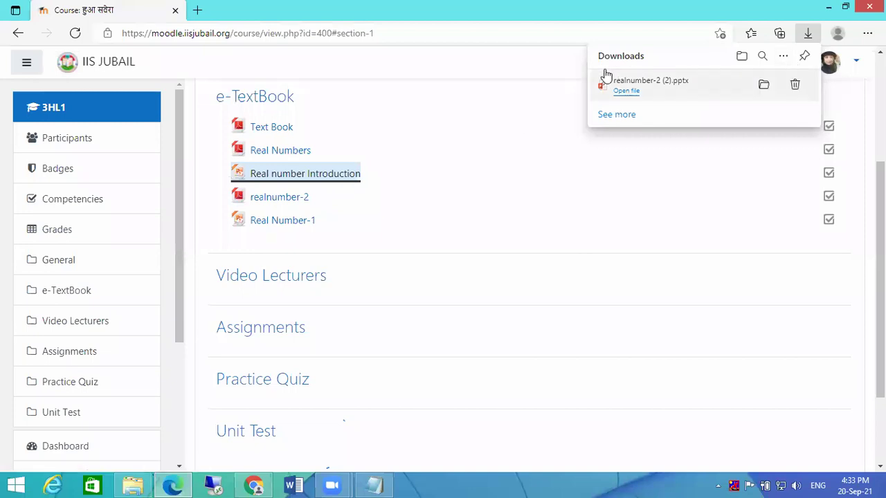
click(273, 200)
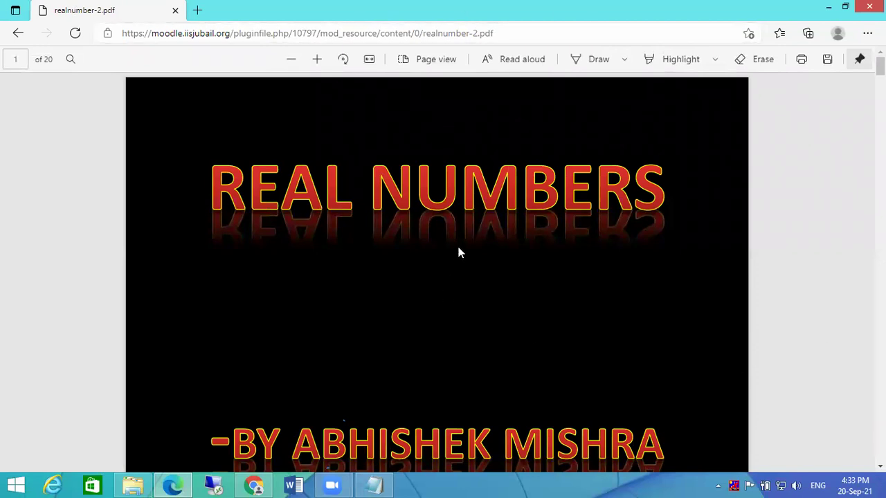
scroll(518, 256, down, 4)
scroll(519, 261, up, 5)
click(18, 36)
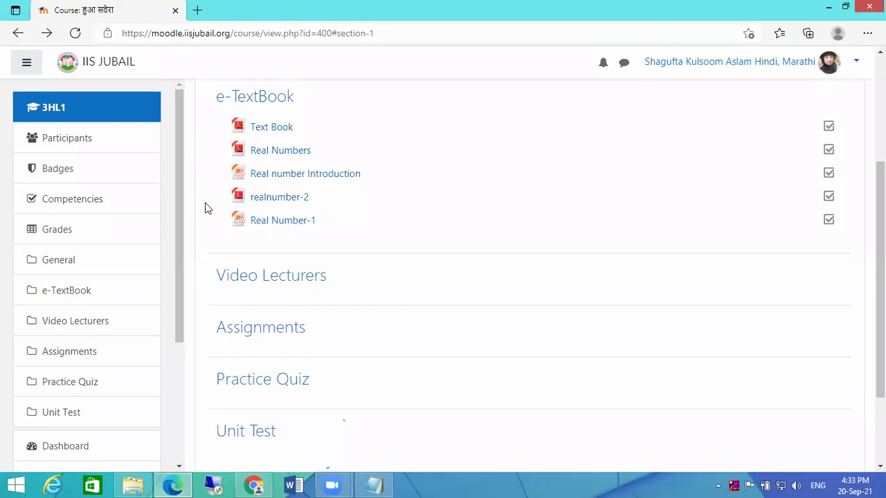
click(272, 200)
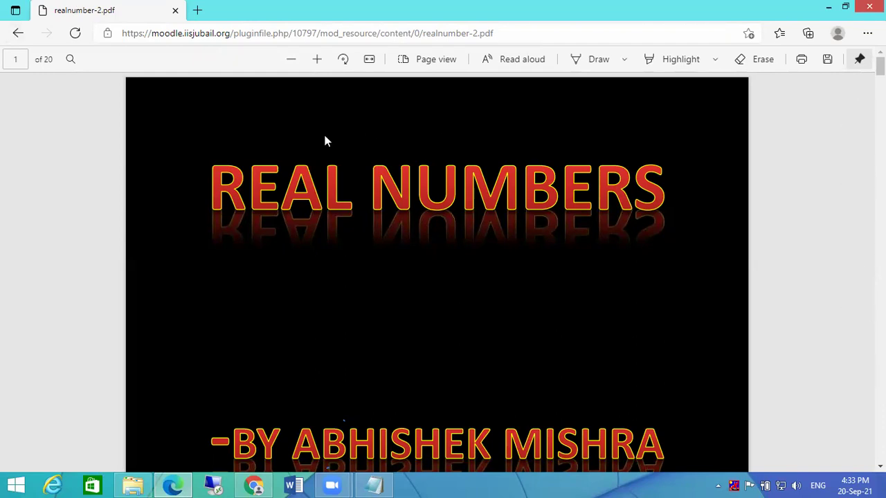
click(12, 36)
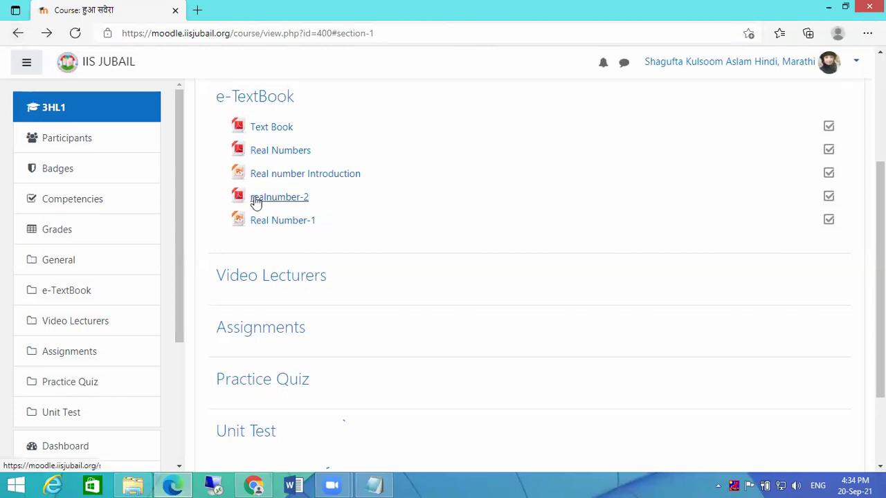
scroll(469, 228, up, 3)
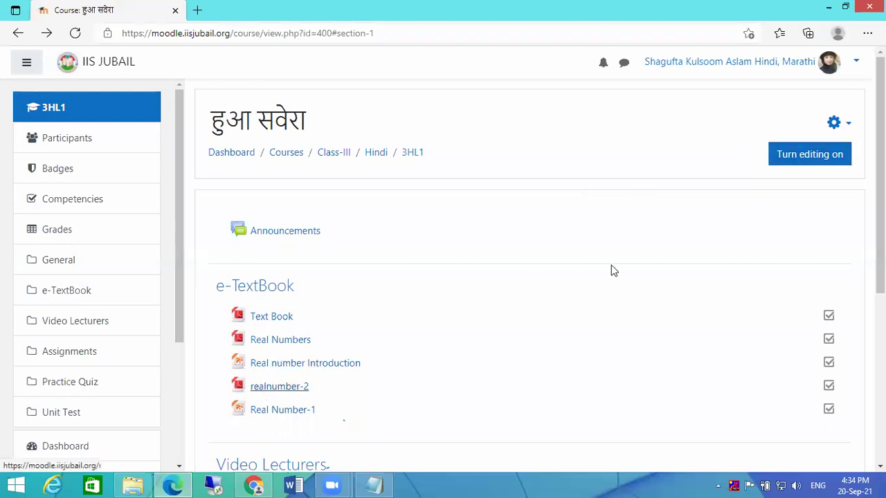
- Turn editing on and set realnumber-2's Appearance display to Embed, then save
click(810, 155)
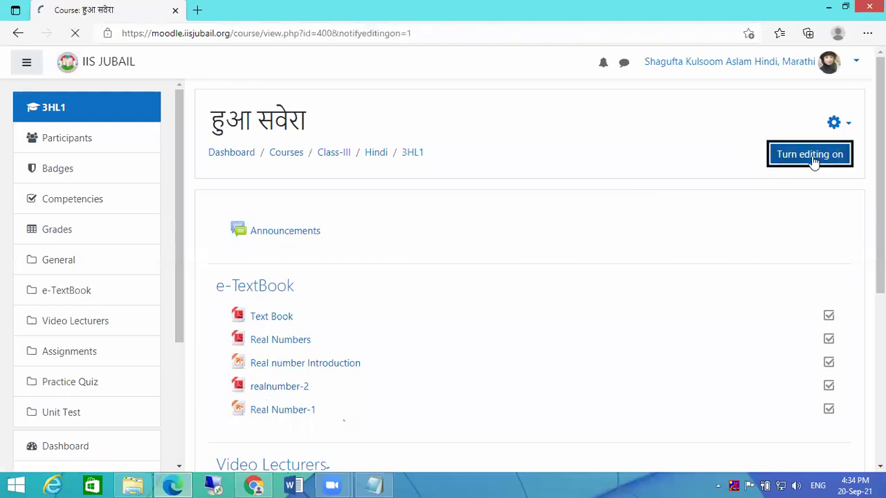
scroll(407, 220, down, 3)
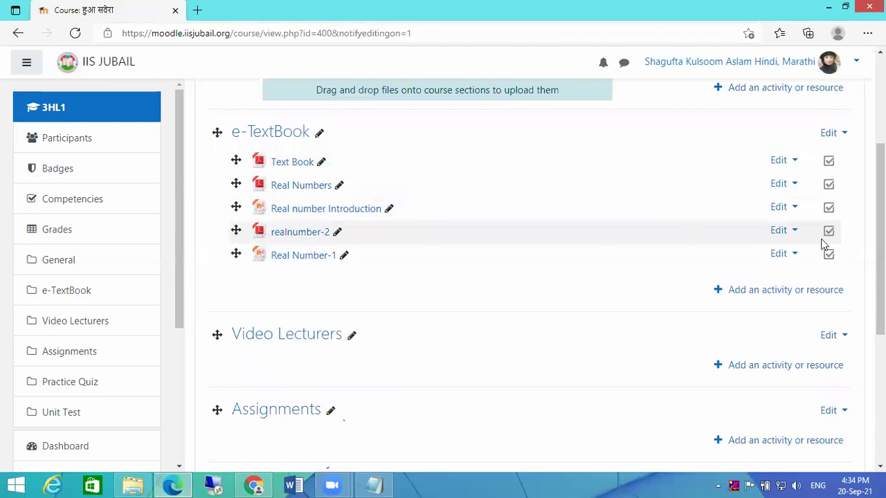
click(782, 231)
click(735, 253)
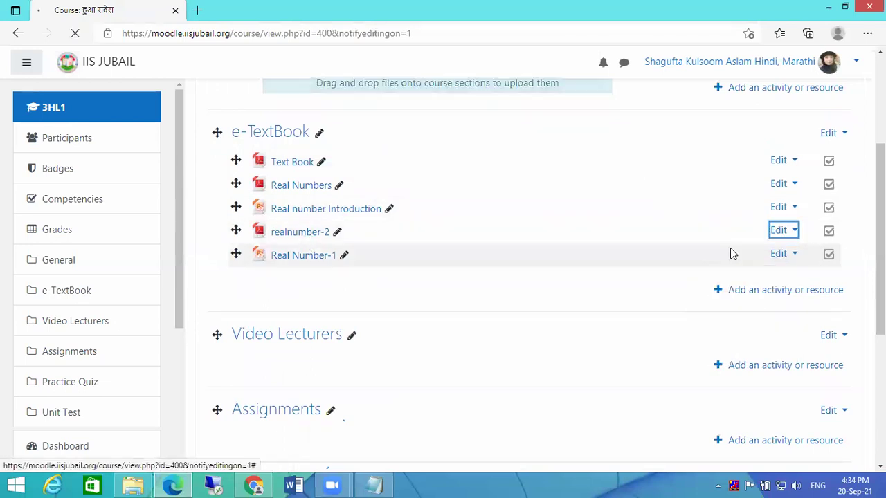
scroll(609, 256, down, 3)
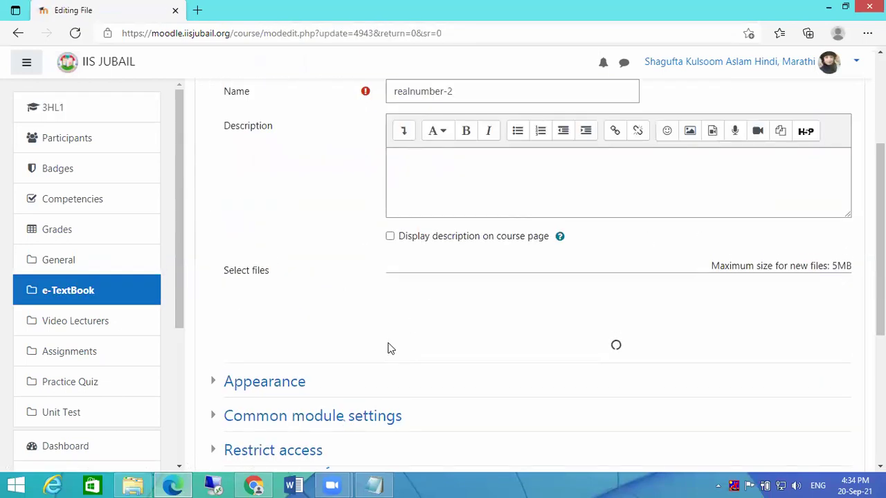
scroll(389, 348, down, 3)
click(293, 254)
click(436, 272)
click(409, 315)
scroll(557, 299, down, 5)
click(450, 314)
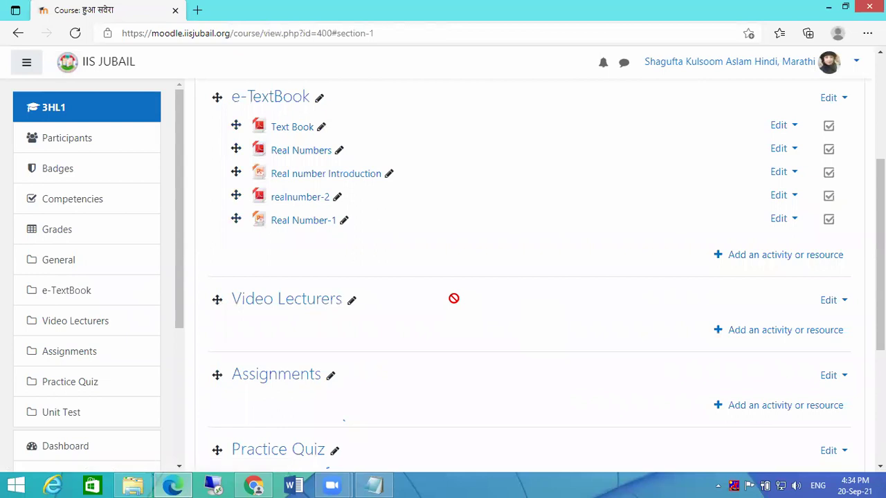
- Turn editing off, scroll through the embedded 20-page realnumber-2 PDF, and return to e-TextBook
scroll(537, 253, up, 3)
click(820, 164)
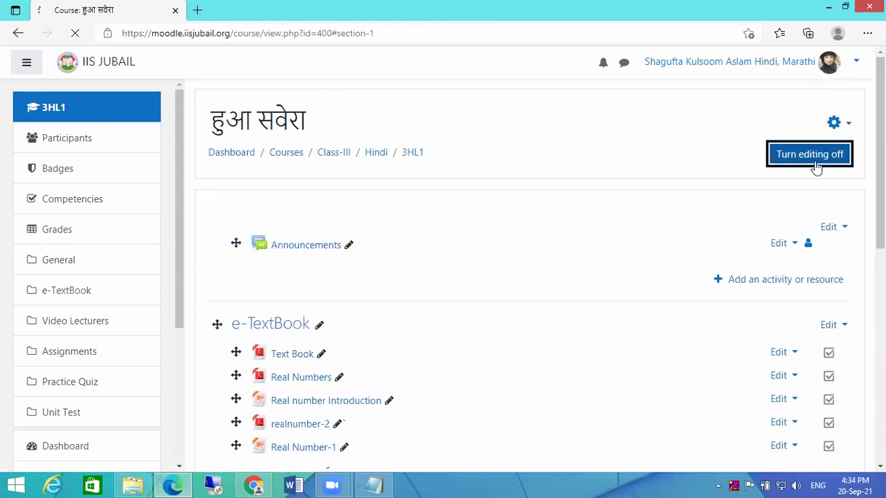
click(289, 391)
scroll(718, 262, down, 1)
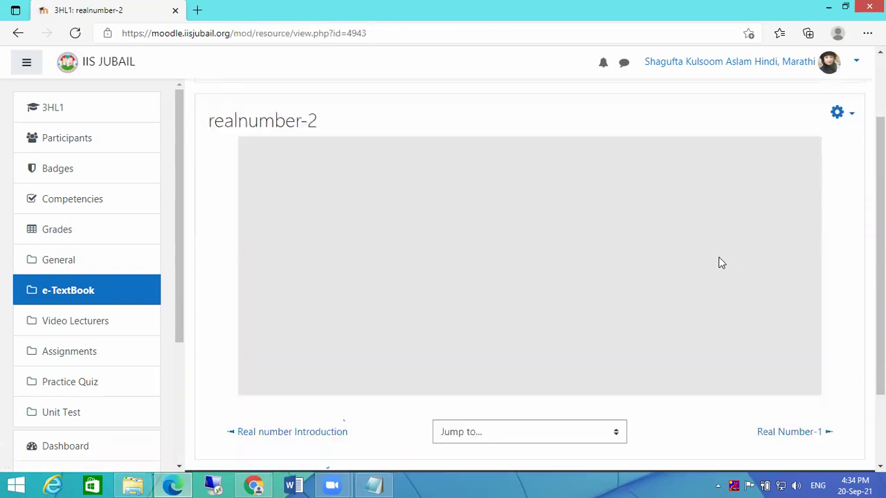
scroll(718, 262, down, 2)
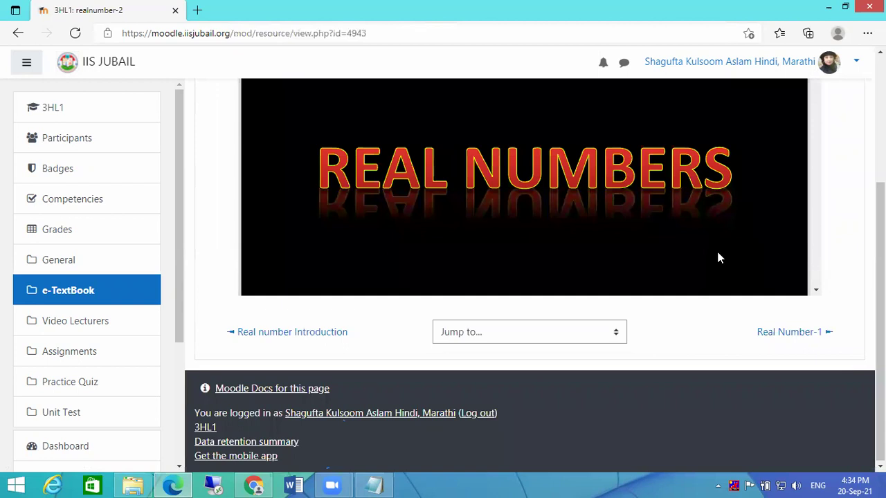
scroll(722, 240, up, 3)
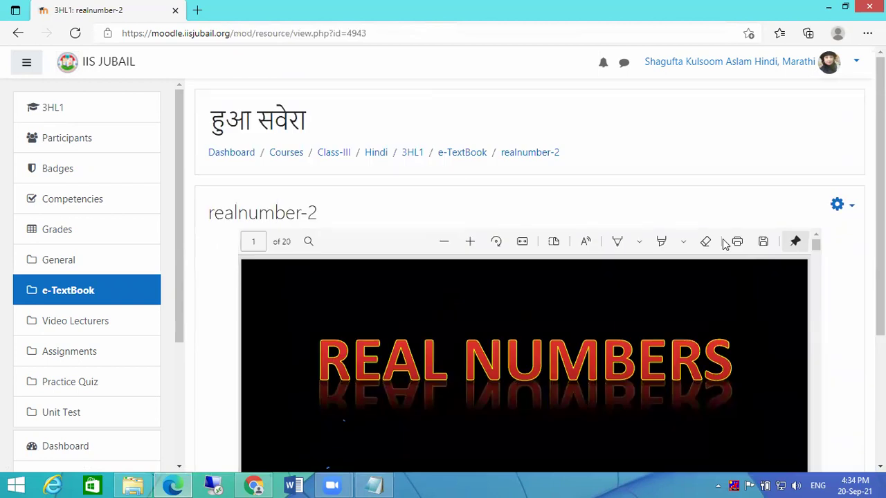
scroll(699, 235, down, 5)
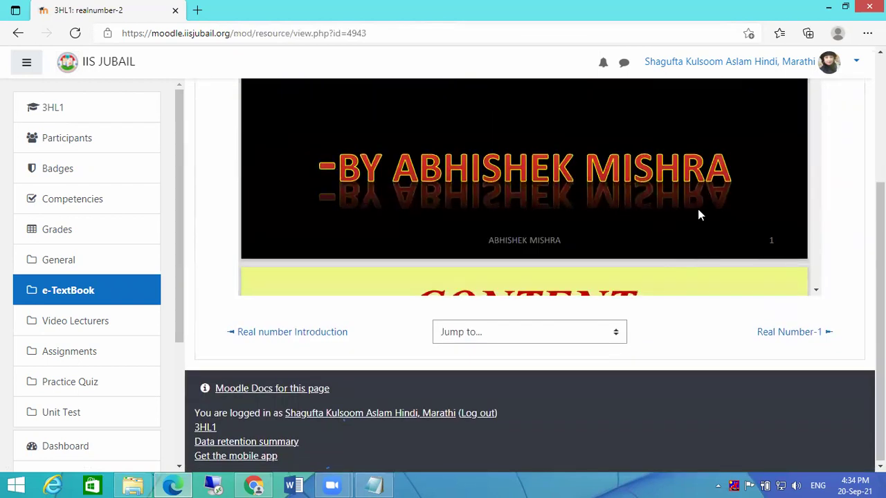
scroll(697, 209, up, 1)
scroll(697, 209, up, 2)
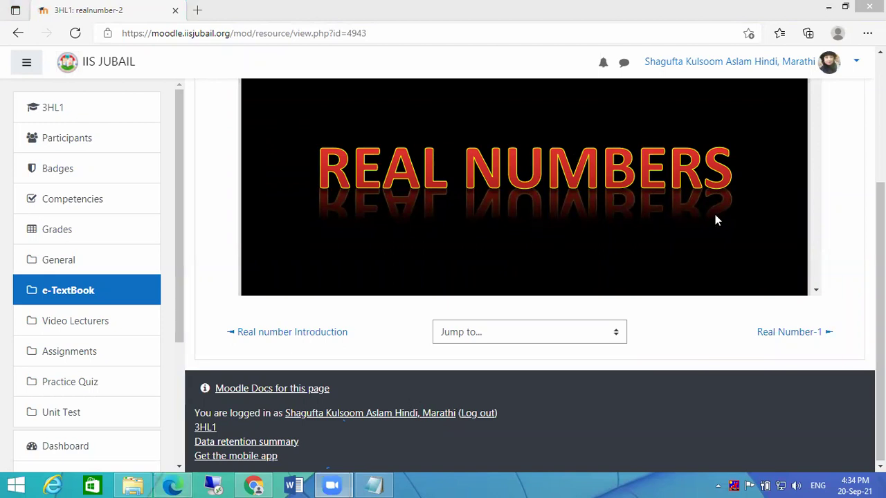
scroll(840, 203, up, 3)
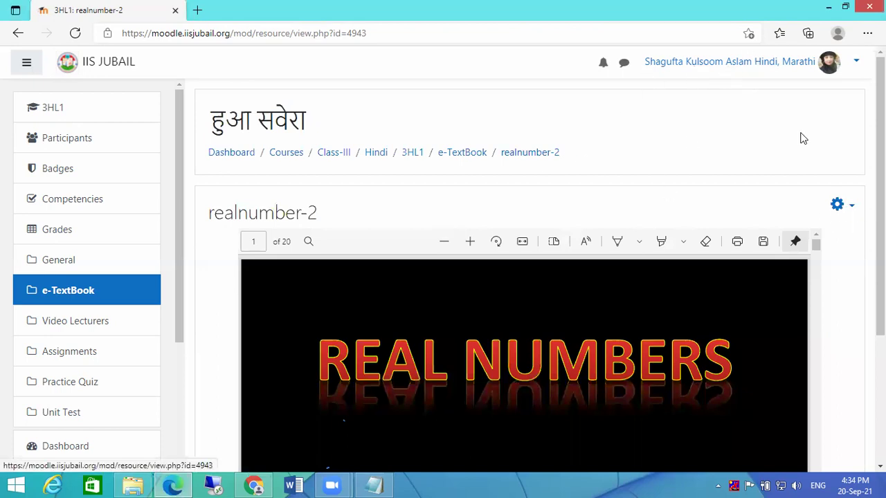
click(450, 153)
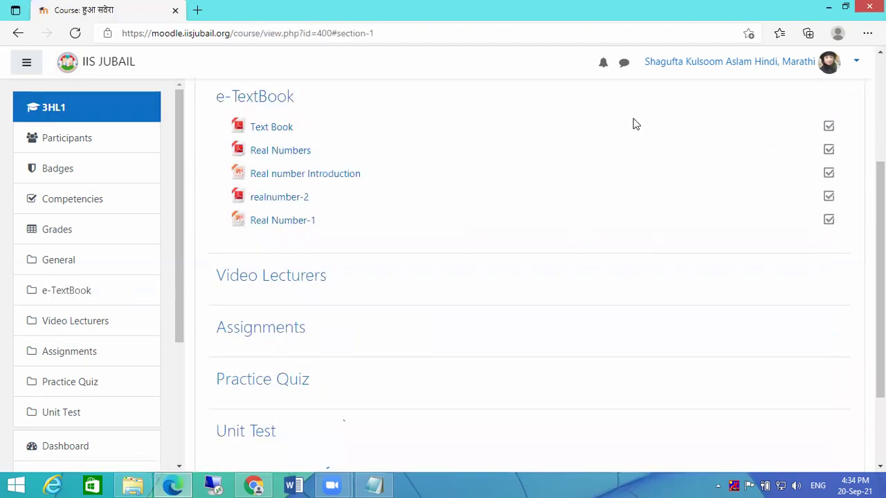
- Turn editing on and capitalise the first letter of realnumber-2's name in its settings
scroll(664, 184, up, 2)
click(803, 93)
scroll(468, 277, down, 3)
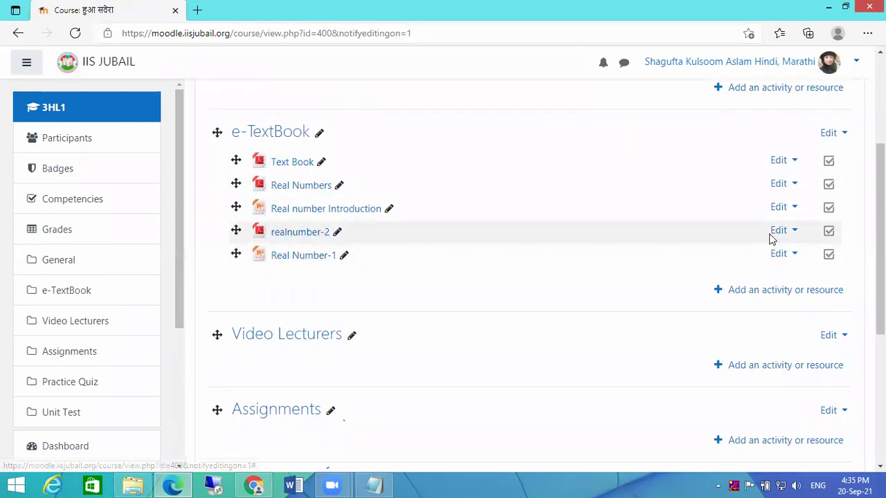
click(795, 231)
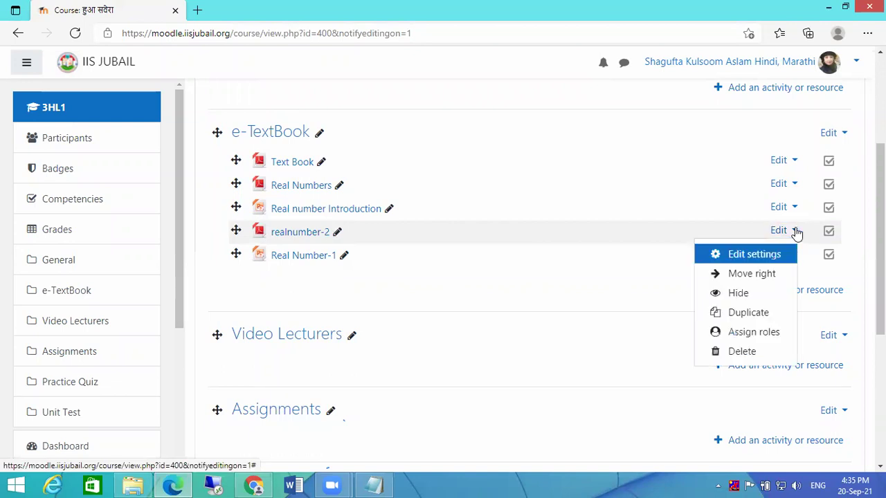
click(747, 256)
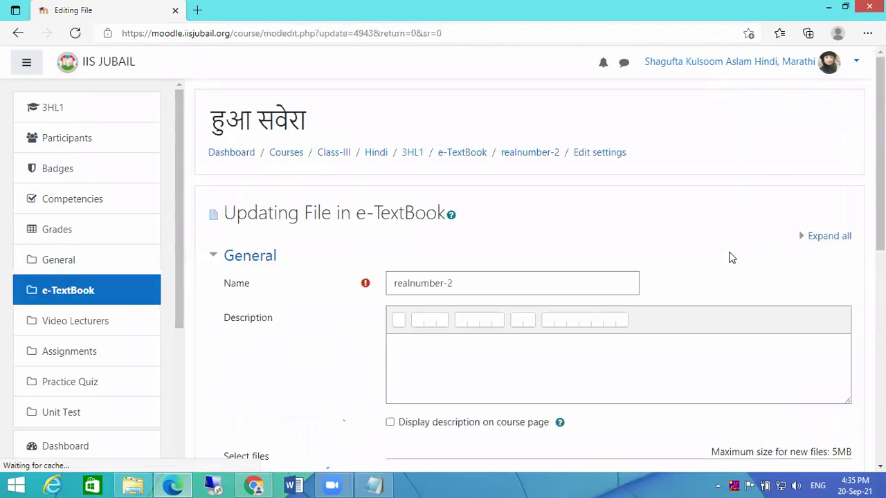
click(395, 219)
key(Delete)
text(R)
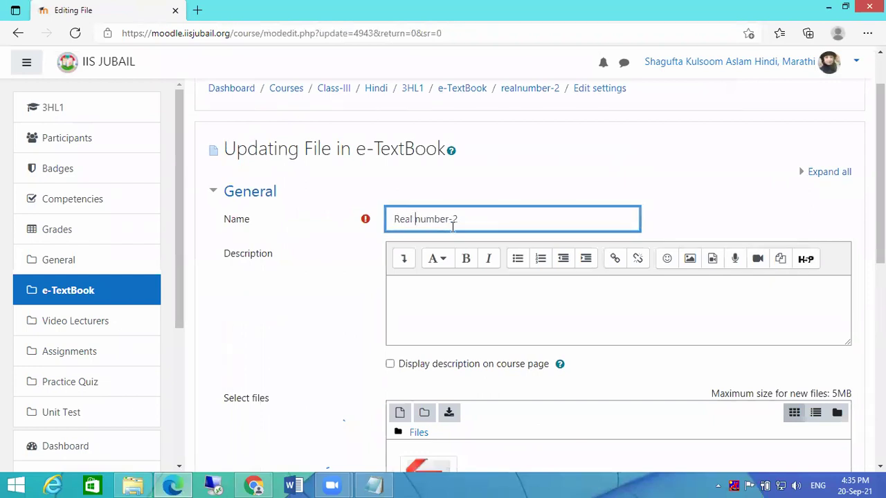
- Change the file's Appearance display from Embed to Automatic and save
scroll(496, 222, down, 5)
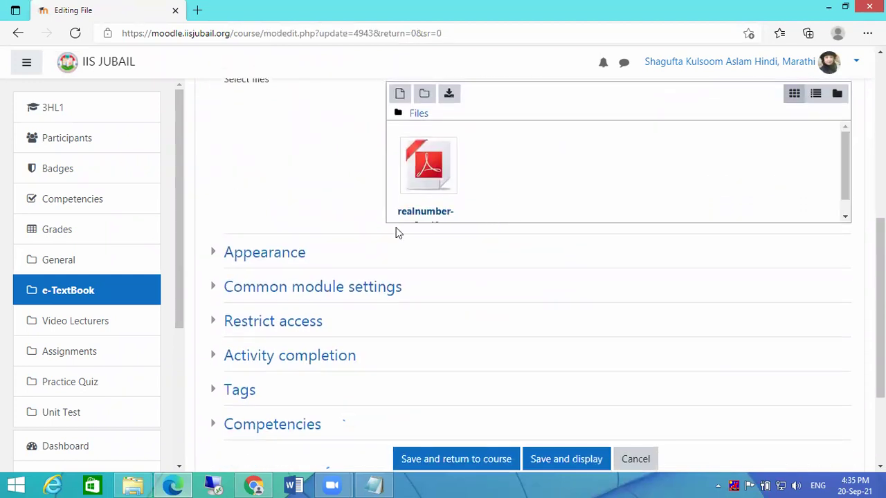
click(225, 256)
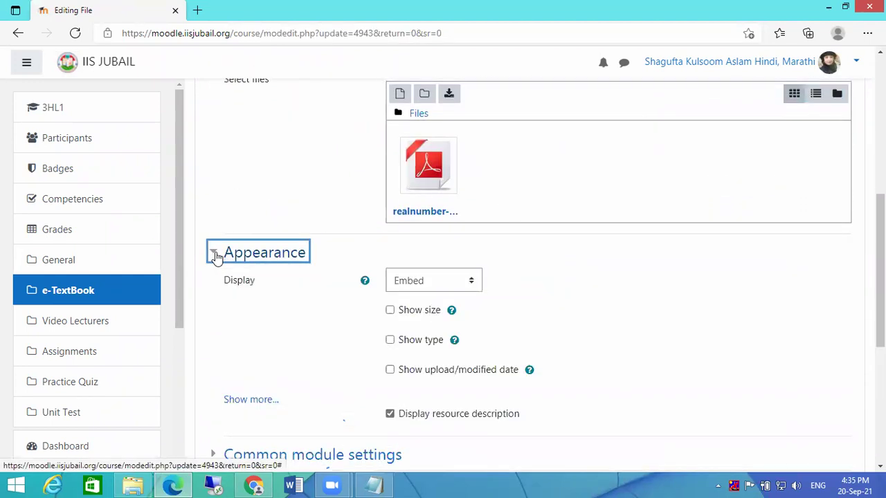
click(426, 285)
click(426, 303)
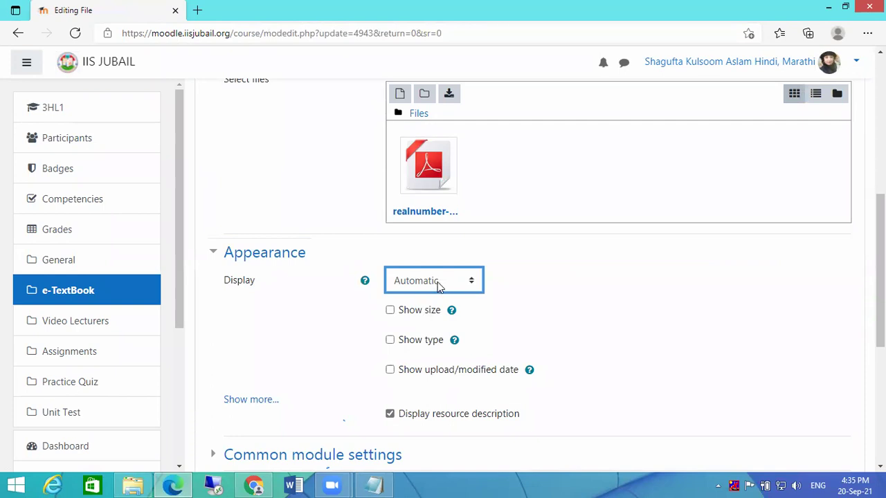
scroll(468, 282, down, 5)
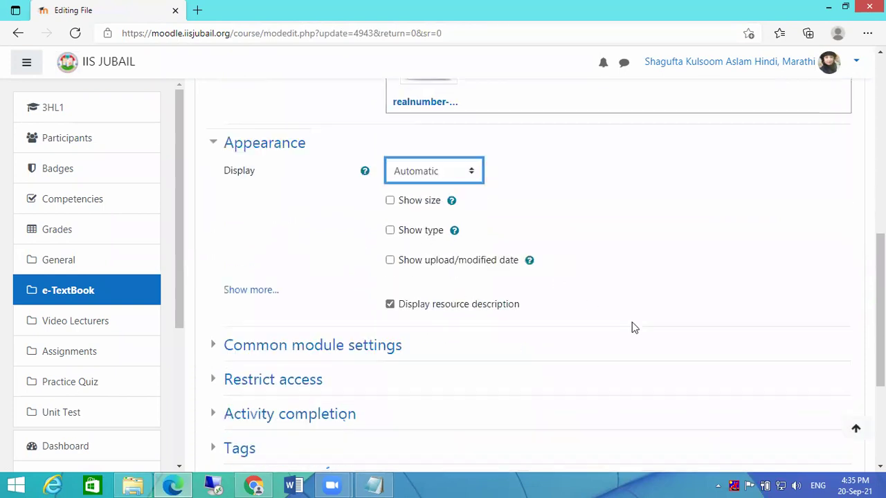
click(455, 310)
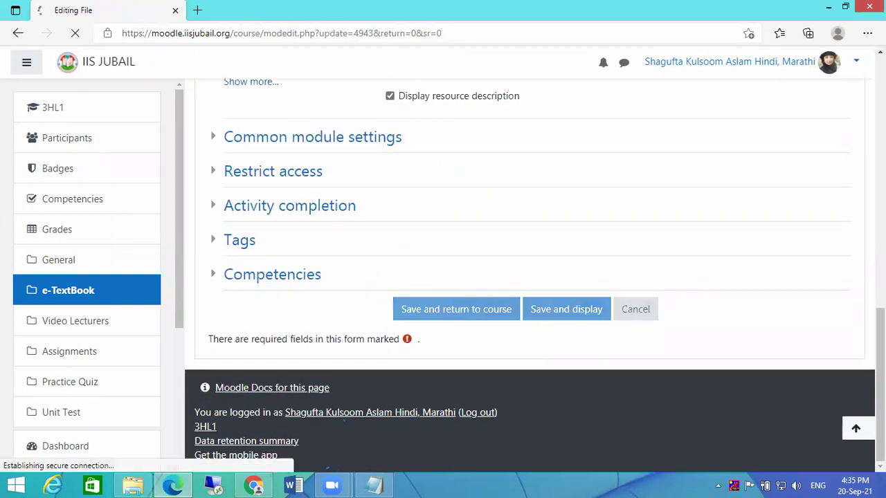
- Turn editing off, scroll through Real number-2 as a standalone 20-page PDF, and go back
click(819, 155)
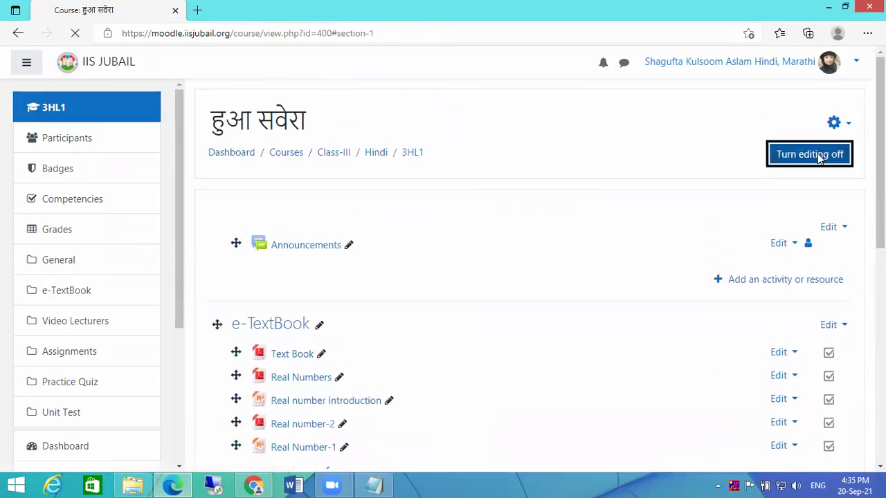
scroll(567, 211, down, 3)
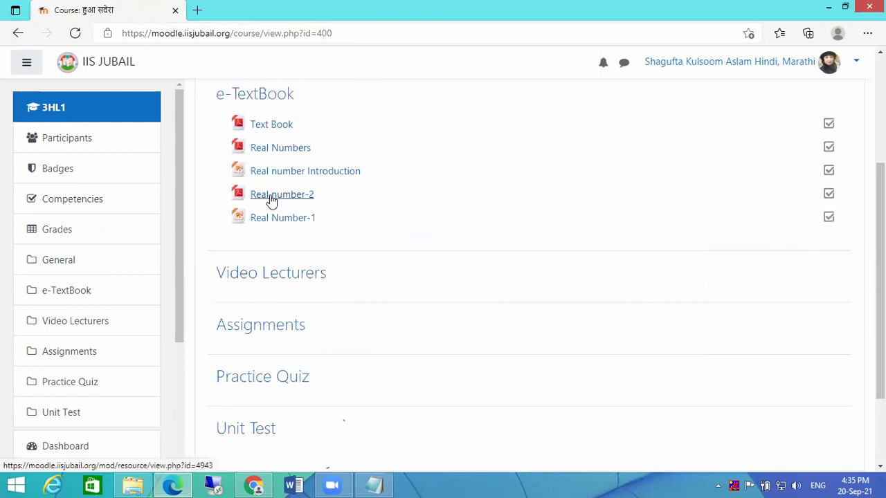
click(272, 196)
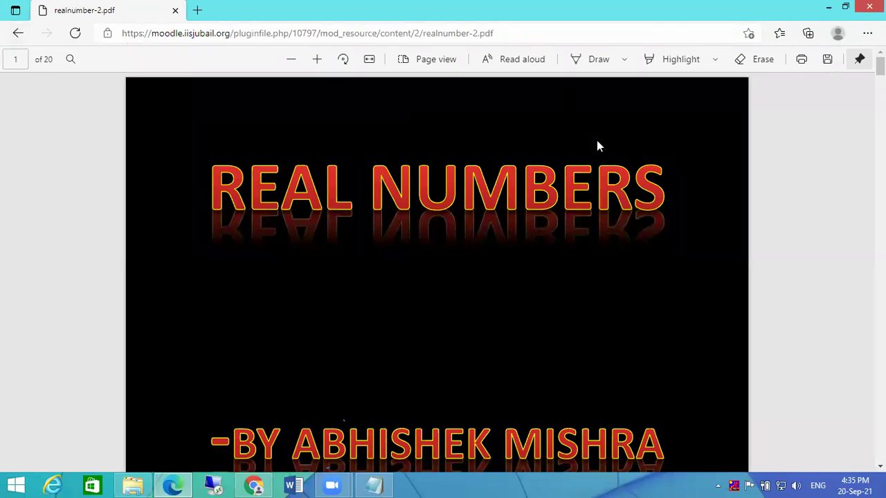
scroll(661, 325, down, 15)
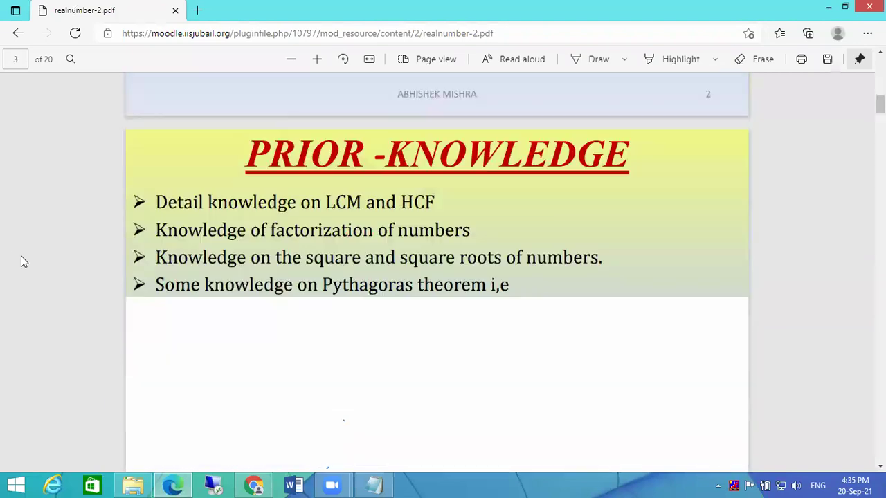
scroll(95, 293, down, 15)
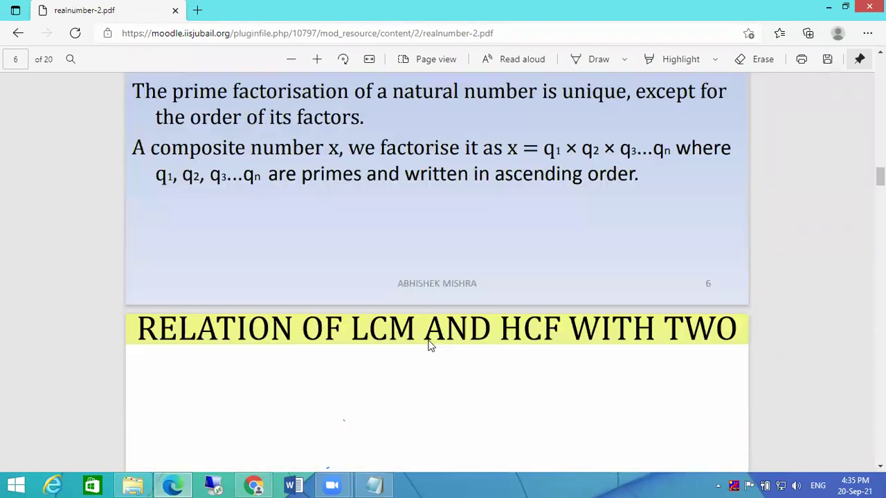
scroll(430, 353, down, 2)
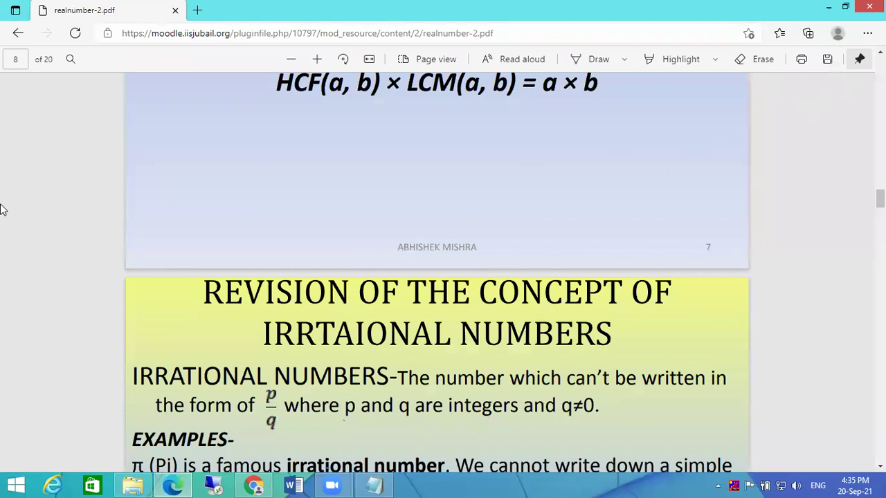
click(18, 36)
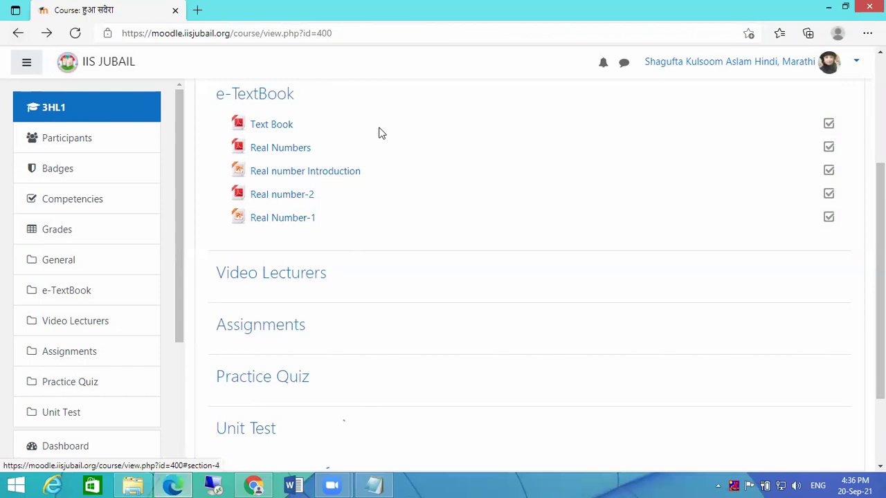
- With editing on, change Real number-2's Display option to Embed and save it
scroll(526, 249, up, 3)
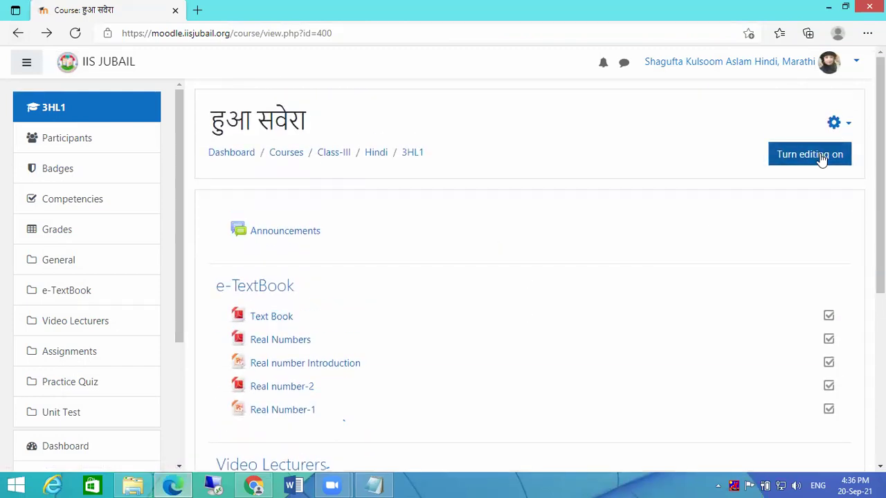
click(821, 157)
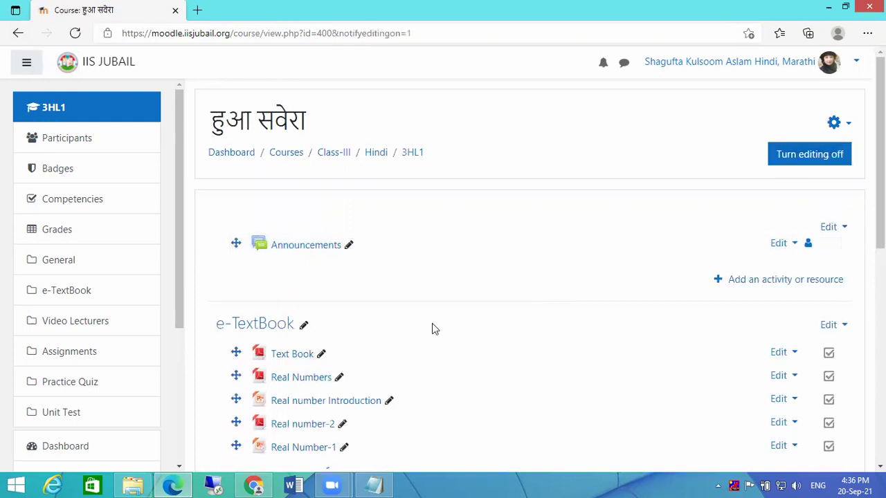
scroll(474, 338, down, 2)
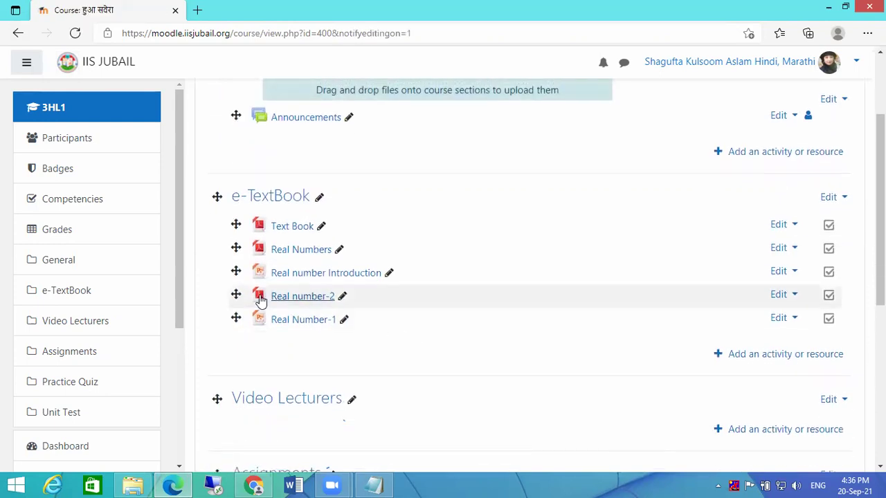
click(791, 296)
click(744, 318)
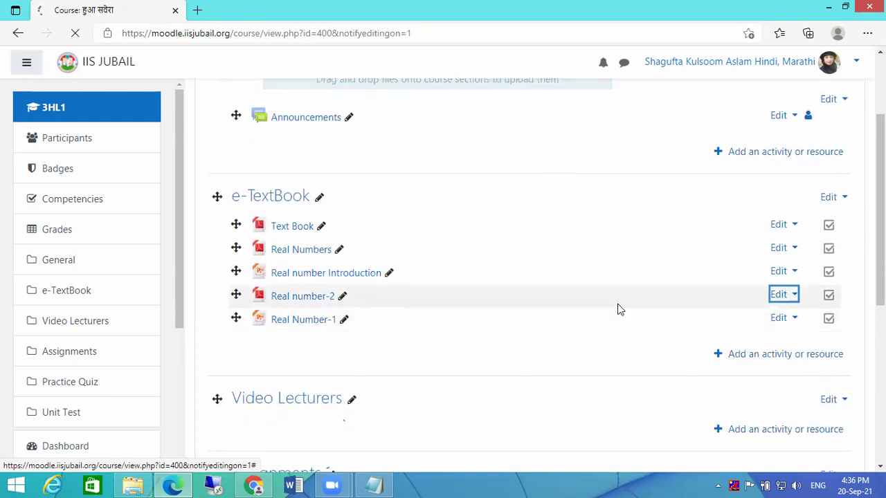
scroll(406, 291, down, 3)
scroll(336, 350, down, 6)
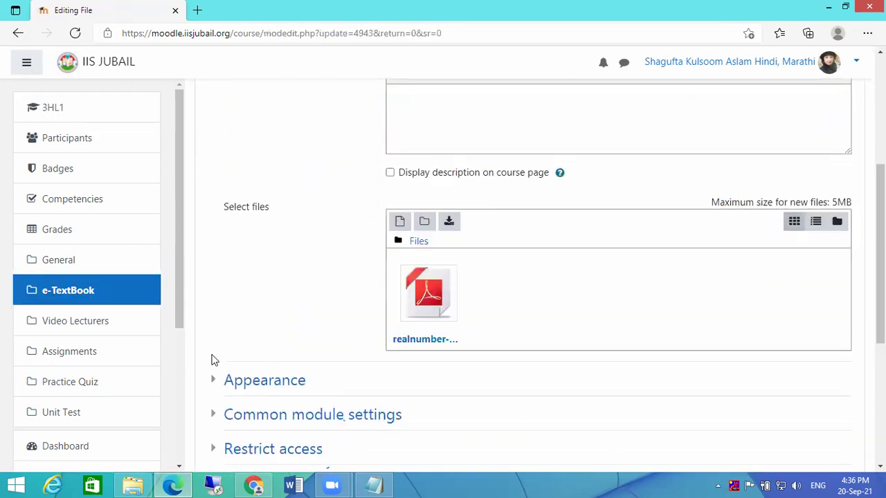
click(228, 253)
click(432, 281)
click(409, 316)
scroll(574, 311, down, 5)
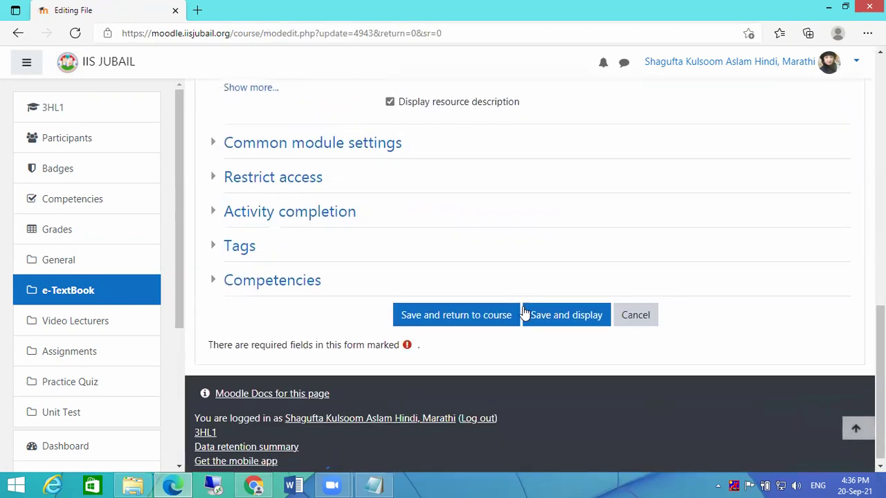
click(446, 312)
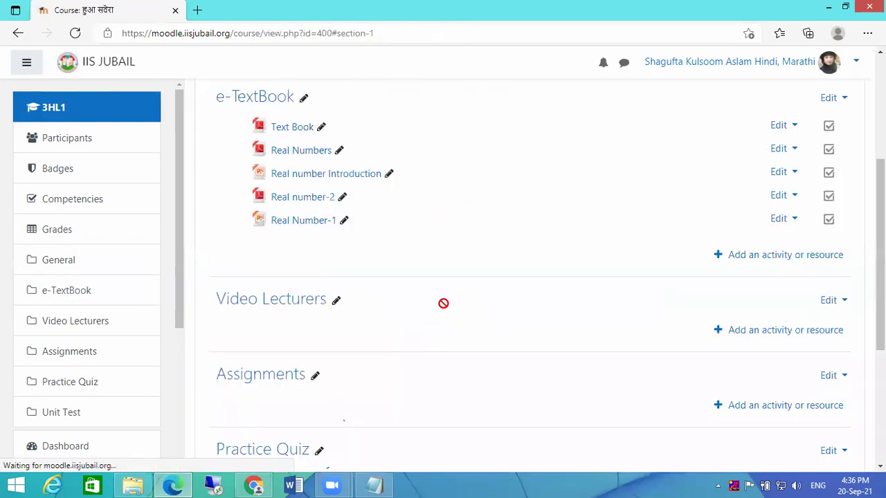
- Turn editing off and open Real number-2 to view its embedded PDF
scroll(834, 110, up, 3)
click(810, 160)
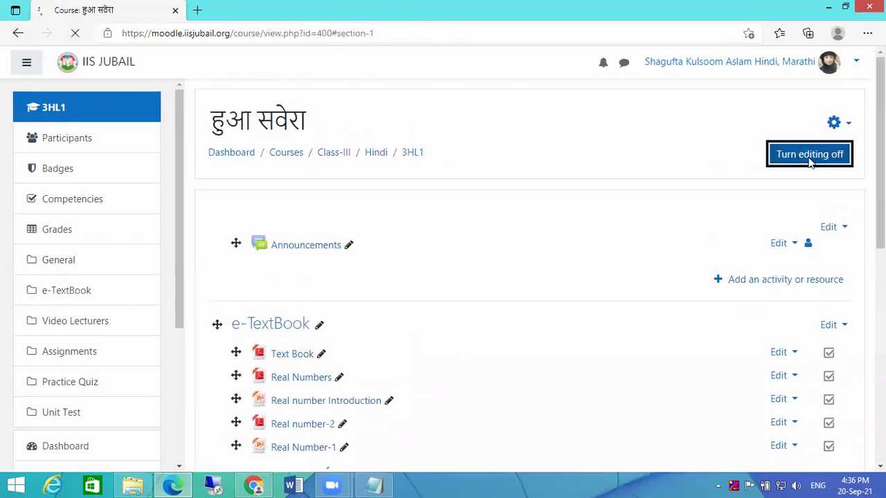
scroll(281, 212, down, 3)
click(283, 132)
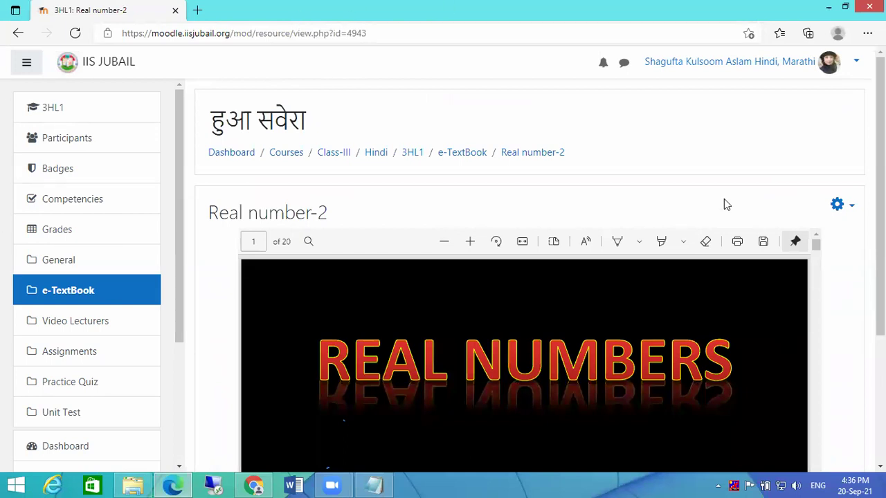
scroll(748, 332, down, 3)
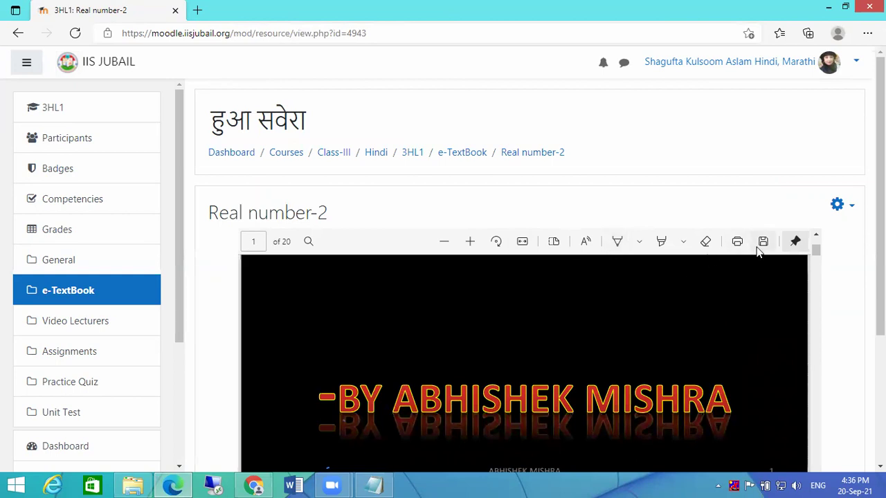
scroll(745, 330, down, 5)
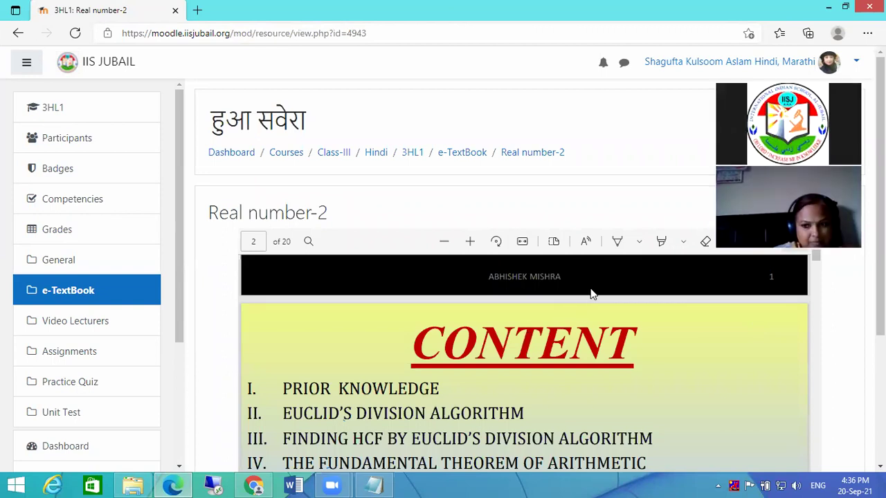
scroll(593, 200, down, 5)
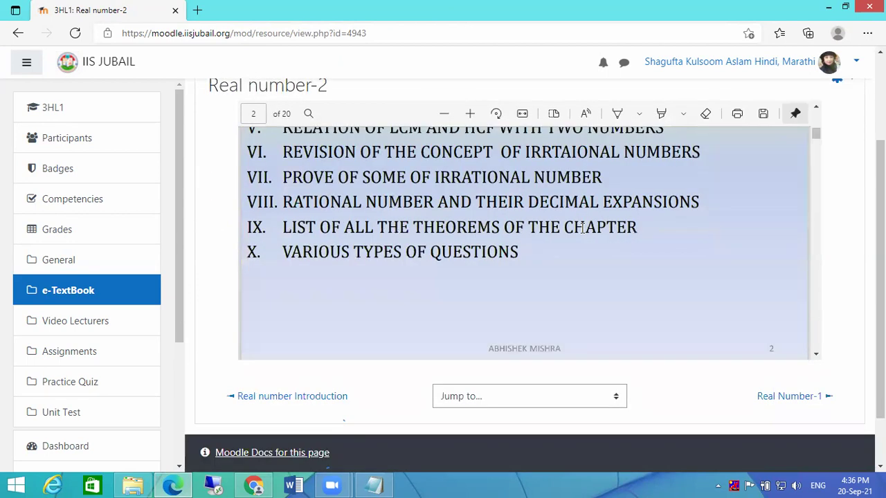
scroll(583, 229, up, 5)
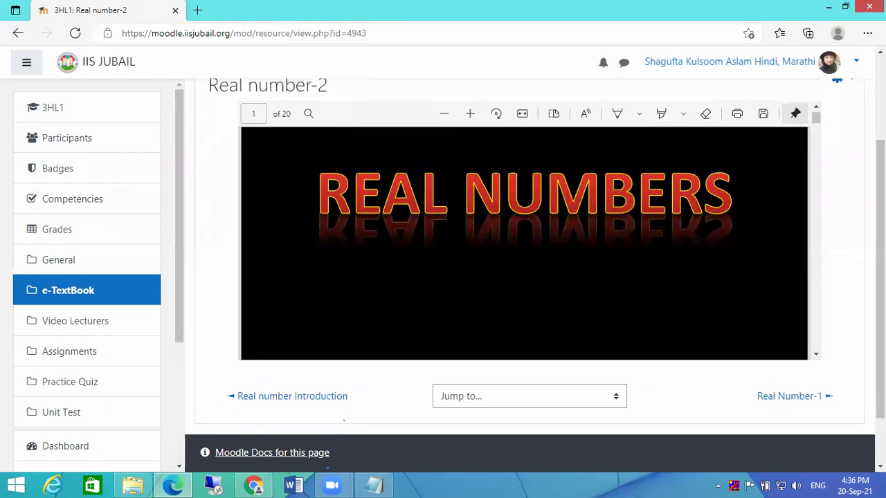
scroll(494, 208, up, 2)
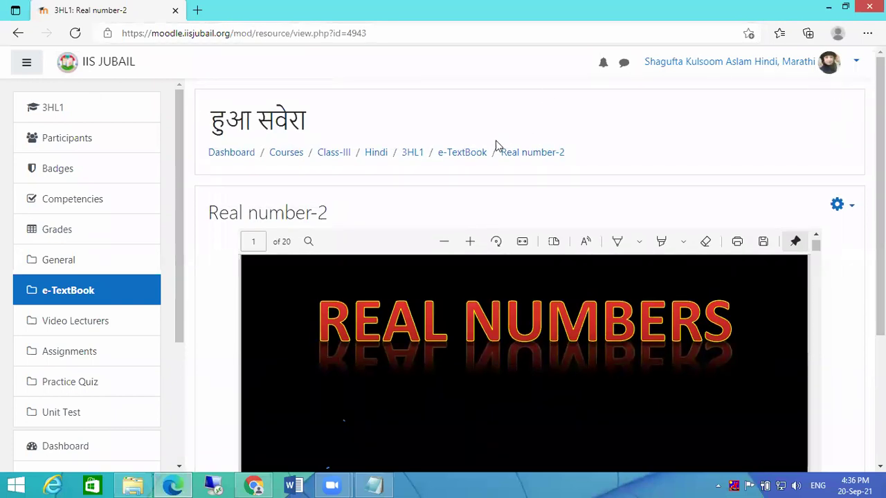
click(459, 154)
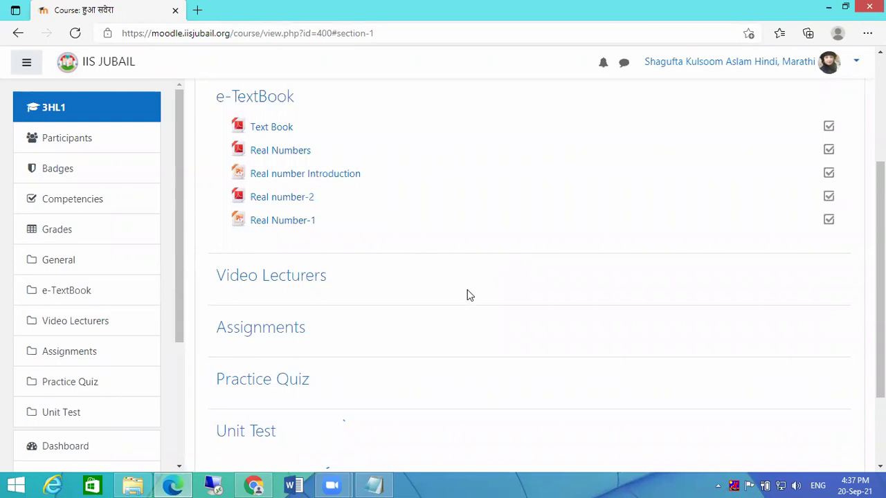
- Search YouTube for 'hindi alphabet song' and open the first result
click(198, 10)
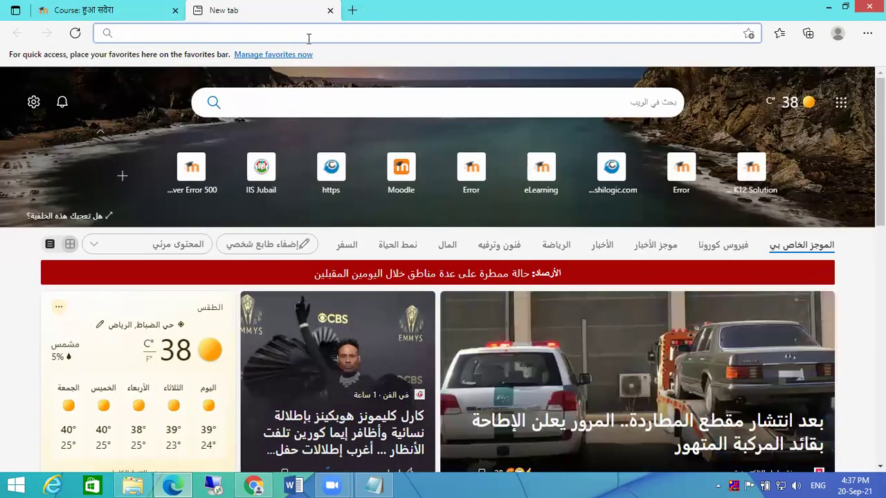
text(youtube)
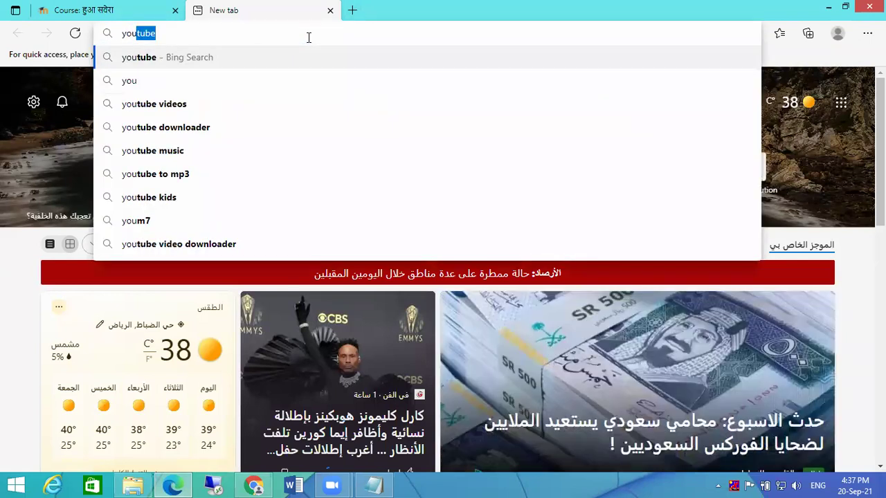
key(Return)
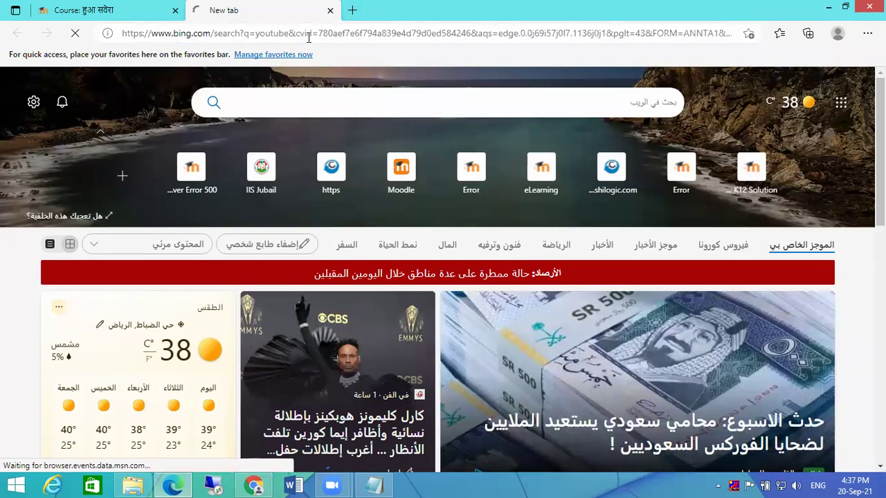
click(140, 166)
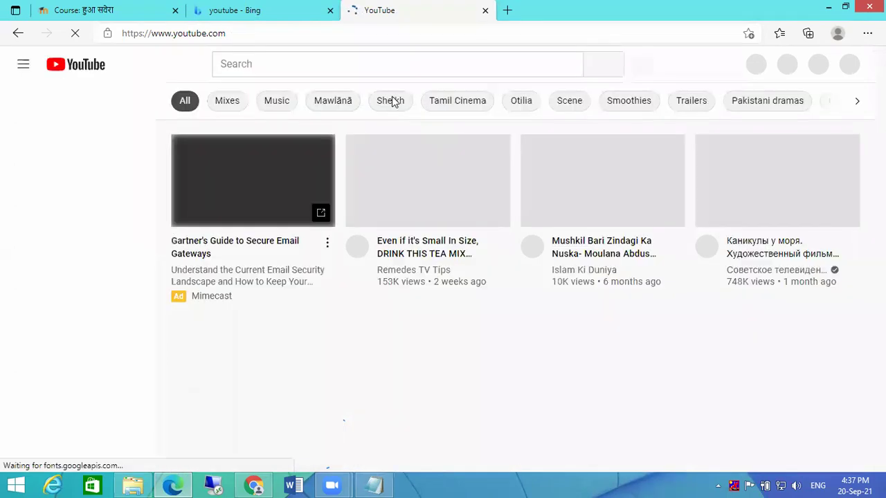
click(282, 63)
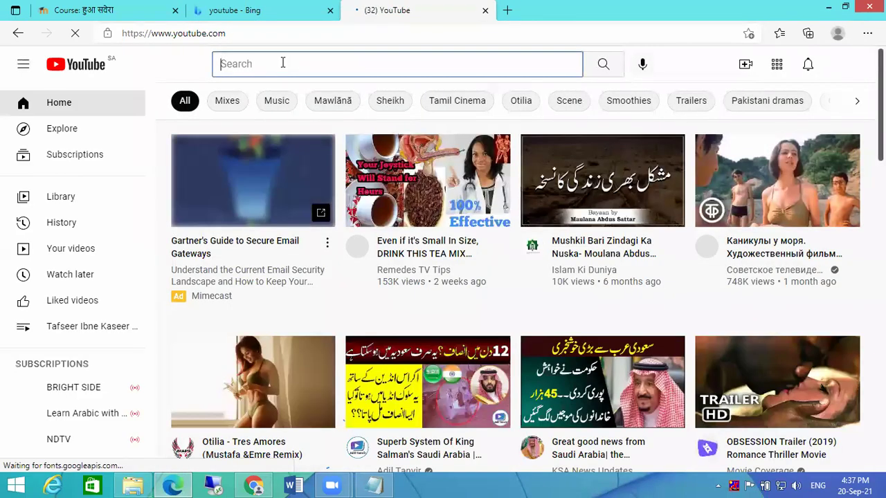
text(hindi)
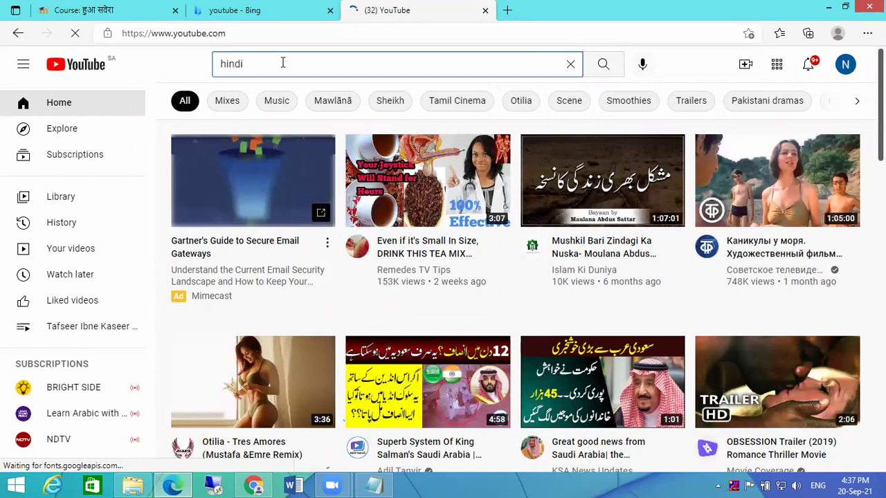
text( al)
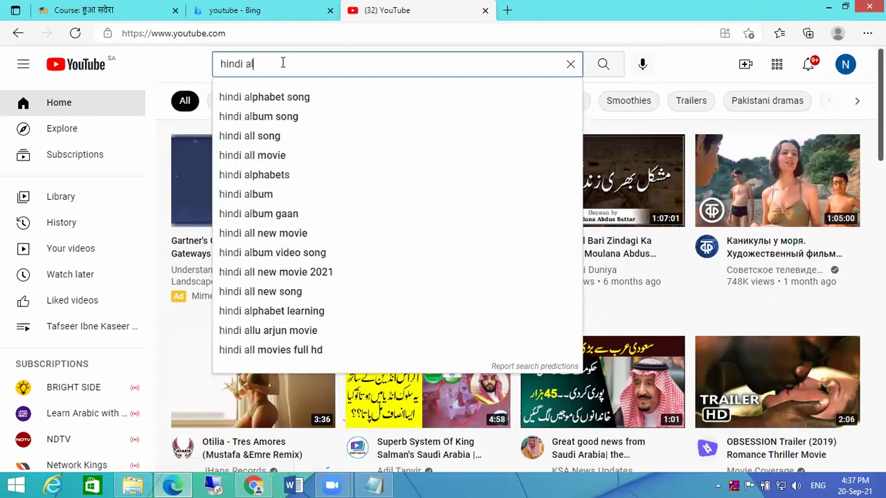
click(278, 97)
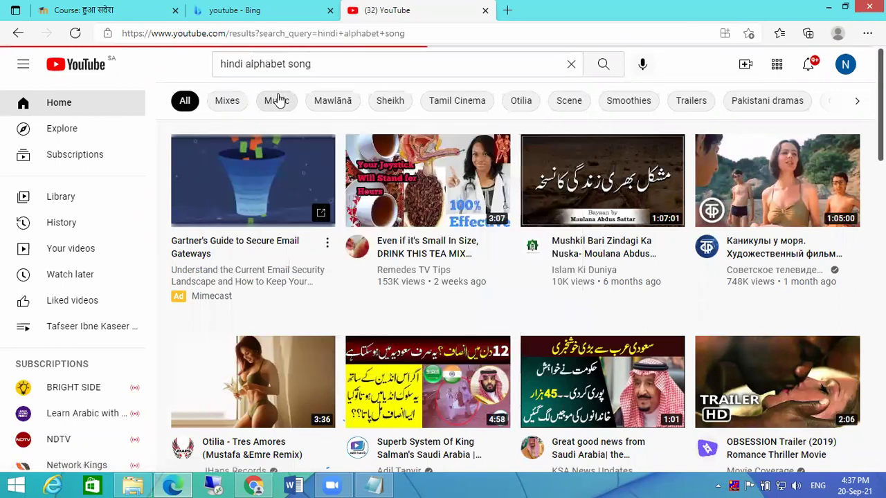
mouse_move(509, 182)
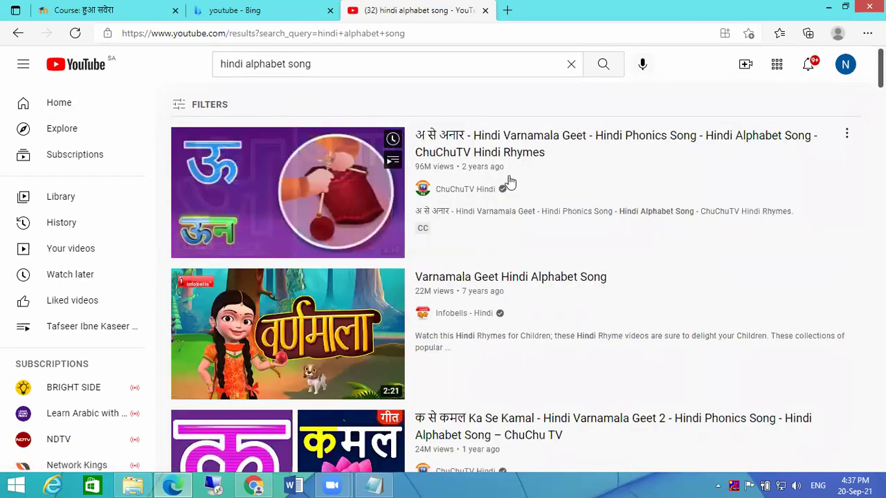
click(277, 178)
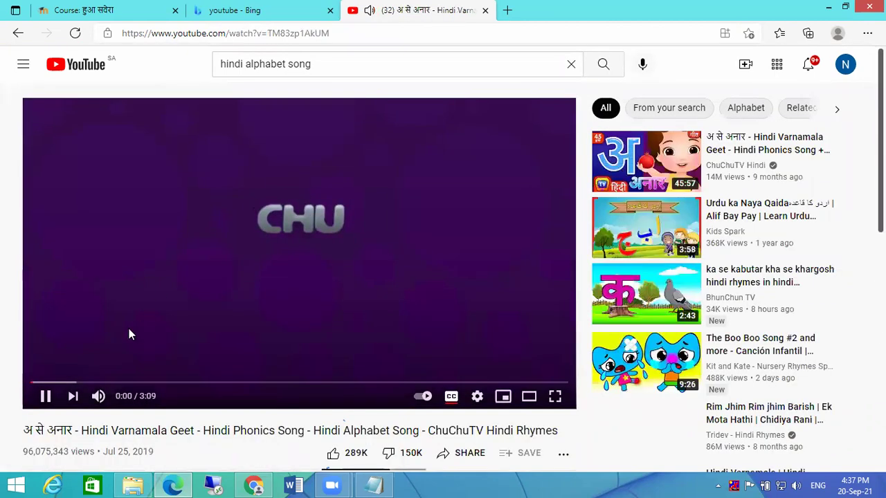
- Pause the video, copy its short share link, and return to the Moodle course tab
click(42, 400)
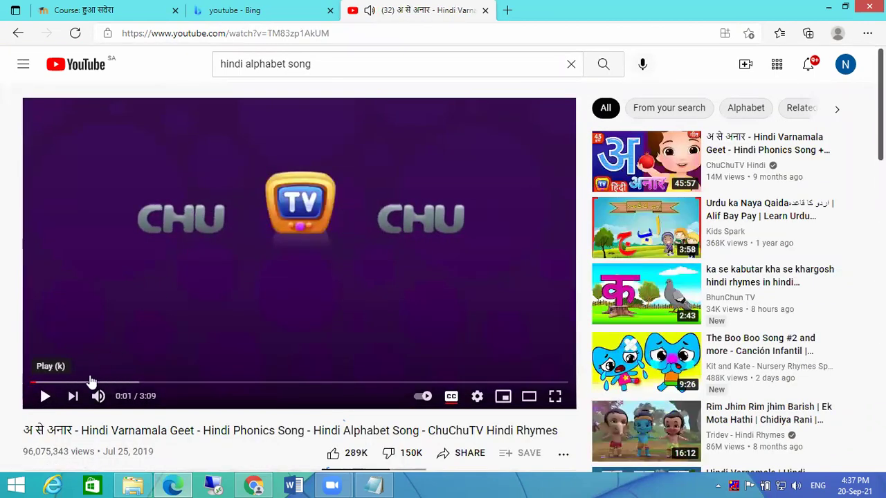
scroll(501, 293, down, 2)
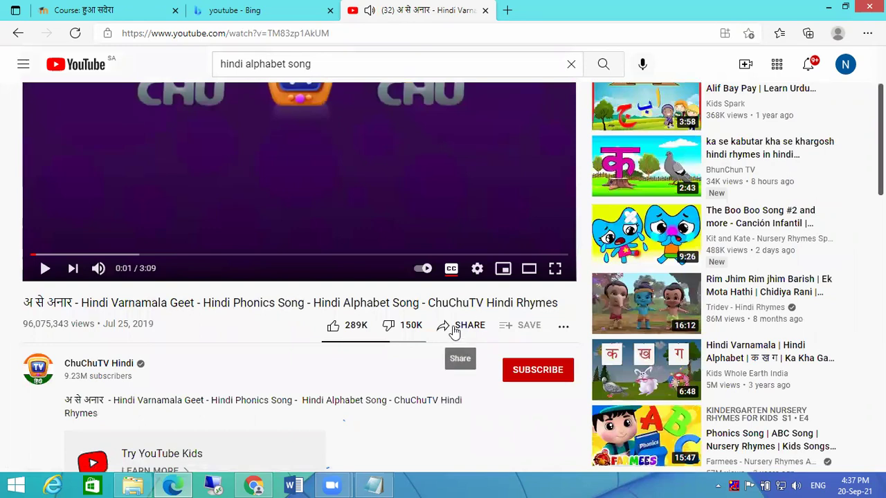
click(454, 329)
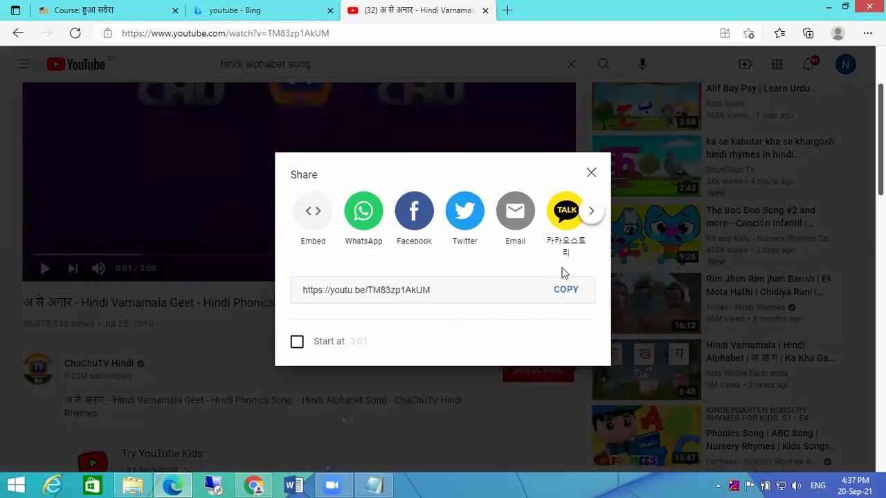
click(591, 175)
click(449, 329)
click(564, 293)
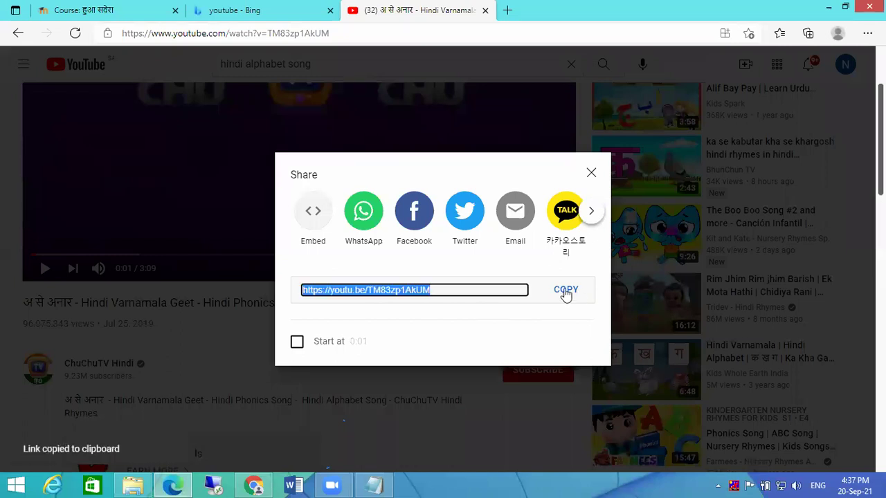
click(109, 11)
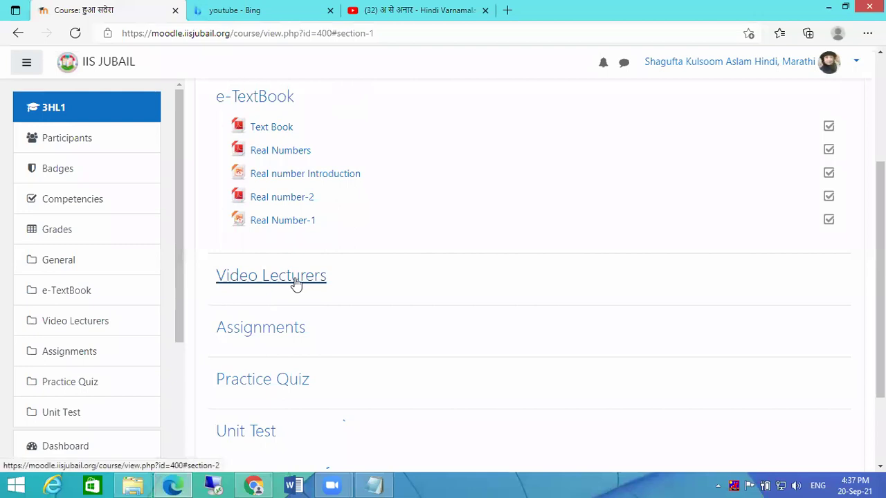
- Turn editing on and start adding a URL resource to the Video Lecturers section
scroll(823, 142, up, 3)
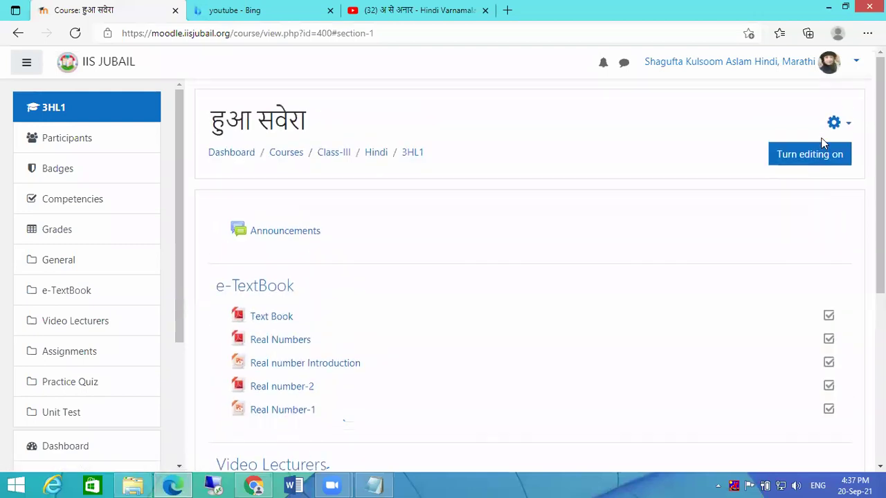
click(810, 155)
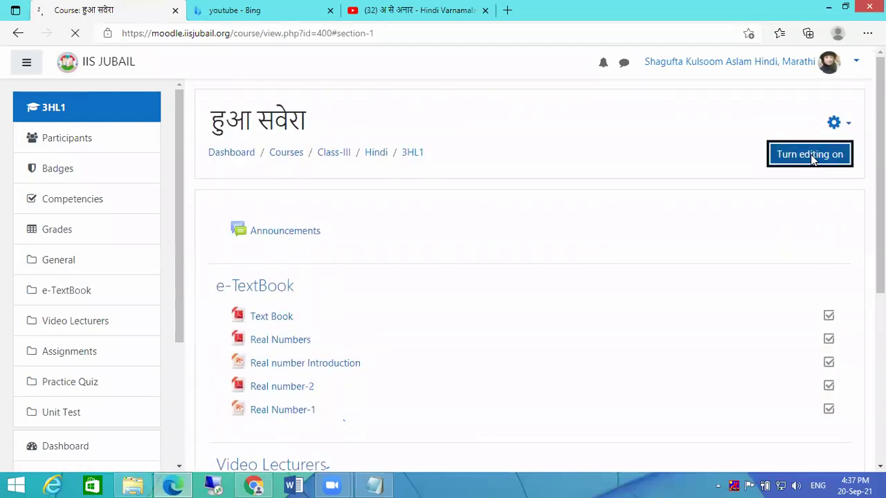
scroll(805, 164, down, 3)
scroll(508, 173, down, 4)
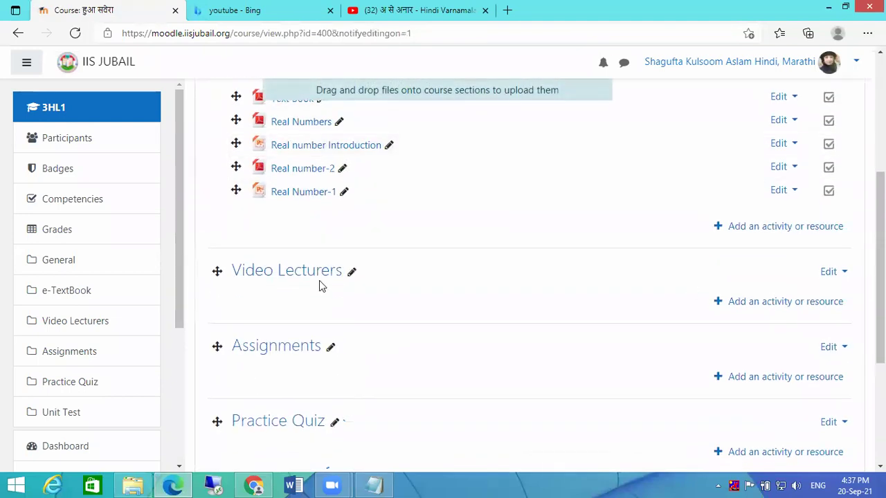
click(753, 304)
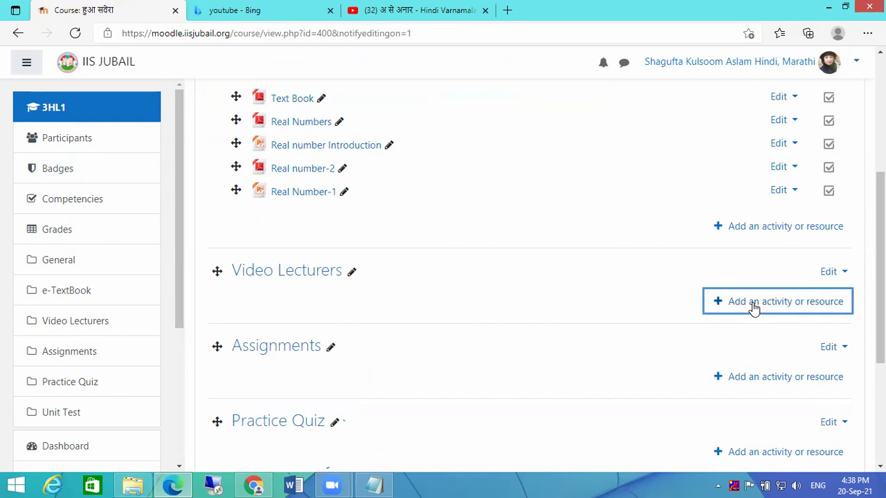
click(400, 182)
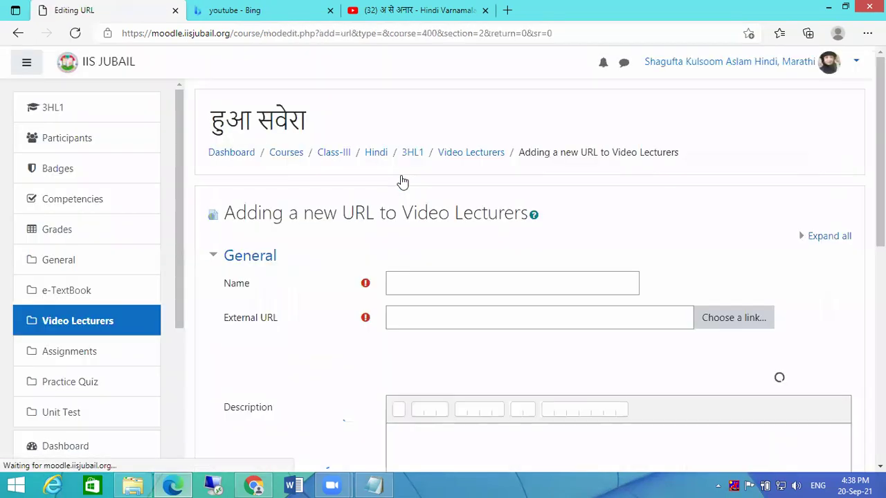
- Name the resource 'video-1' and paste the copied YouTube short link as its External URL
click(422, 285)
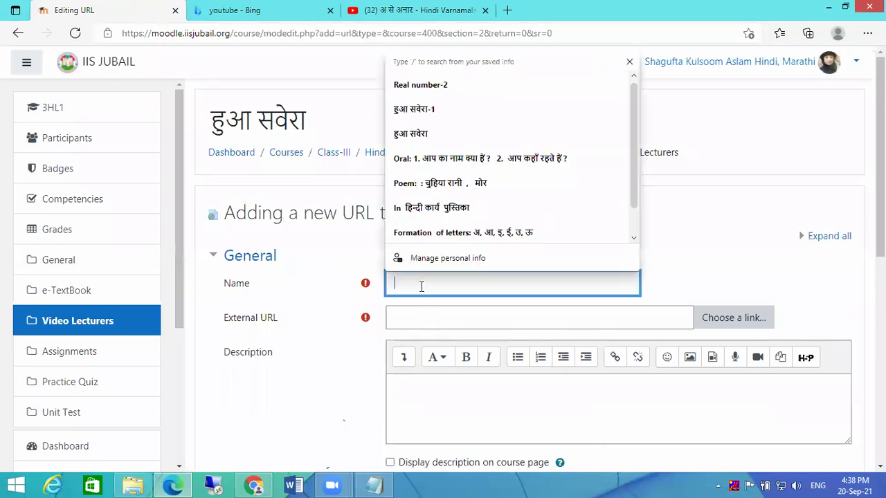
text(video)
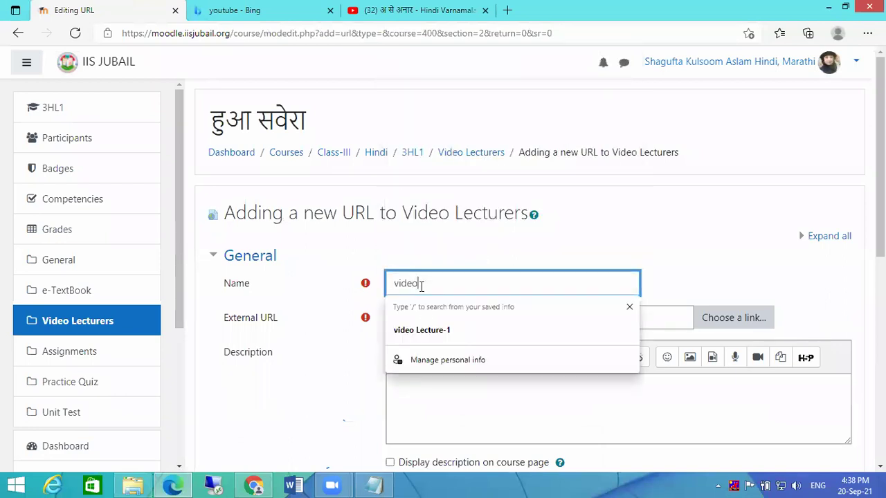
text(-1)
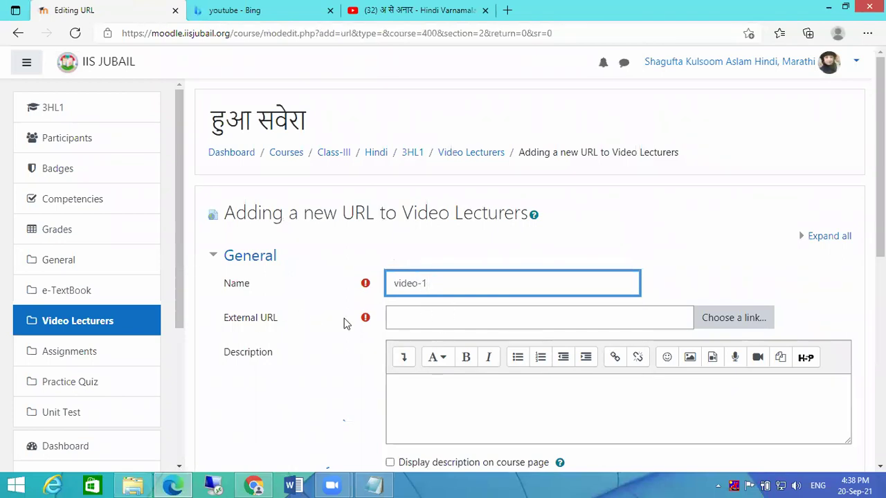
click(447, 319)
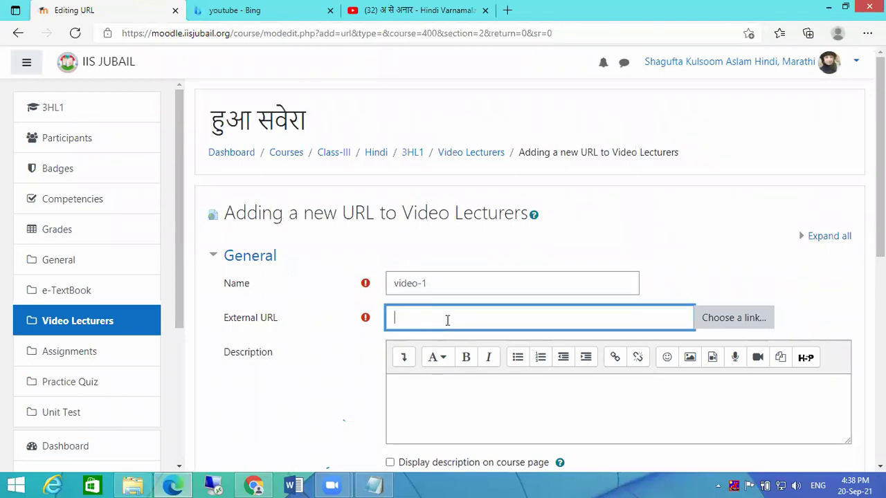
key(ctrl+v)
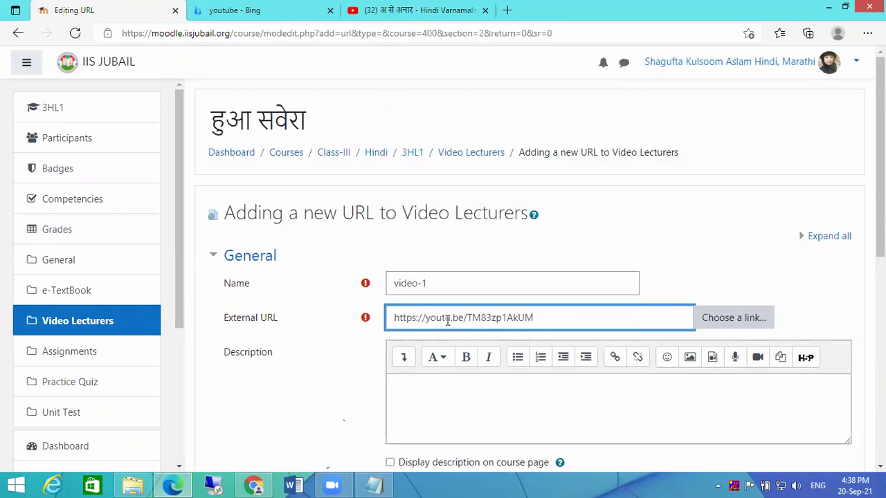
- Set the link's Display to Embed with the URL description shown
scroll(447, 325, down, 2)
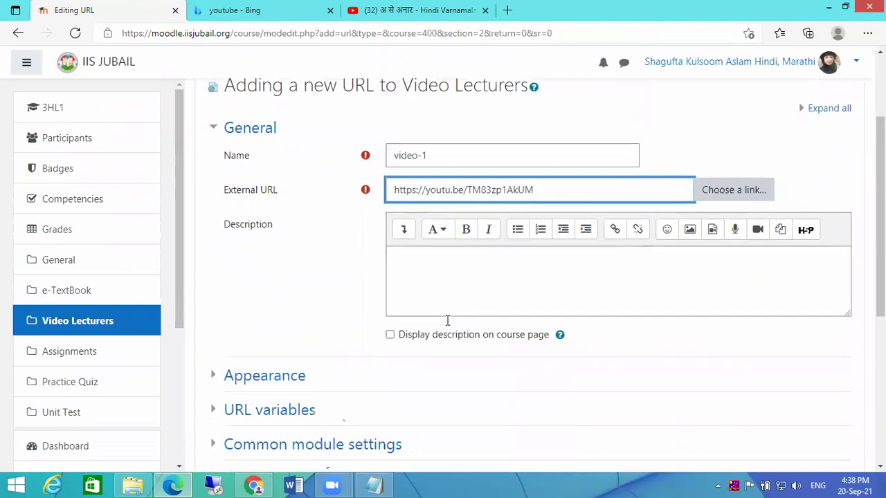
click(216, 377)
scroll(485, 330, down, 1)
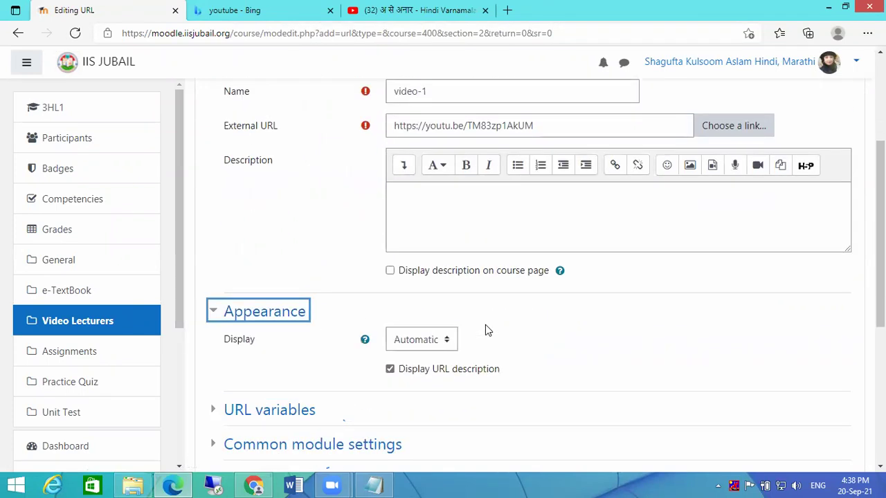
scroll(563, 334, down, 1)
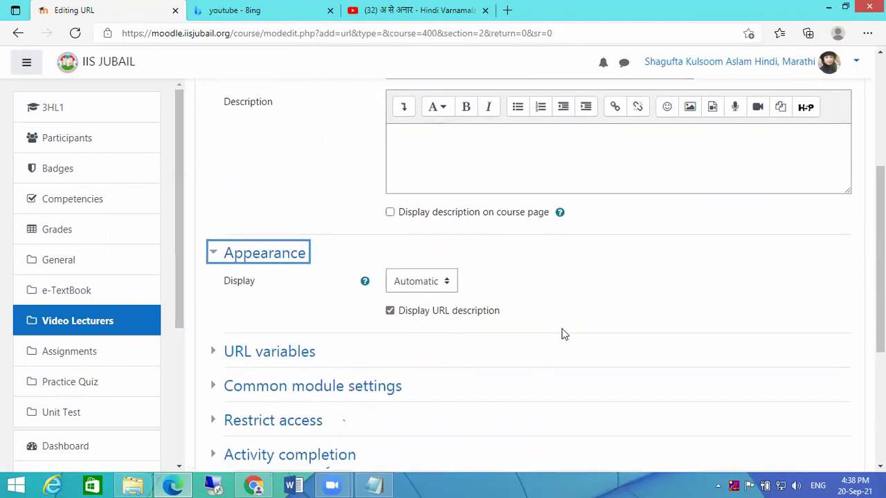
click(409, 284)
click(413, 311)
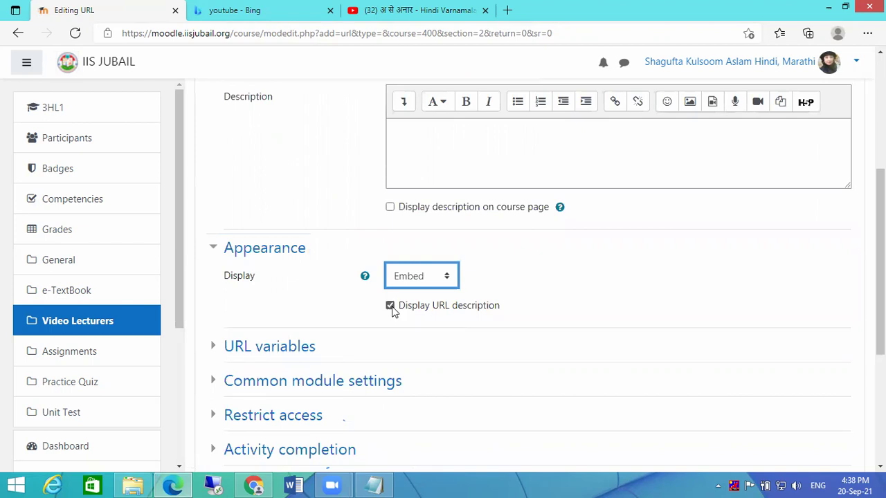
click(391, 307)
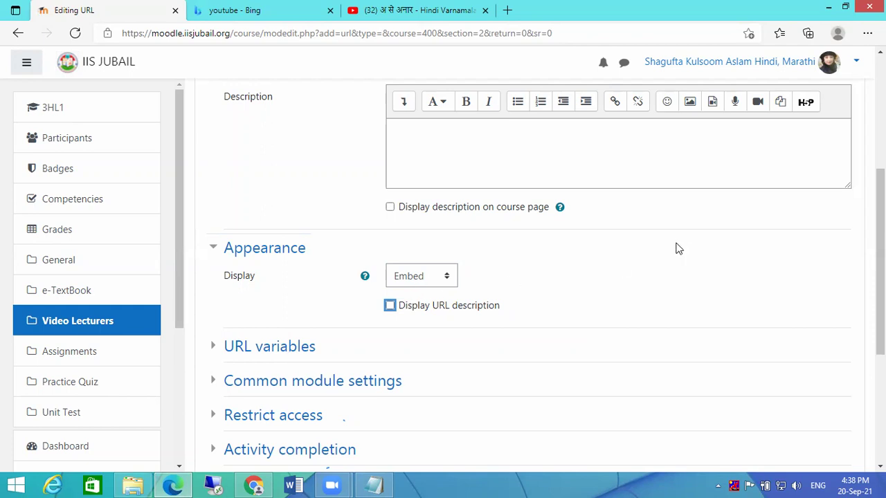
scroll(678, 249, up, 3)
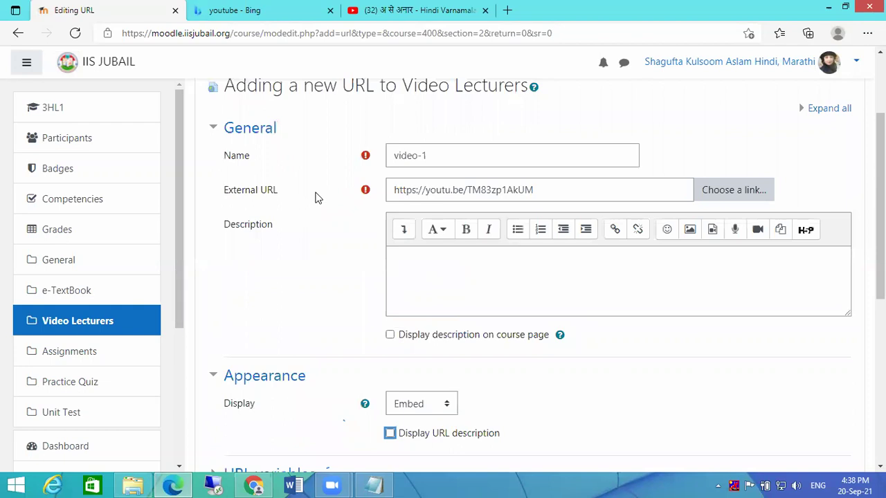
scroll(587, 197, down, 1)
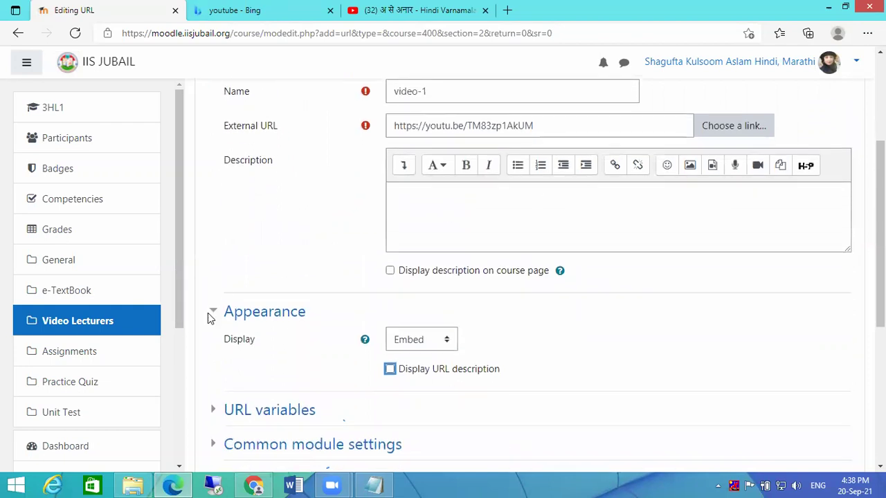
click(402, 341)
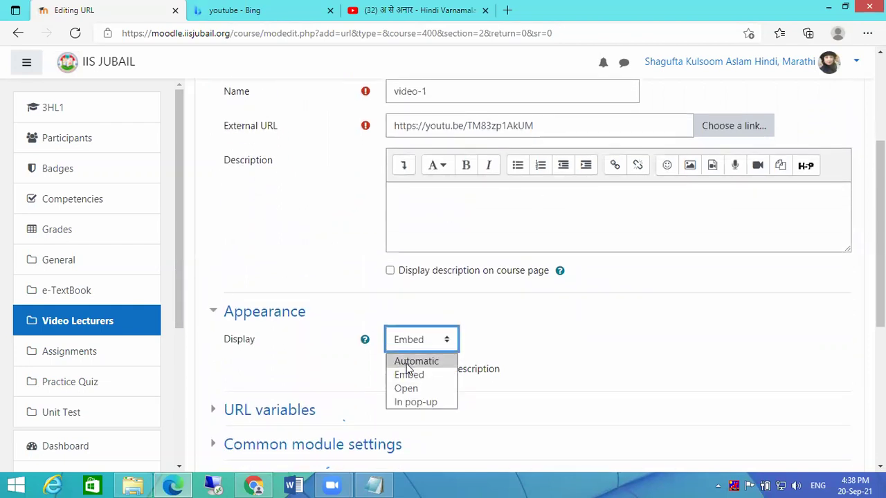
click(406, 361)
click(414, 341)
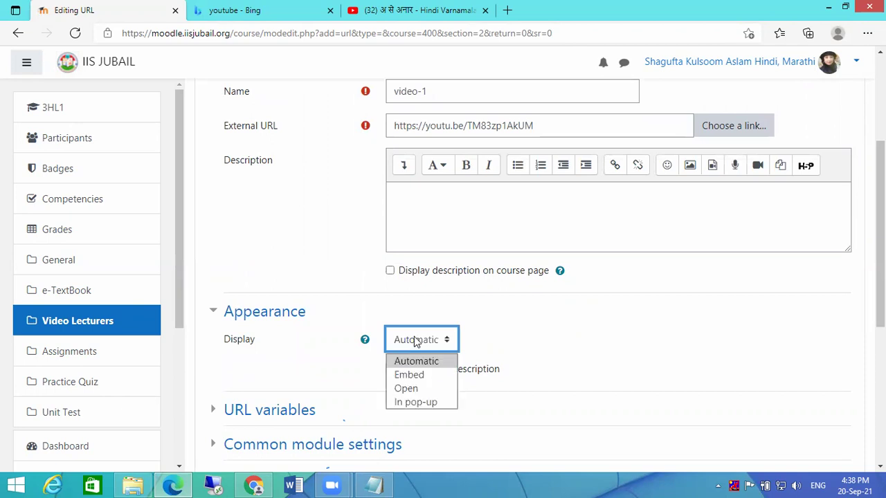
click(412, 374)
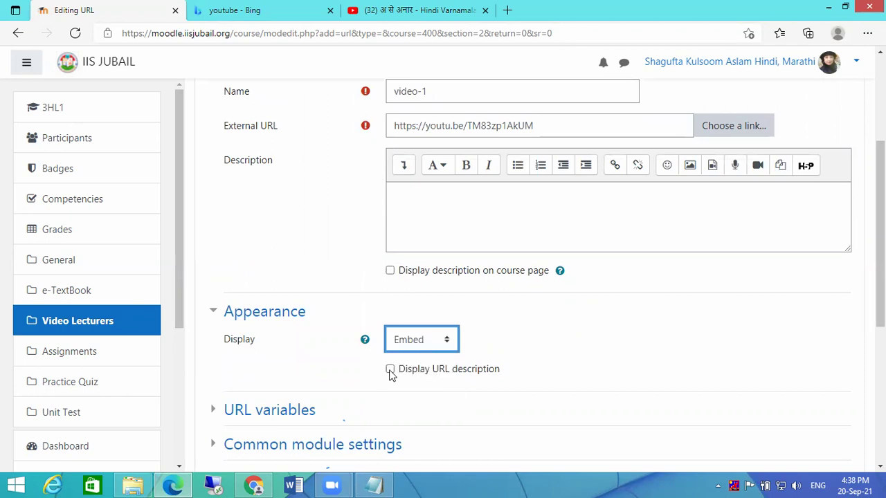
click(390, 370)
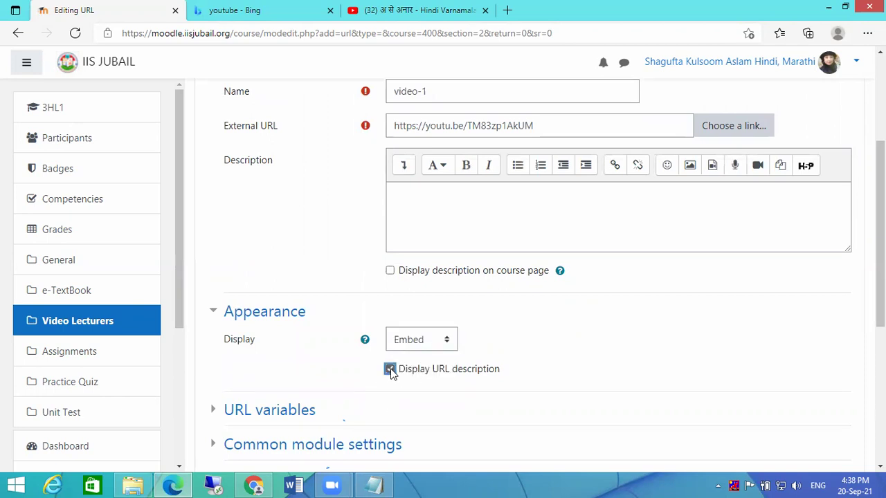
scroll(600, 332, down, 5)
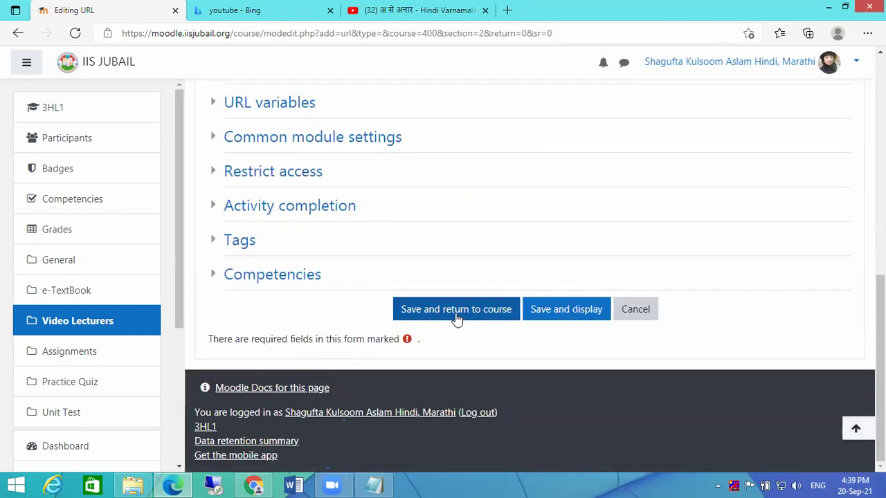
- Save the video-1 URL resource and return to the course
click(456, 316)
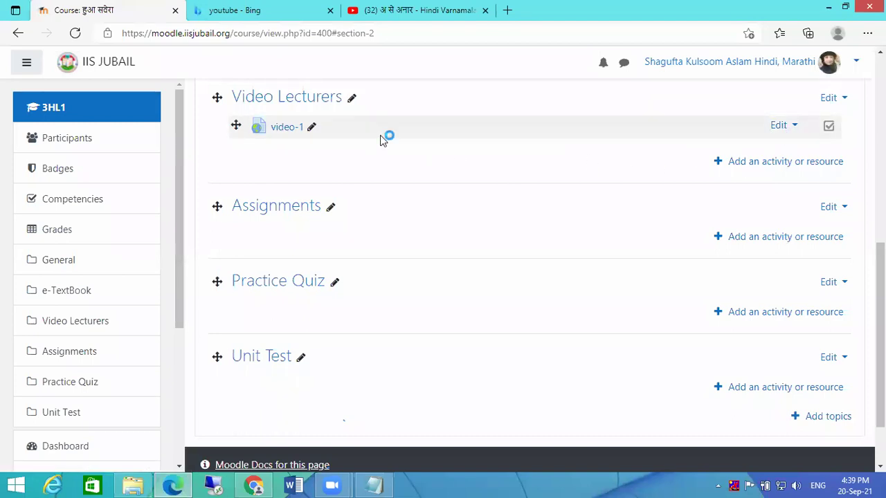
- Copy the short link of the first recommended Hindi Varnamala video, then return to Moodle
click(404, 11)
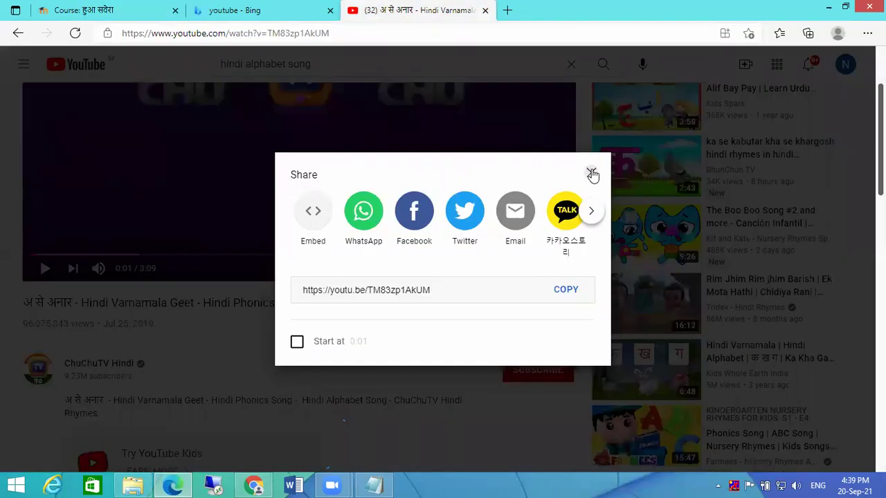
click(592, 173)
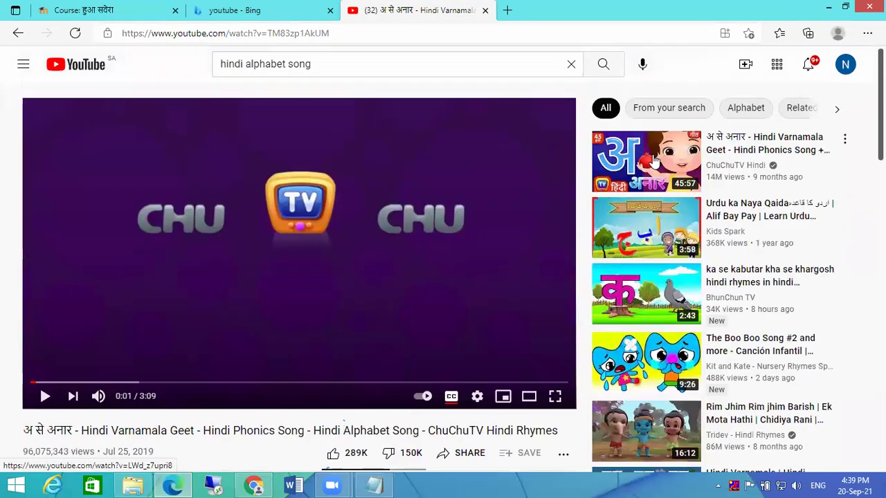
click(655, 161)
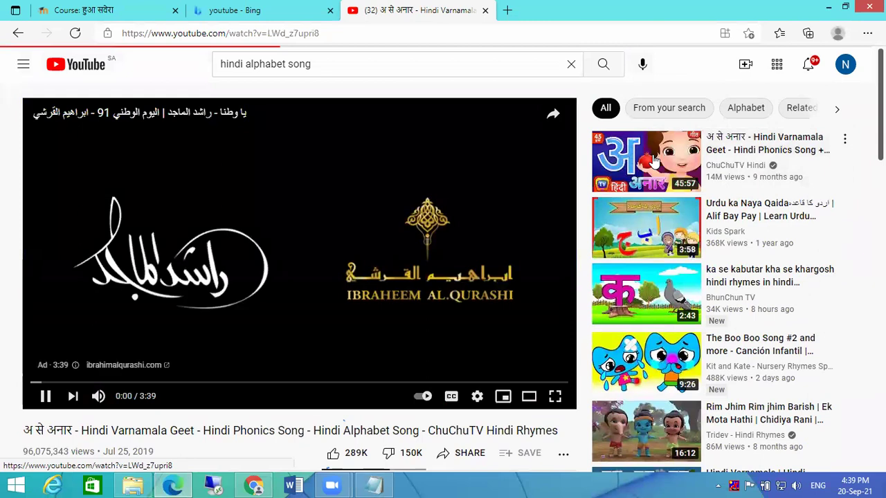
scroll(436, 294, down, 2)
click(456, 272)
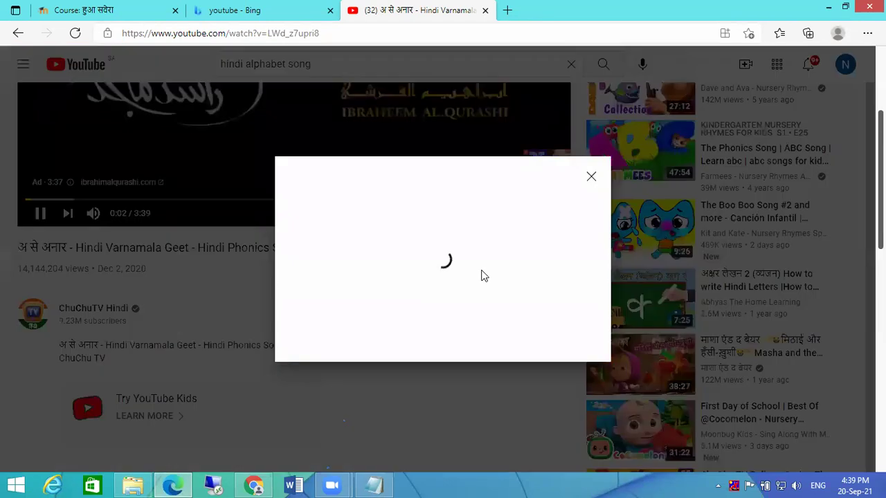
click(566, 291)
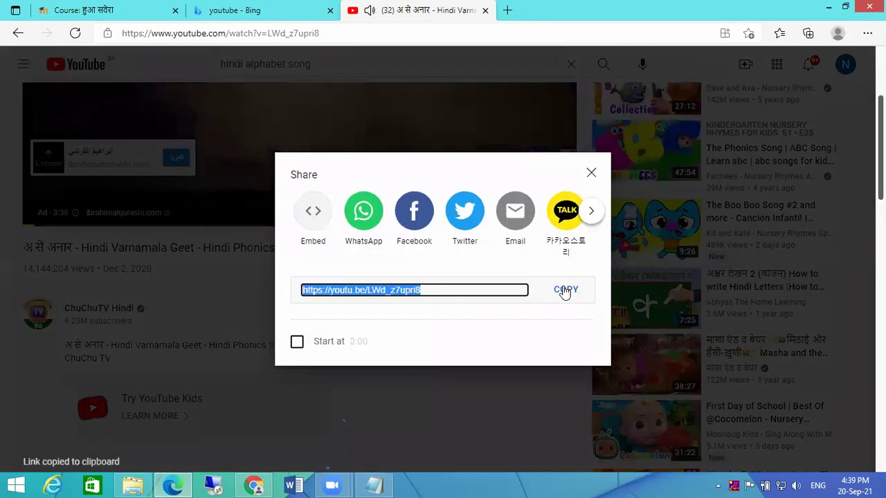
click(591, 173)
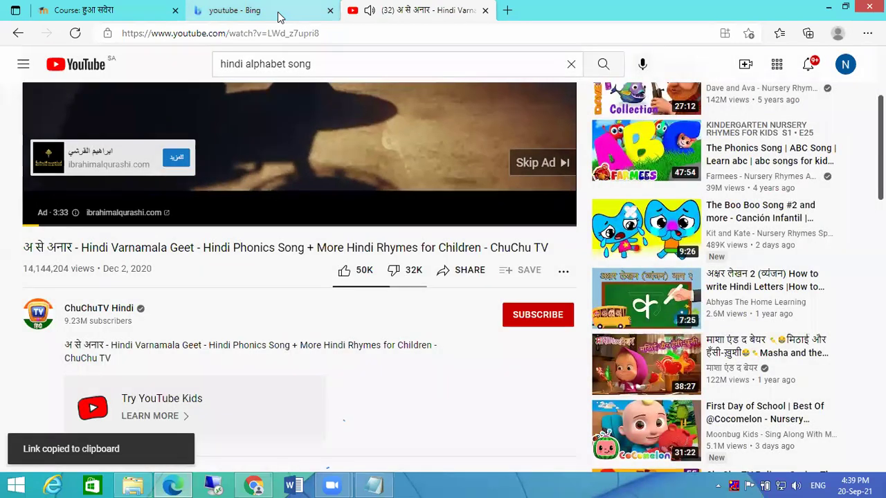
click(43, 213)
click(229, 11)
click(92, 13)
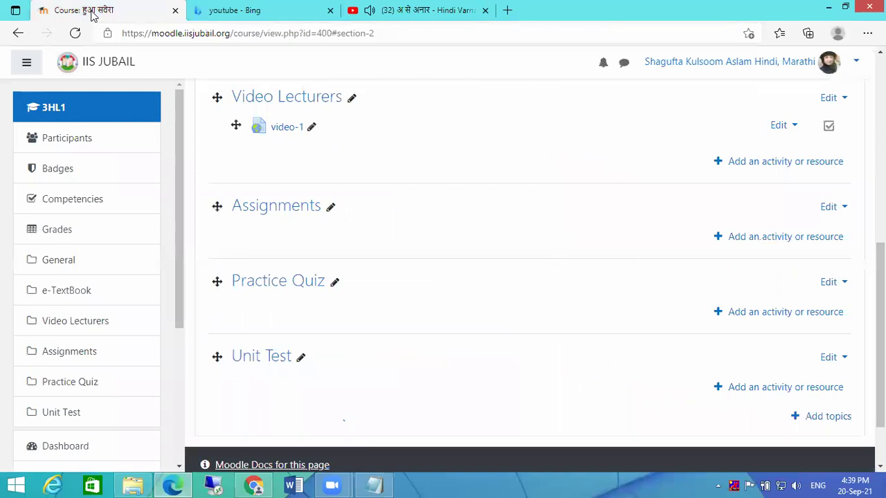
- Duplicate video-1 and rename the copy to 'video-2'
click(794, 128)
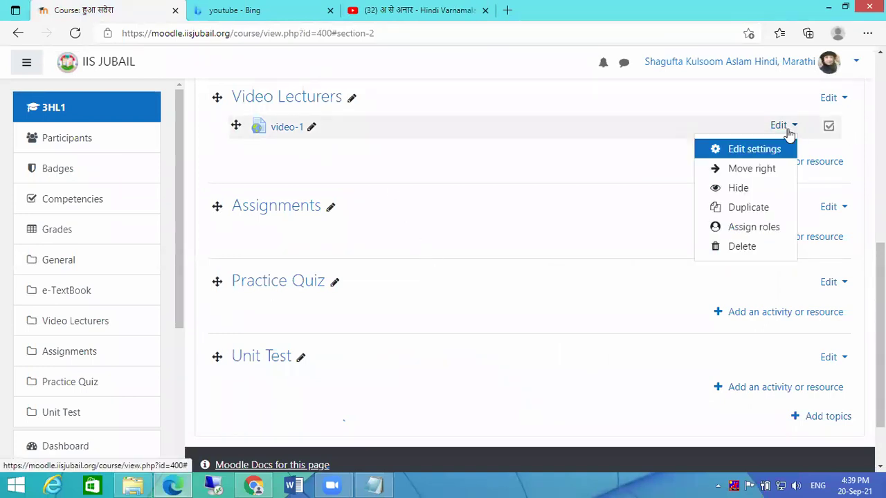
click(748, 209)
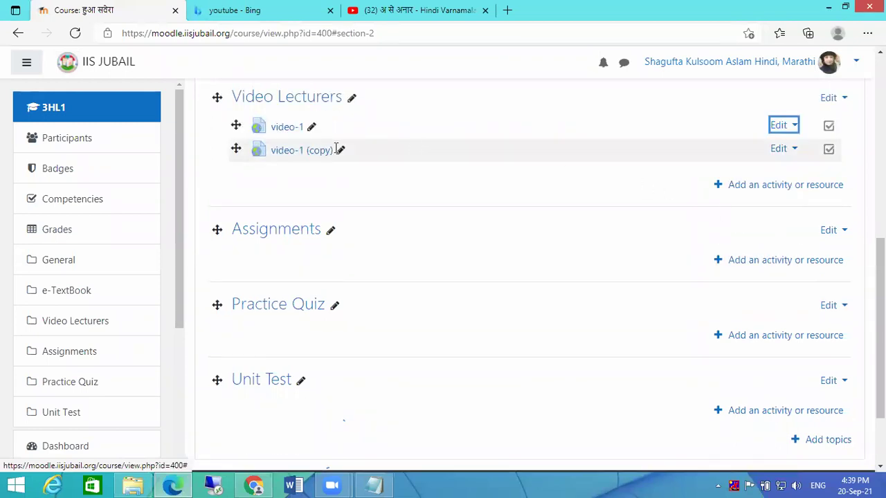
click(340, 152)
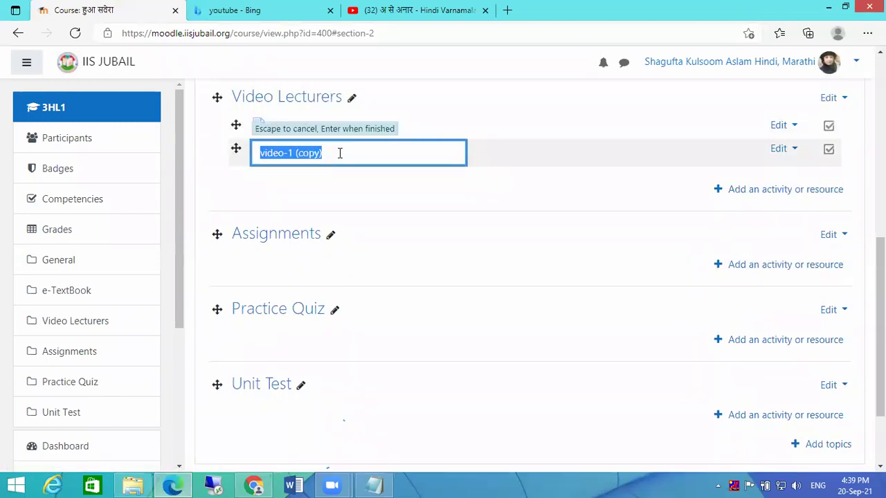
click(339, 153)
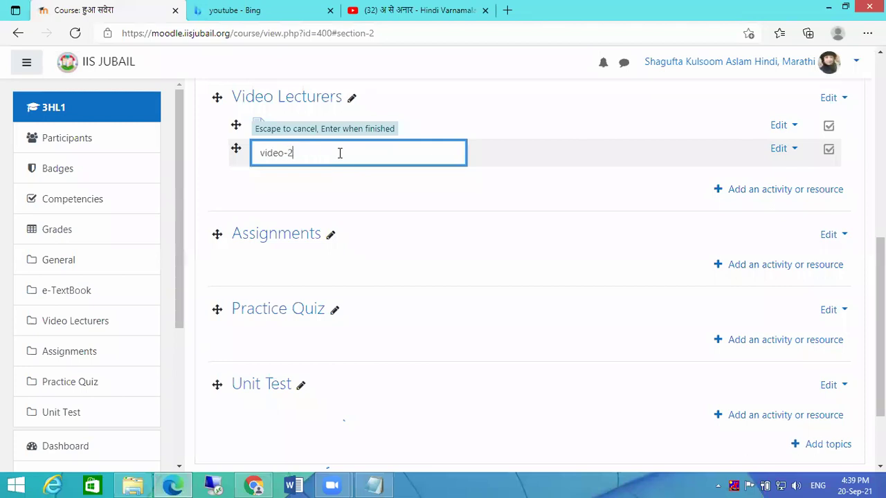
key(Return)
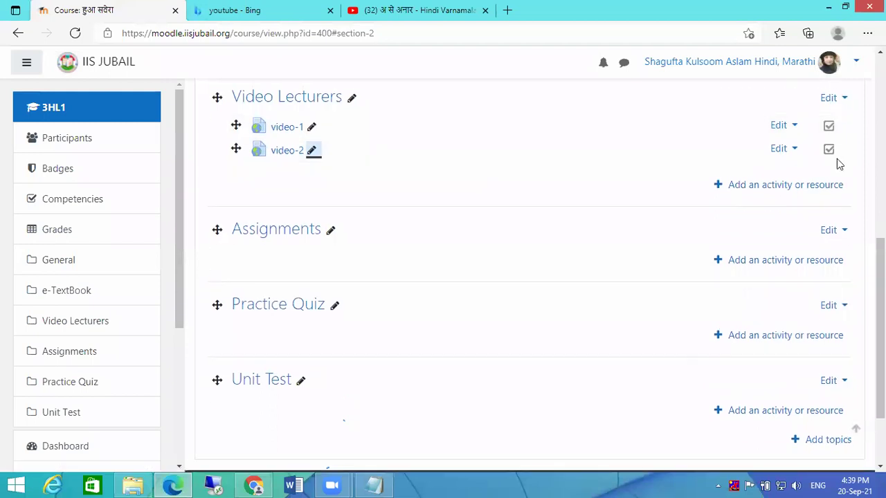
- Replace video-2's External URL with the newly copied YouTube link and save
click(778, 150)
click(774, 171)
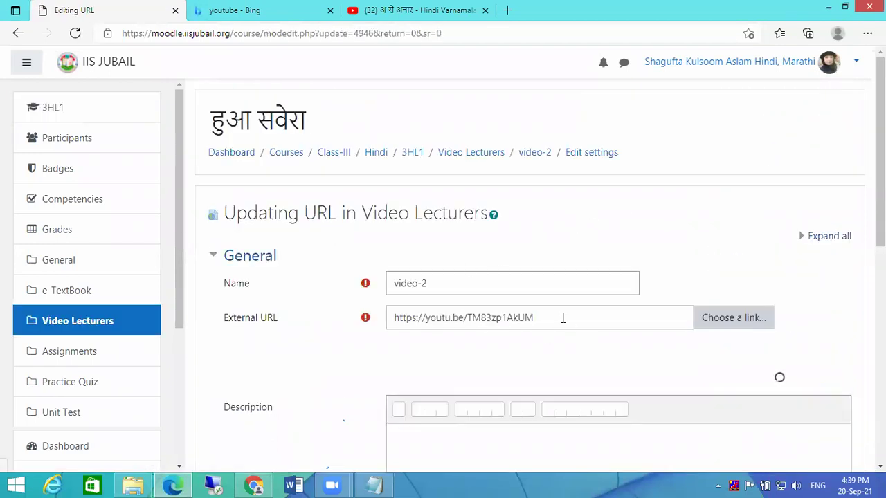
click(322, 313)
key(ctrl+v)
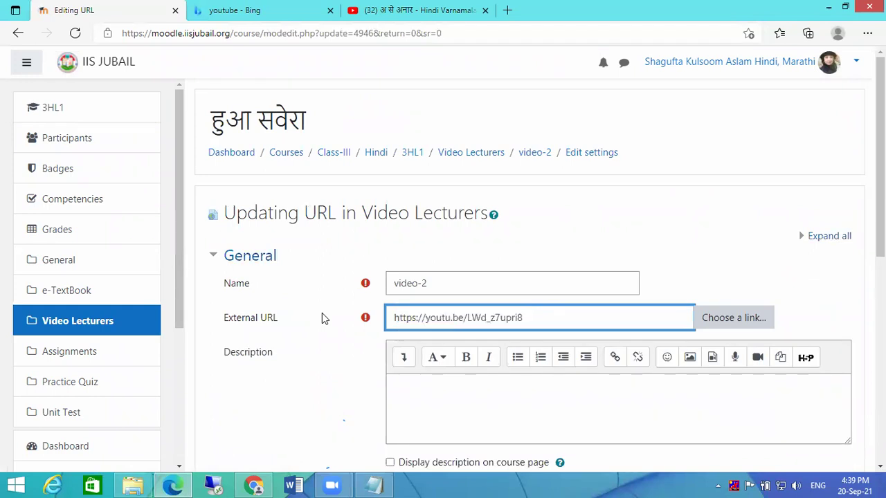
scroll(648, 341, down, 4)
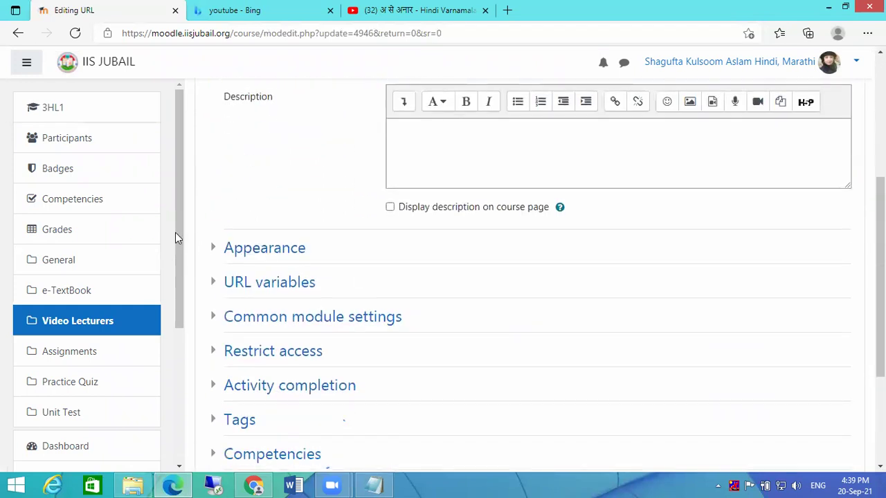
click(214, 248)
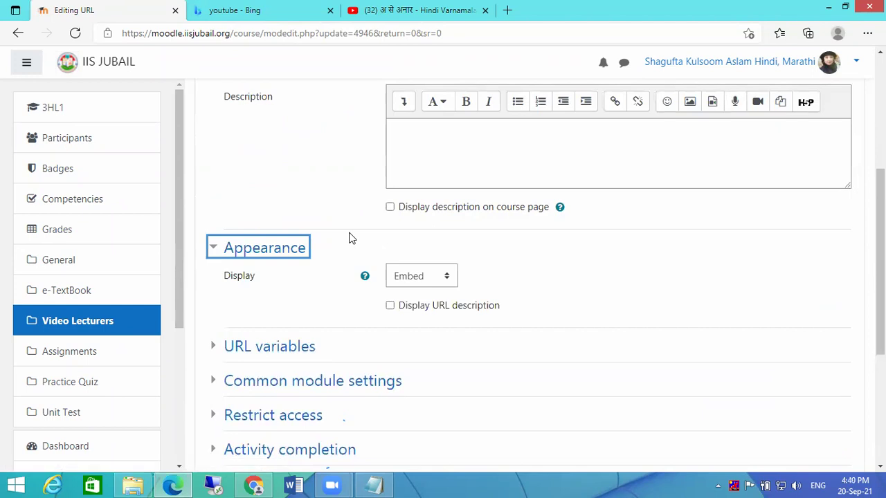
scroll(367, 244, down, 4)
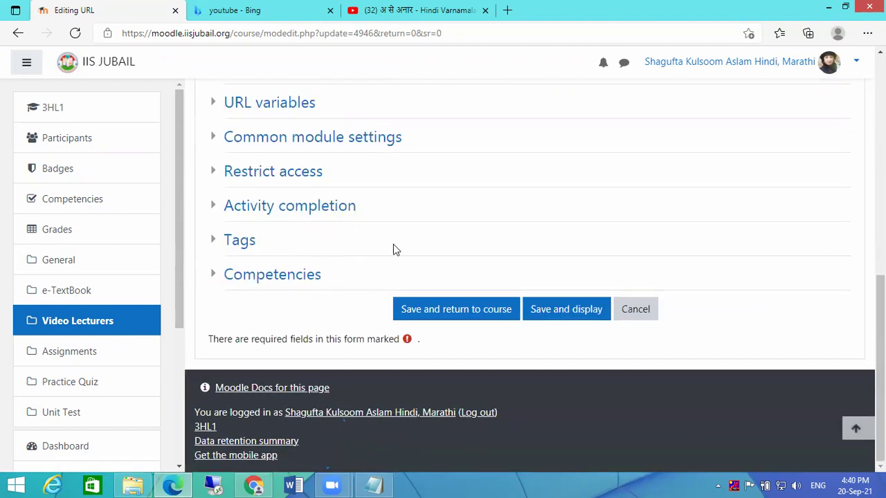
click(432, 309)
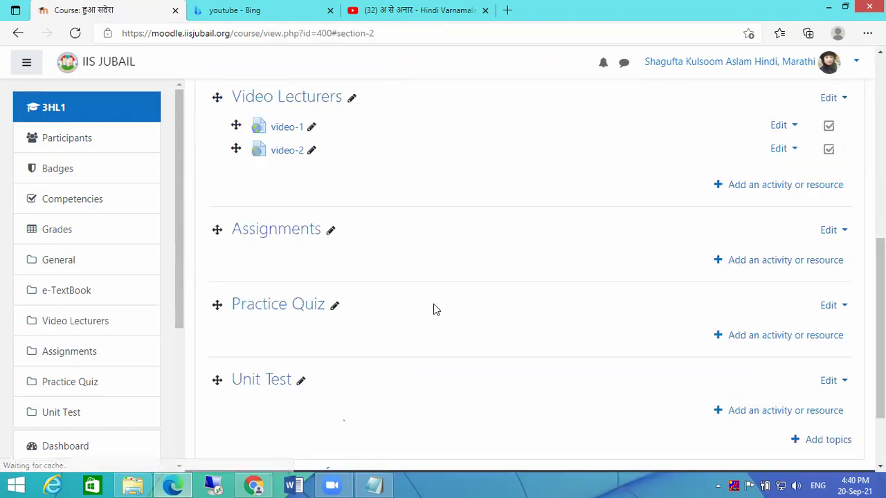
- Turn editing off and open video-1 and then video-2 to check them
scroll(607, 274, up, 4)
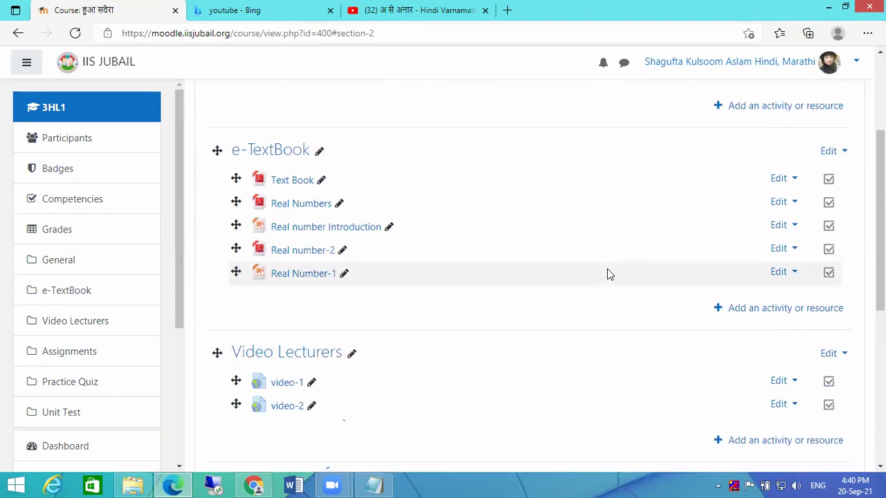
scroll(815, 104, up, 3)
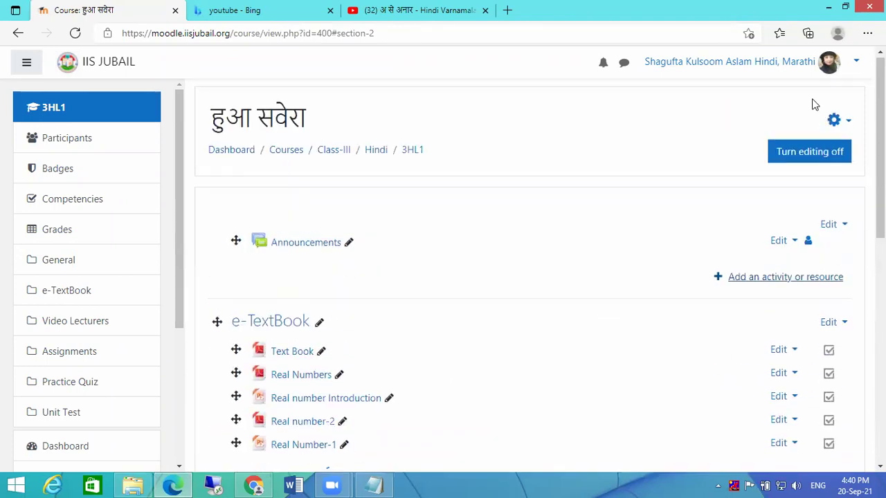
click(816, 151)
scroll(312, 211, down, 5)
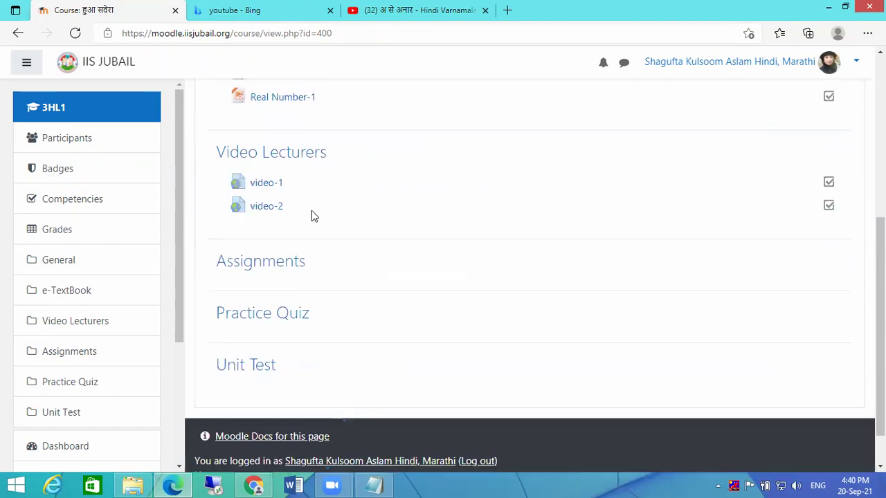
click(264, 178)
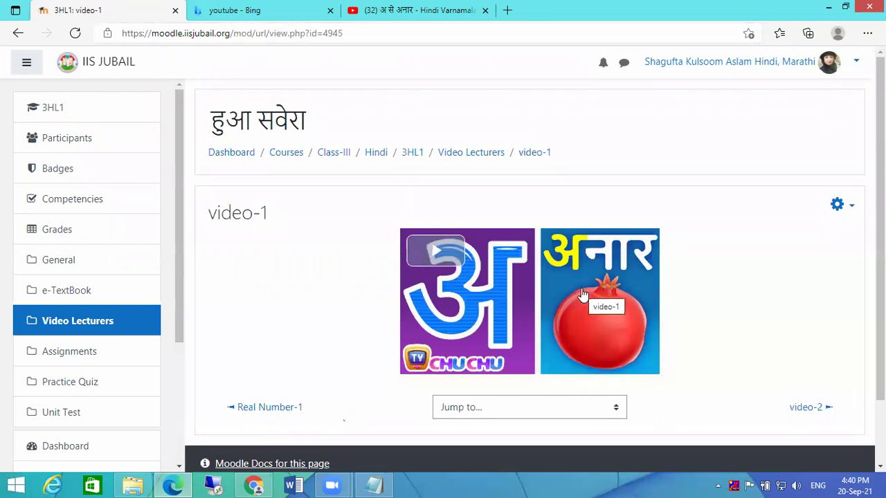
scroll(747, 340, down, 1)
click(815, 337)
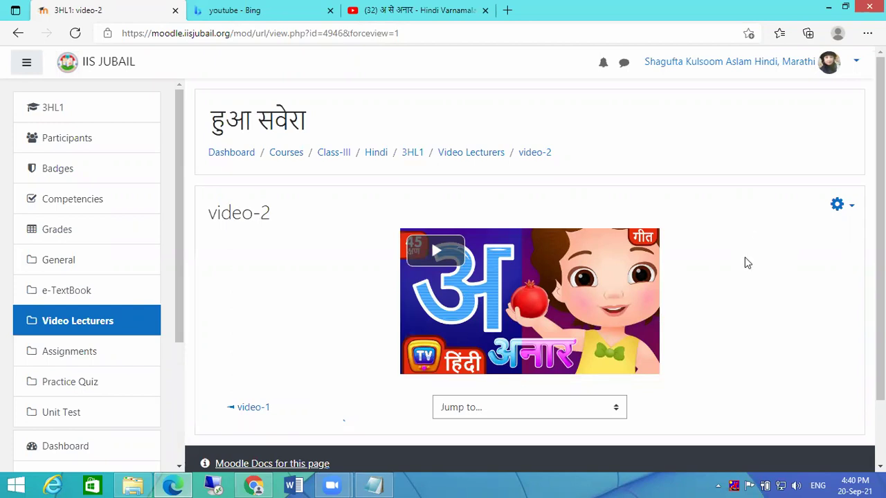
- Close the Bing tab and return to the course's Video Lecturers section
click(320, 12)
click(330, 11)
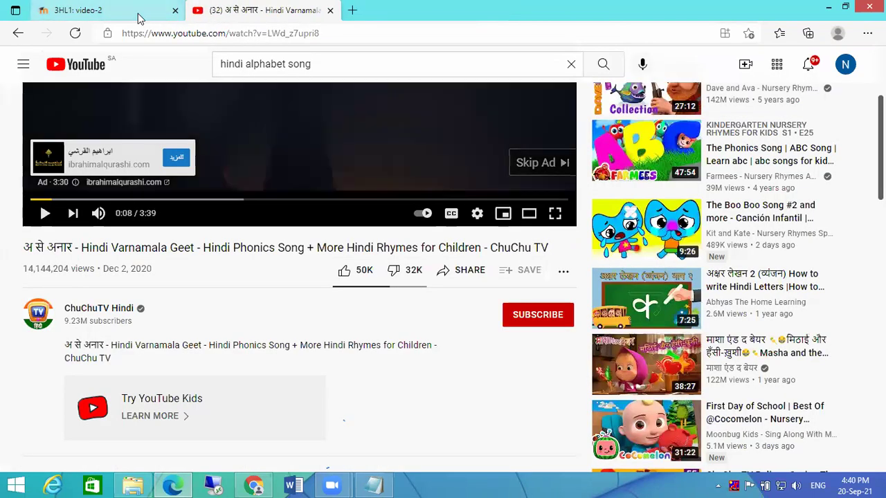
click(138, 18)
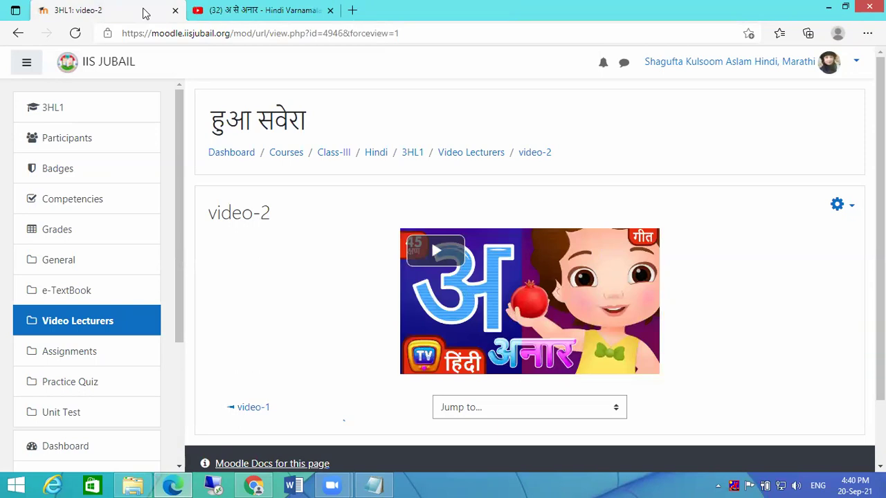
scroll(720, 320, down, 2)
scroll(669, 260, up, 2)
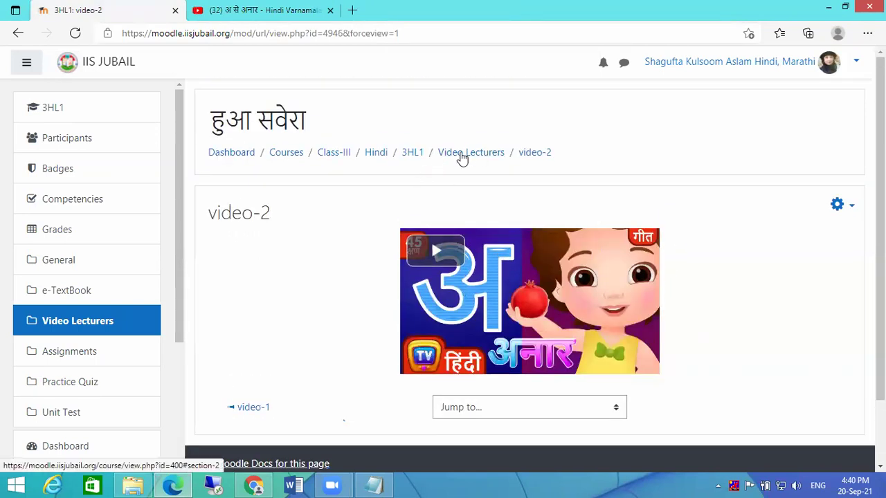
click(462, 158)
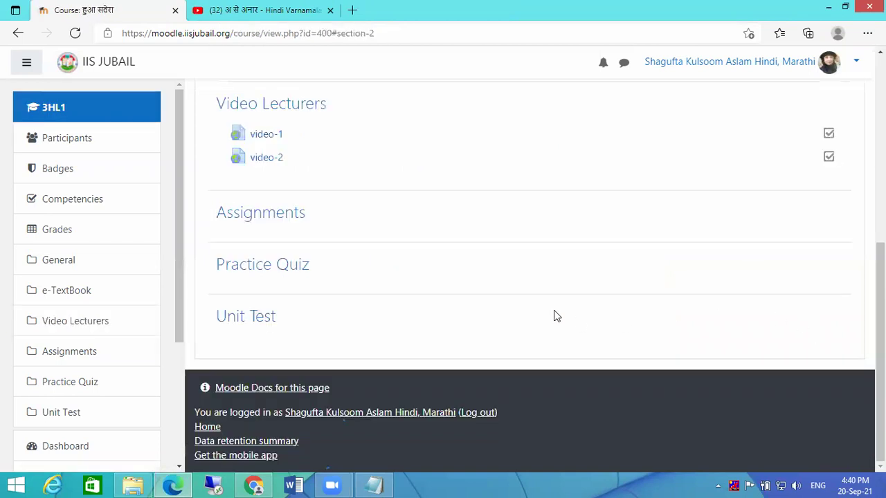
scroll(743, 251, up, 5)
- With editing on, switch video-1's Display from Embed to Automatic and save
click(822, 113)
scroll(341, 315, down, 5)
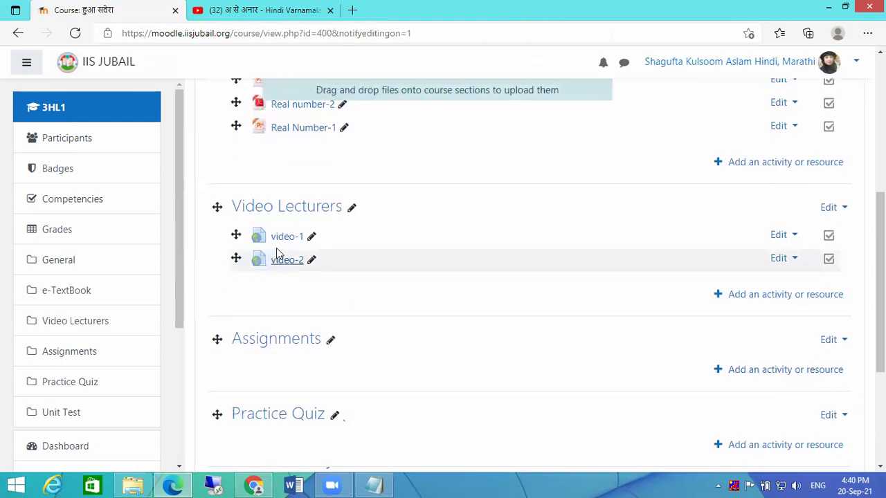
click(791, 239)
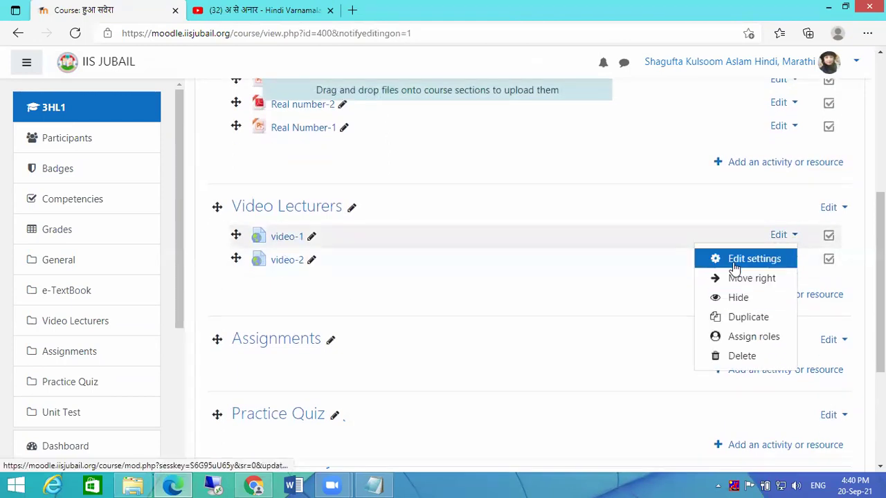
click(734, 262)
scroll(482, 332, down, 3)
click(226, 314)
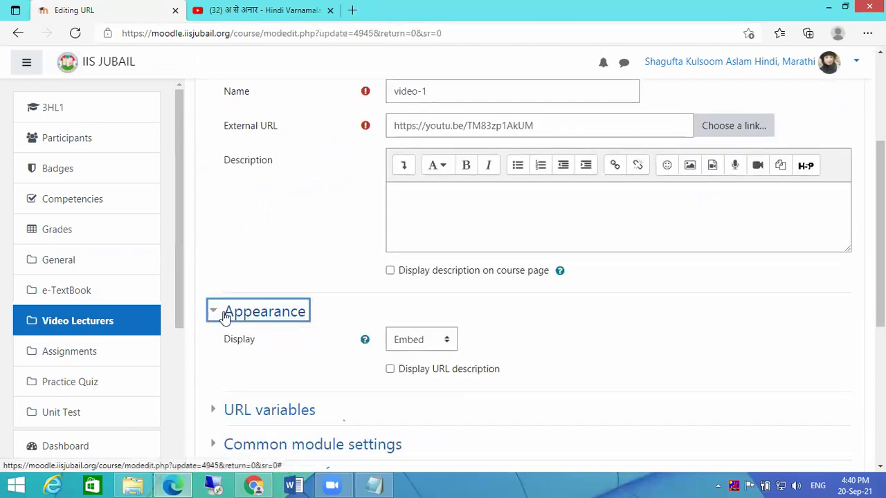
click(406, 340)
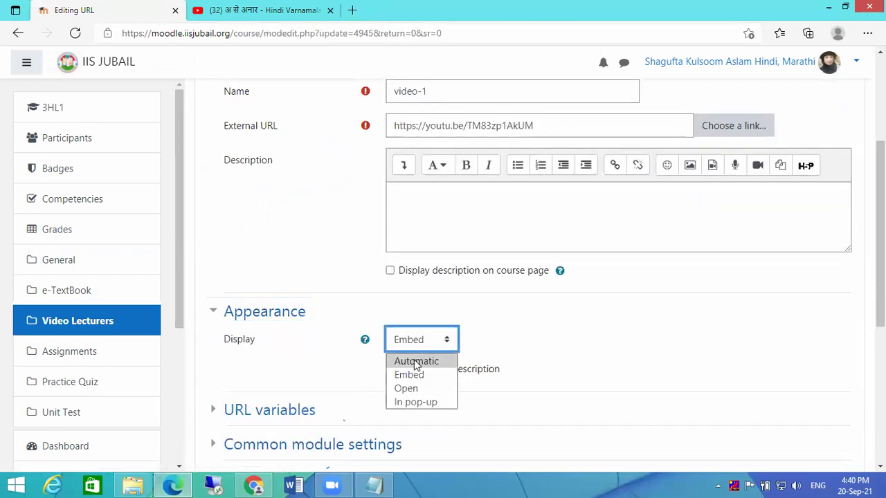
click(415, 361)
scroll(629, 332, down, 5)
click(443, 314)
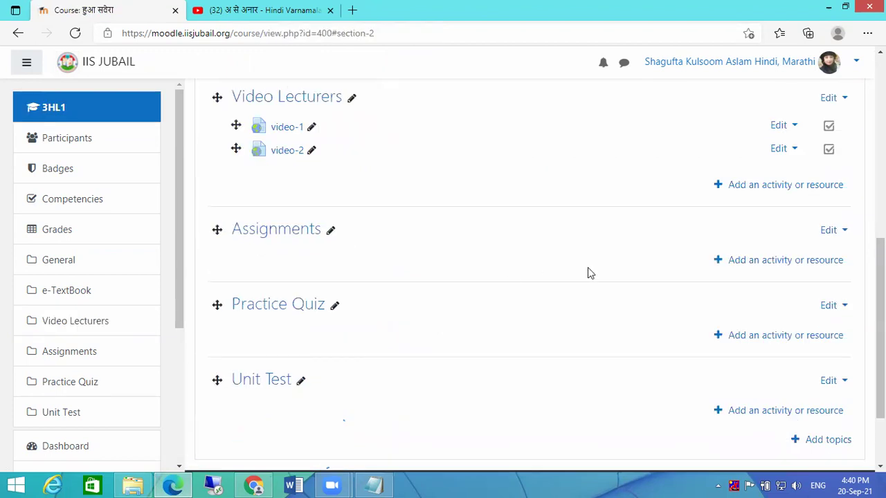
scroll(588, 273, up, 6)
- With editing off, test that video-1 opens its YouTube lesson, pause it, and go back to the course
click(804, 158)
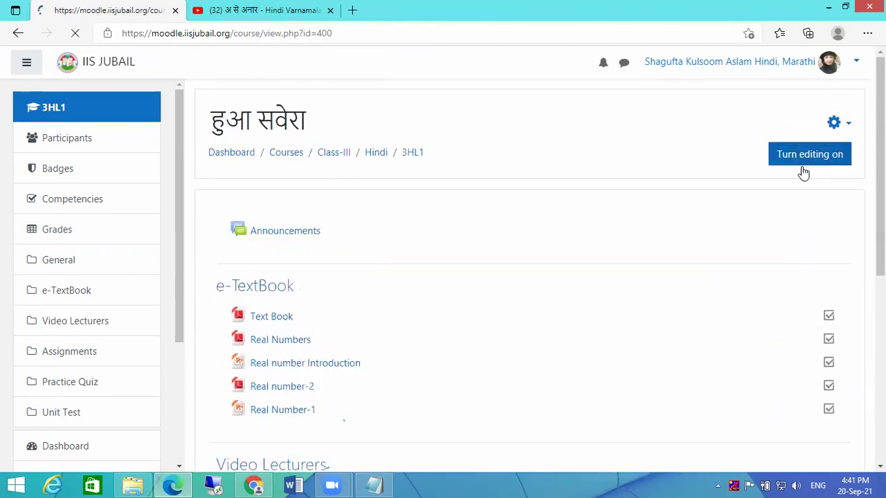
scroll(366, 364, down, 4)
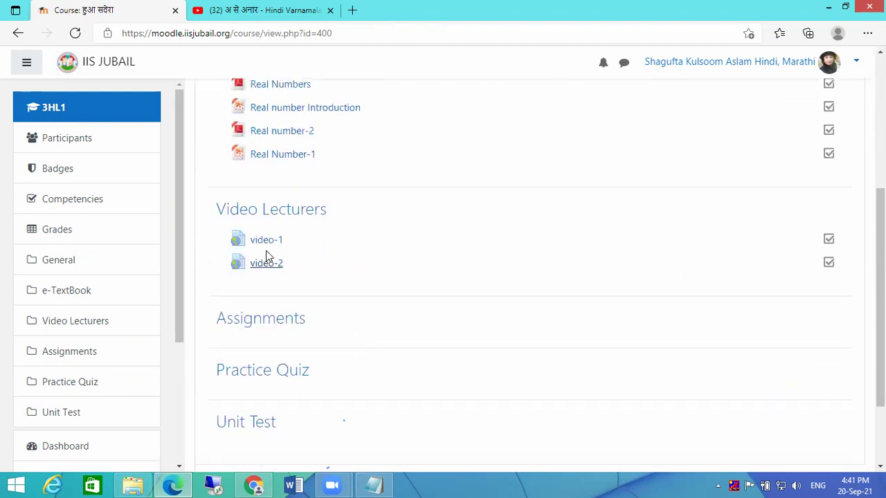
click(259, 247)
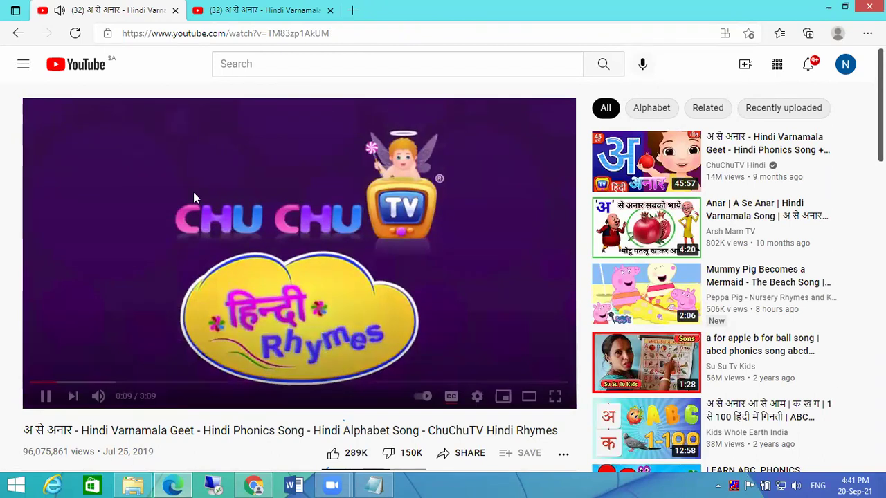
click(44, 396)
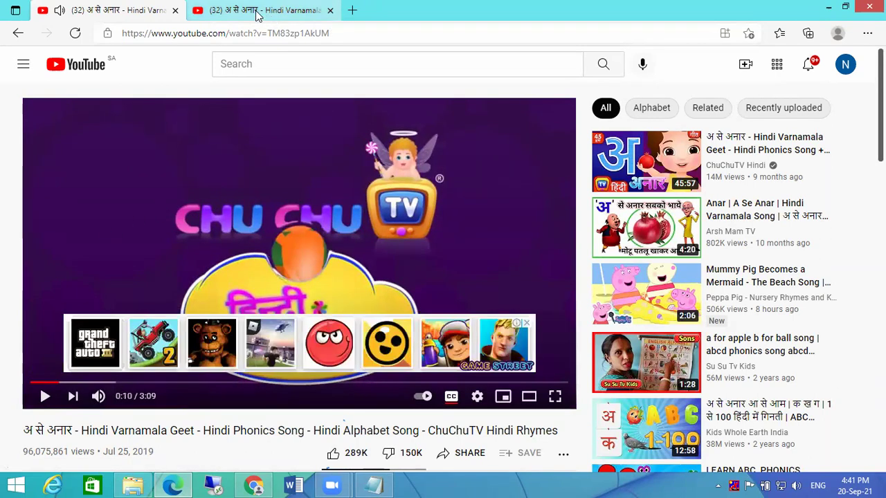
click(19, 38)
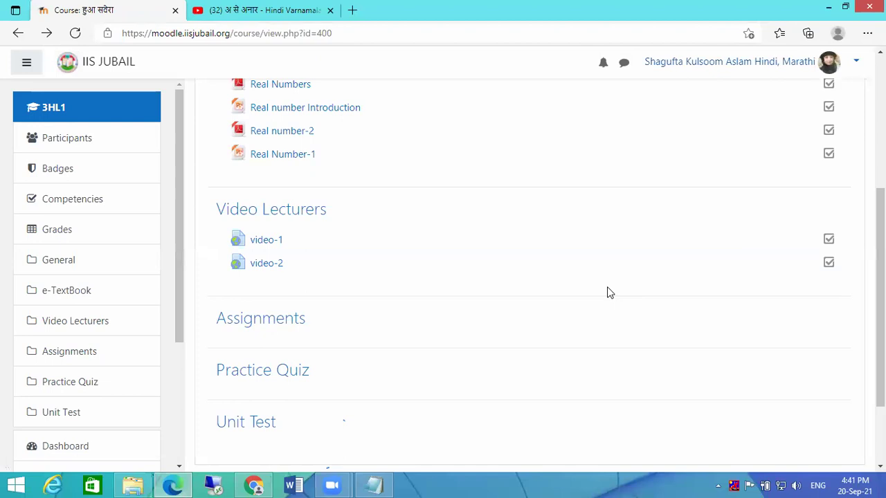
scroll(607, 286, up, 3)
scroll(669, 271, down, 2)
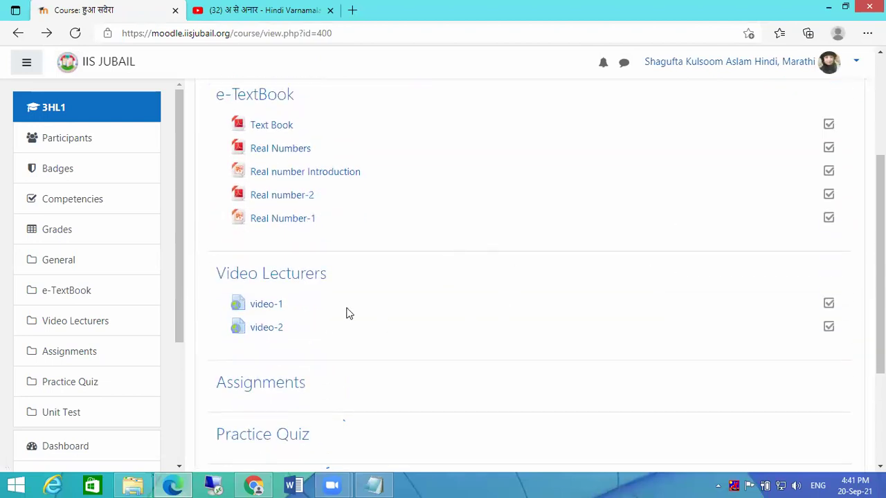
scroll(780, 113, up, 2)
- With editing mode on, set video-1's Appearance Display back to Embed and save it
click(824, 96)
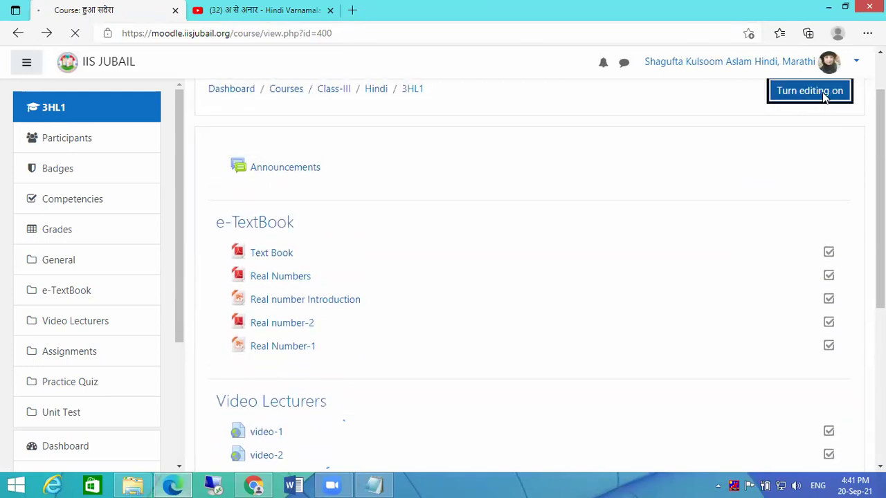
scroll(450, 295, down, 4)
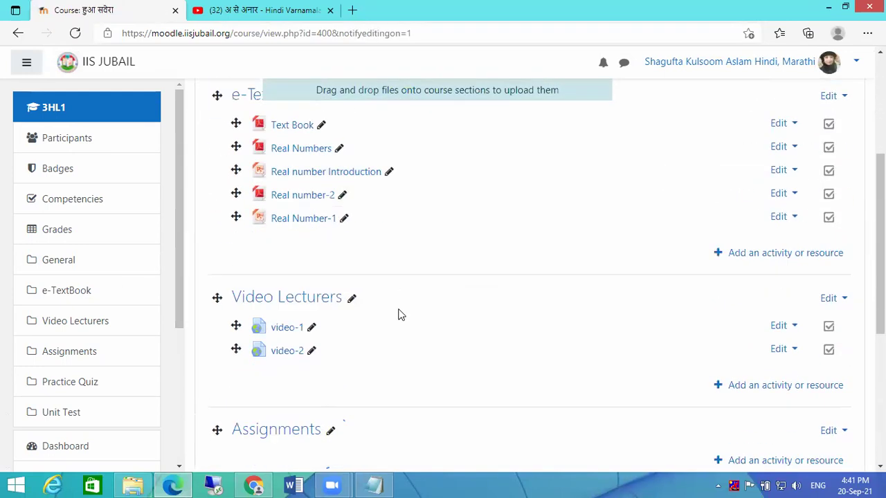
click(789, 299)
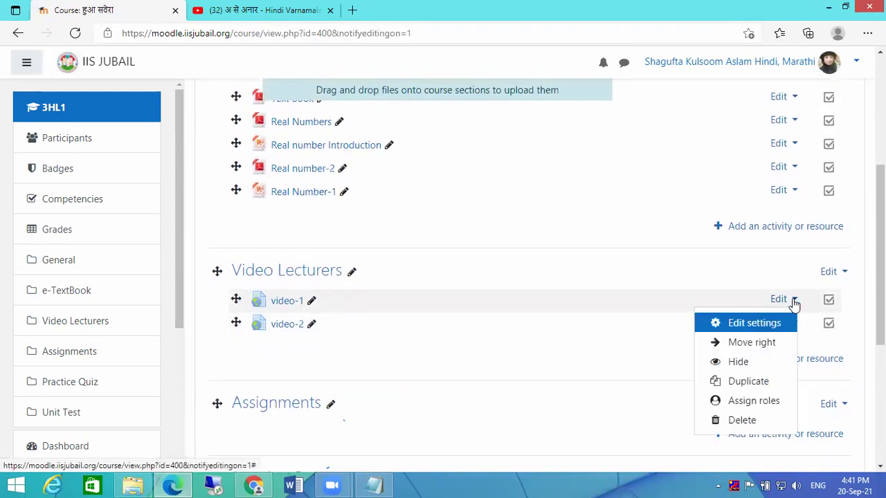
click(758, 322)
scroll(415, 360, down, 5)
click(216, 185)
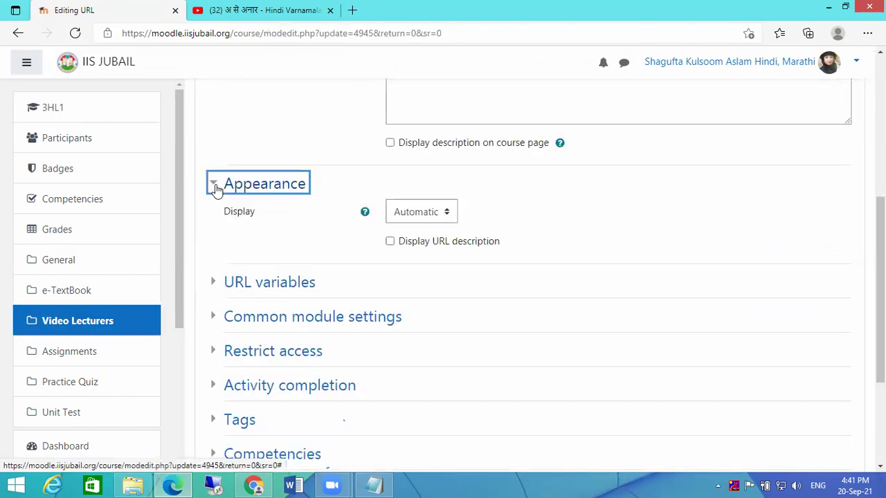
click(424, 213)
click(408, 248)
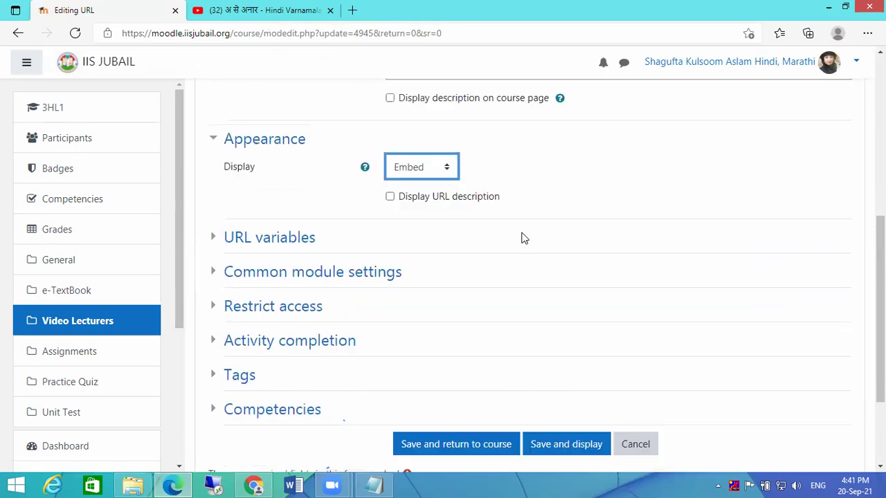
scroll(409, 293, down, 2)
click(415, 309)
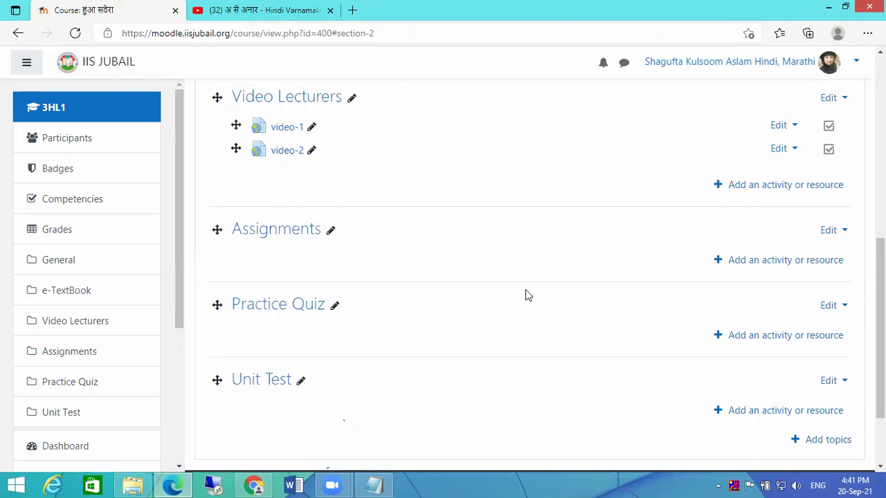
- Review the course sections, then switch to the admin browser window showing Hindi category role assignments
scroll(669, 293, down, 2)
scroll(669, 293, up, 8)
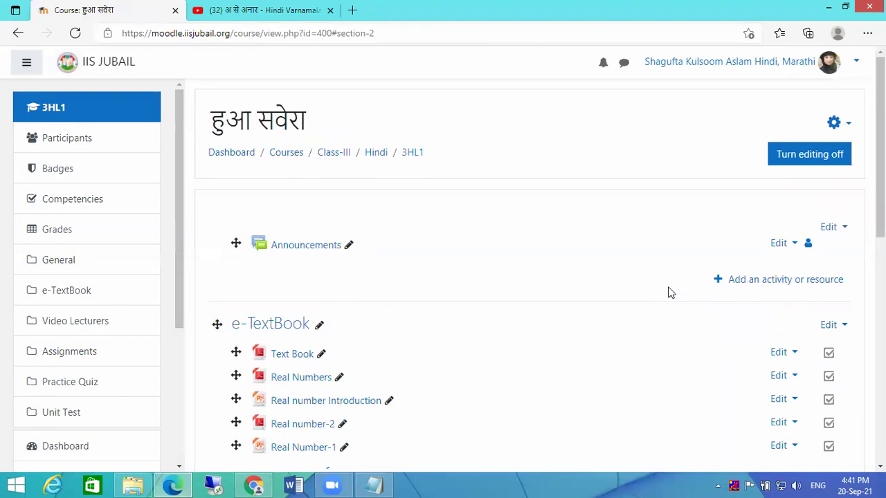
scroll(669, 293, down, 2)
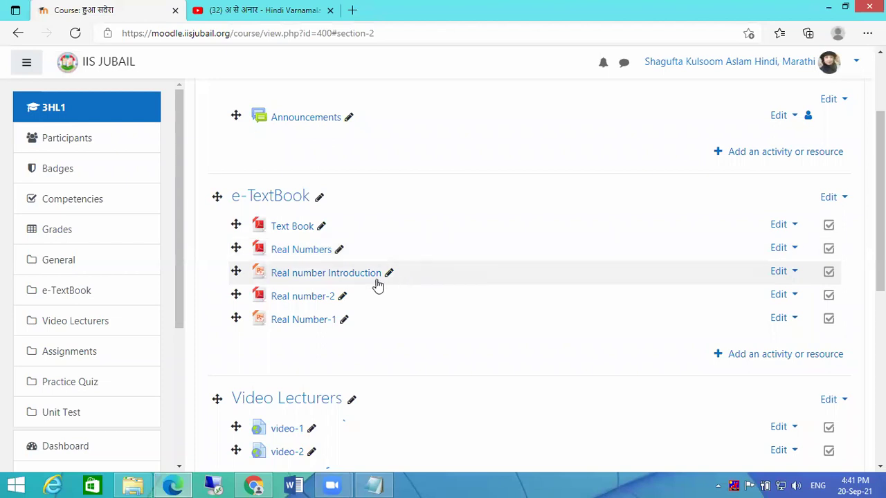
scroll(413, 336, down, 2)
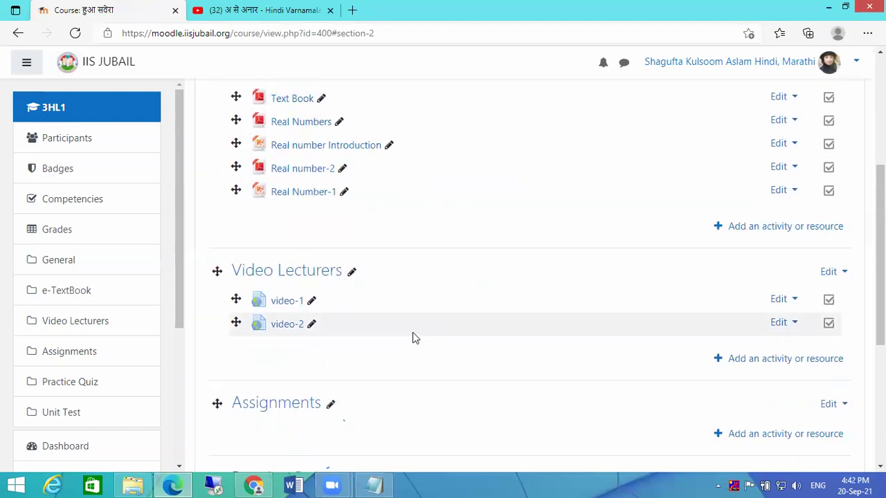
scroll(413, 337, down, 1)
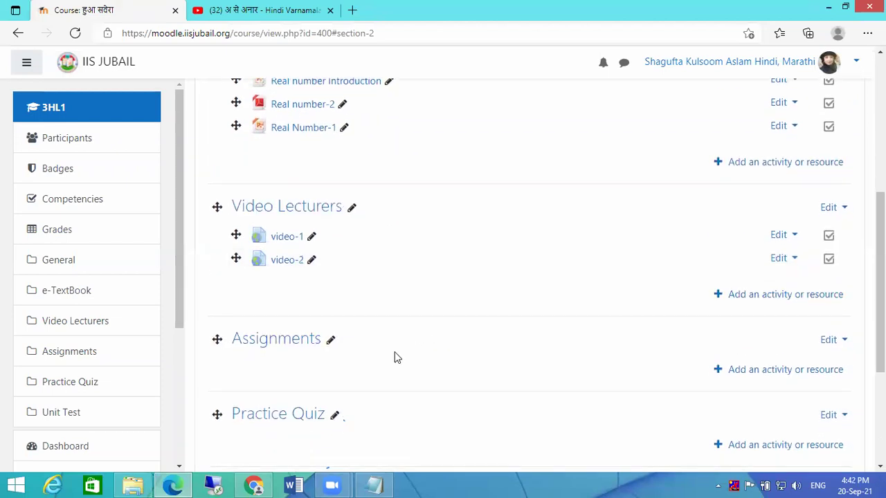
scroll(394, 358, down, 2)
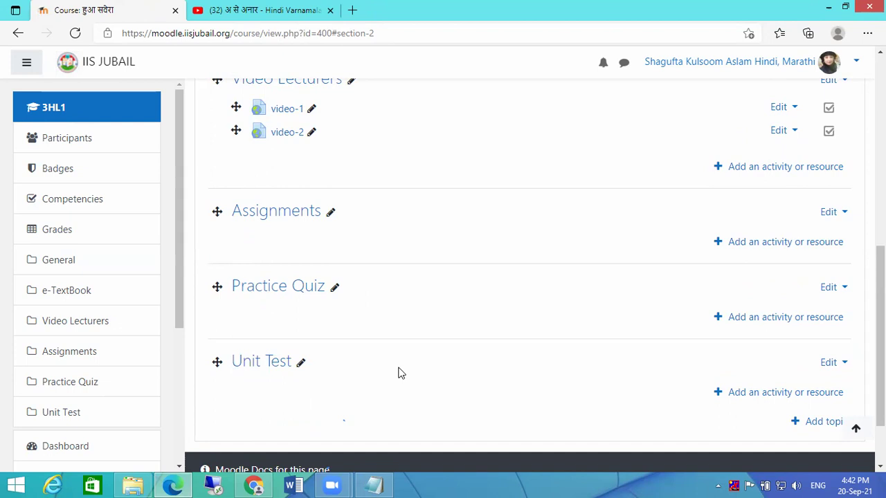
scroll(567, 236, up, 4)
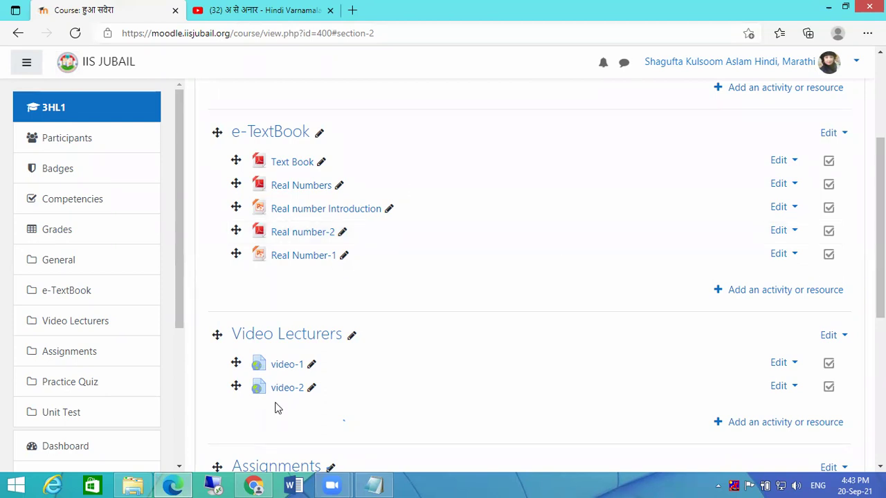
click(254, 484)
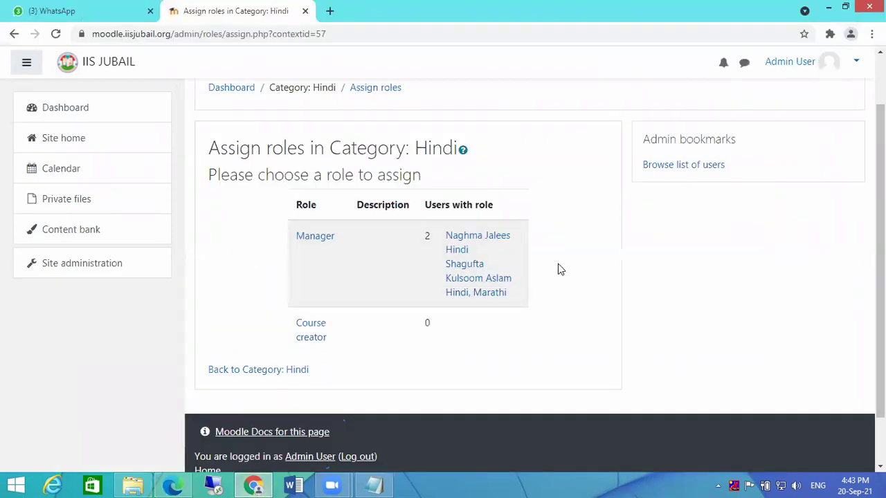
- Navigate from Site administration through Dashboard and Site home into the eLMS End-User Guide category
scroll(557, 267, up, 2)
click(93, 268)
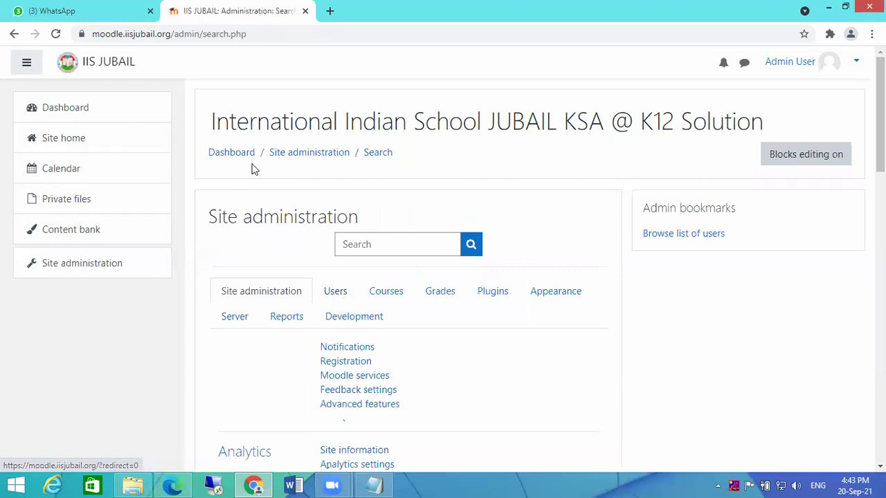
click(230, 154)
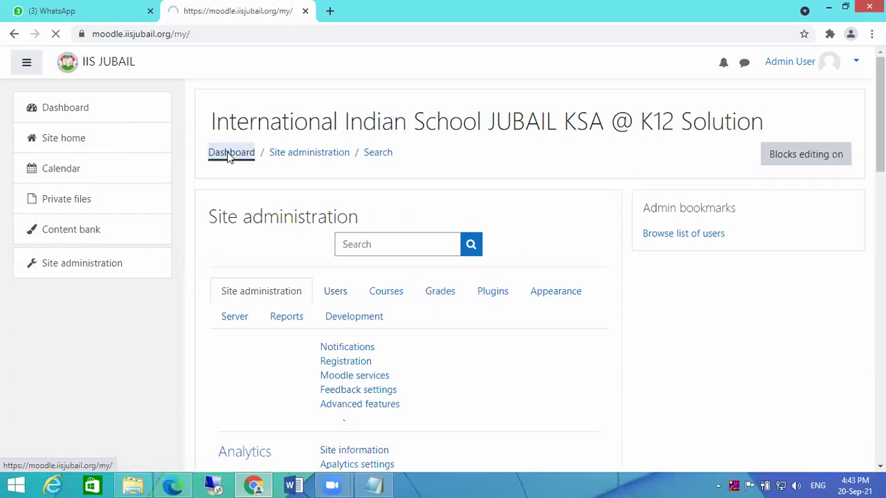
click(71, 142)
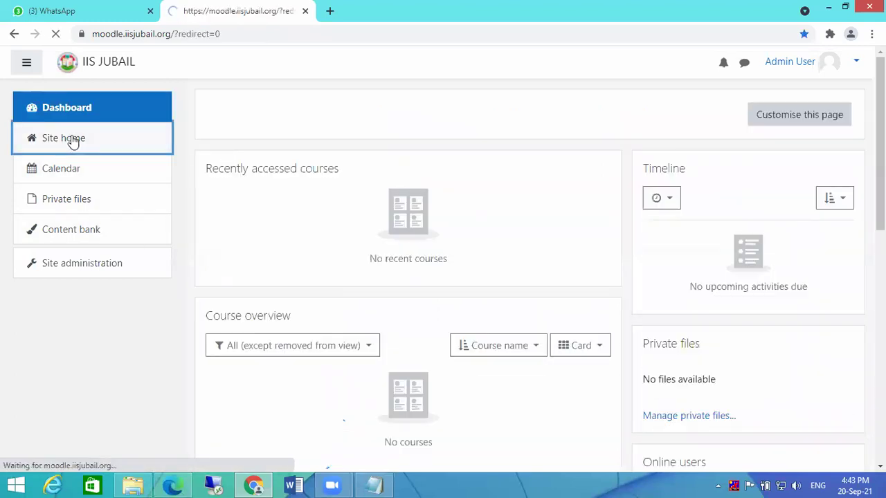
click(275, 243)
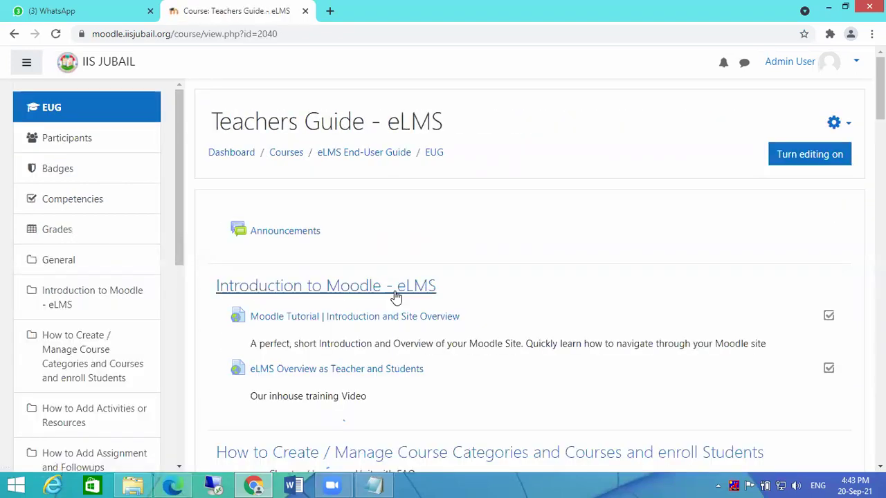
click(68, 141)
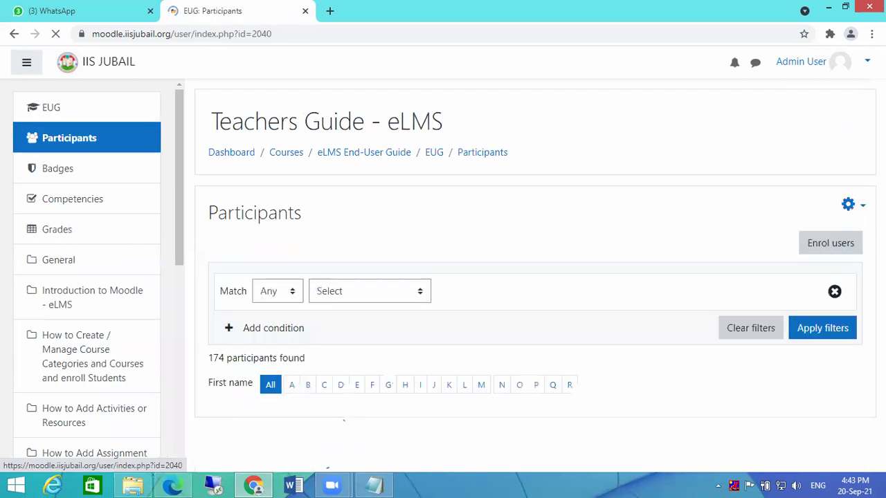
scroll(564, 257, down, 5)
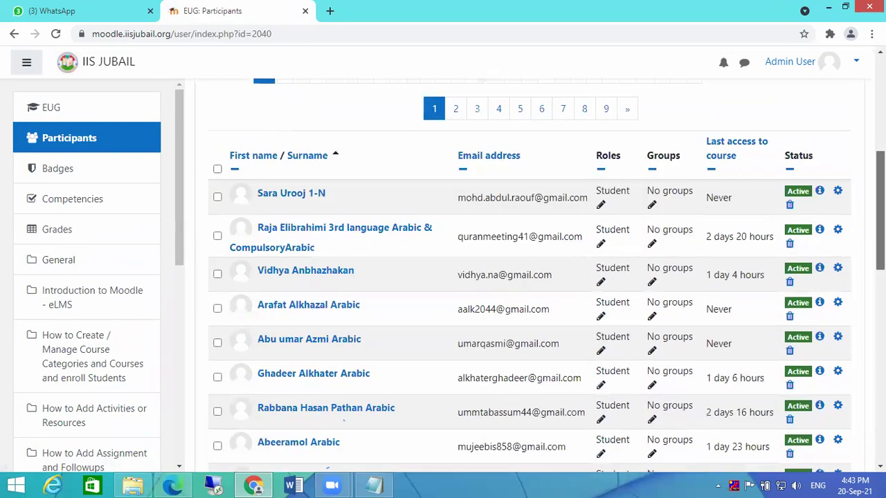
scroll(564, 258, down, 1)
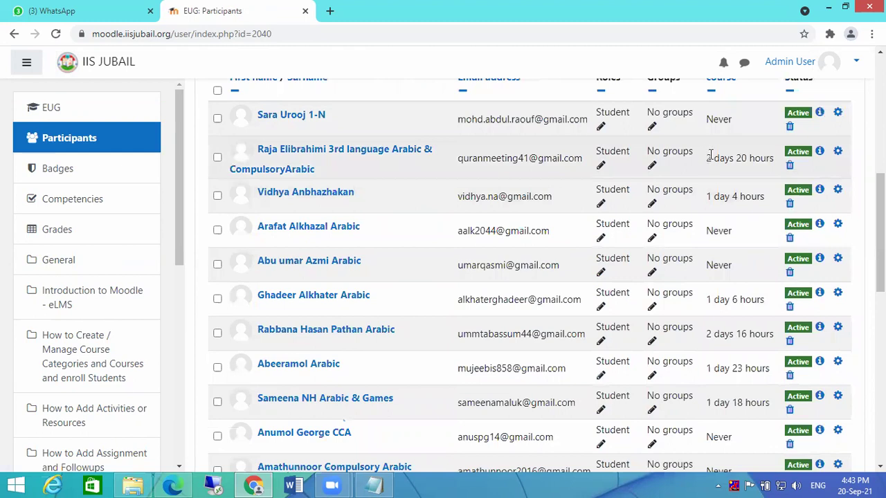
scroll(704, 208, down, 1)
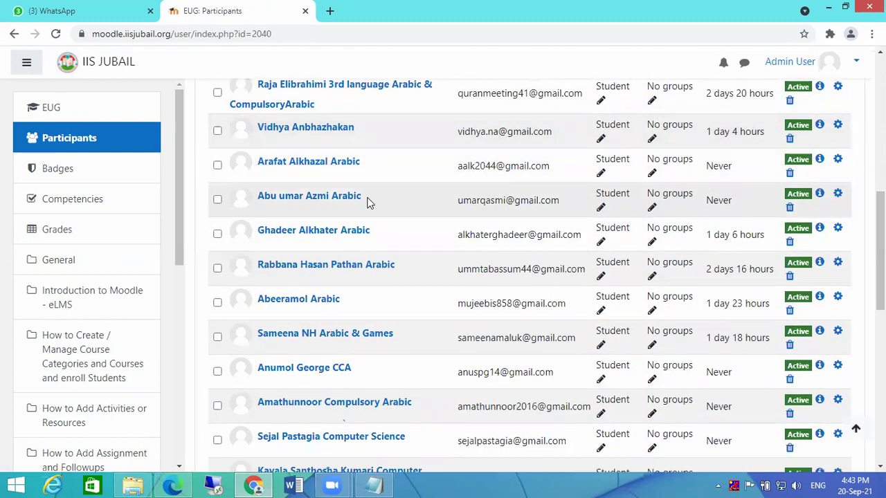
scroll(706, 197, down, 8)
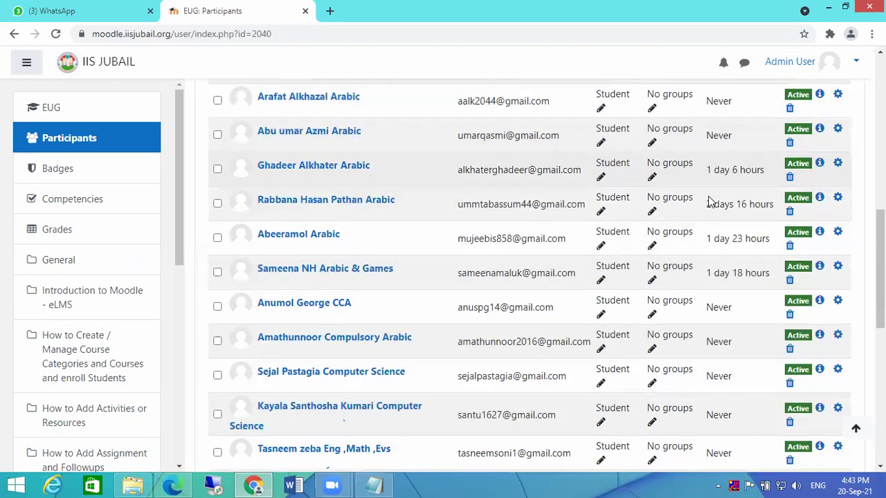
scroll(727, 221, up, 6)
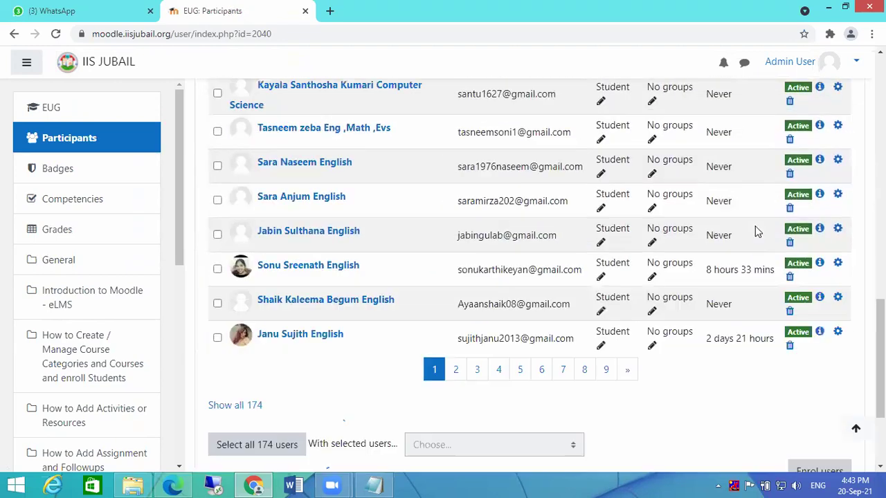
scroll(741, 231, down, 6)
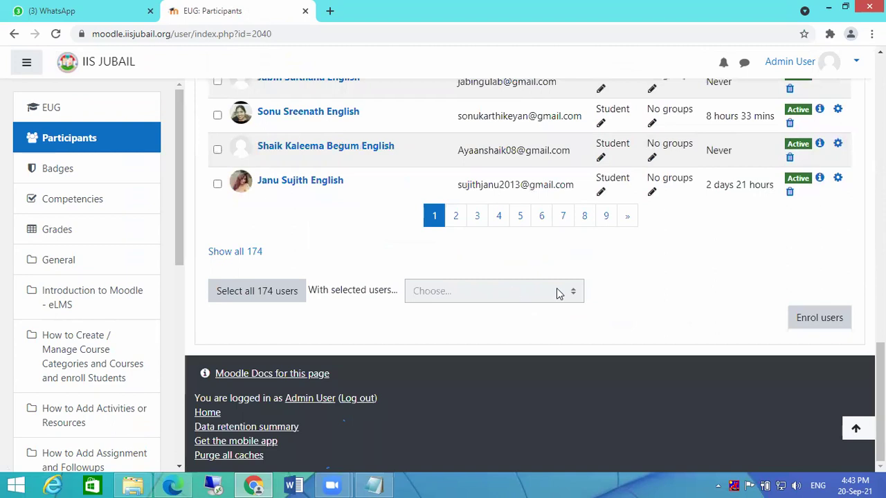
scroll(713, 245, up, 4)
scroll(335, 308, down, 3)
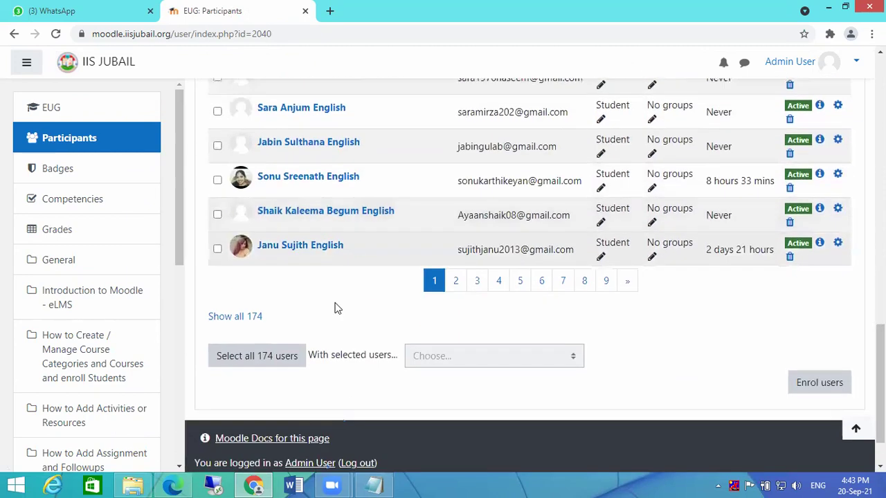
click(264, 371)
scroll(704, 323, up, 10)
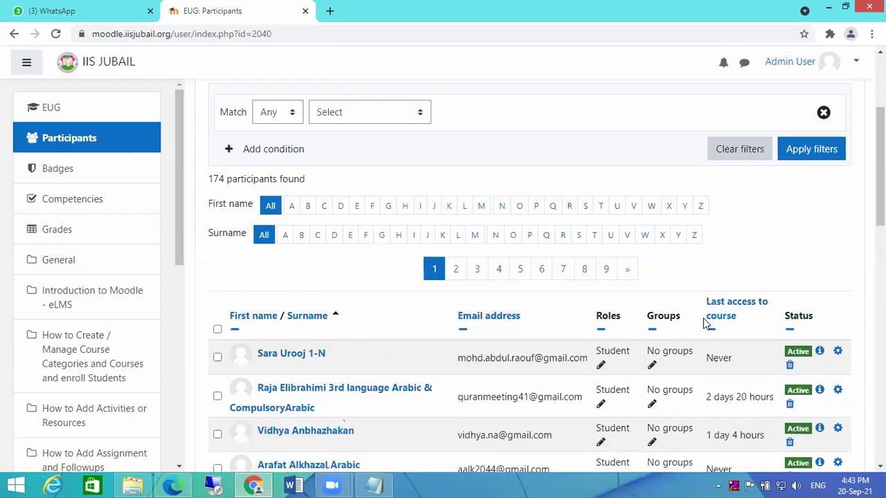
click(360, 118)
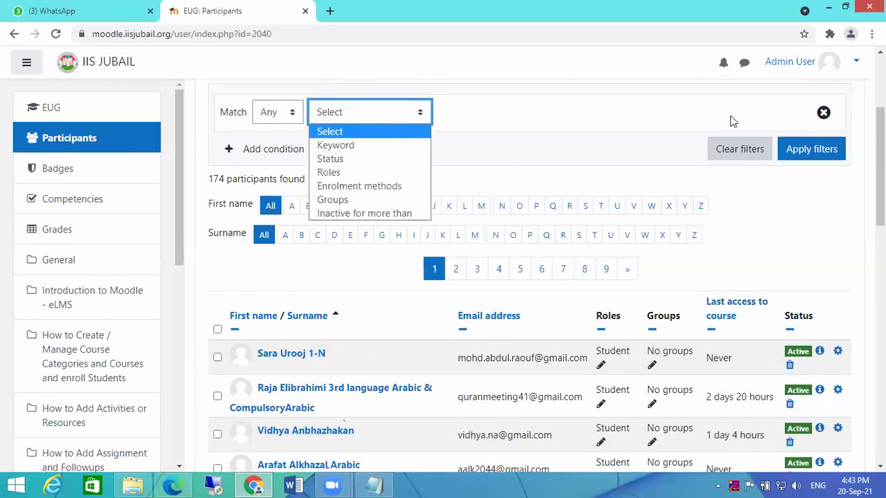
scroll(198, 112, up, 1)
scroll(87, 143, down, 2)
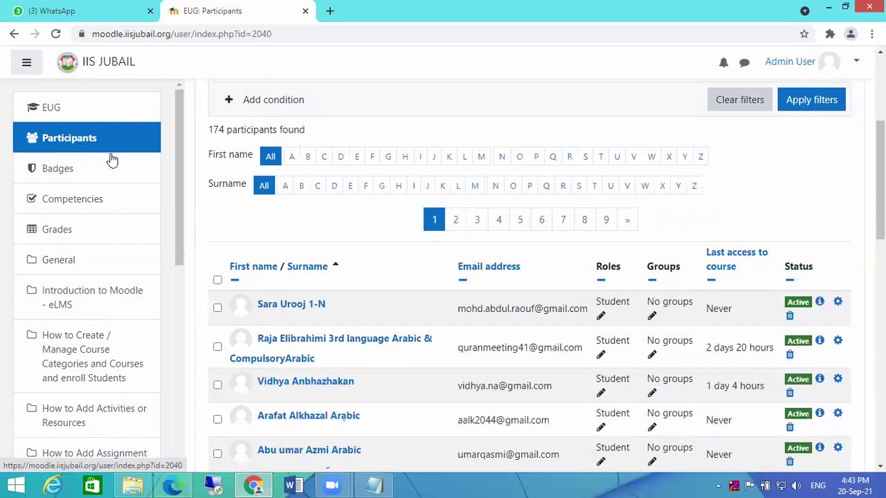
scroll(467, 119, up, 3)
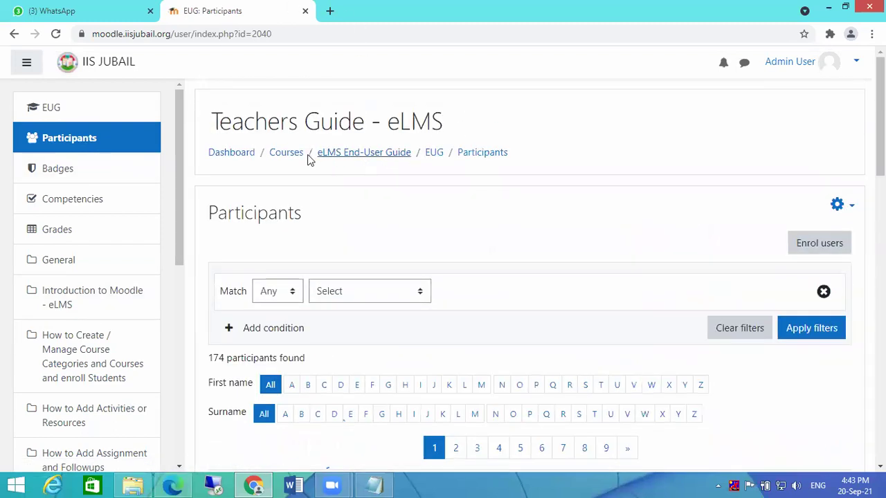
- Go via Dashboard to Site administration's Users tab and choose Browse list of users
click(286, 154)
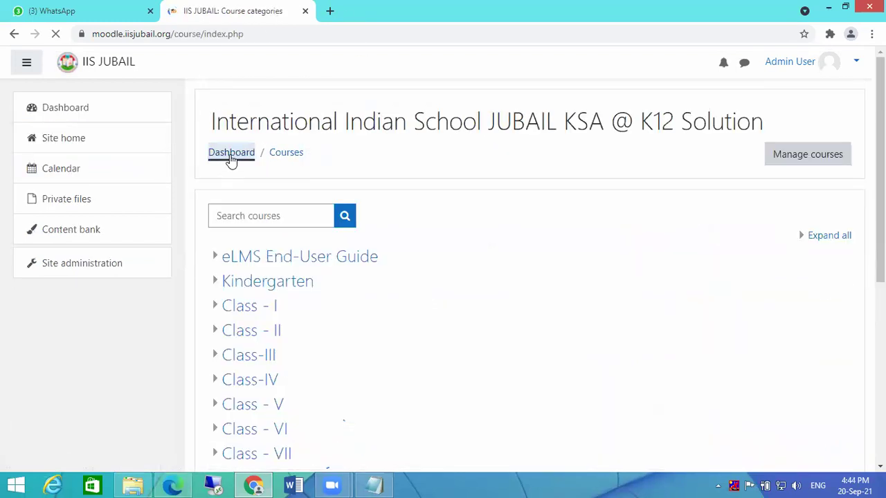
click(231, 154)
click(45, 267)
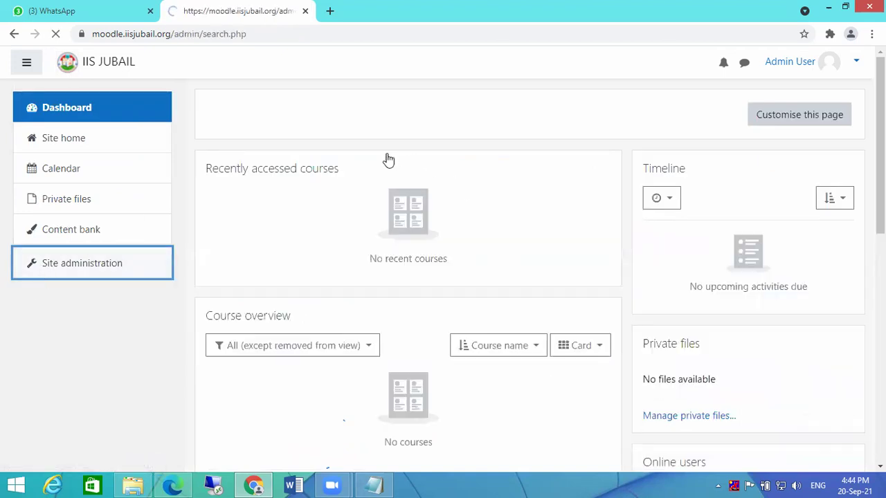
click(339, 294)
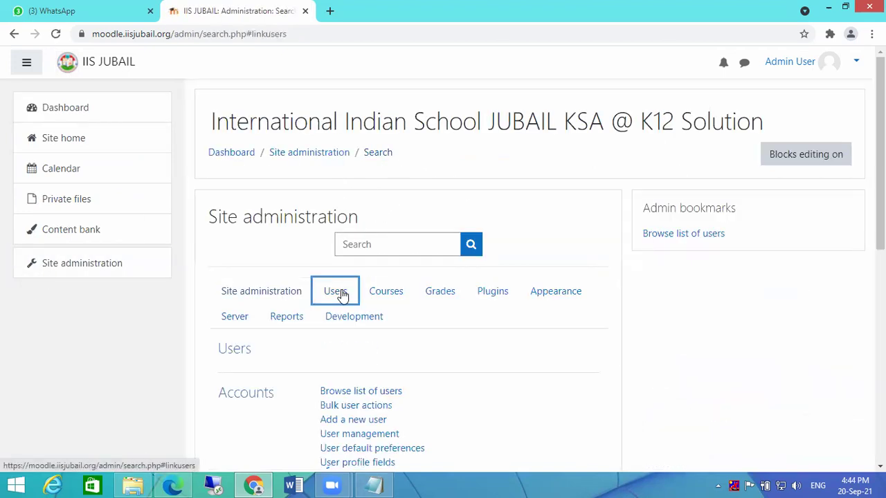
scroll(346, 298, down, 2)
click(343, 263)
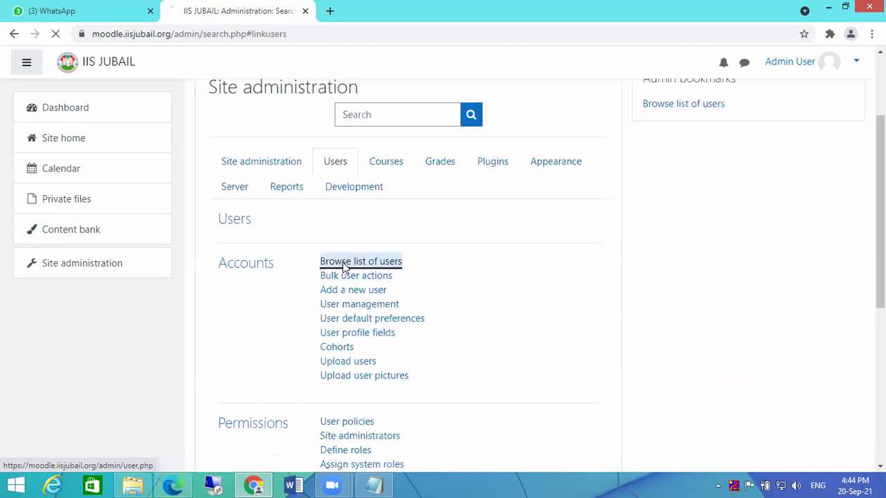
- Filter the user list by a user's full name and review the matching accounts
click(480, 312)
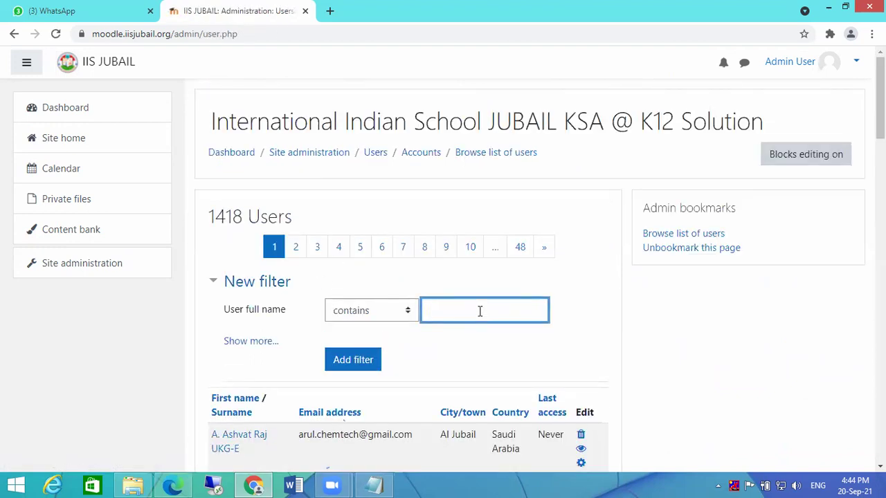
text(irfana)
key(Return)
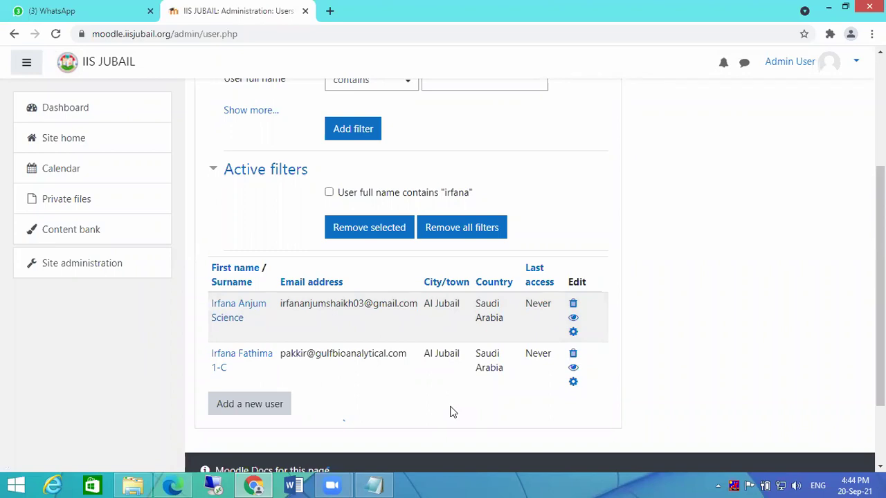
scroll(579, 176, up, 3)
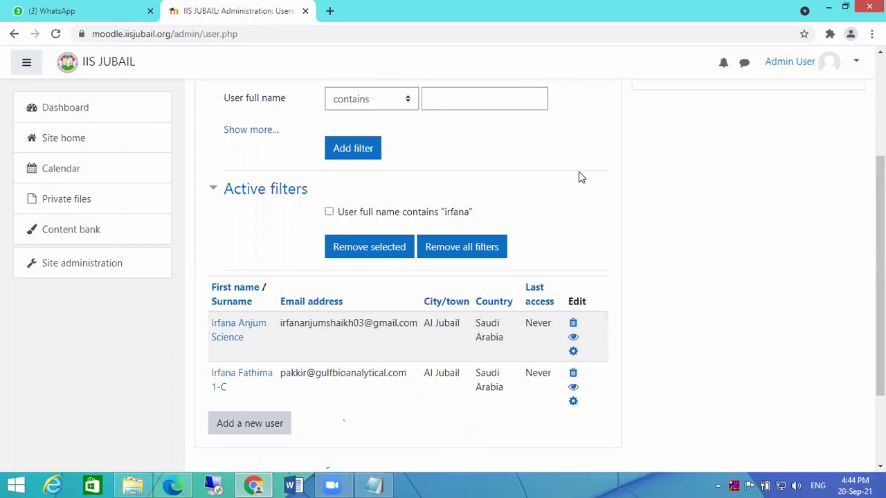
scroll(585, 263, down, 3)
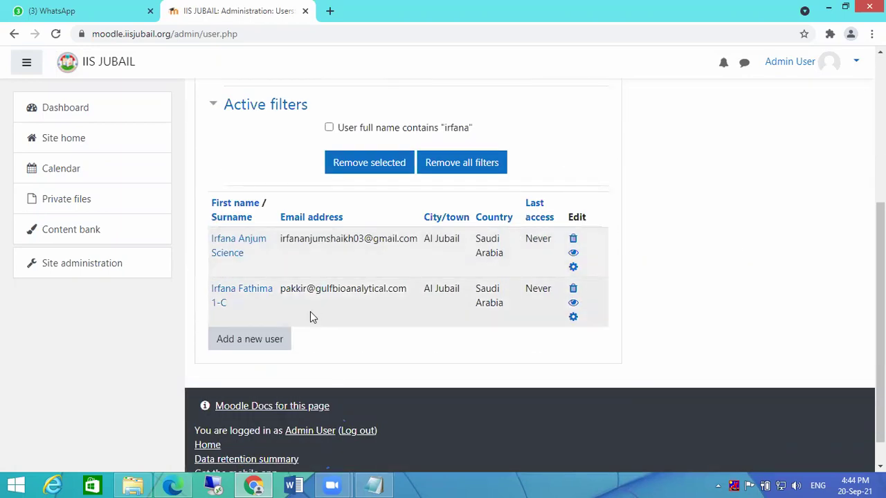
scroll(586, 156, up, 2)
- Remove all filters so the full list of 1418 users is shown
click(463, 301)
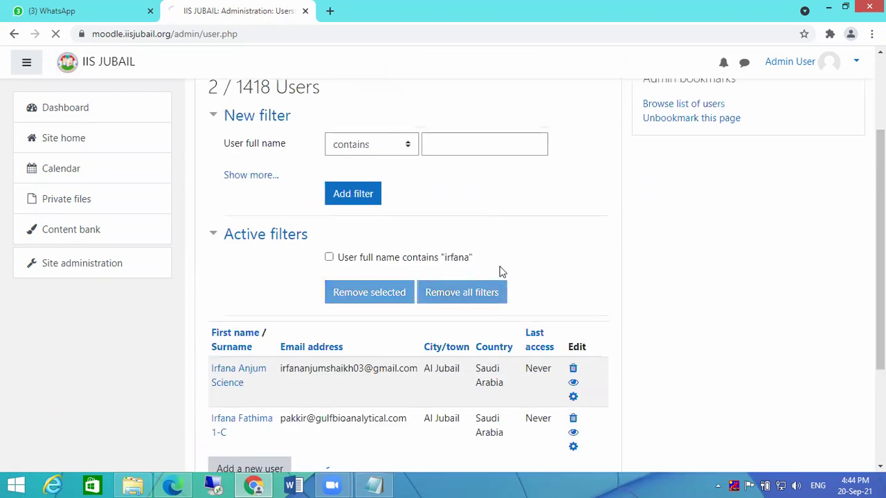
scroll(585, 254, down, 14)
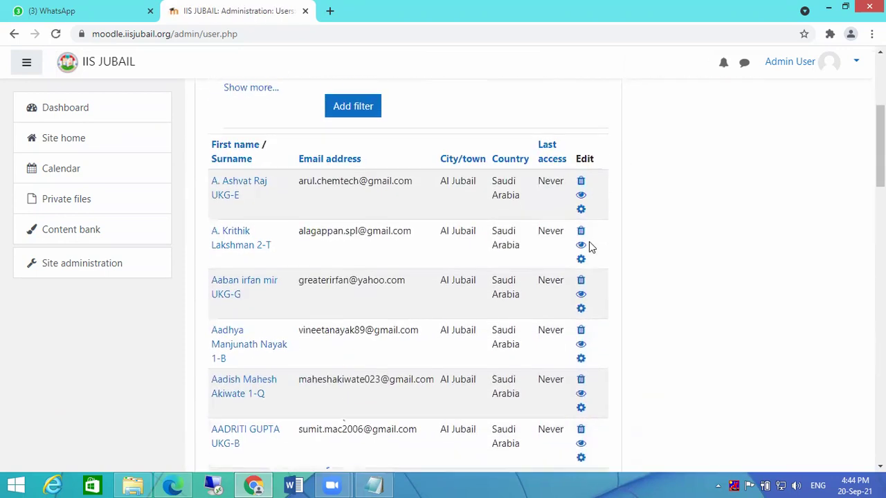
scroll(589, 242, up, 16)
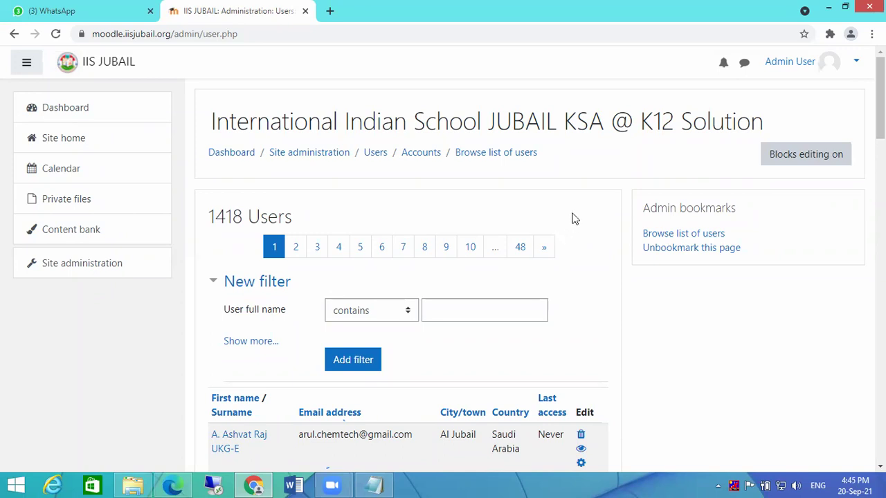
- In the Edge course page, delete the Text Book file from the e-TextBook section
click(173, 486)
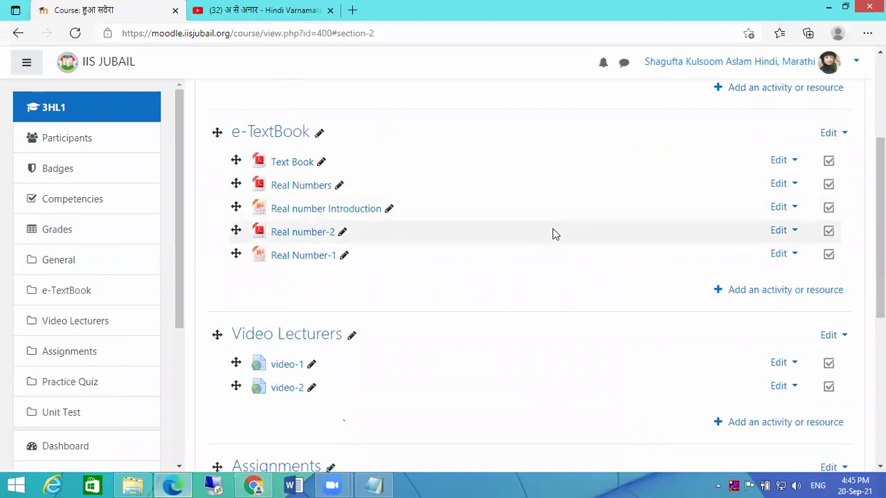
scroll(547, 231, up, 3)
scroll(543, 230, down, 3)
scroll(350, 241, up, 1)
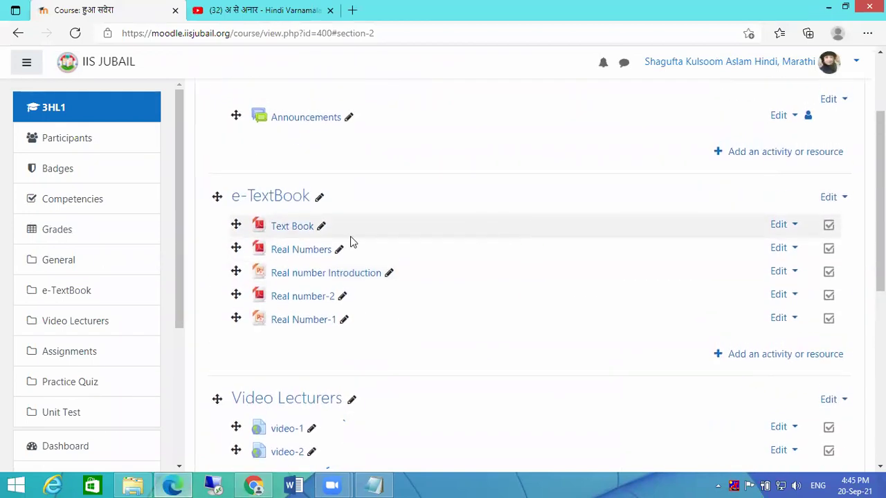
scroll(350, 246, down, 2)
scroll(547, 263, up, 2)
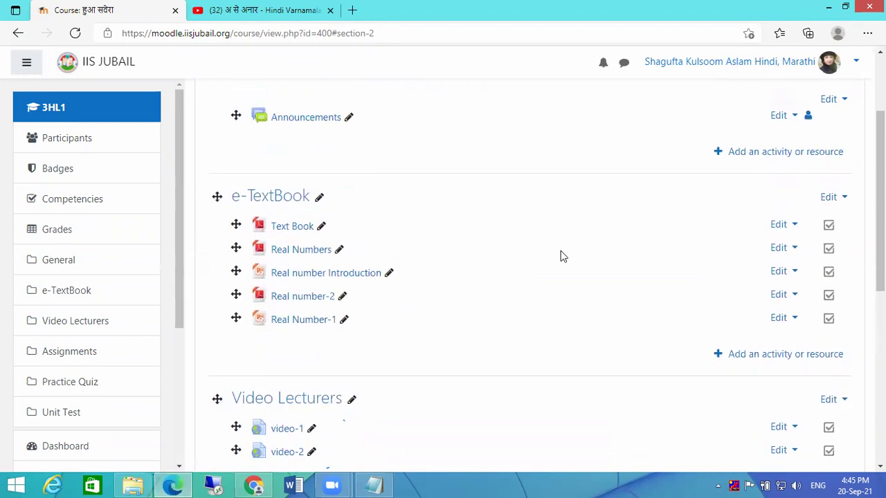
click(785, 227)
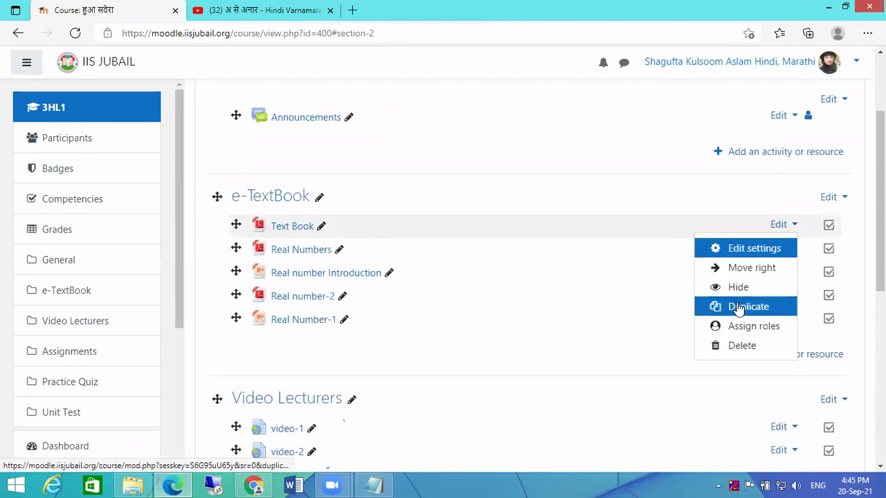
click(741, 346)
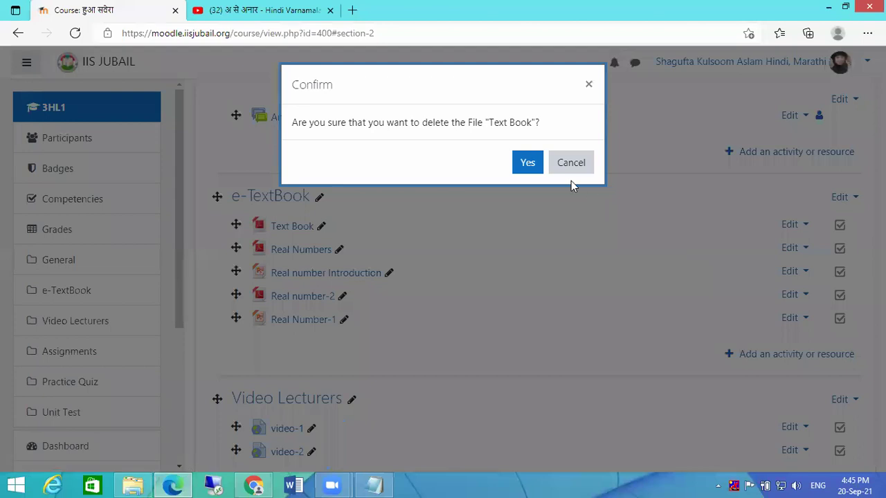
click(516, 163)
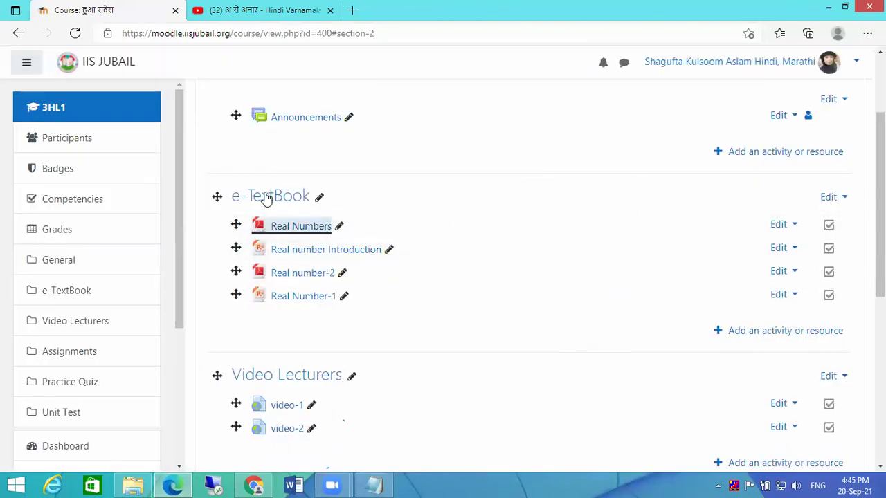
- Delete the Real Numbers file from the e-TextBook section as well
click(781, 226)
click(734, 346)
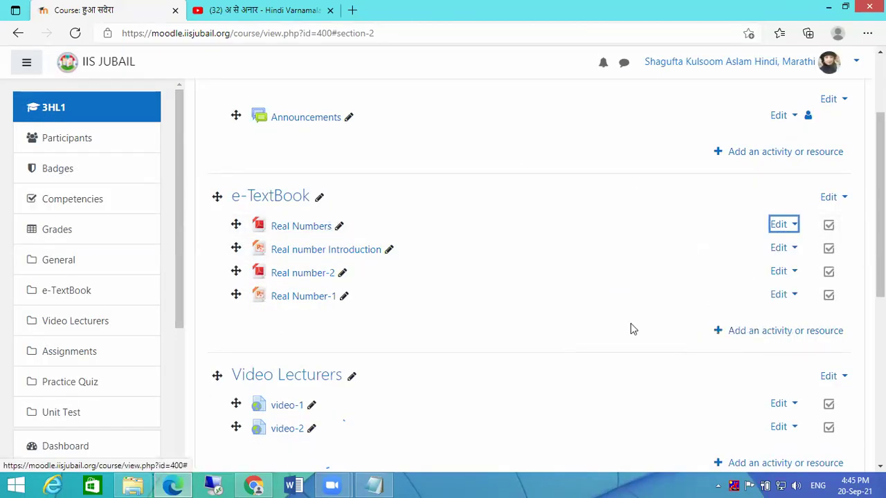
click(524, 165)
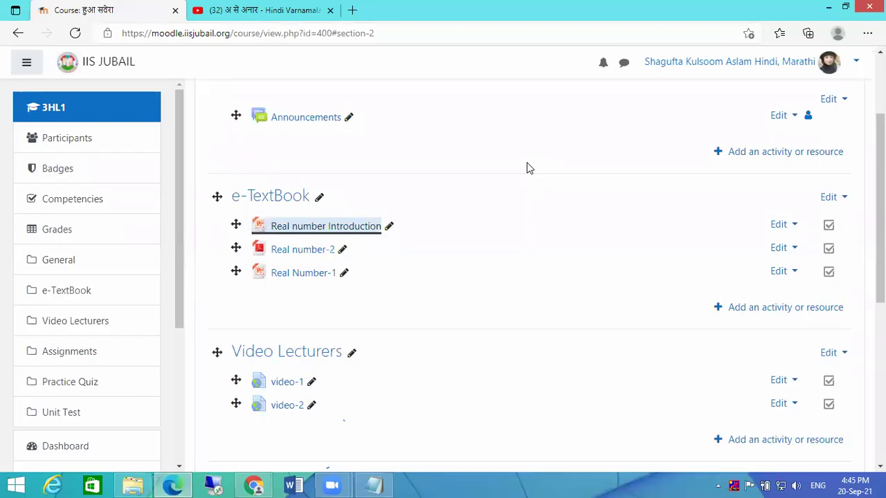
scroll(526, 168, down, 4)
scroll(589, 210, up, 3)
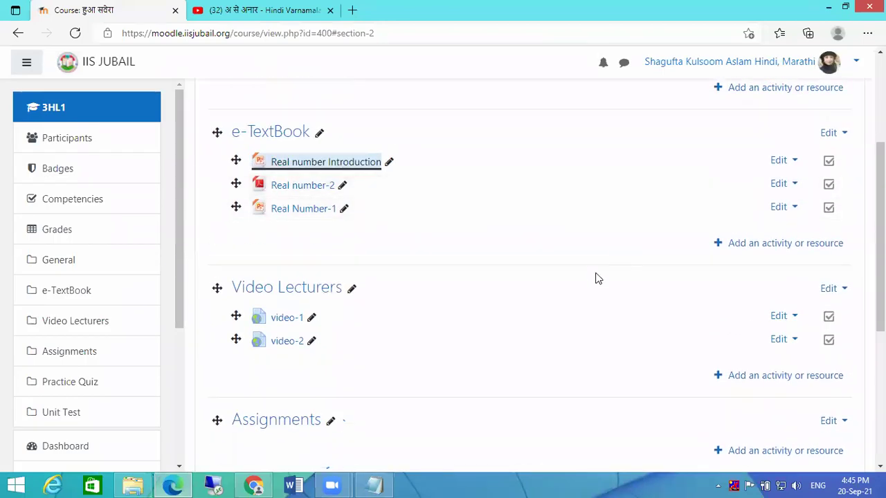